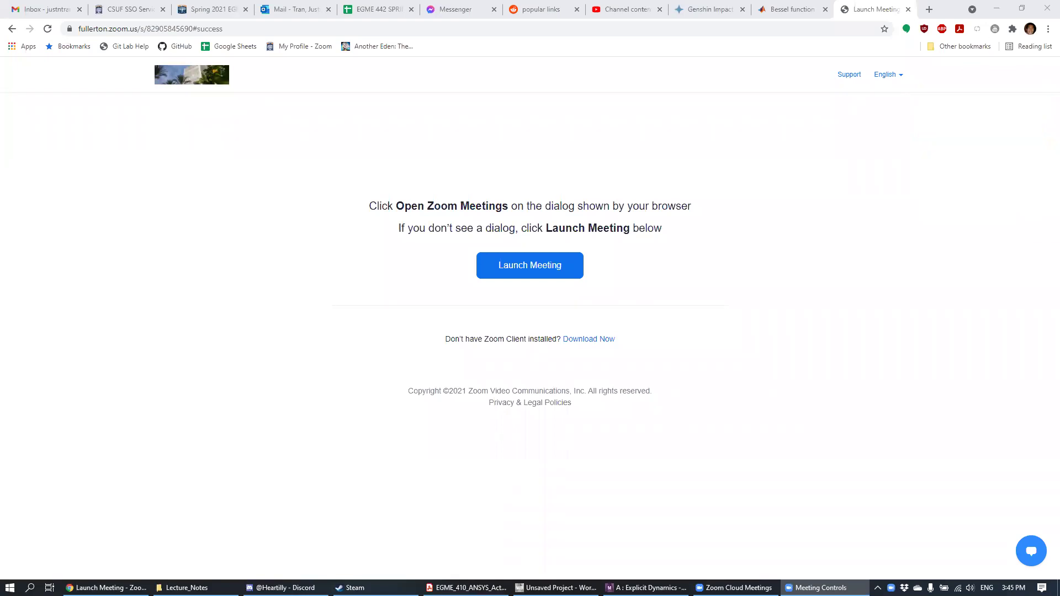
- Display the Equivalent Elastic Strain result and examine the animated car crash against the wall from several angles
{"action": "left_click", "coordinate": [997, 8]}
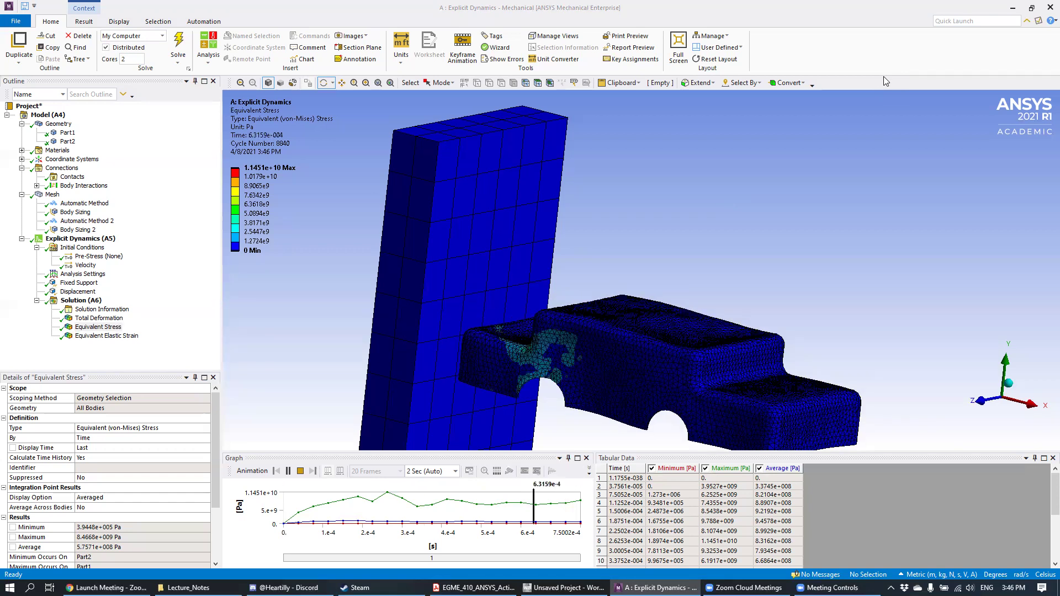
{"action": "left_click", "coordinate": [121, 338]}
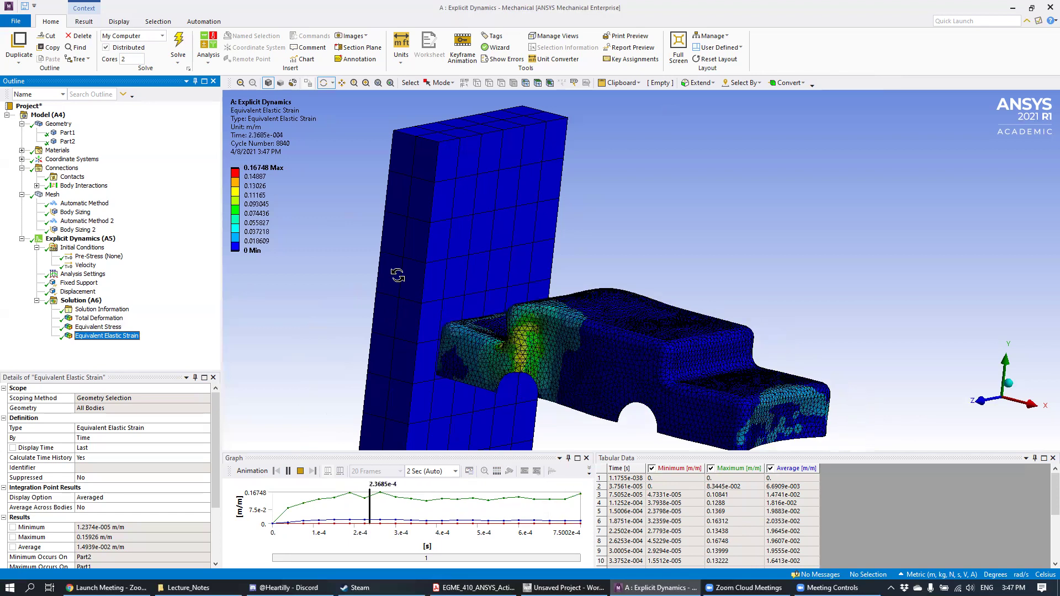
{"action": "left_click_drag", "start_coordinate": [569, 293], "coordinate": [548, 297]}
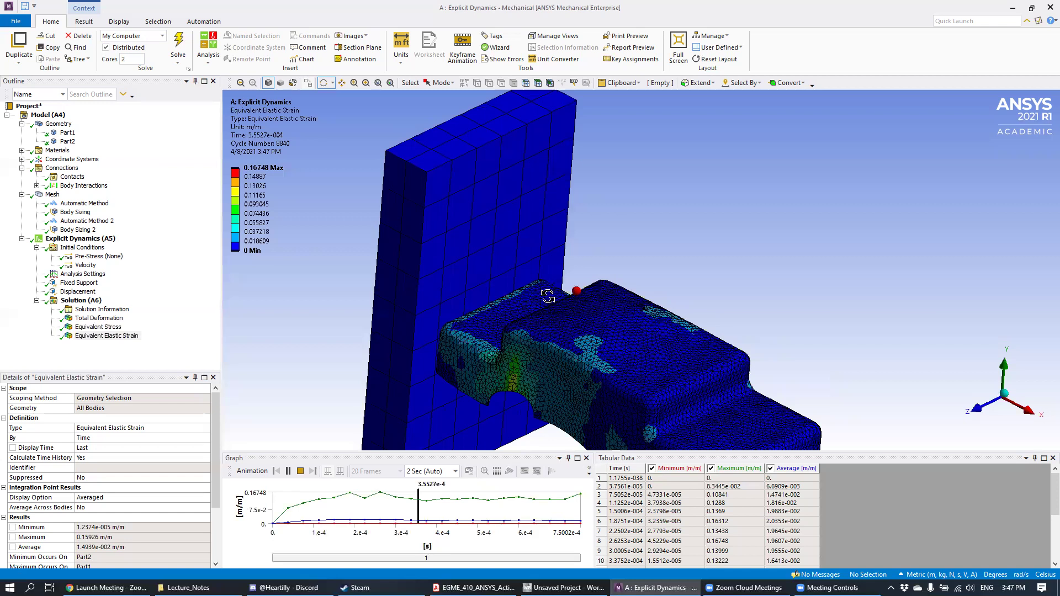
{"action": "left_click_drag", "start_coordinate": [533, 295], "coordinate": [532, 298]}
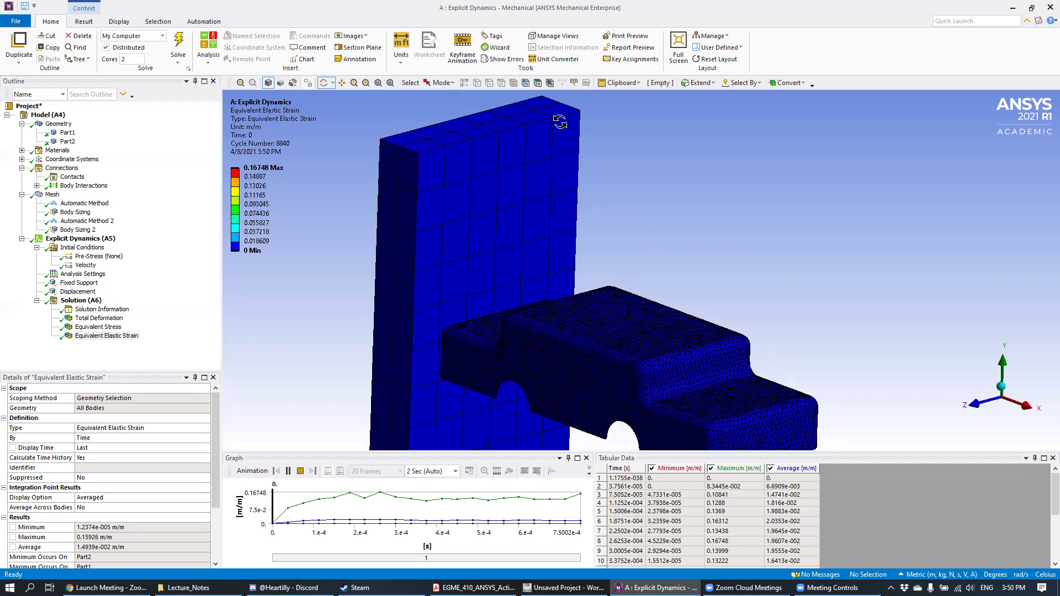
{"action": "left_click_drag", "start_coordinate": [612, 250], "coordinate": [651, 260]}
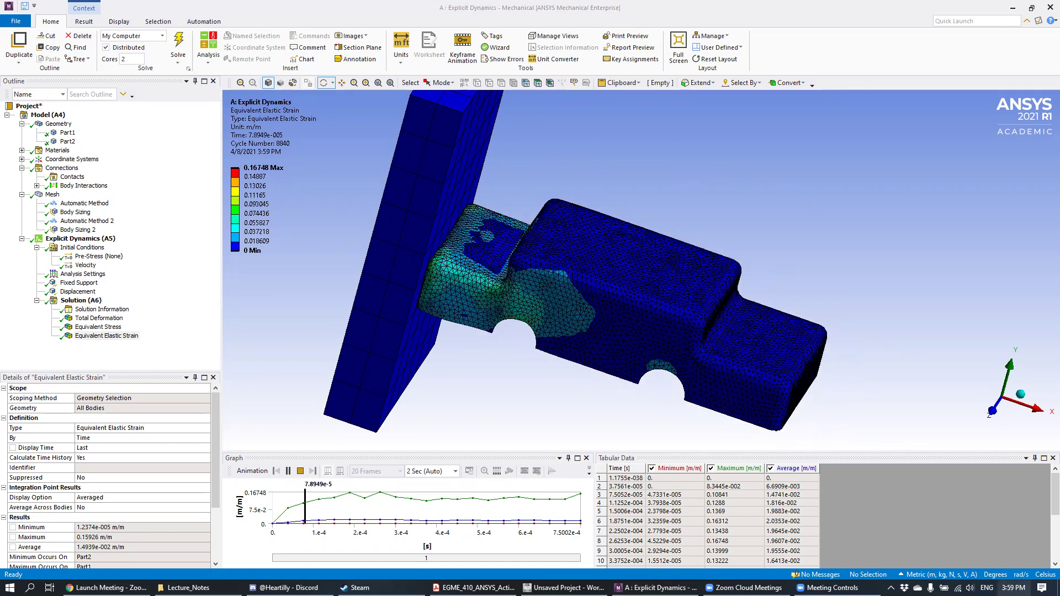
{"action": "left_click", "coordinate": [1014, 592]}
{"action": "left_click", "coordinate": [1014, 593]}
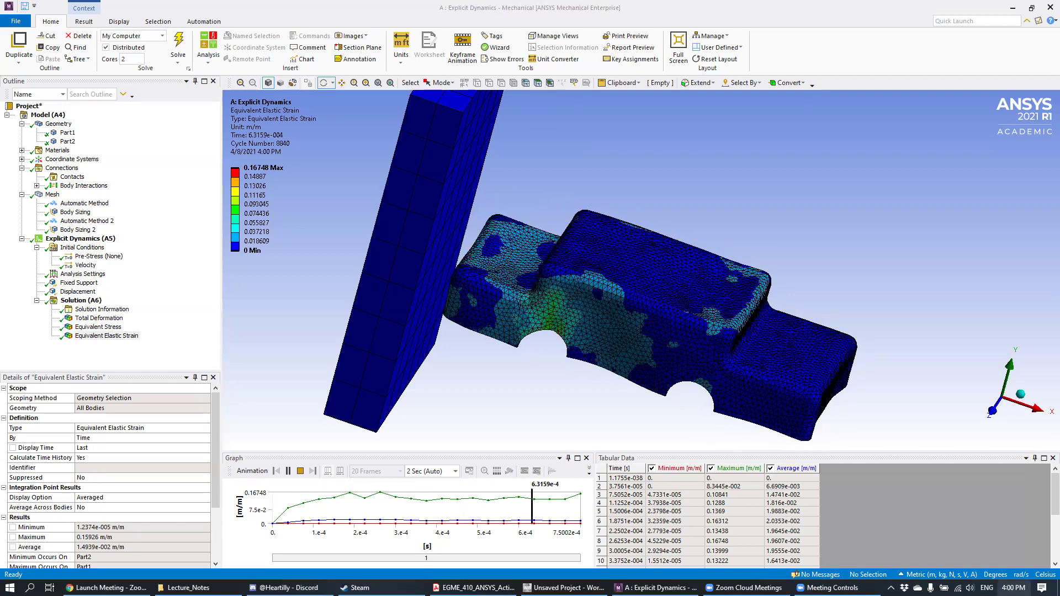
{"action": "left_click", "coordinate": [1014, 589]}
{"action": "left_click", "coordinate": [1014, 589]}
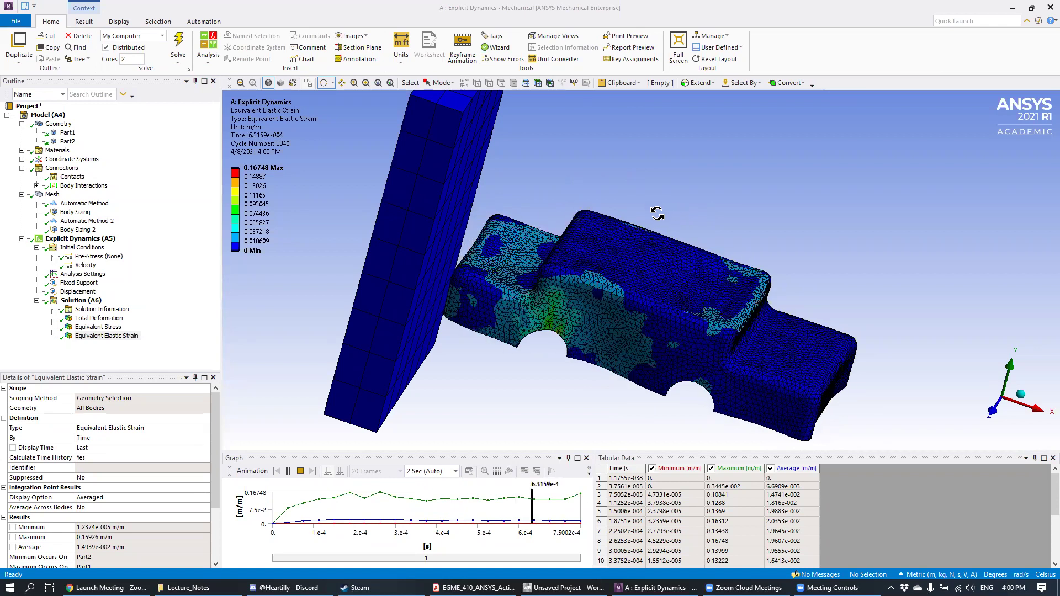
- Pause the strain animation, then switch to Workbench and clear the existing Explicit Dynamics system from the project
{"action": "left_click_drag", "start_coordinate": [637, 203], "coordinate": [586, 201]}
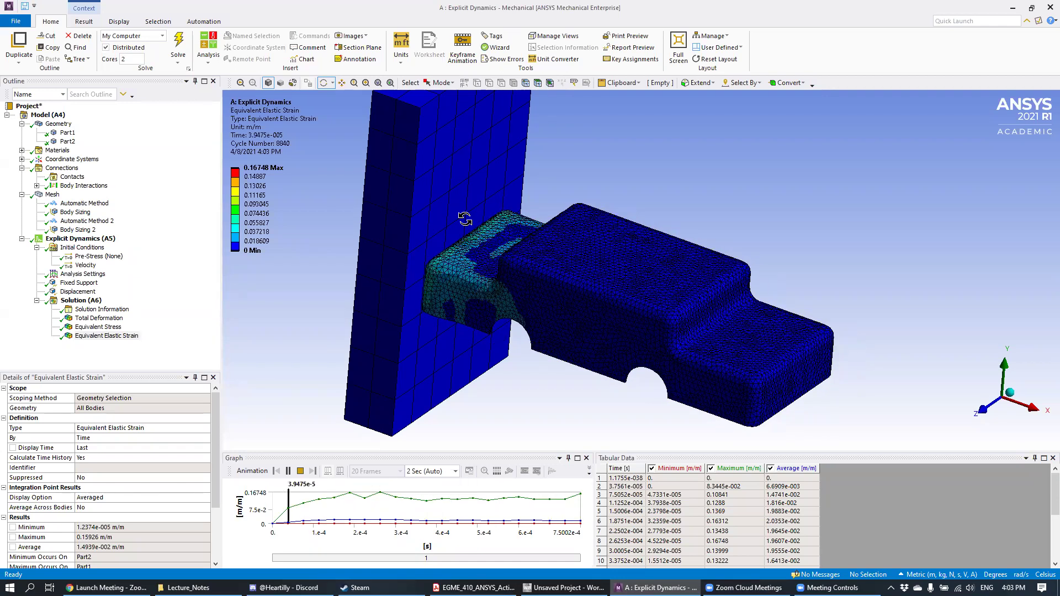
{"action": "left_click", "coordinate": [288, 473]}
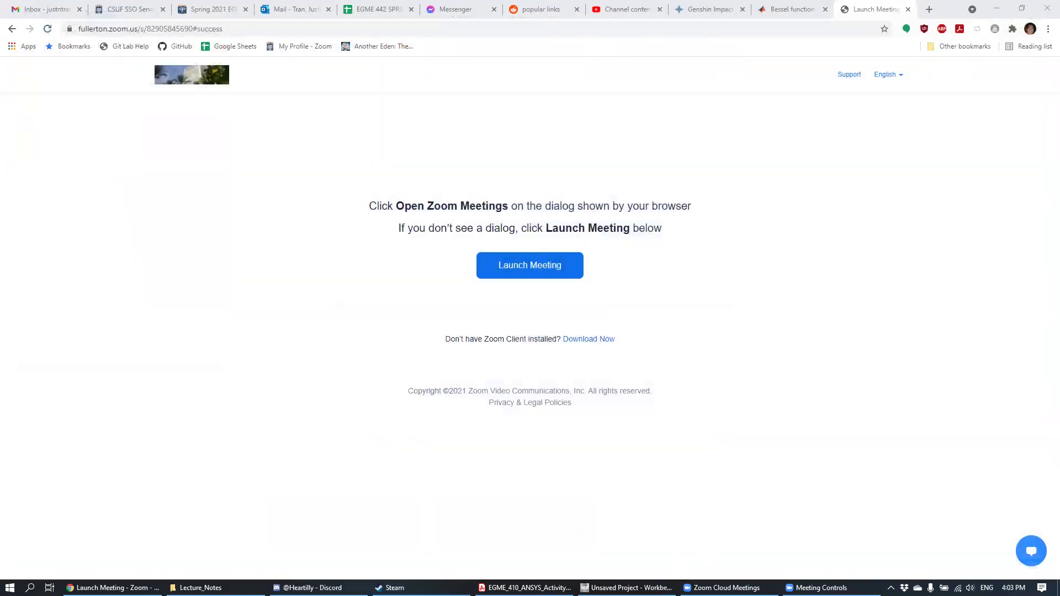
{"action": "left_click", "coordinate": [627, 588]}
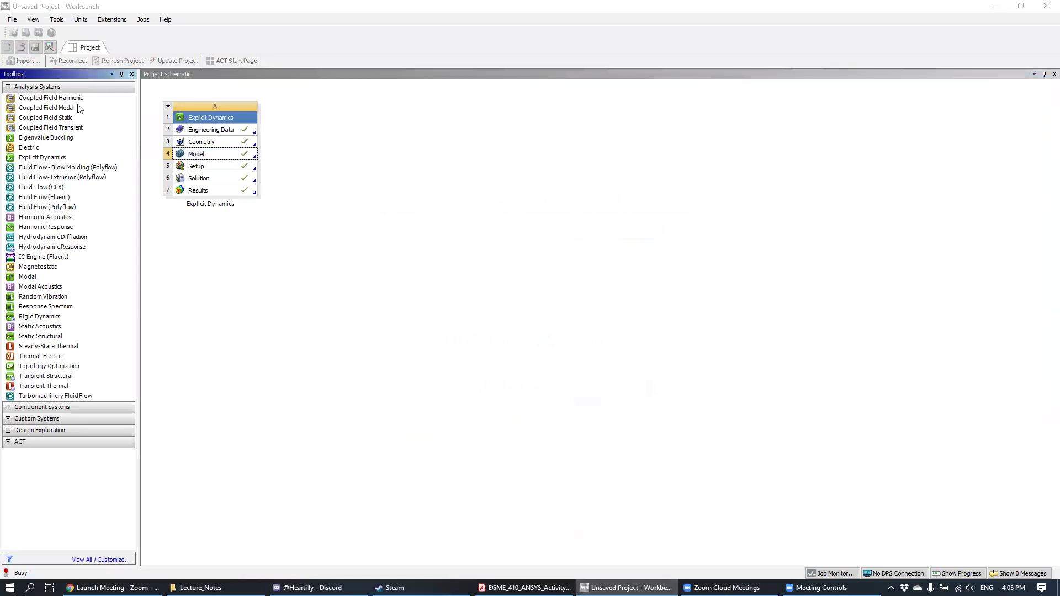
{"action": "left_click", "coordinate": [550, 313]}
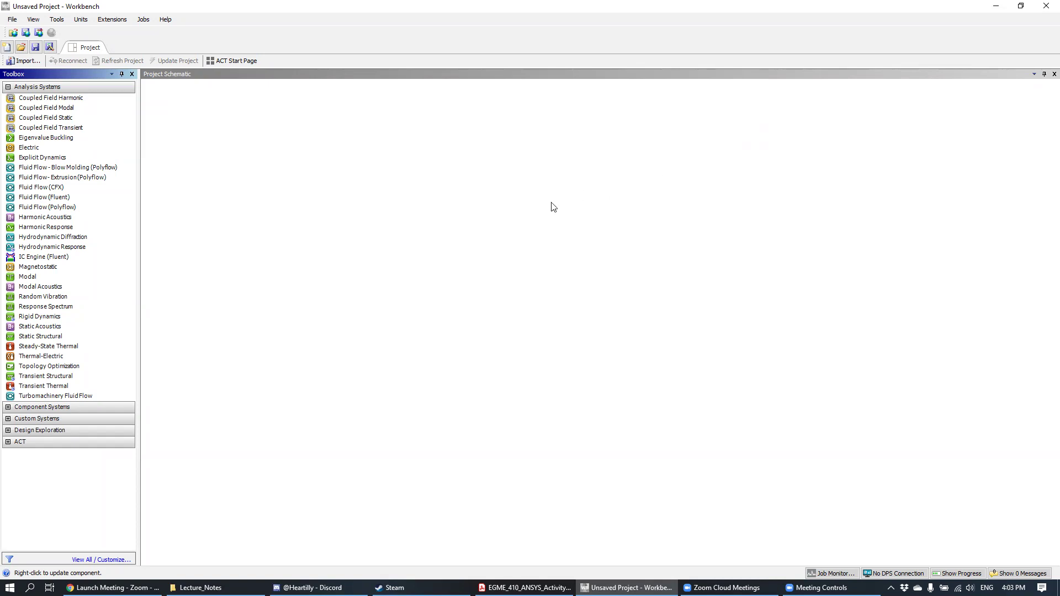
- Switch to Chrome and open the assignment "ANSYS Activity 4: A Crash Course in Explicit Dynamics" in the Spring 2021 EGME 410-01 course
{"action": "left_click", "coordinate": [110, 588]}
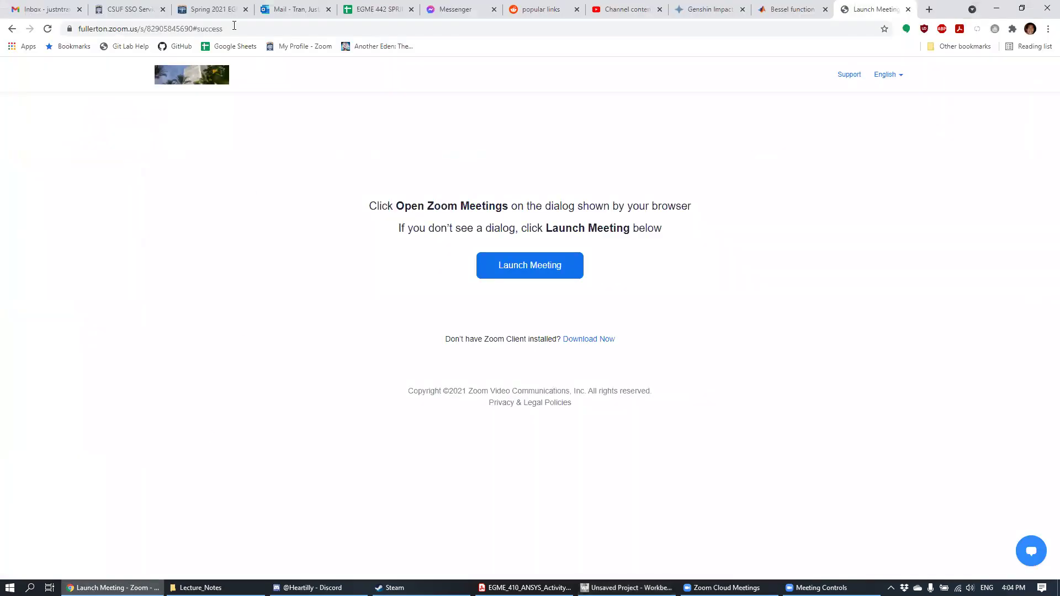
{"action": "left_click", "coordinate": [210, 7]}
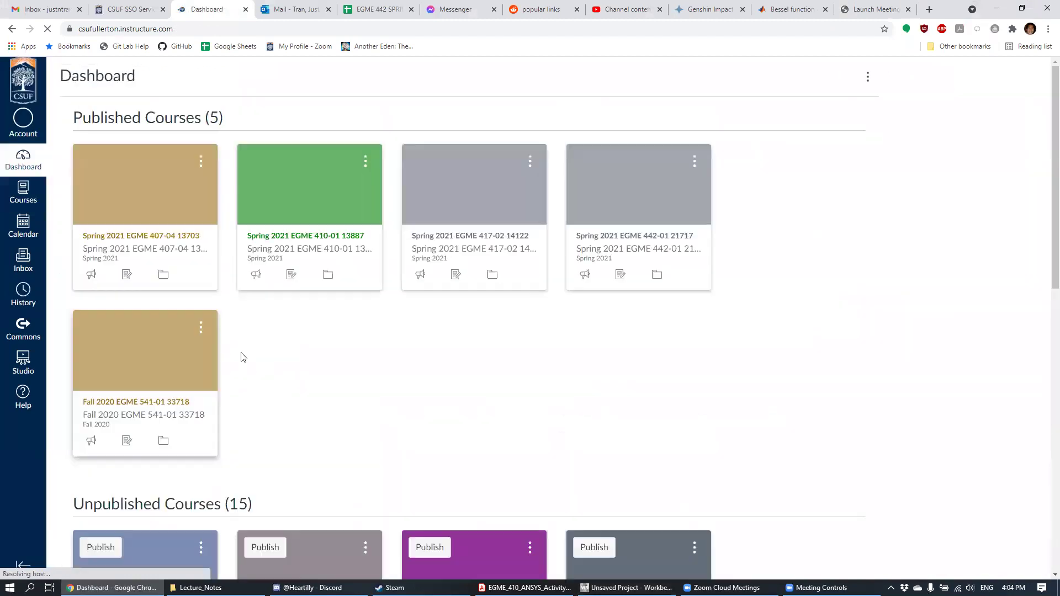
{"action": "left_click", "coordinate": [331, 251]}
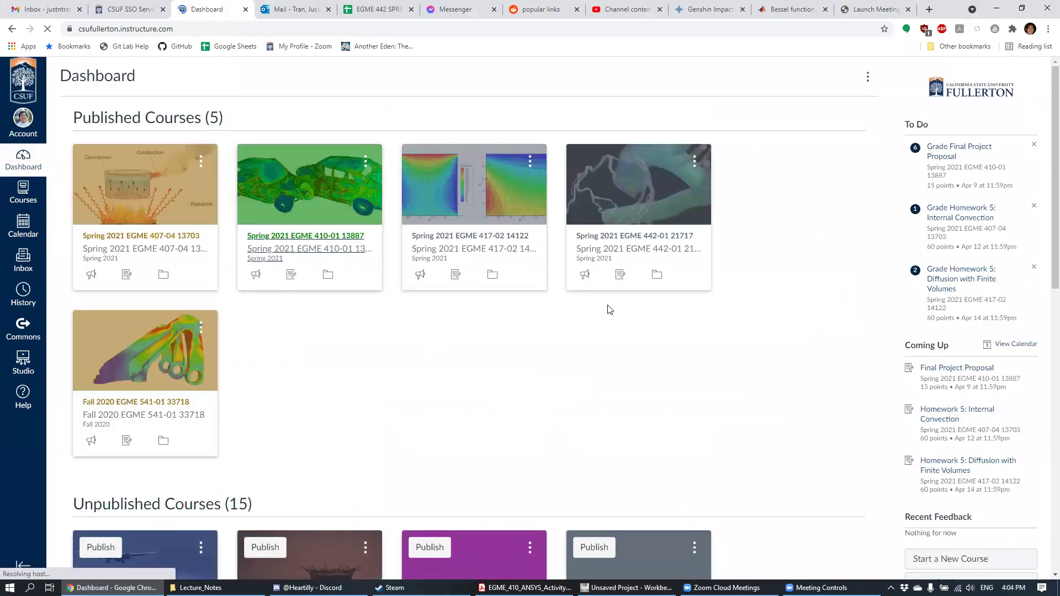
{"action": "scroll", "coordinate": [563, 383], "scroll_direction": "down", "scroll_amount": 4}
{"action": "scroll", "coordinate": [564, 383], "scroll_direction": "up", "scroll_amount": 4}
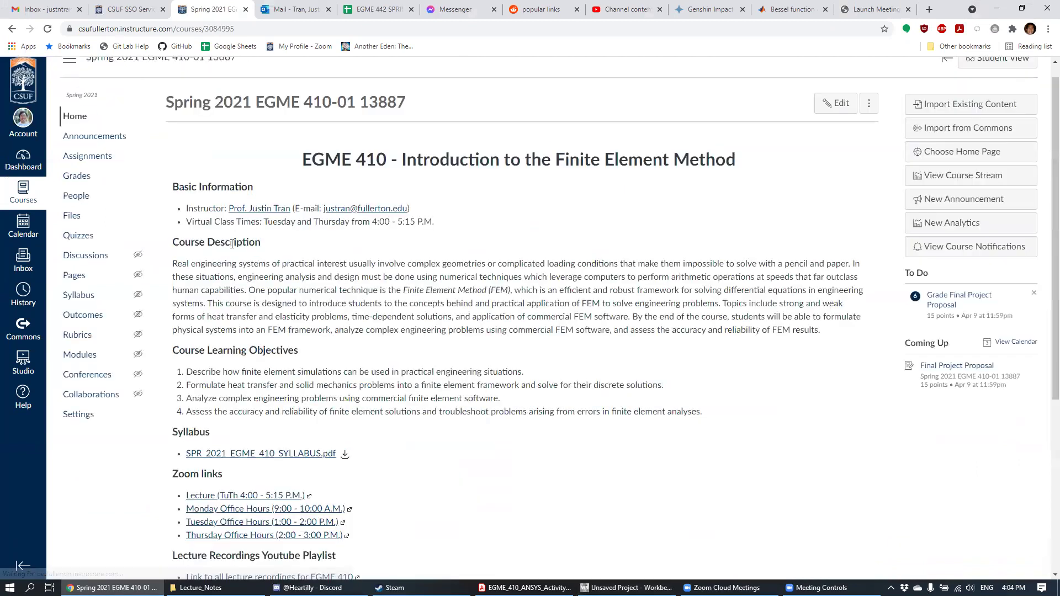
{"action": "left_click", "coordinate": [112, 155]}
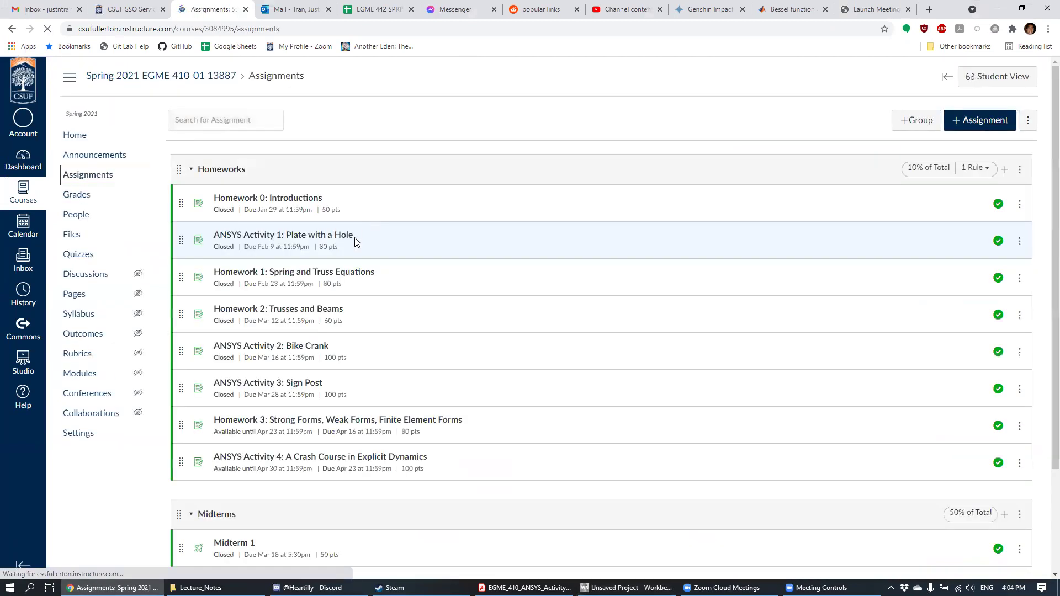
{"action": "left_click", "coordinate": [289, 460]}
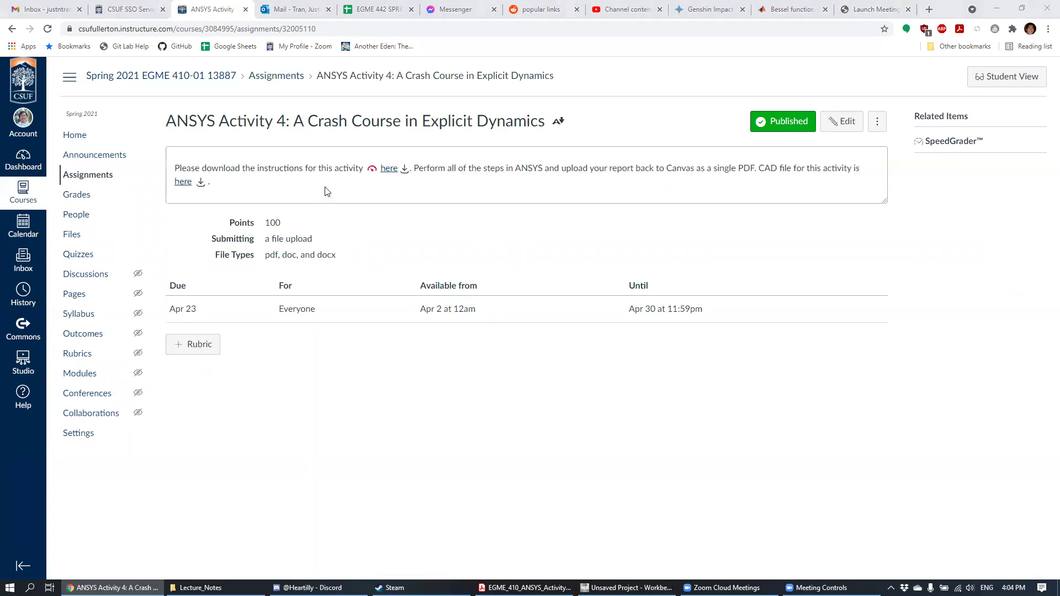
- Preview the activity instructions in EGME_410_ANSYS_Activity_4.pdf, skim through its pages and close the preview
{"action": "left_click", "coordinate": [389, 168]}
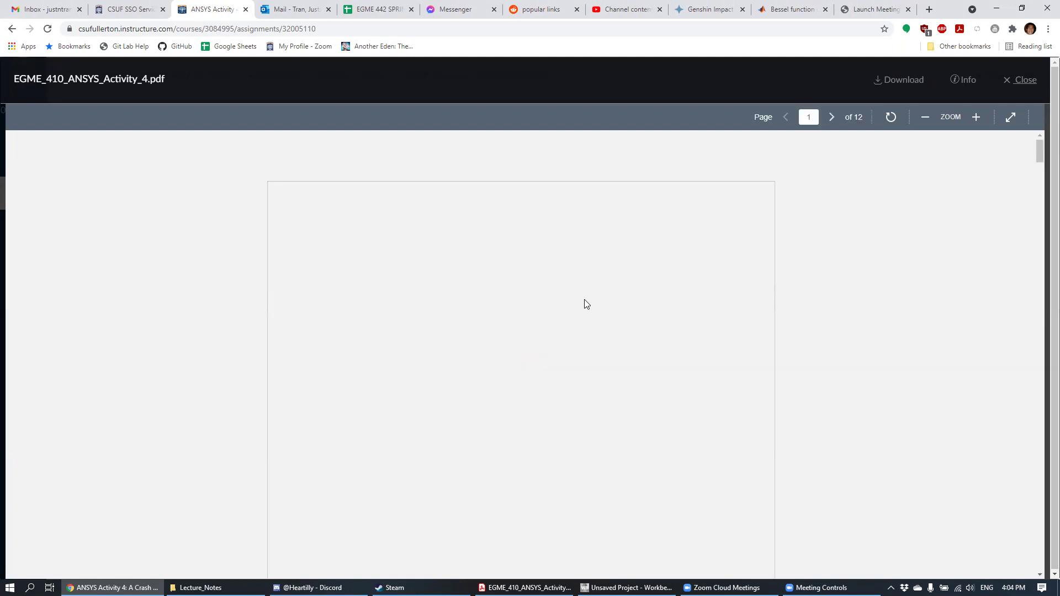
{"action": "scroll", "coordinate": [586, 304], "scroll_direction": "down", "scroll_amount": 15}
{"action": "scroll", "coordinate": [584, 311], "scroll_direction": "down", "scroll_amount": 20}
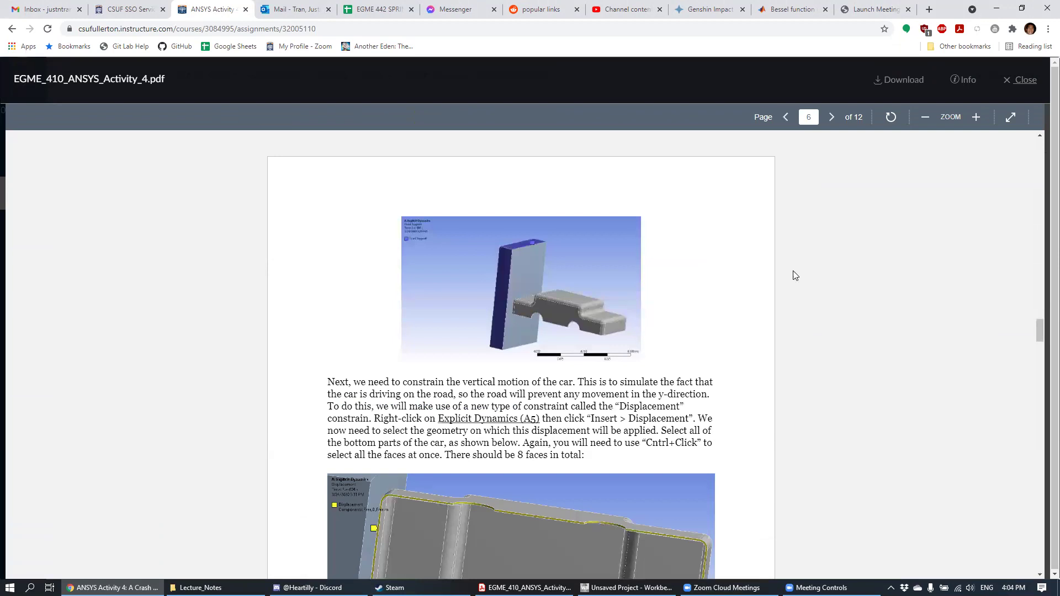
{"action": "left_click", "coordinate": [1031, 79]}
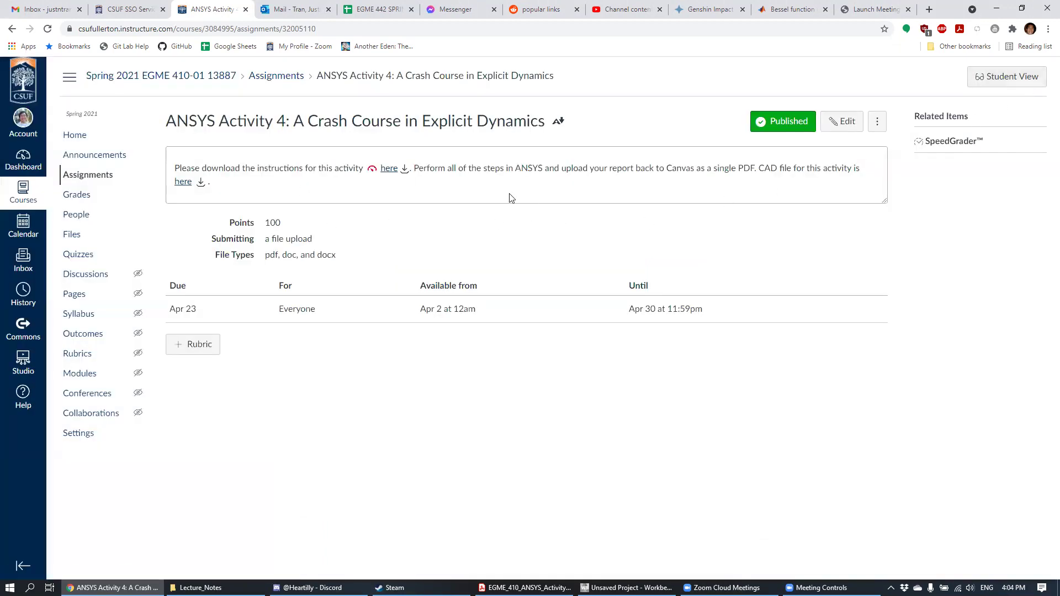
- View the download page of the assignment's CAD file, car crash analysis.STEP, and close it
{"action": "left_click", "coordinate": [183, 181]}
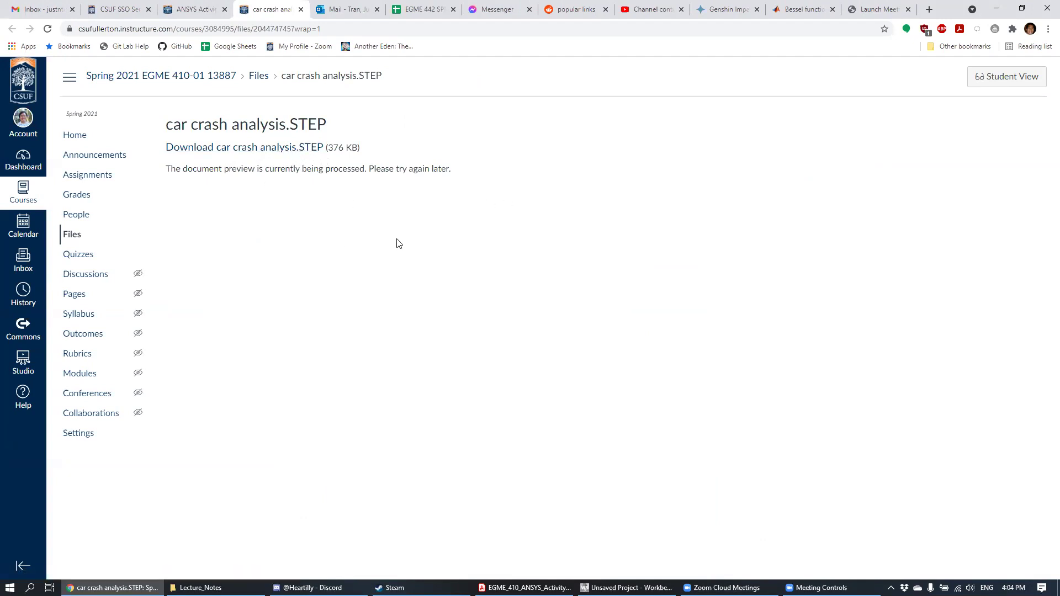
{"action": "middle_click", "coordinate": [270, 13]}
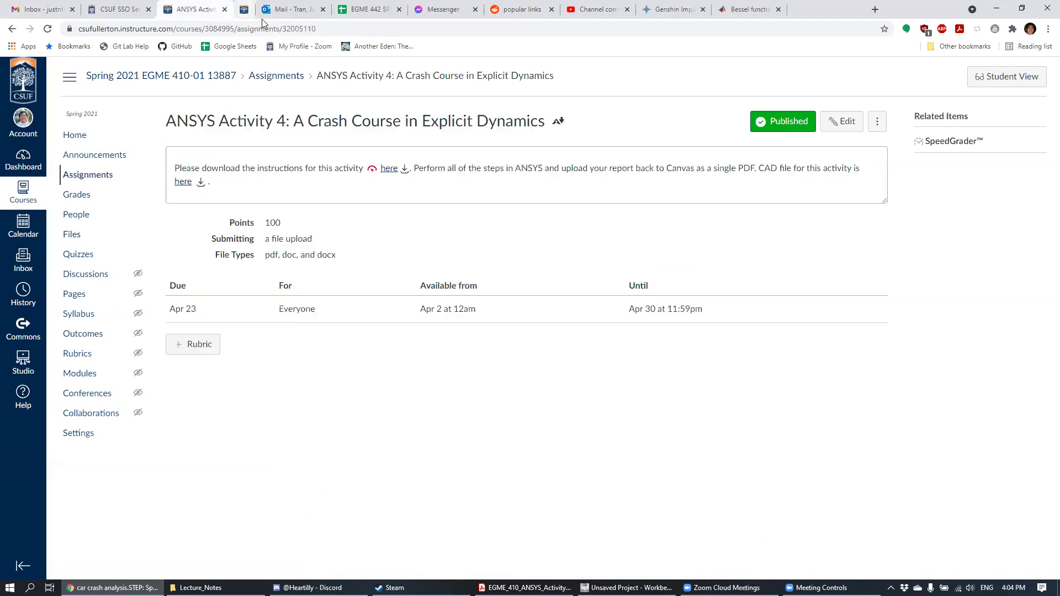
{"action": "left_click", "coordinate": [34, 9]}
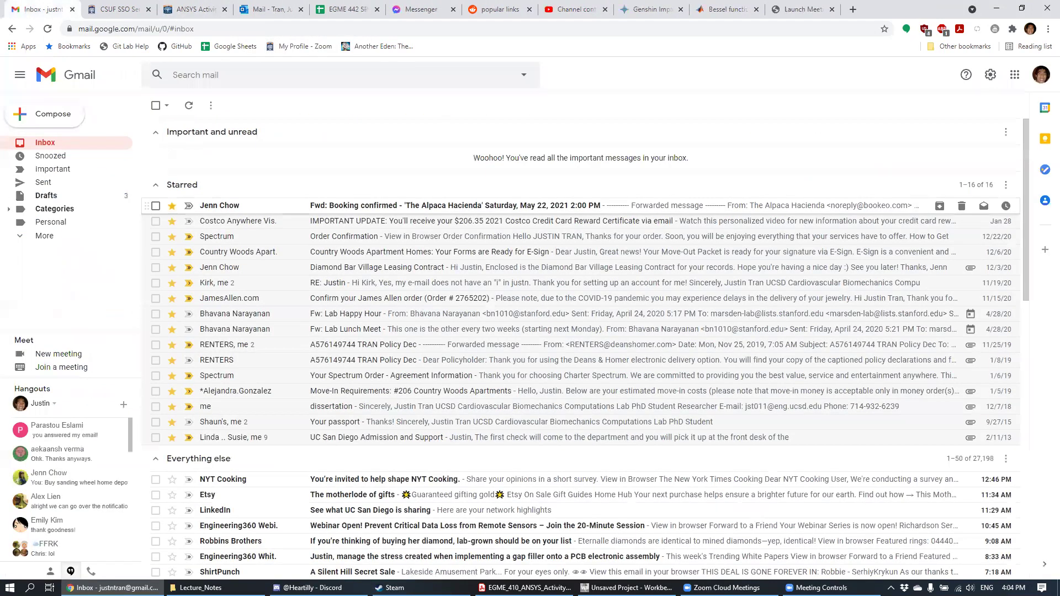
- Switch to Workbench, add an Explicit Dynamics system to the project schematic and import car crash analysis.STEP as its geometry
{"action": "left_click", "coordinate": [626, 587]}
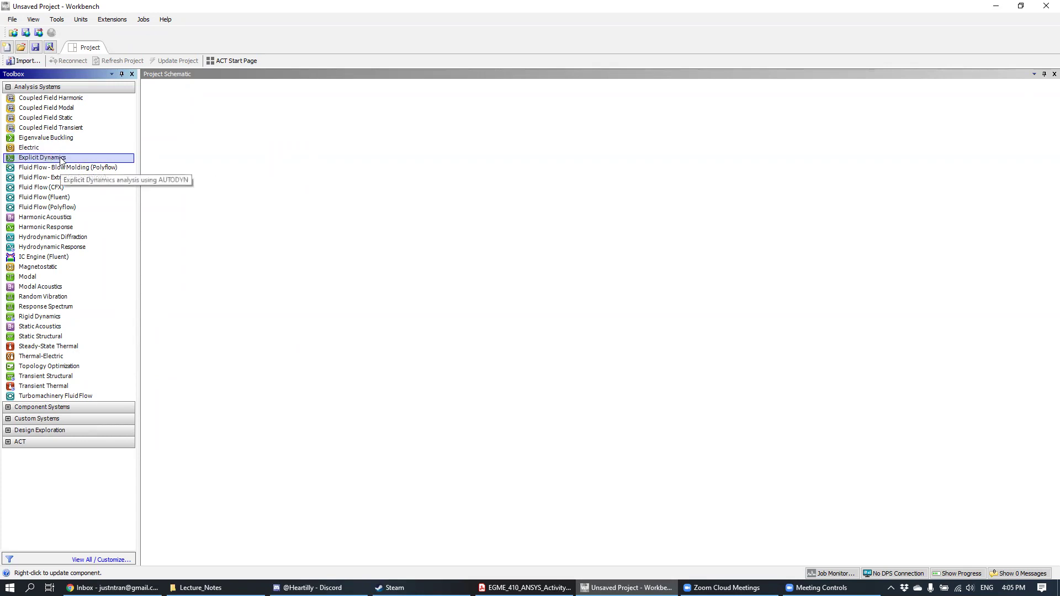
{"action": "left_click_drag", "start_coordinate": [61, 159], "coordinate": [197, 127]}
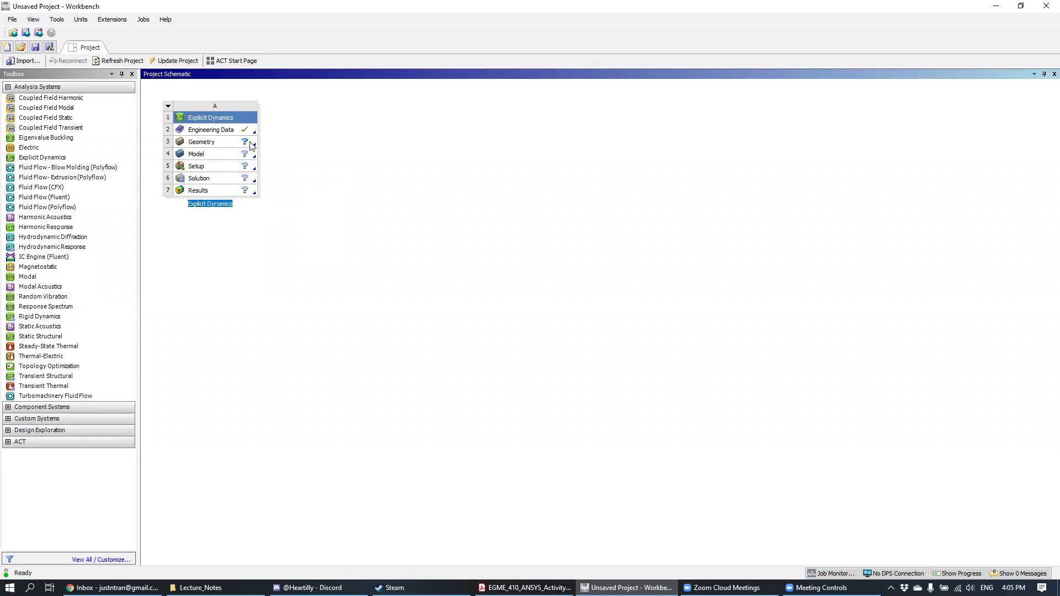
{"action": "right_click", "coordinate": [252, 146]}
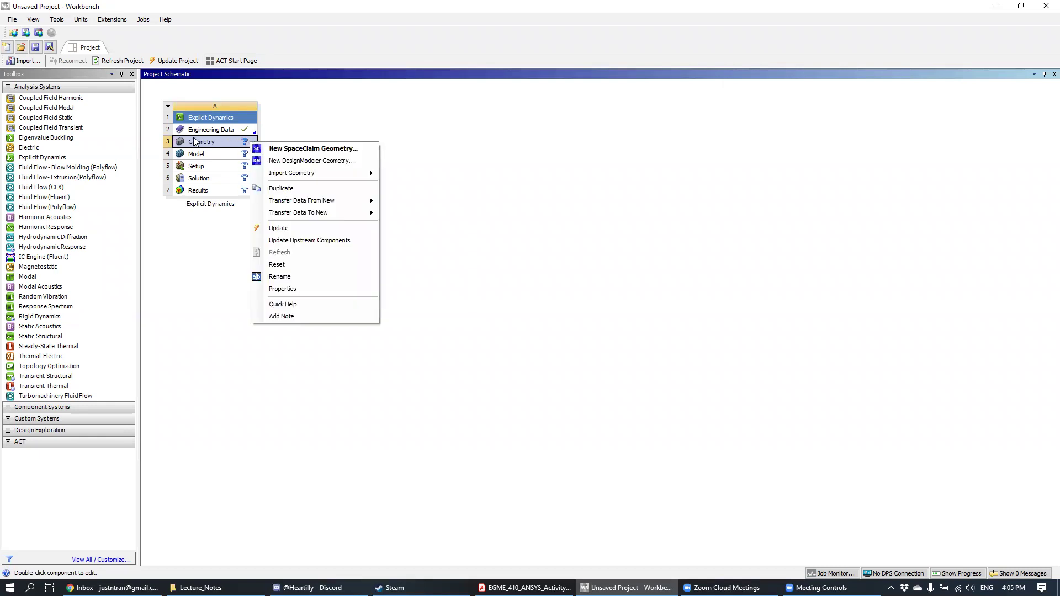
{"action": "mouse_move", "coordinate": [332, 174]}
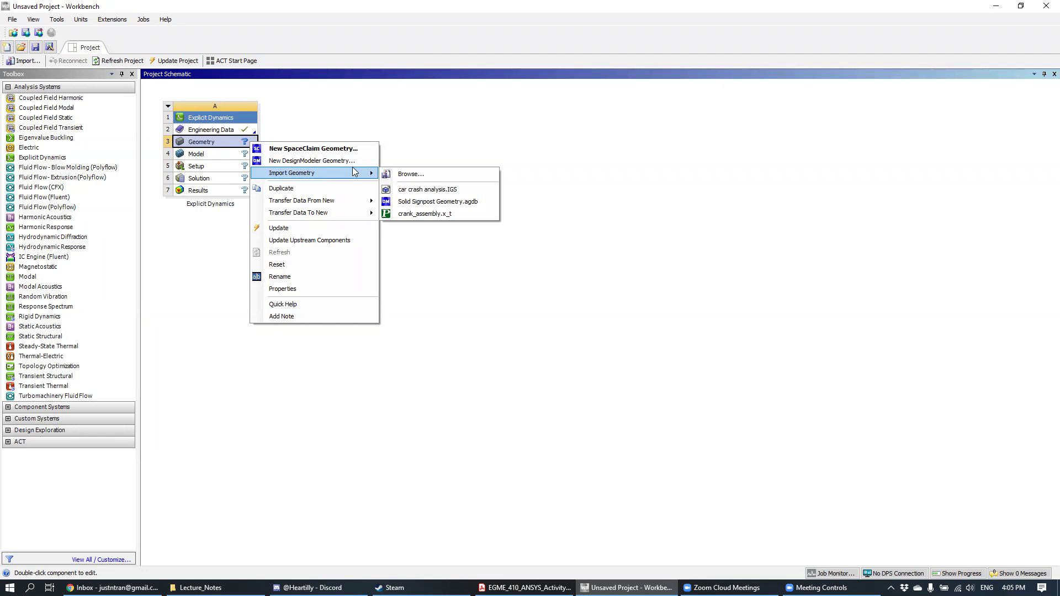
{"action": "left_click", "coordinate": [414, 175]}
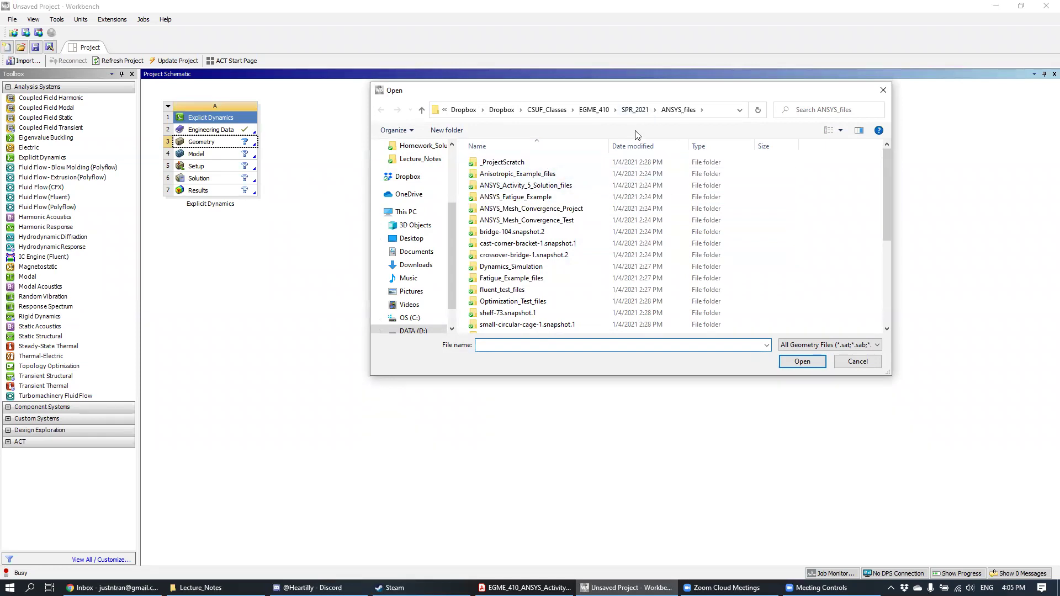
{"action": "scroll", "coordinate": [552, 237], "scroll_direction": "down", "scroll_amount": 5}
{"action": "left_click", "coordinate": [527, 248]}
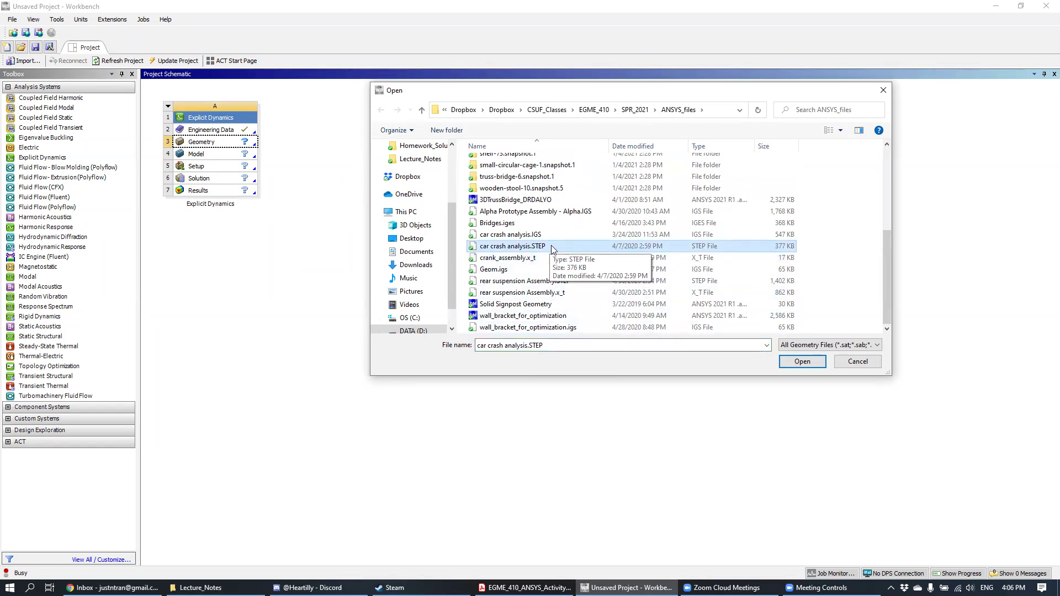
{"action": "double_click", "coordinate": [552, 247]}
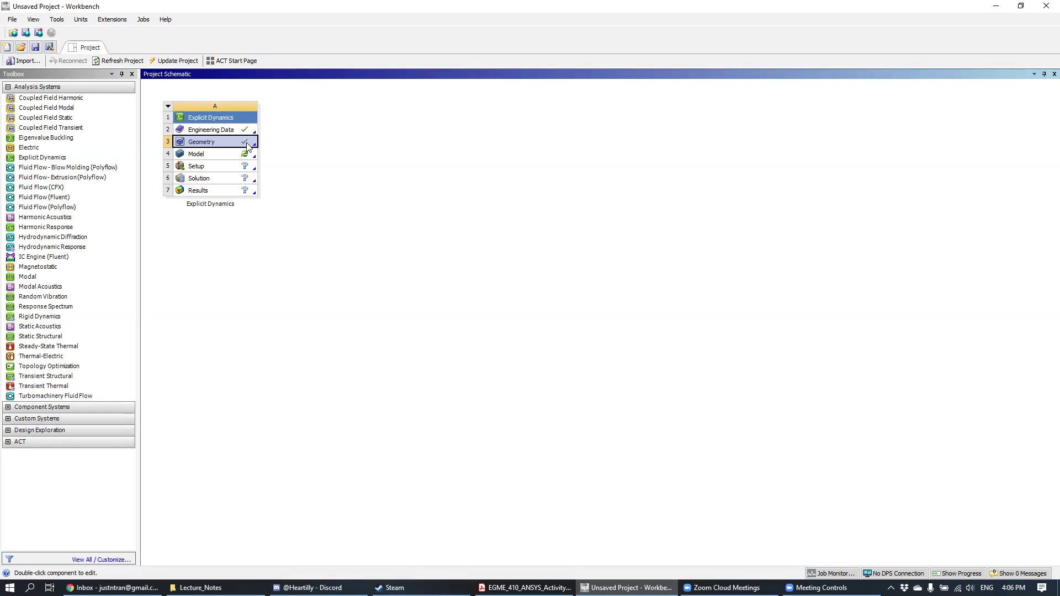
- Open the system's Engineering Data, review the Structural Steel properties and bring up the Engineering Data Sources
{"action": "left_click", "coordinate": [212, 132]}
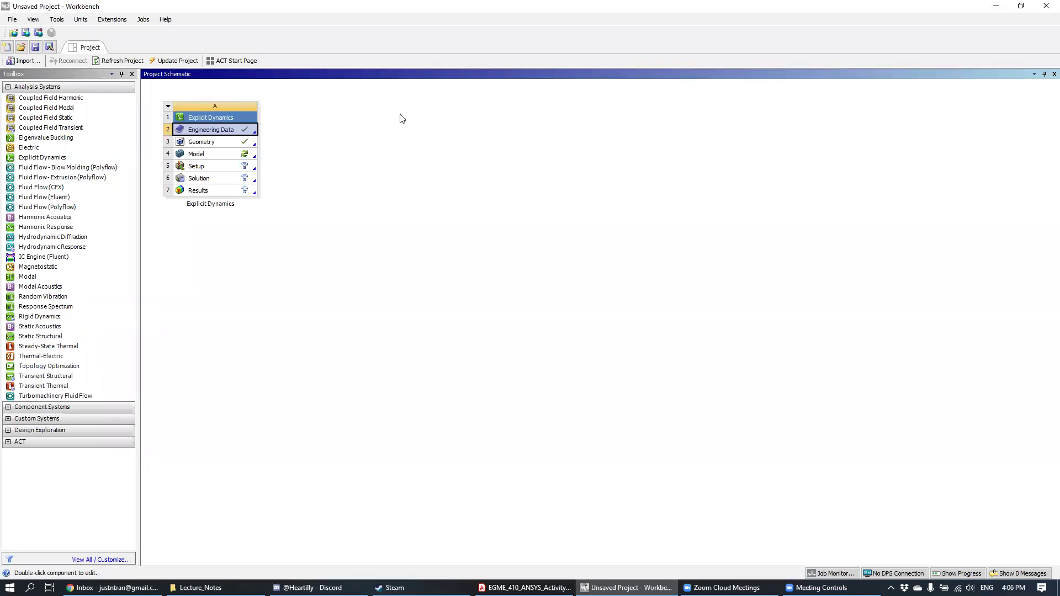
{"action": "double_click", "coordinate": [203, 131]}
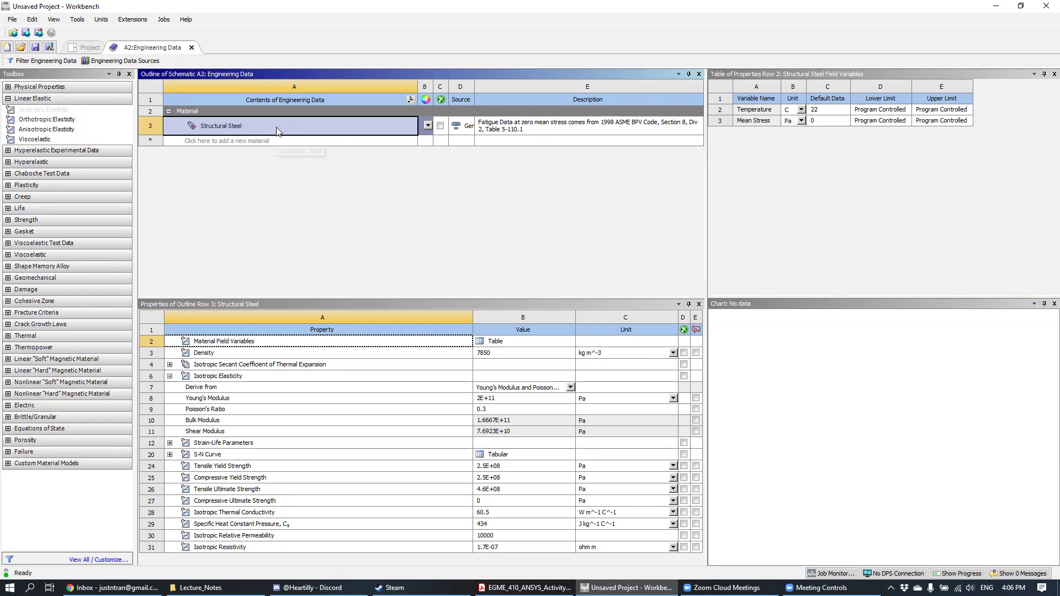
{"action": "left_click", "coordinate": [234, 140]}
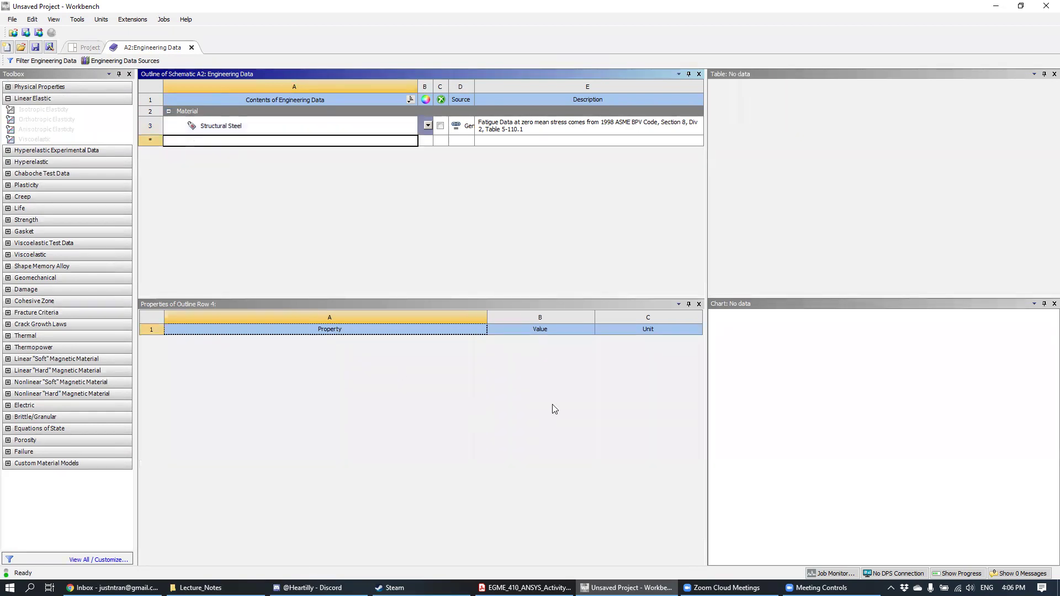
{"action": "left_click", "coordinate": [296, 130]}
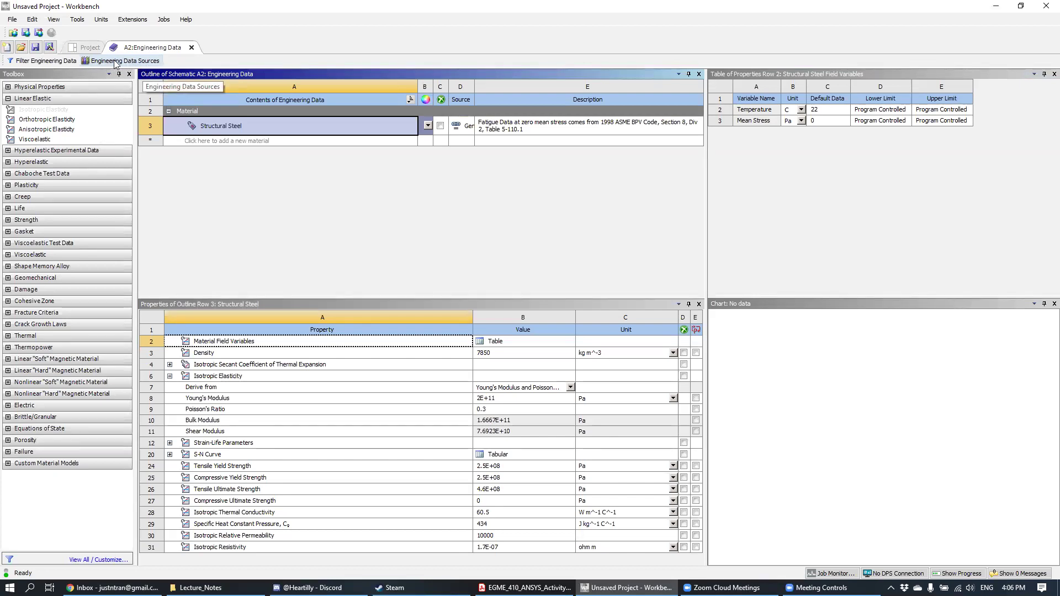
{"action": "left_click", "coordinate": [143, 62]}
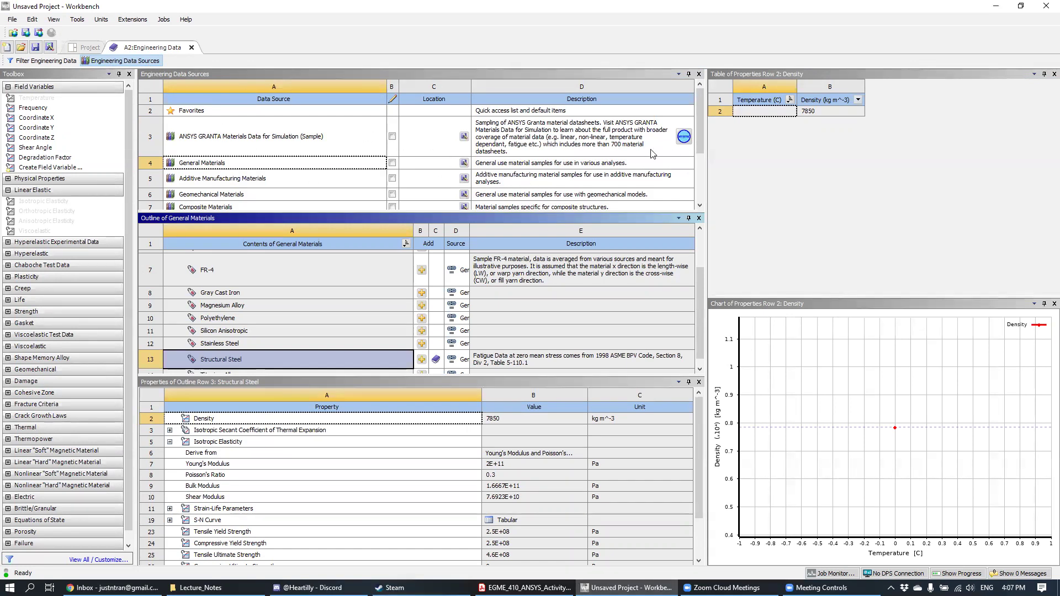
- Close the General Materials outline pane and look through the available data sources, including ANSYS GRANTA and General Materials
{"action": "scroll", "coordinate": [641, 176], "scroll_direction": "down", "scroll_amount": 3}
{"action": "scroll", "coordinate": [641, 177], "scroll_direction": "up", "scroll_amount": 3}
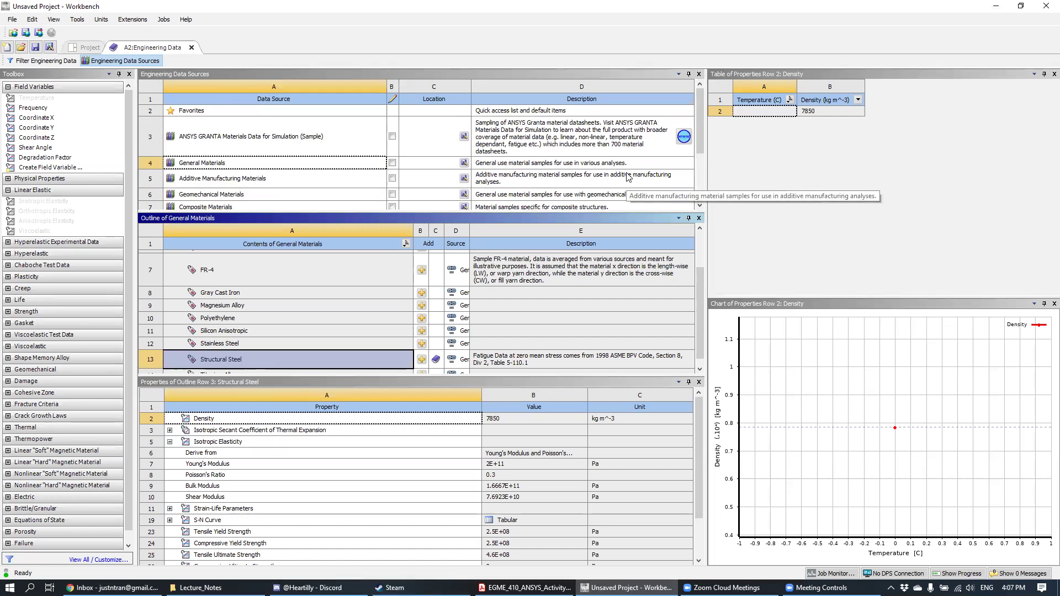
{"action": "left_click", "coordinate": [699, 218]}
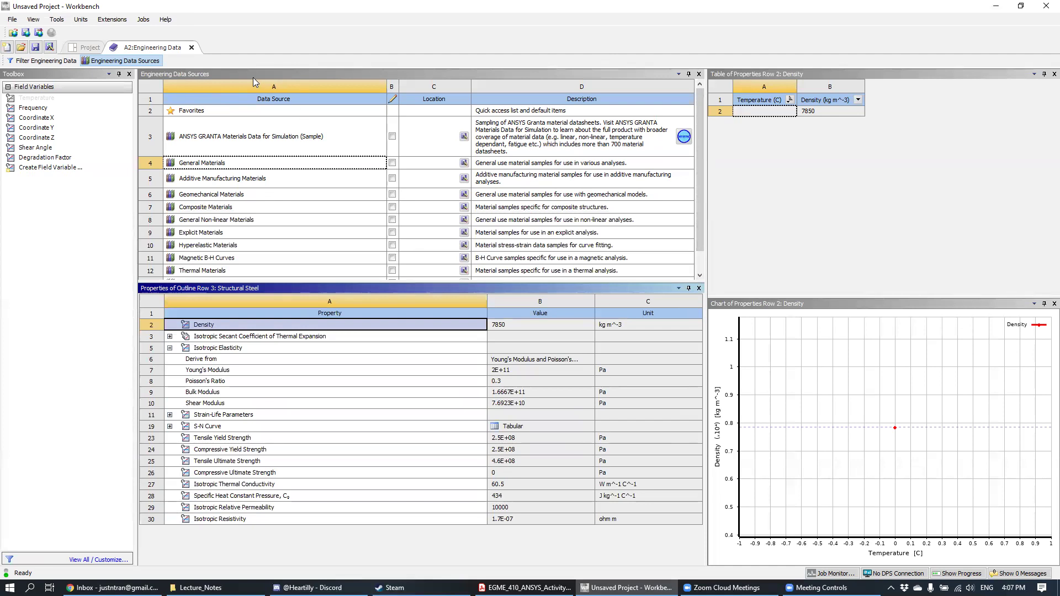
{"action": "left_click", "coordinate": [239, 76]}
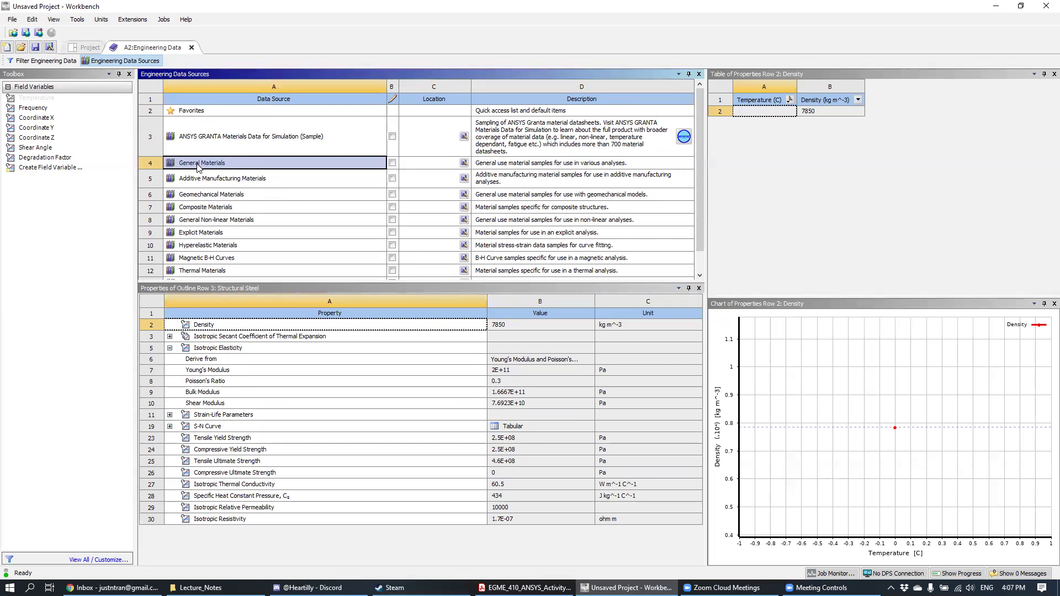
{"action": "scroll", "coordinate": [258, 217], "scroll_direction": "down", "scroll_amount": 1}
{"action": "scroll", "coordinate": [243, 215], "scroll_direction": "up", "scroll_amount": 1}
{"action": "scroll", "coordinate": [230, 194], "scroll_direction": "down", "scroll_amount": 1}
{"action": "scroll", "coordinate": [293, 114], "scroll_direction": "up", "scroll_amount": 1}
{"action": "scroll", "coordinate": [298, 158], "scroll_direction": "down", "scroll_amount": 1}
{"action": "left_click", "coordinate": [202, 117]}
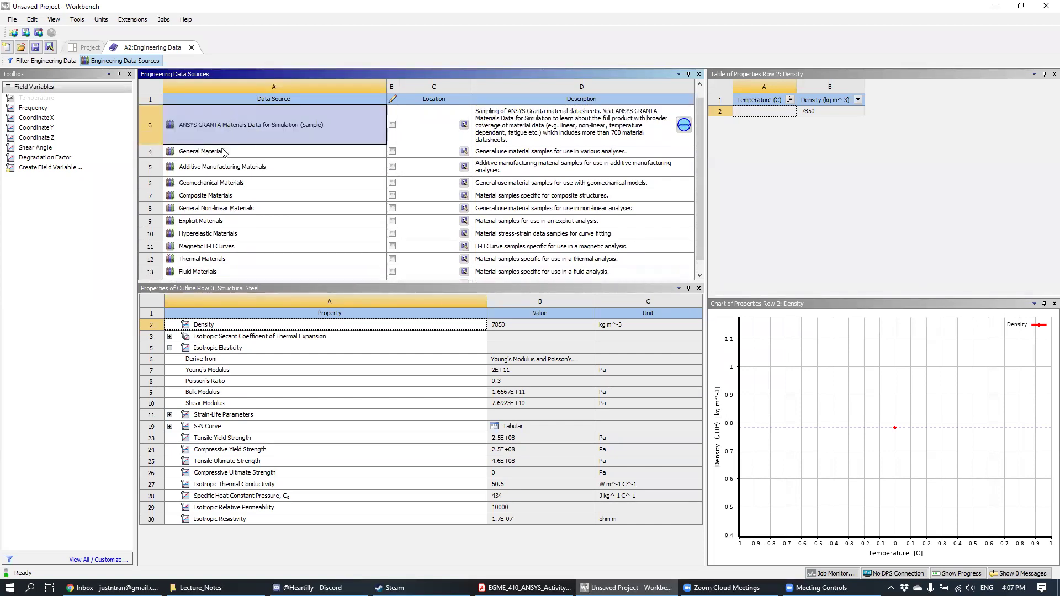
{"action": "scroll", "coordinate": [232, 188], "scroll_direction": "down", "scroll_amount": 1}
{"action": "scroll", "coordinate": [231, 188], "scroll_direction": "up", "scroll_amount": 1}
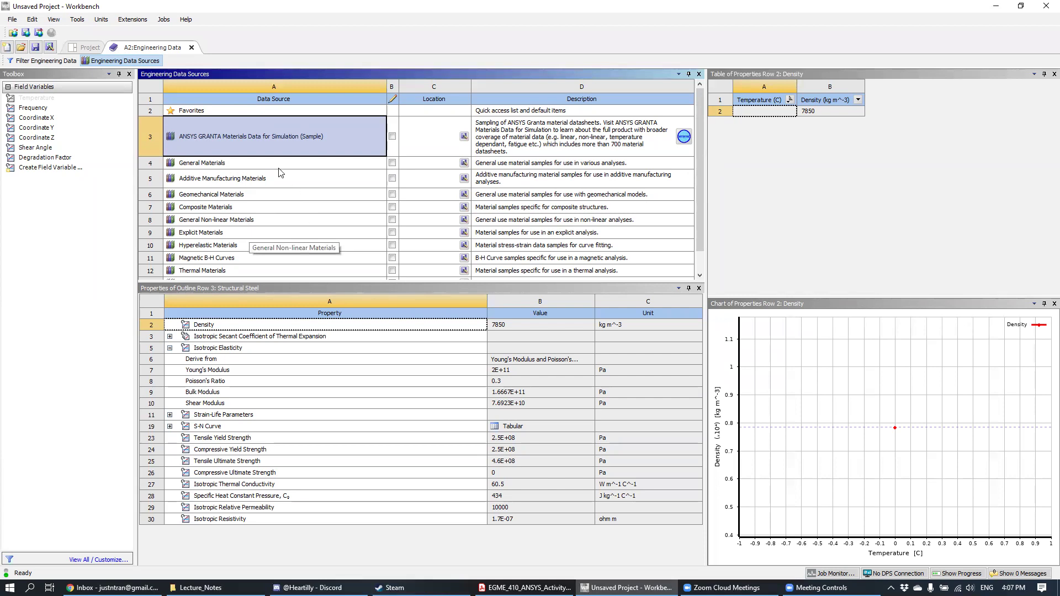
{"action": "left_click", "coordinate": [200, 163]}
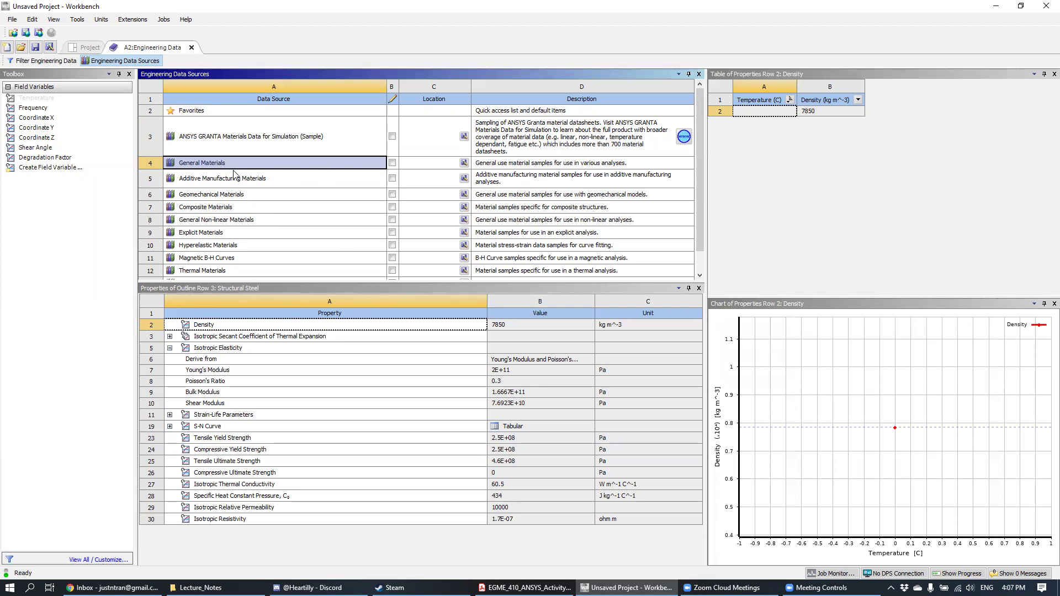
{"action": "left_click", "coordinate": [206, 180]}
- Reset the workspace, undock the General Materials outline pane and close it
{"action": "left_click", "coordinate": [53, 20]}
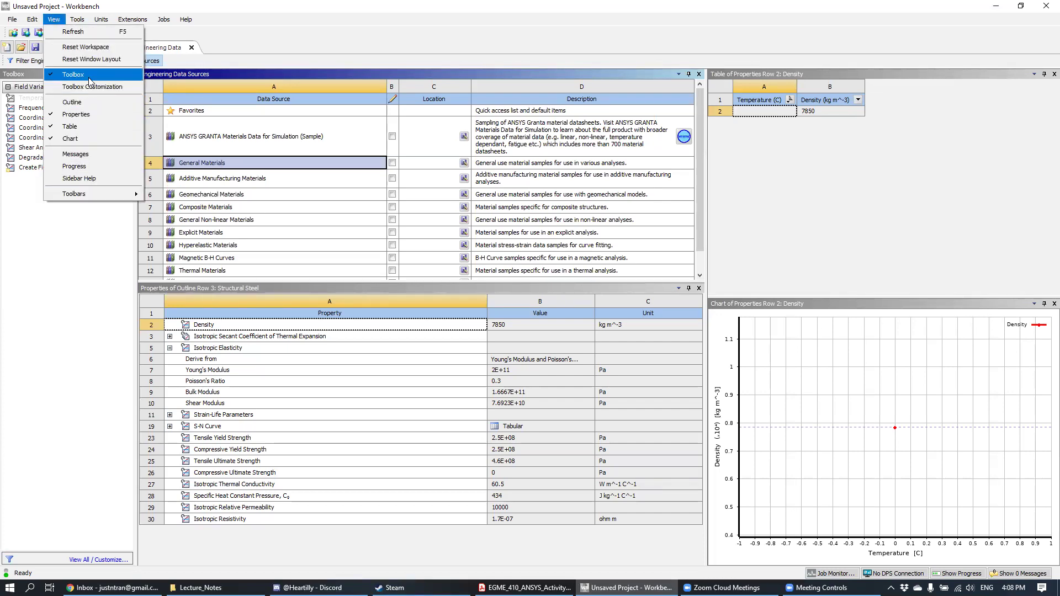
{"action": "left_click", "coordinate": [86, 47]}
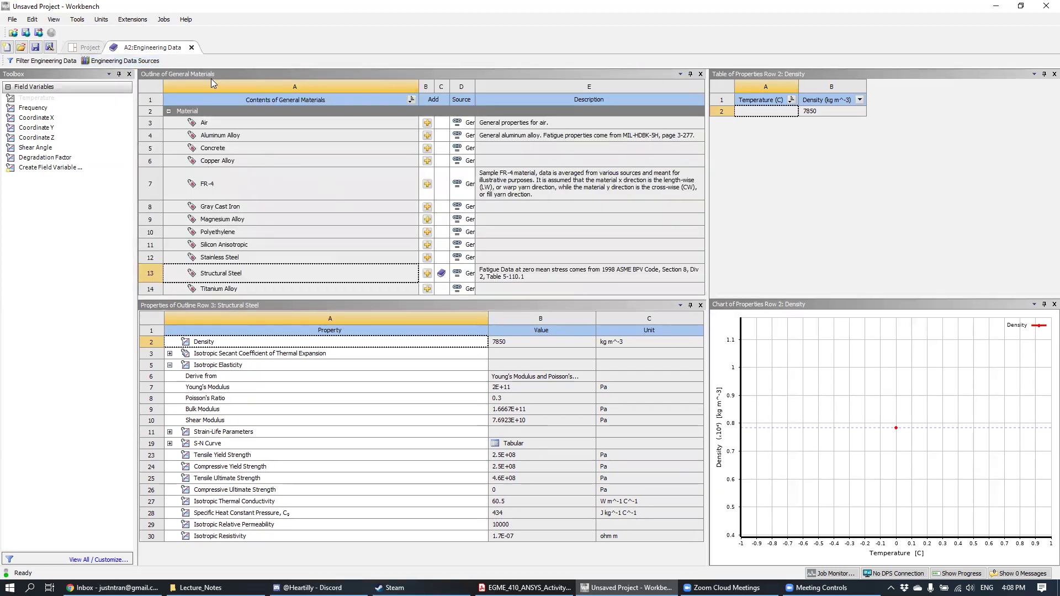
{"action": "left_click_drag", "start_coordinate": [340, 73], "coordinate": [362, 87]}
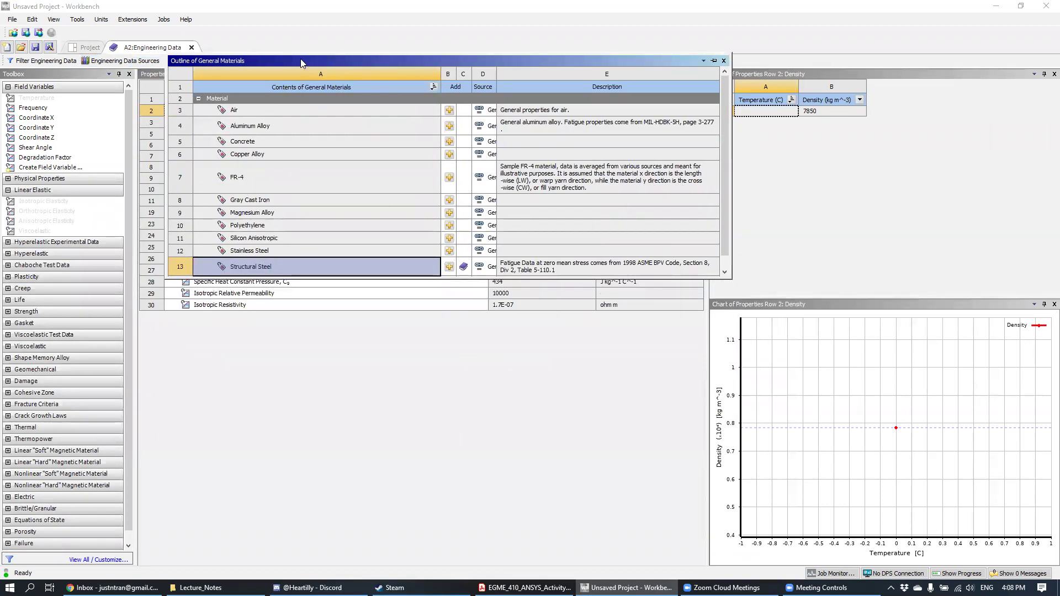
{"action": "left_click", "coordinate": [723, 60]}
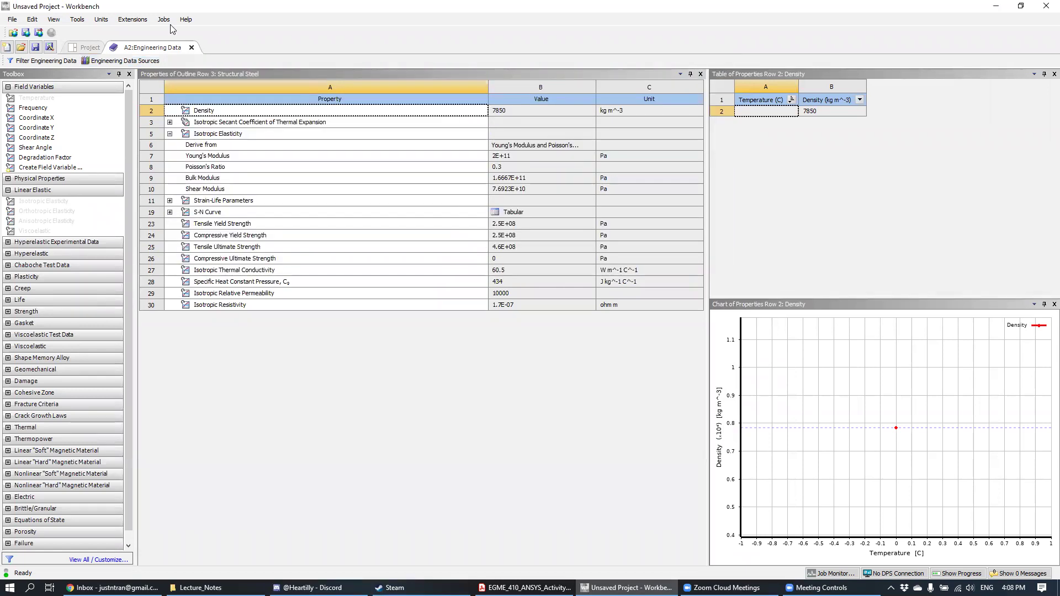
- Reset the window layout, maximize the Workbench window and return to the Engineering Data Sources of the Explicit Dynamics system
{"action": "left_click", "coordinate": [54, 19]}
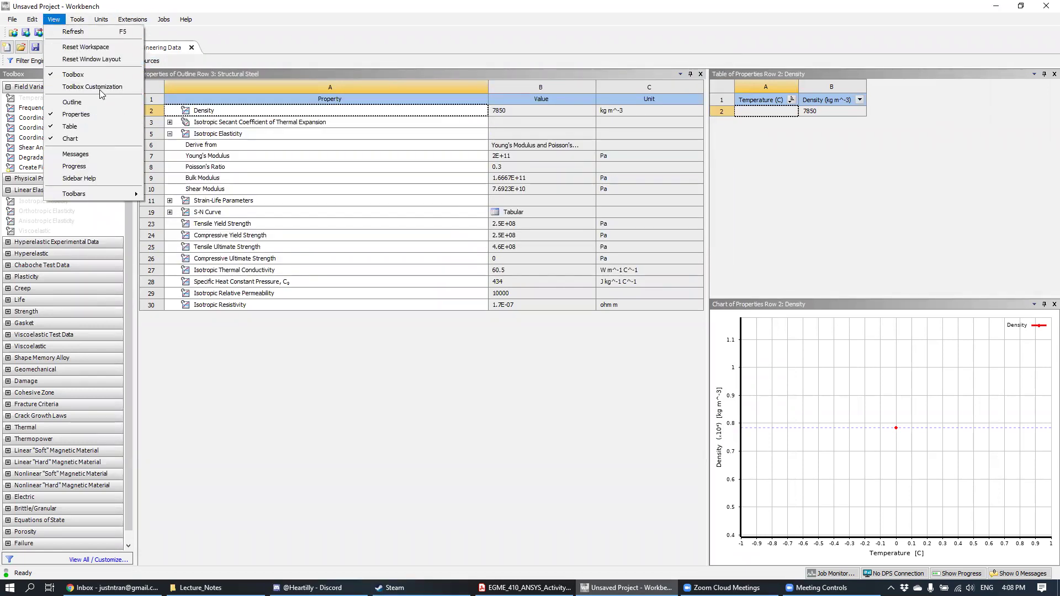
{"action": "left_click", "coordinate": [92, 59]}
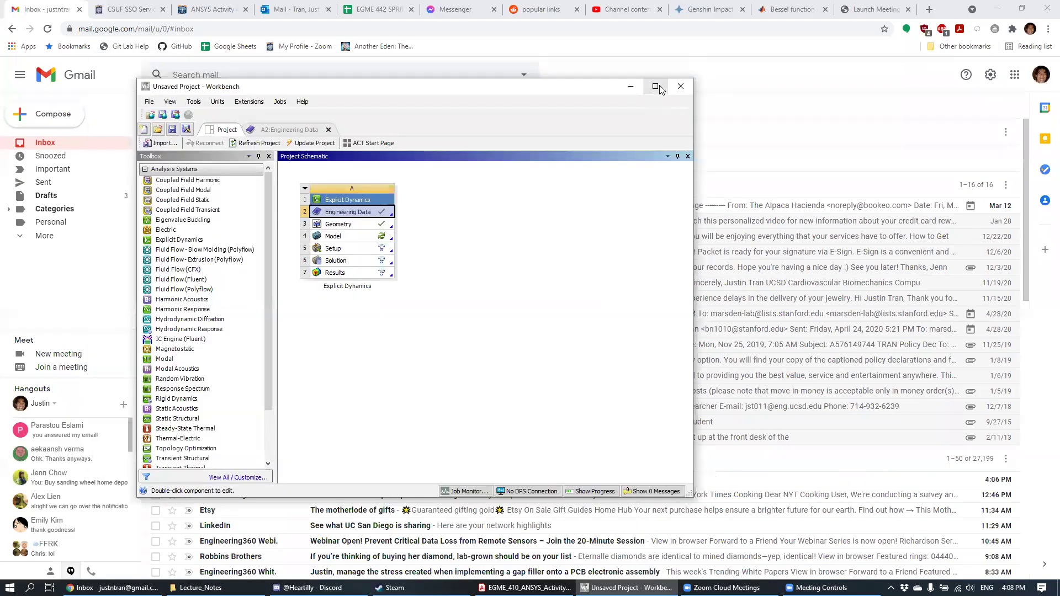
{"action": "left_click", "coordinate": [656, 85]}
{"action": "left_click", "coordinate": [138, 48]}
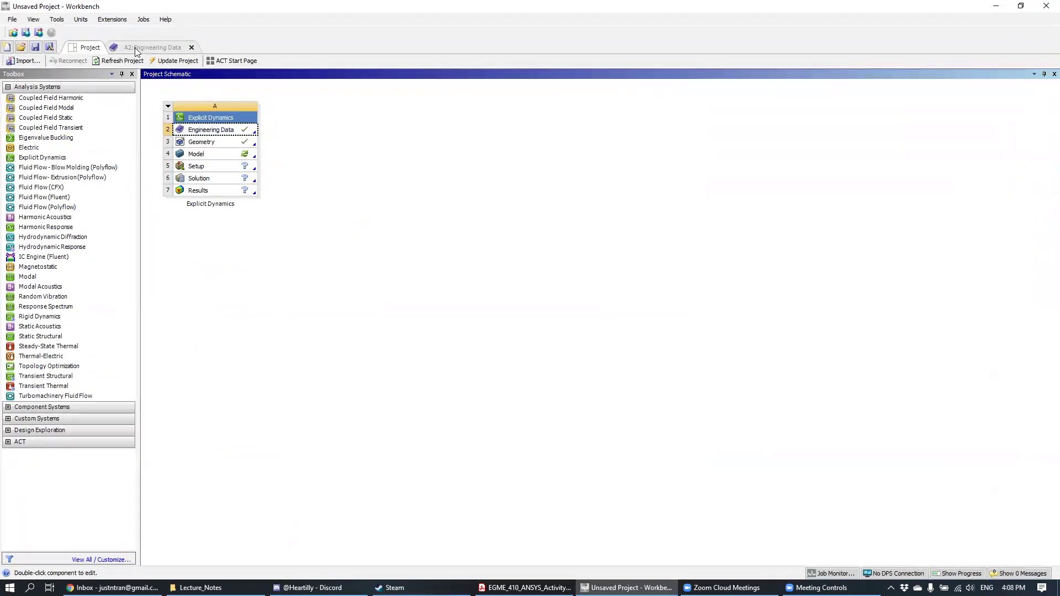
{"action": "left_click", "coordinate": [121, 61]}
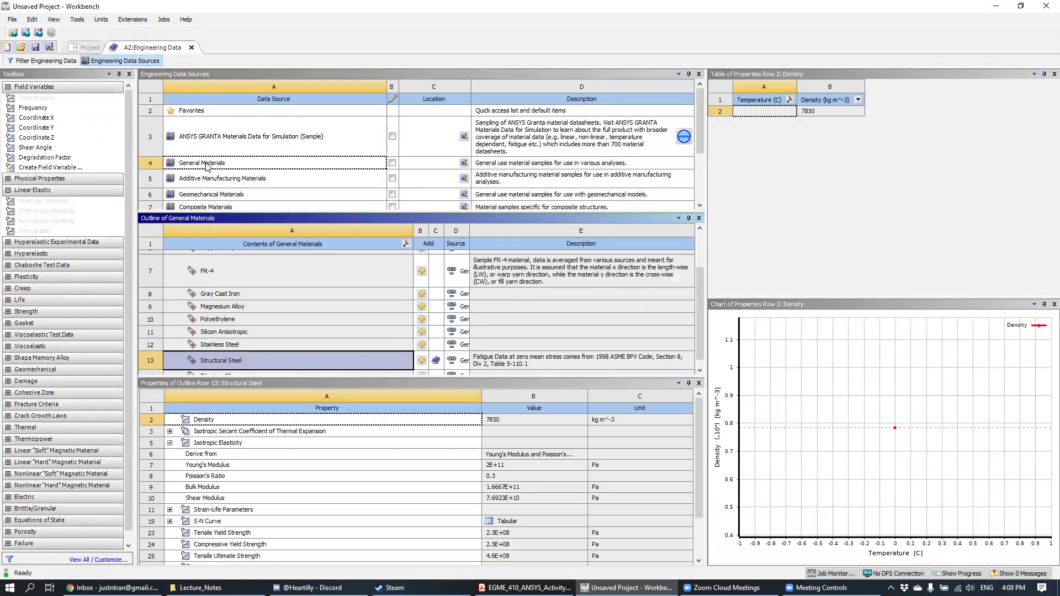
- Select the General Materials data source, browse its materials and view the properties of Air
{"action": "left_click", "coordinate": [206, 164]}
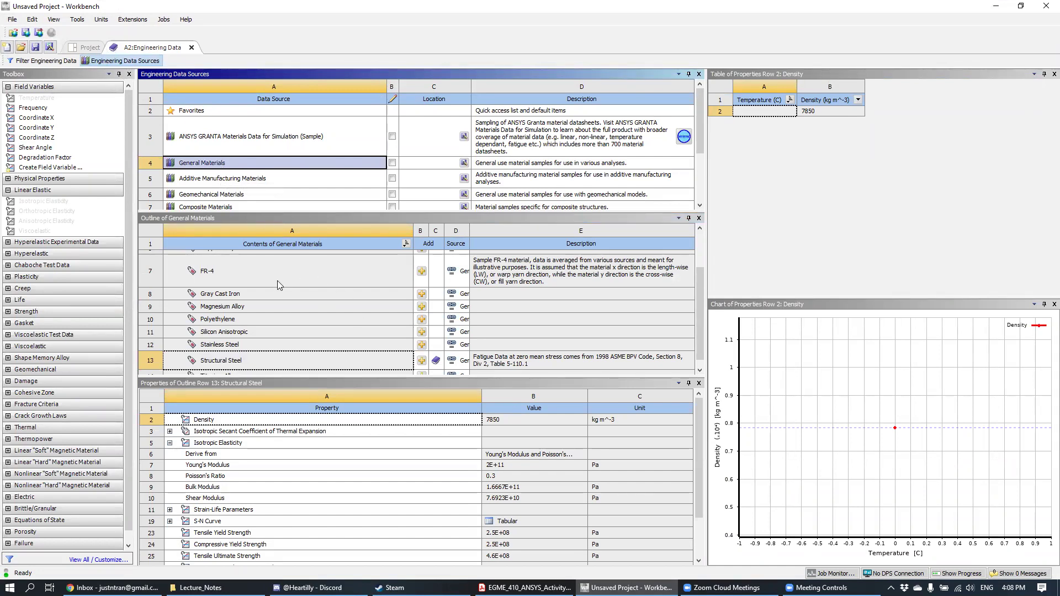
{"action": "scroll", "coordinate": [336, 305], "scroll_direction": "up", "scroll_amount": 2}
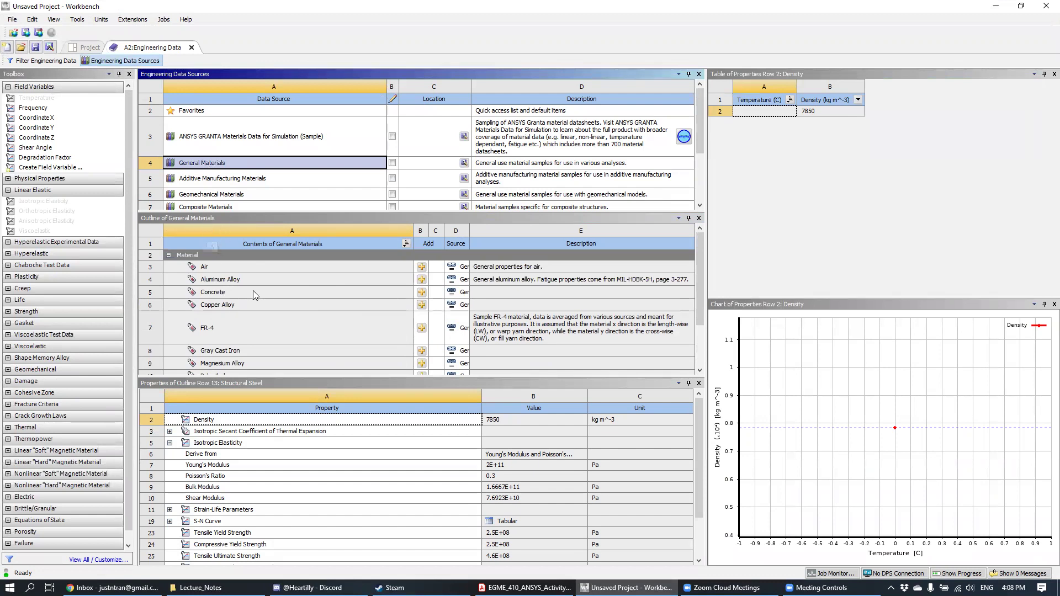
{"action": "scroll", "coordinate": [254, 303], "scroll_direction": "down", "scroll_amount": 2}
{"action": "scroll", "coordinate": [254, 302], "scroll_direction": "up", "scroll_amount": 2}
{"action": "left_click_drag", "start_coordinate": [264, 305], "coordinate": [302, 334]}
{"action": "left_click", "coordinate": [223, 270]}
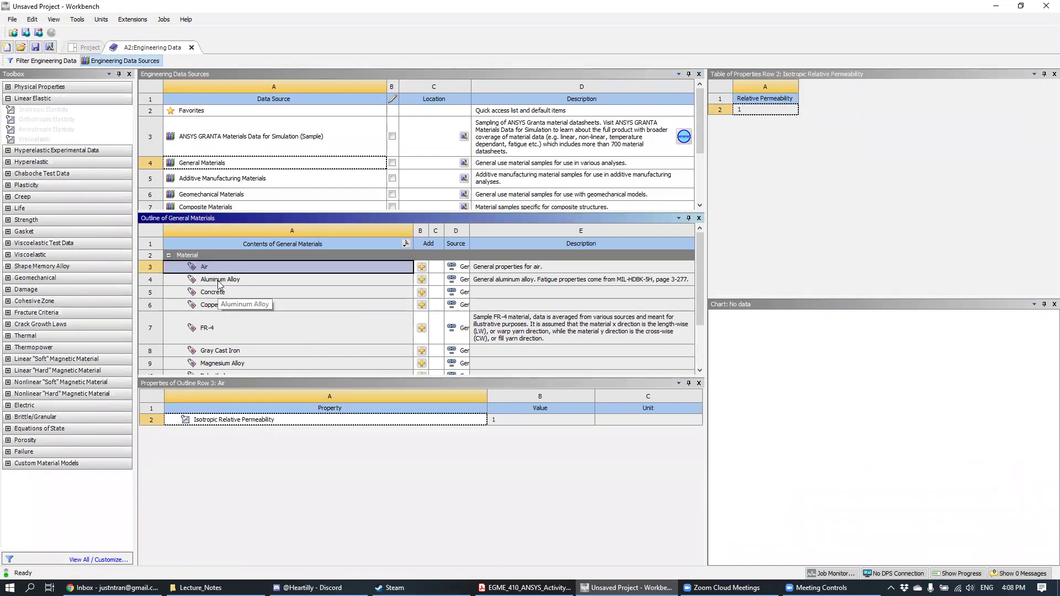
{"action": "left_click", "coordinate": [220, 280]}
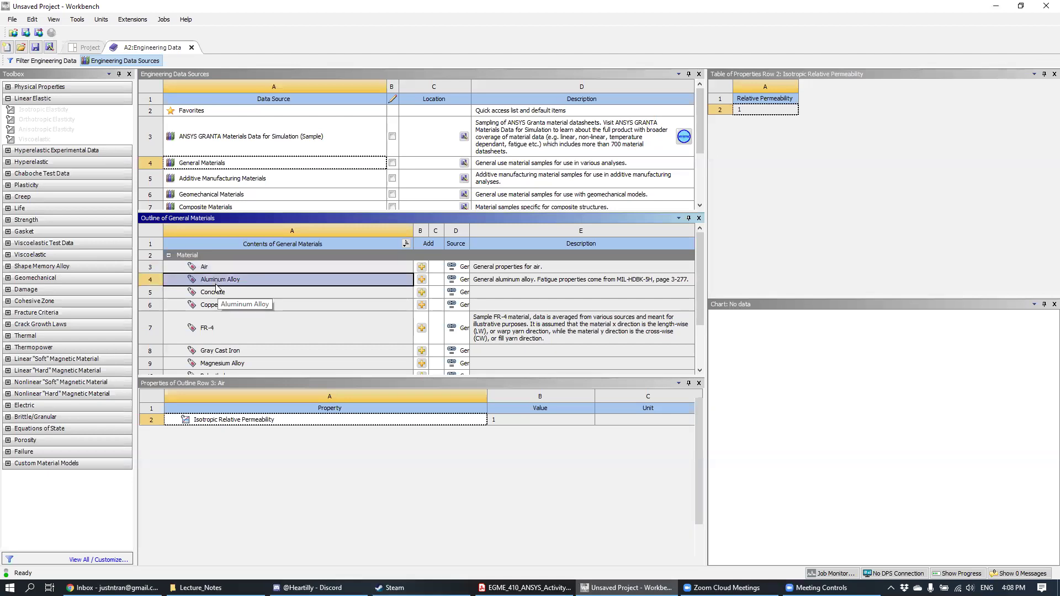
{"action": "left_click", "coordinate": [233, 270]}
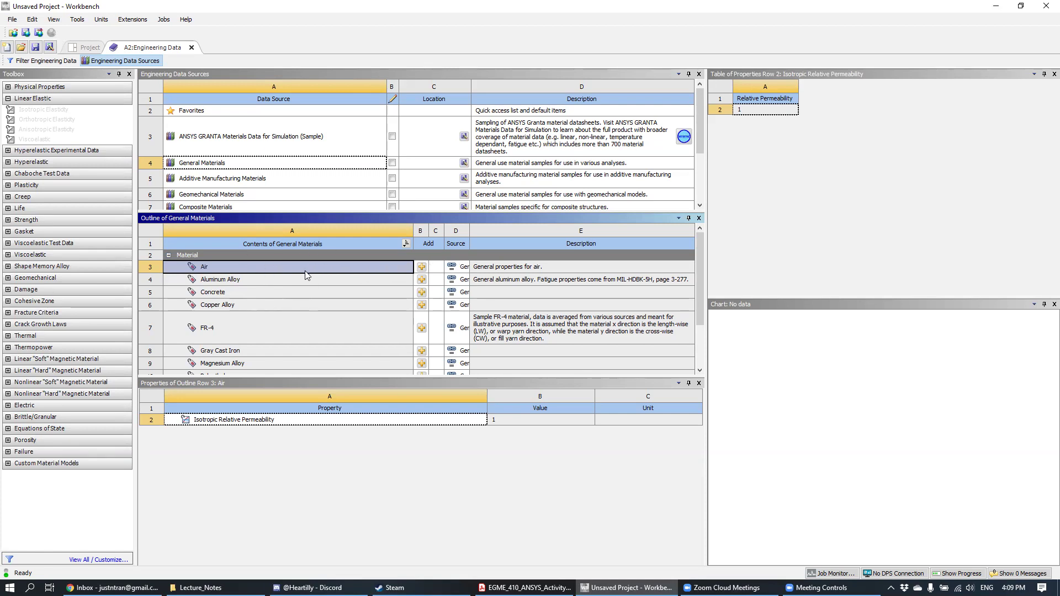
- Review Aluminum Alloy and Polyethylene in General Materials and add both to the project's engineering data
{"action": "left_click", "coordinate": [250, 277]}
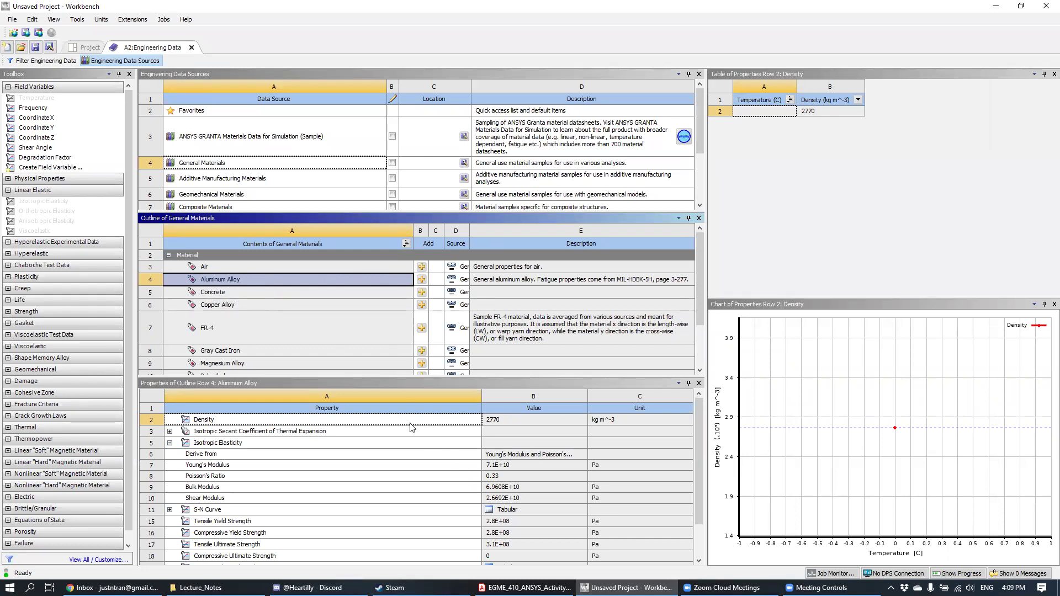
{"action": "scroll", "coordinate": [643, 483], "scroll_direction": "down", "scroll_amount": 2}
{"action": "scroll", "coordinate": [643, 495], "scroll_direction": "up", "scroll_amount": 2}
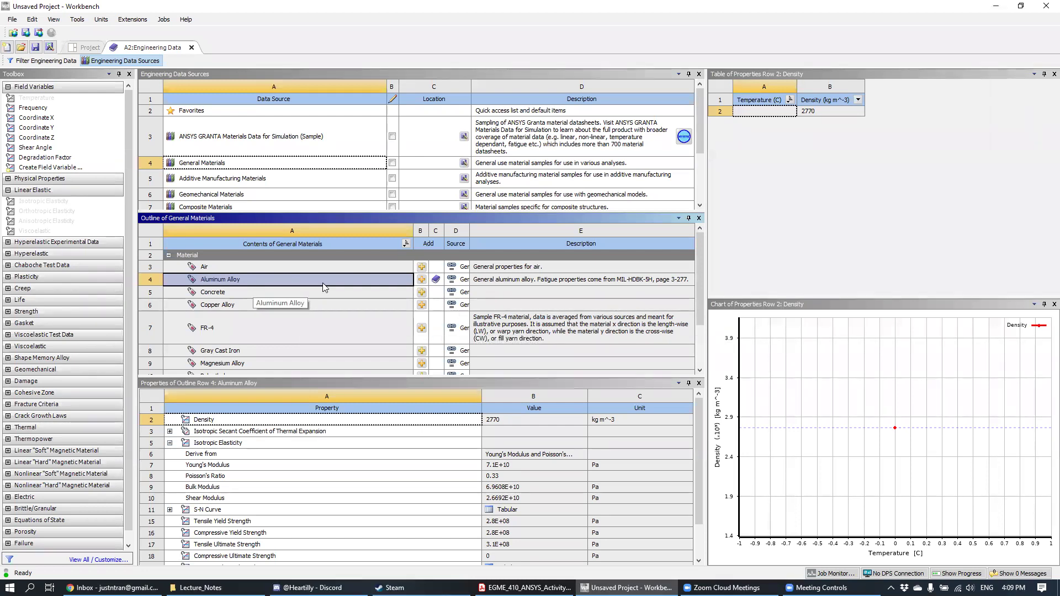
{"action": "scroll", "coordinate": [359, 301], "scroll_direction": "down", "scroll_amount": 2}
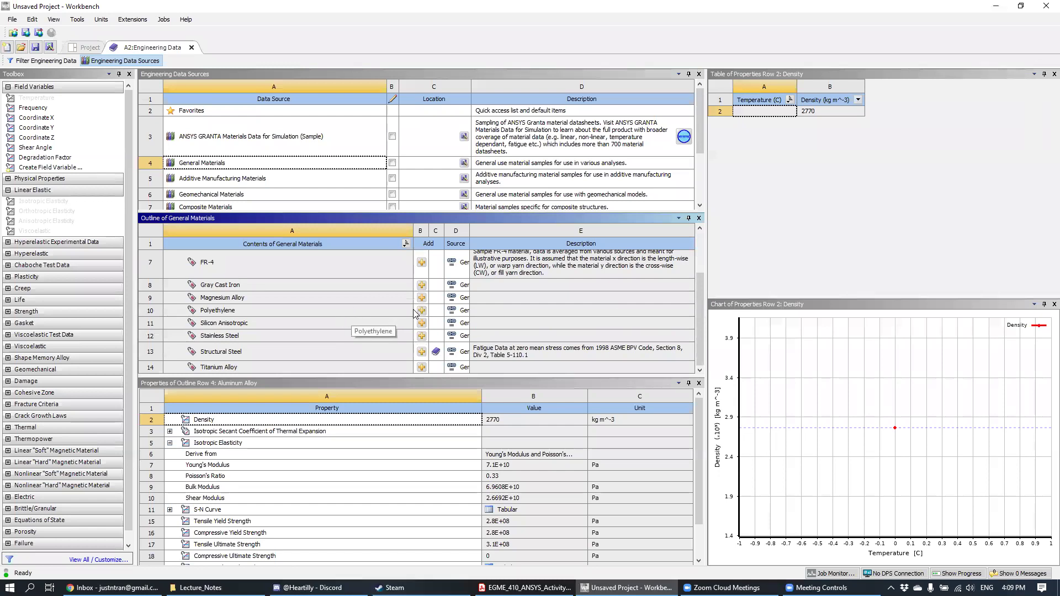
{"action": "left_click", "coordinate": [323, 311]}
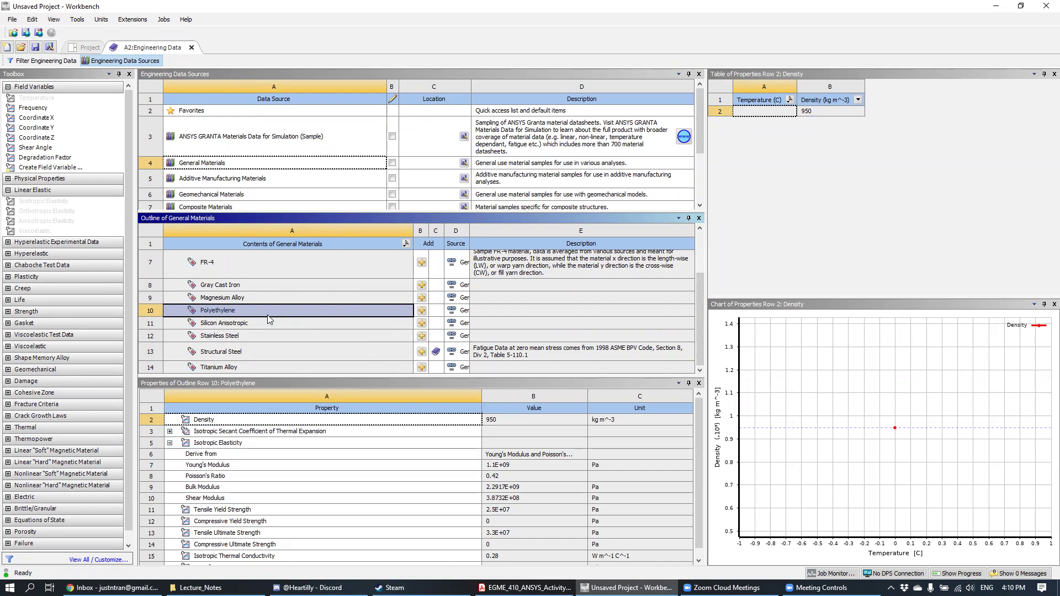
{"action": "left_click", "coordinate": [422, 312]}
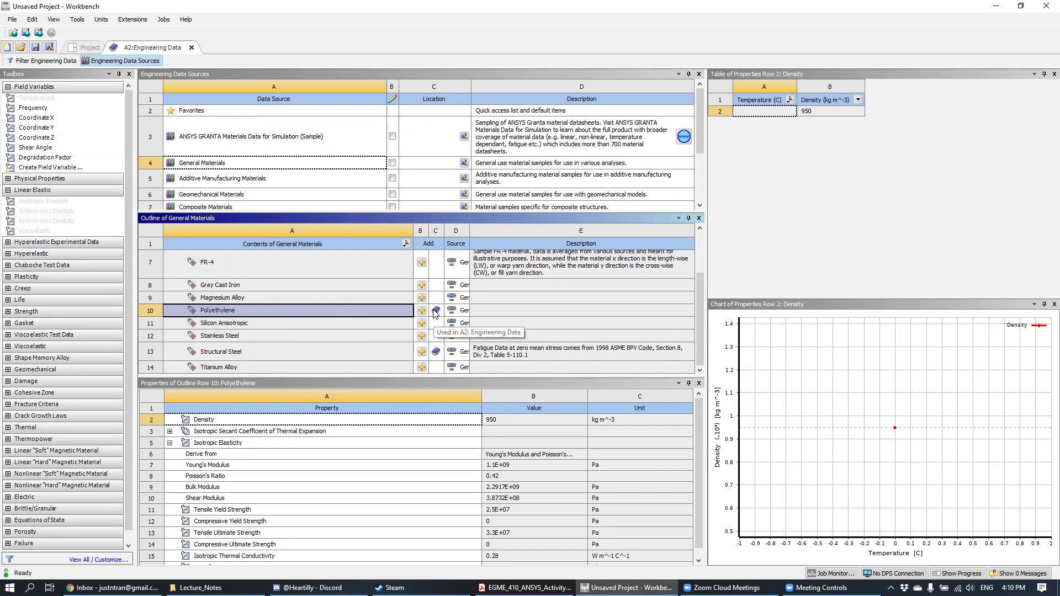
- Return to the project's own material list and review the properties of Structural Steel, Aluminum Alloy and Polyethylene
{"action": "left_click", "coordinate": [142, 62]}
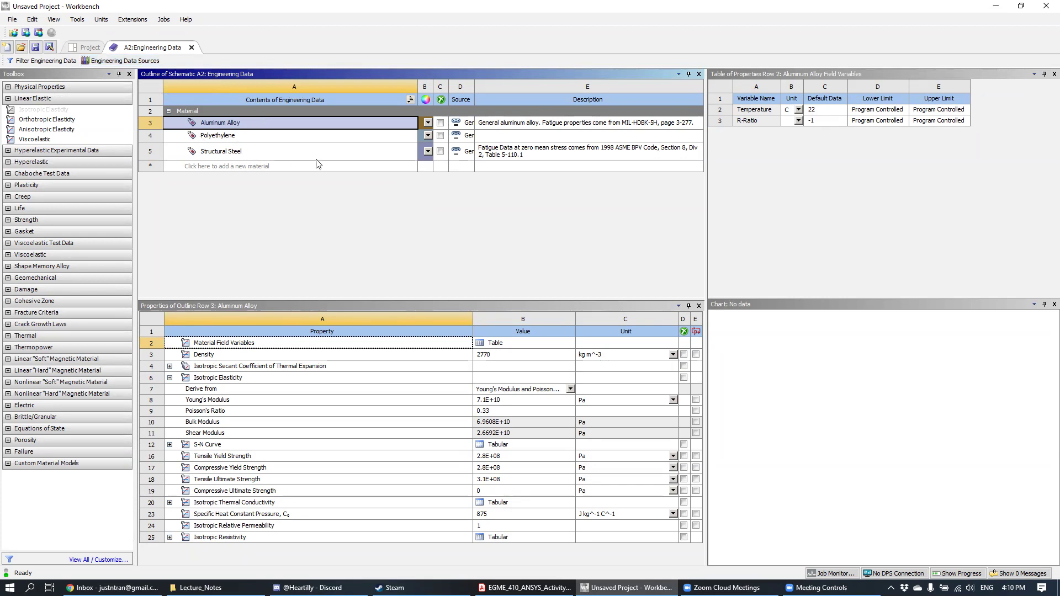
{"action": "left_click", "coordinate": [241, 151]}
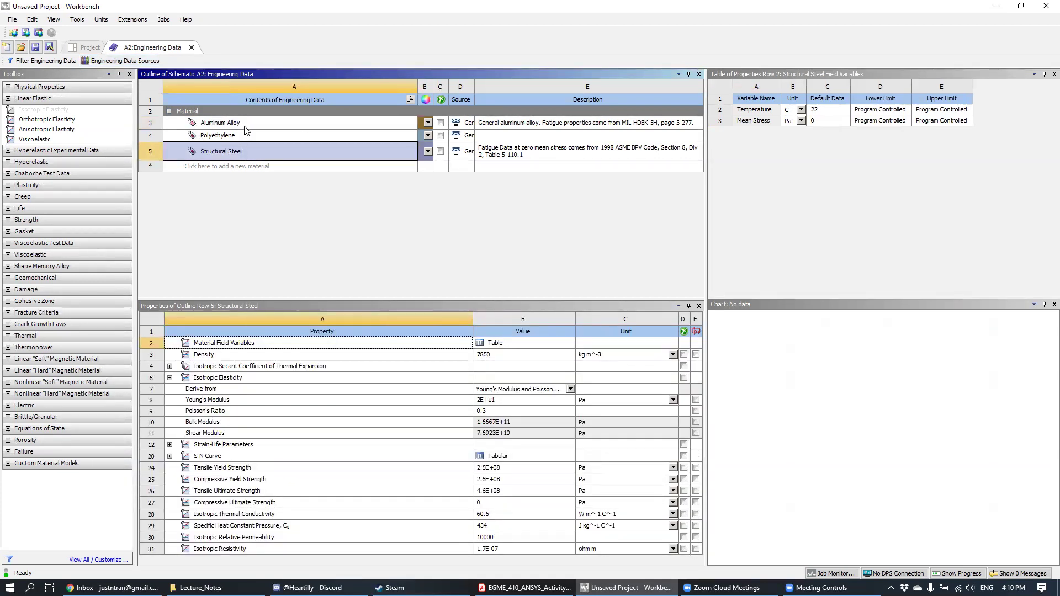
{"action": "left_click", "coordinate": [247, 124]}
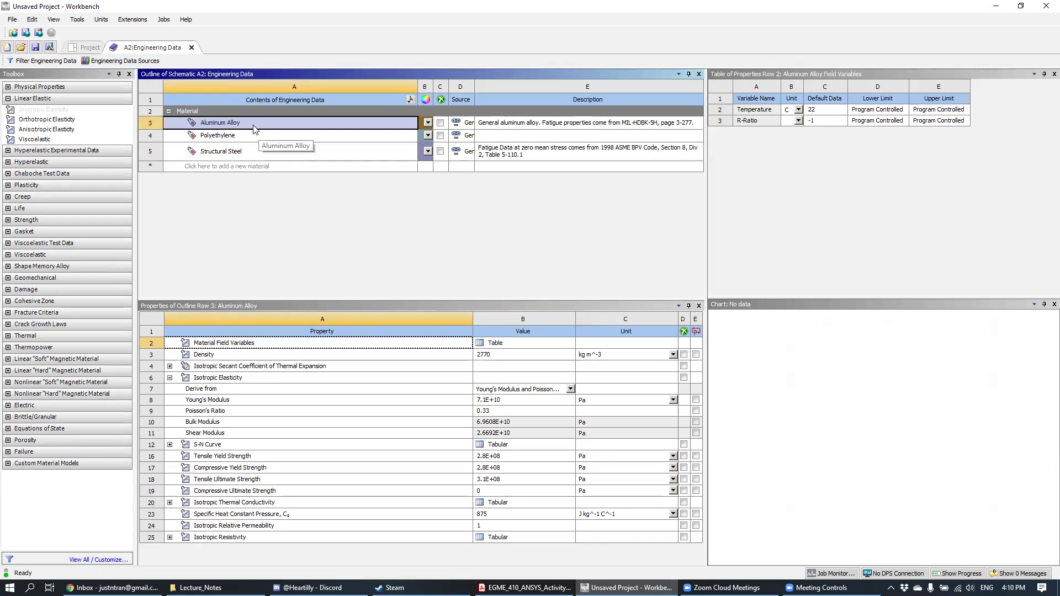
{"action": "left_click", "coordinate": [246, 136]}
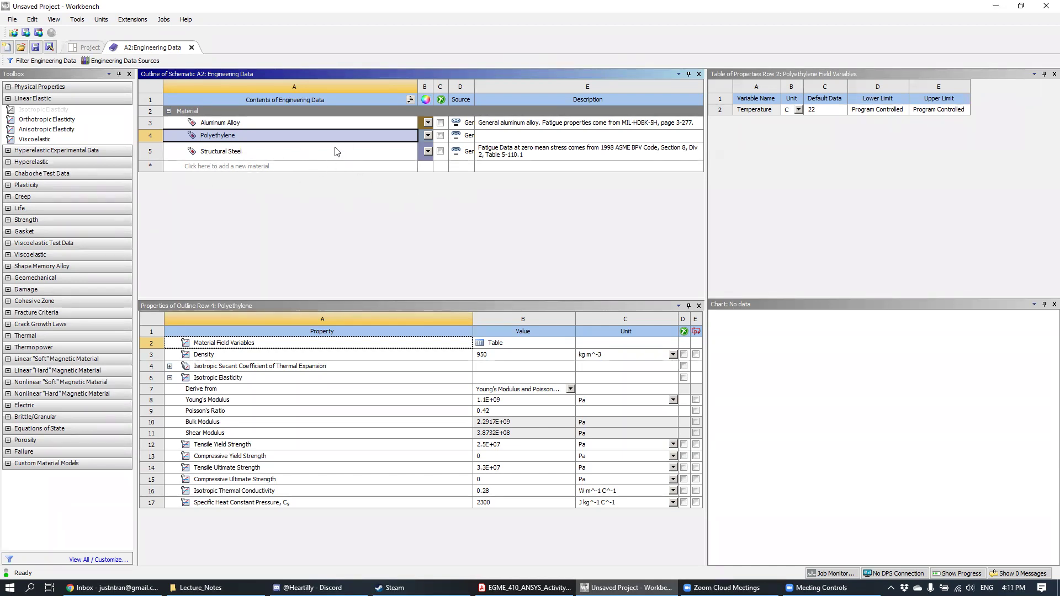
- Close Engineering Data and open the Explicit Dynamics system's Model in Mechanical
{"action": "left_click", "coordinate": [192, 48]}
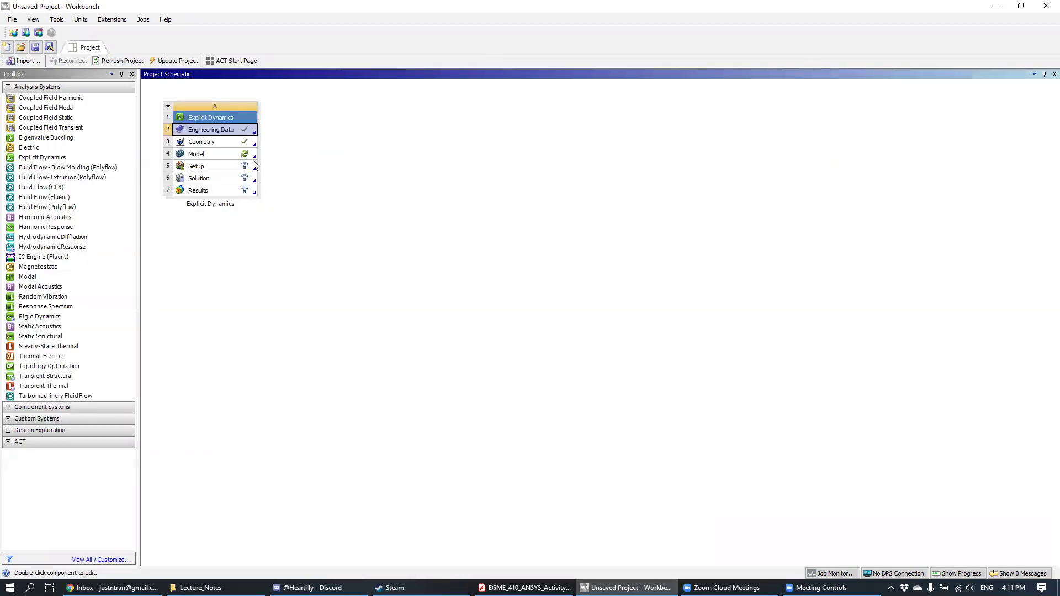
{"action": "left_click", "coordinate": [202, 155]}
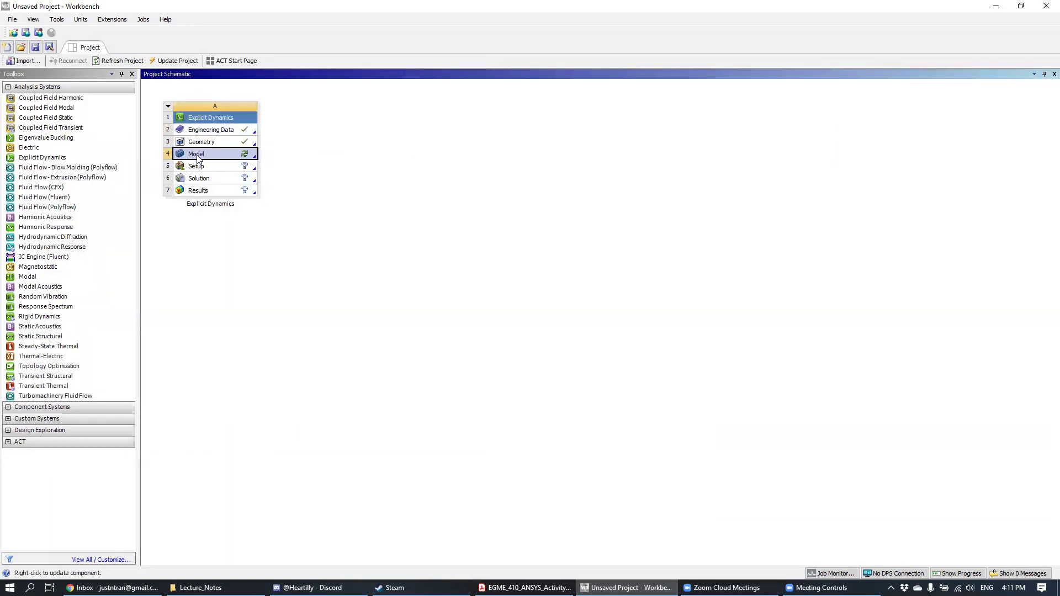
{"action": "double_click", "coordinate": [196, 157]}
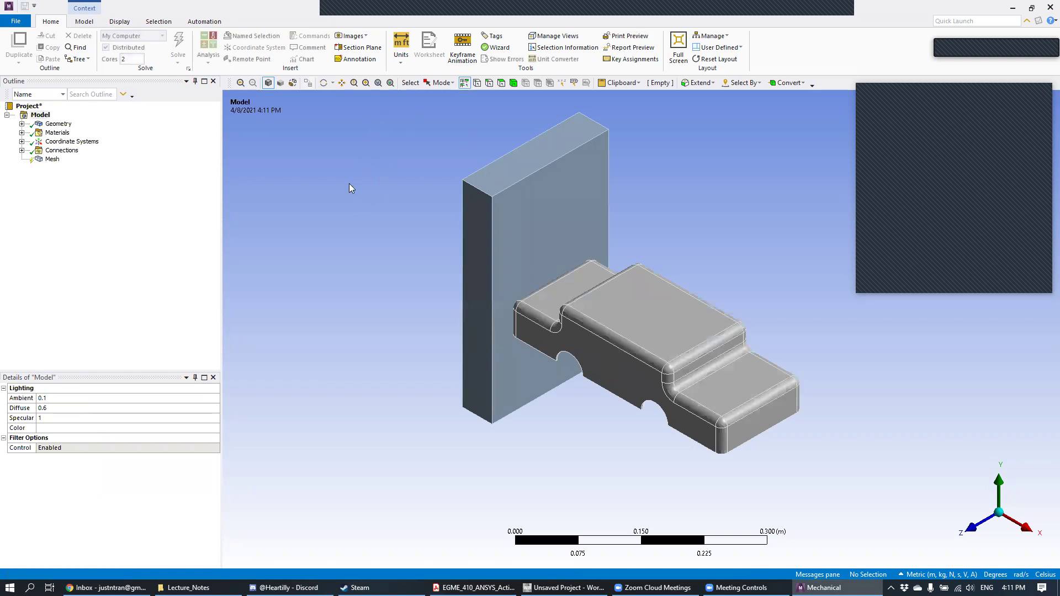
- Examine the imported wall and car geometry from several angles, picking individual wall faces
{"action": "mouse_move", "coordinate": [377, 184]}
{"action": "middle_mouse_down"}
{"action": "mouse_move", "coordinate": [350, 131]}
{"action": "mouse_move", "coordinate": [390, 157]}
{"action": "mouse_move", "coordinate": [388, 172]}
{"action": "mouse_move", "coordinate": [419, 161]}
{"action": "mouse_move", "coordinate": [359, 160]}
{"action": "mouse_move", "coordinate": [375, 166]}
{"action": "middle_mouse_up"}
{"action": "middle_click_drag", "start_coordinate": [574, 215], "coordinate": [611, 199]}
{"action": "middle_click_drag", "start_coordinate": [523, 238], "coordinate": [620, 234]}
{"action": "left_click", "coordinate": [542, 218]}
{"action": "left_click", "coordinate": [486, 232]}
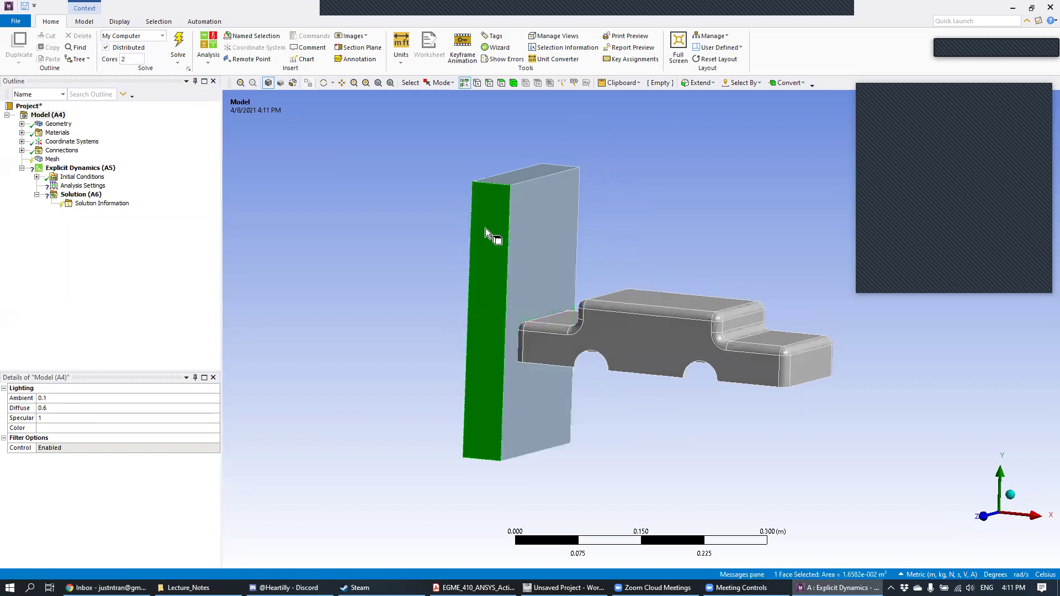
{"action": "left_click", "coordinate": [525, 180]}
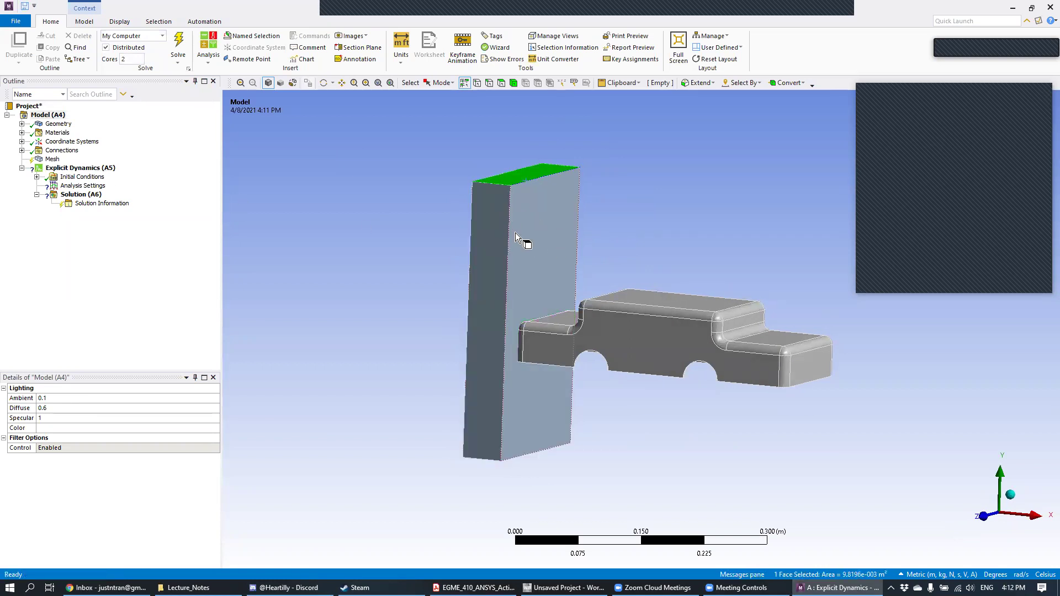
{"action": "left_click", "coordinate": [543, 235]}
{"action": "middle_click_drag", "start_coordinate": [585, 236], "coordinate": [585, 214]}
{"action": "left_click", "coordinate": [654, 237]}
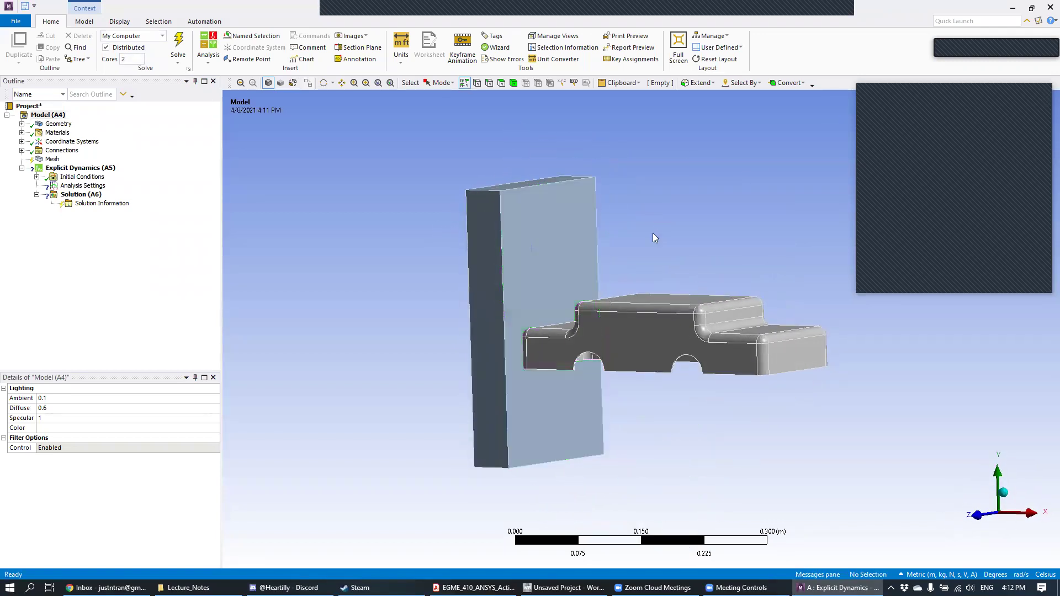
{"action": "middle_click_drag", "start_coordinate": [721, 299], "coordinate": [766, 311]}
{"action": "middle_click_drag", "start_coordinate": [670, 359], "coordinate": [596, 265]}
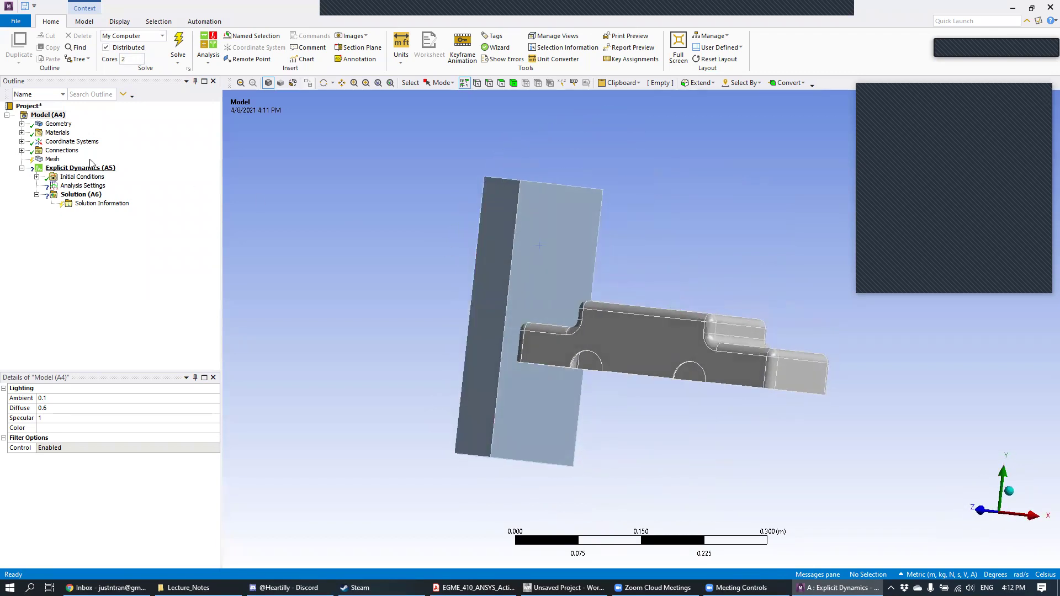
- Expand the geometry and examine the Part1 and Part2 bodies alternately to identify which is the car and which is the wall
{"action": "left_click", "coordinate": [22, 124]}
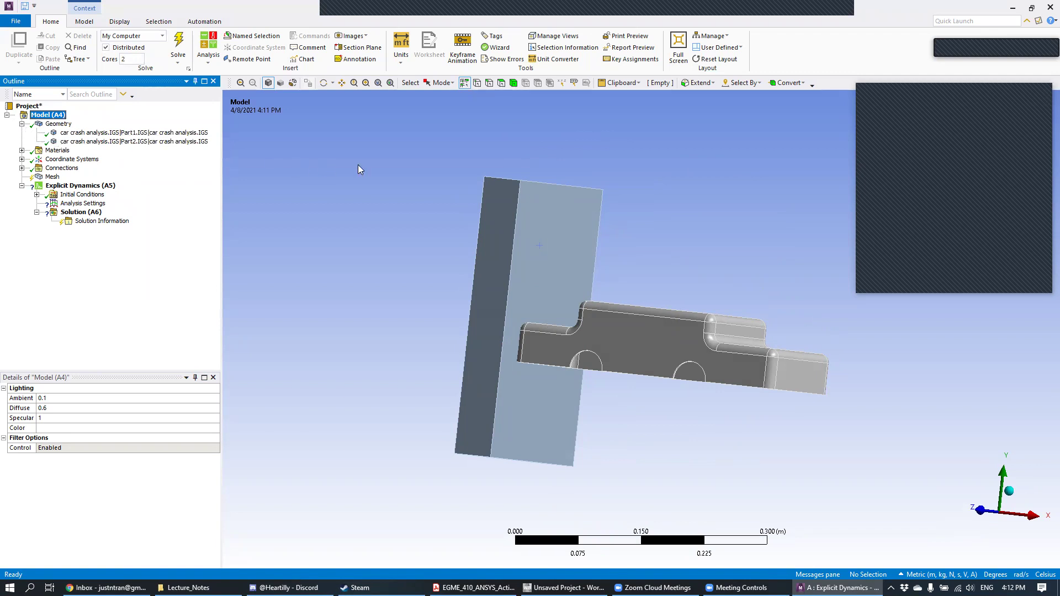
{"action": "left_click", "coordinate": [170, 141]}
{"action": "left_click", "coordinate": [173, 134]}
{"action": "left_click", "coordinate": [175, 142]}
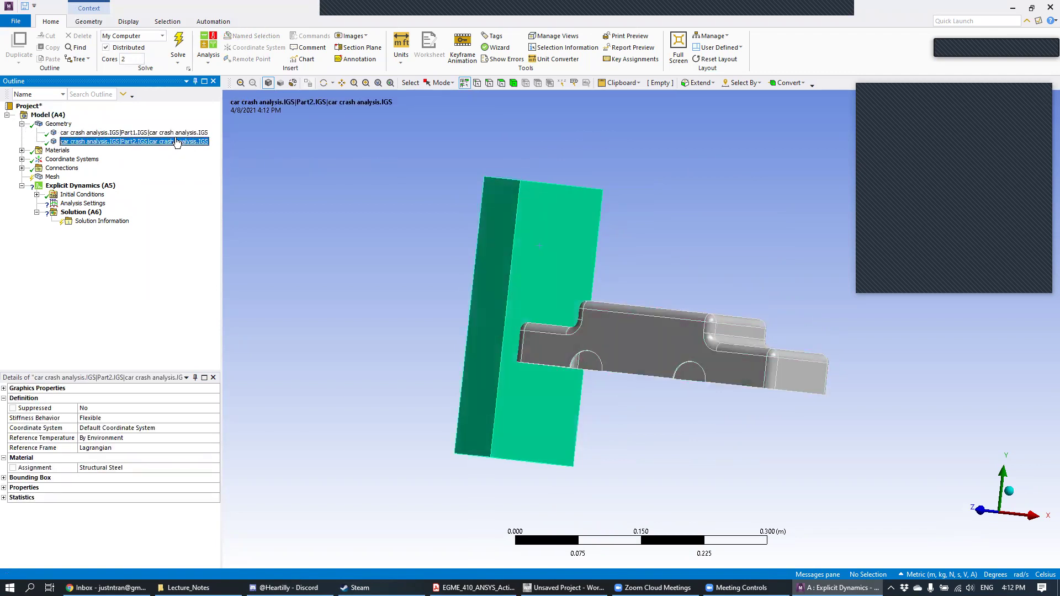
{"action": "left_click", "coordinate": [181, 133]}
{"action": "left_click", "coordinate": [183, 142]}
{"action": "left_click", "coordinate": [182, 133]}
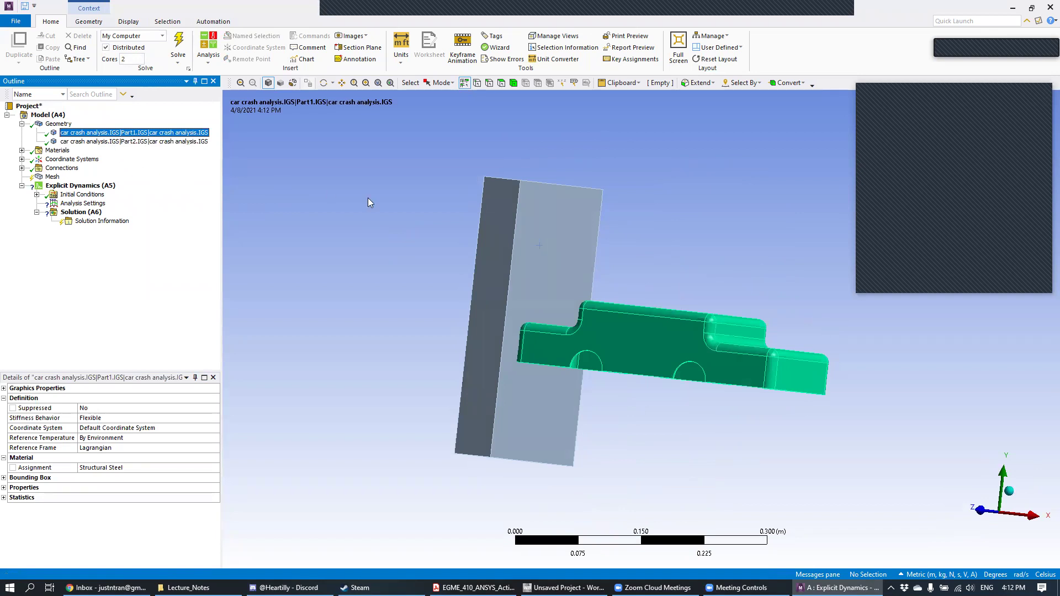
{"action": "middle_click_drag", "start_coordinate": [752, 260], "coordinate": [678, 275]}
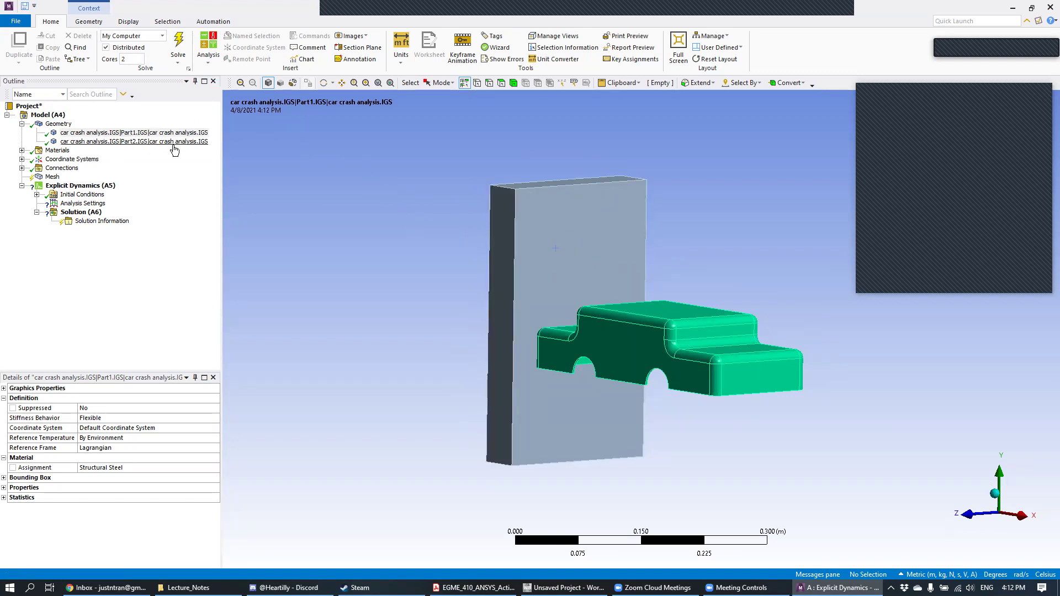
{"action": "left_click", "coordinate": [171, 144]}
{"action": "left_click", "coordinate": [176, 134]}
{"action": "left_click", "coordinate": [179, 142]}
{"action": "left_click", "coordinate": [181, 133]}
{"action": "left_click", "coordinate": [183, 142]}
{"action": "left_click", "coordinate": [185, 134]}
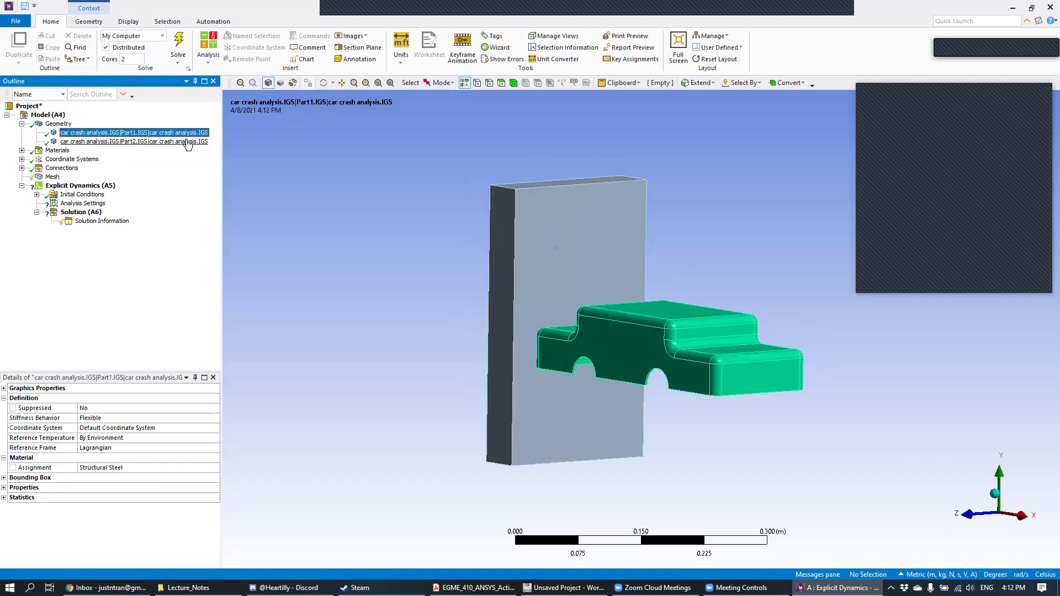
{"action": "mouse_move", "coordinate": [559, 299]}
{"action": "middle_mouse_down"}
{"action": "mouse_move", "coordinate": [610, 282]}
{"action": "mouse_move", "coordinate": [659, 315]}
{"action": "mouse_move", "coordinate": [667, 307]}
{"action": "mouse_move", "coordinate": [621, 308]}
{"action": "middle_mouse_up"}
{"action": "scroll", "coordinate": [620, 308], "scroll_direction": "up", "scroll_amount": 3}
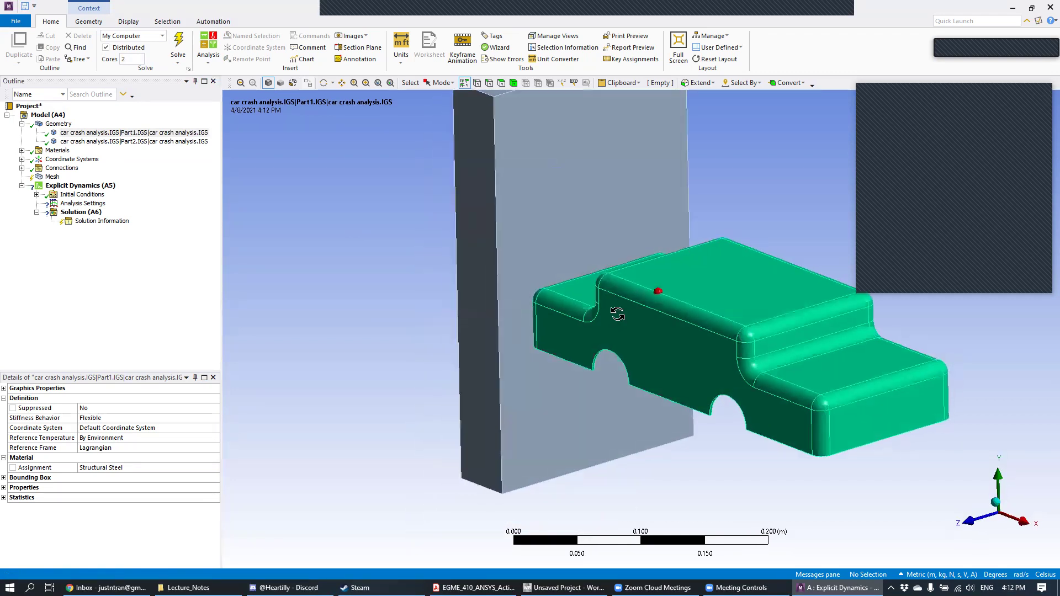
{"action": "left_click", "coordinate": [185, 142]}
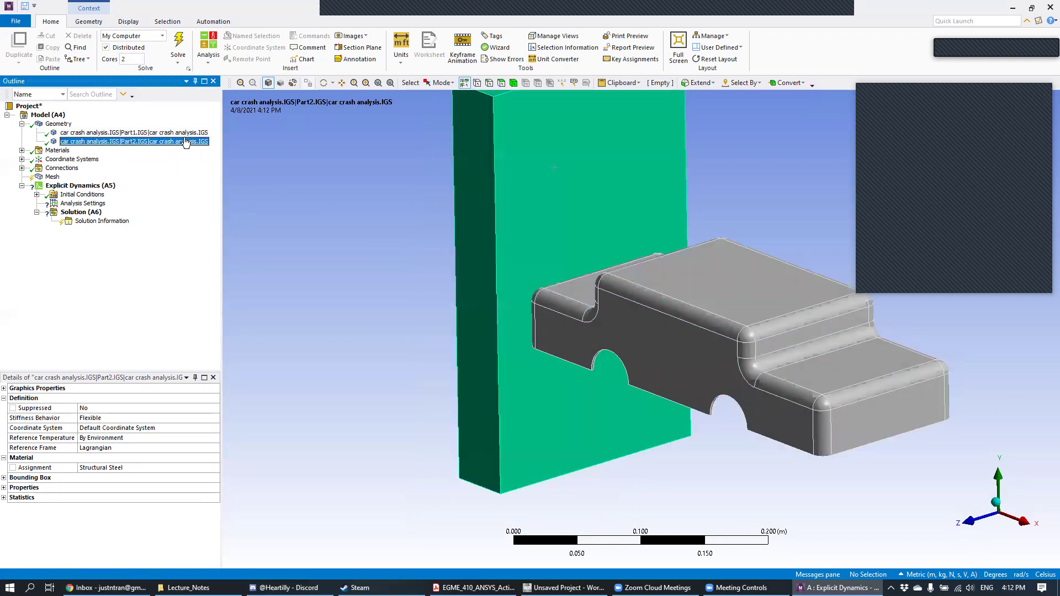
- Rename the Part1 body as car_frame and the Part2 body as wall
{"action": "left_click", "coordinate": [145, 133]}
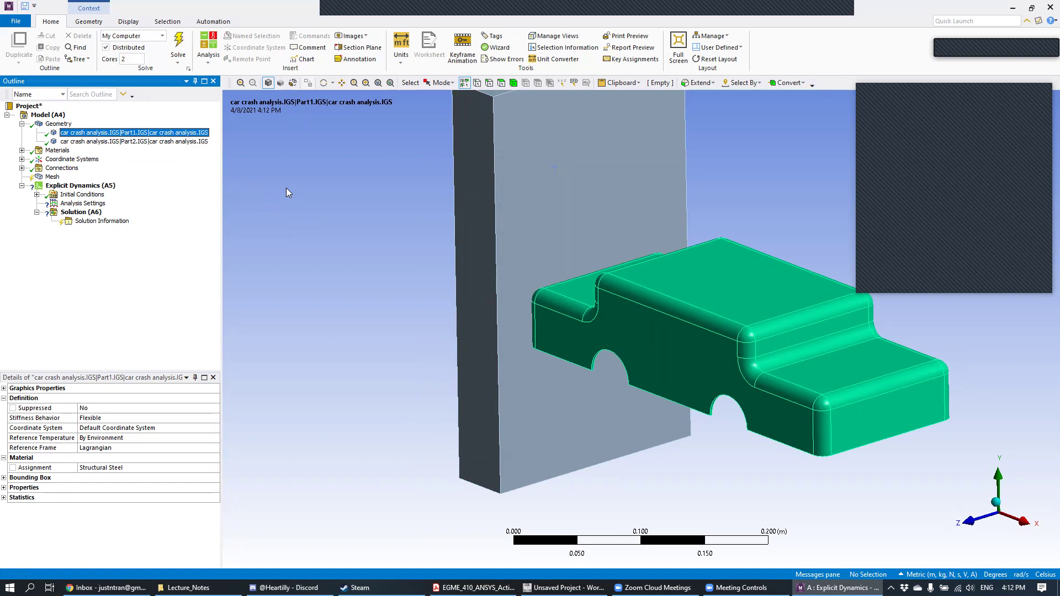
{"action": "key", "text": "F2"}
{"action": "type", "text": "car_frame"}
{"action": "key", "text": "Return"}
{"action": "left_click", "coordinate": [201, 142]}
{"action": "key", "text": "F2"}
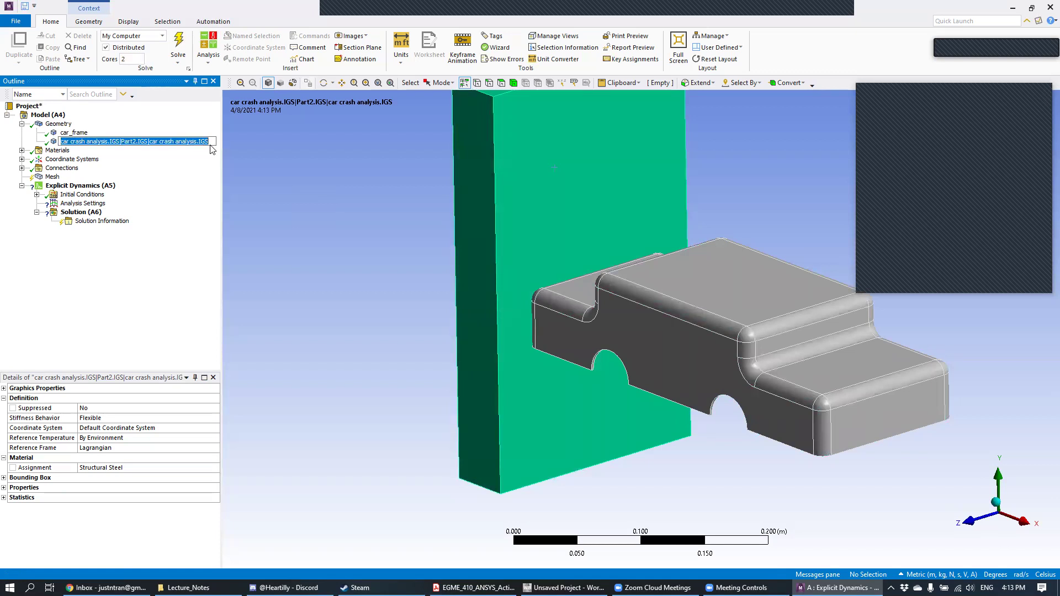
{"action": "type", "text": "wall"}
{"action": "key", "text": "Return"}
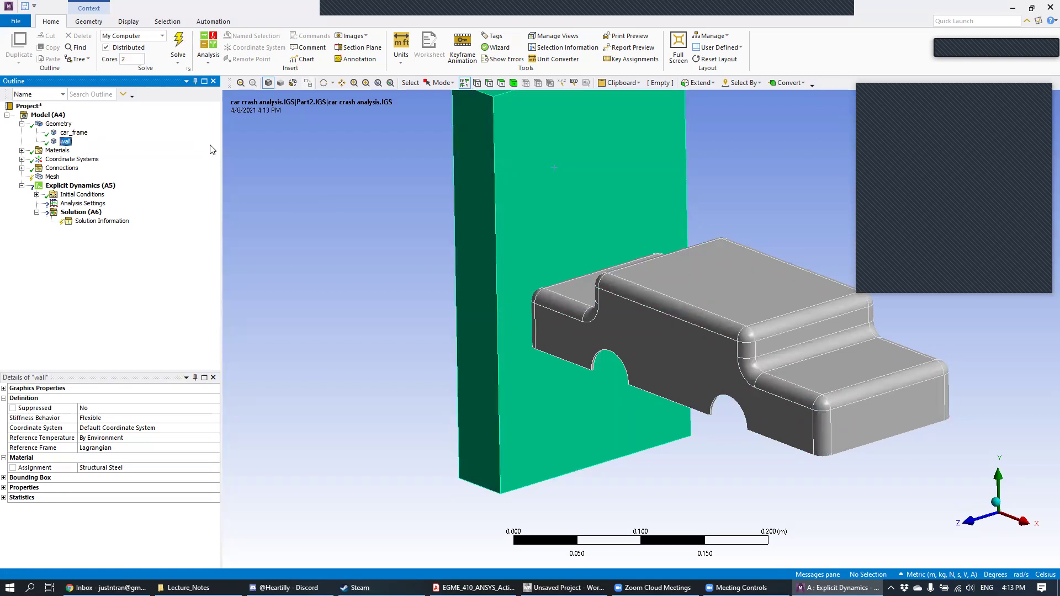
- Assign Aluminum Alloy to the car_frame body and select the wall body to check its material
{"action": "left_click", "coordinate": [74, 134]}
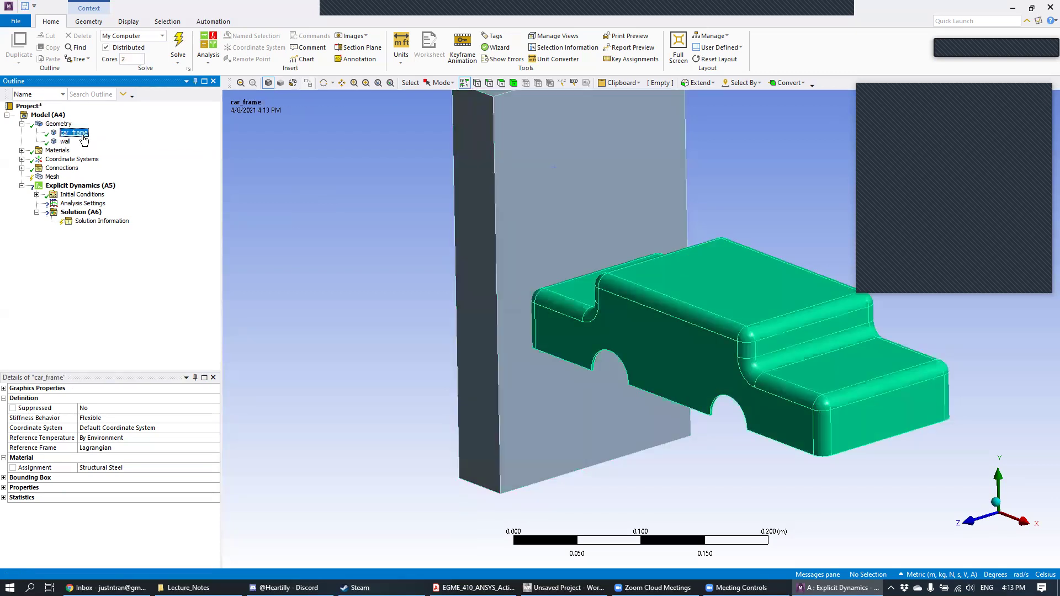
{"action": "left_click", "coordinate": [65, 141]}
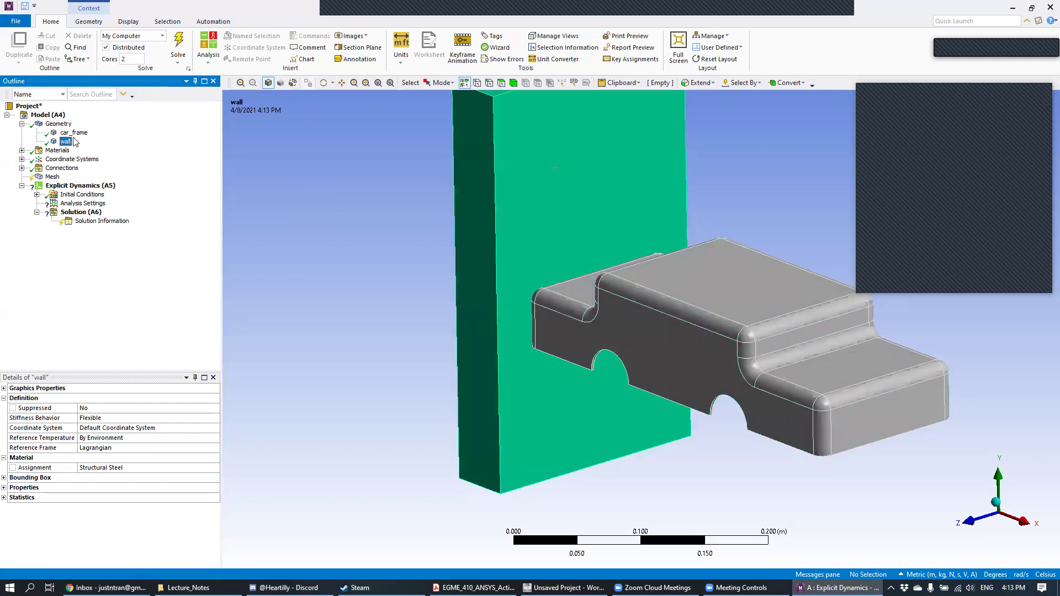
{"action": "left_click", "coordinate": [78, 135]}
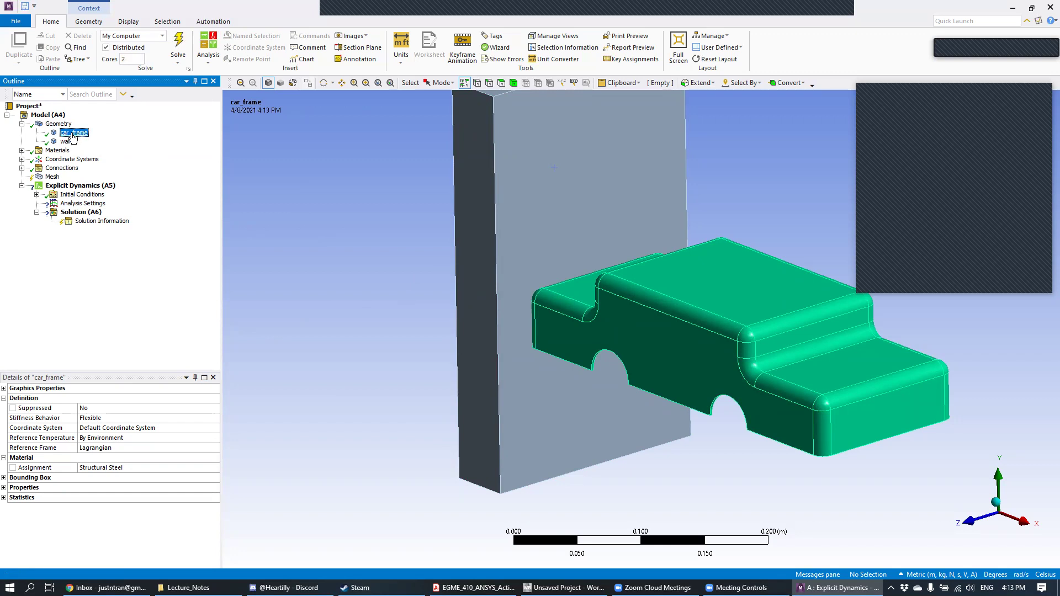
{"action": "left_click", "coordinate": [190, 468]}
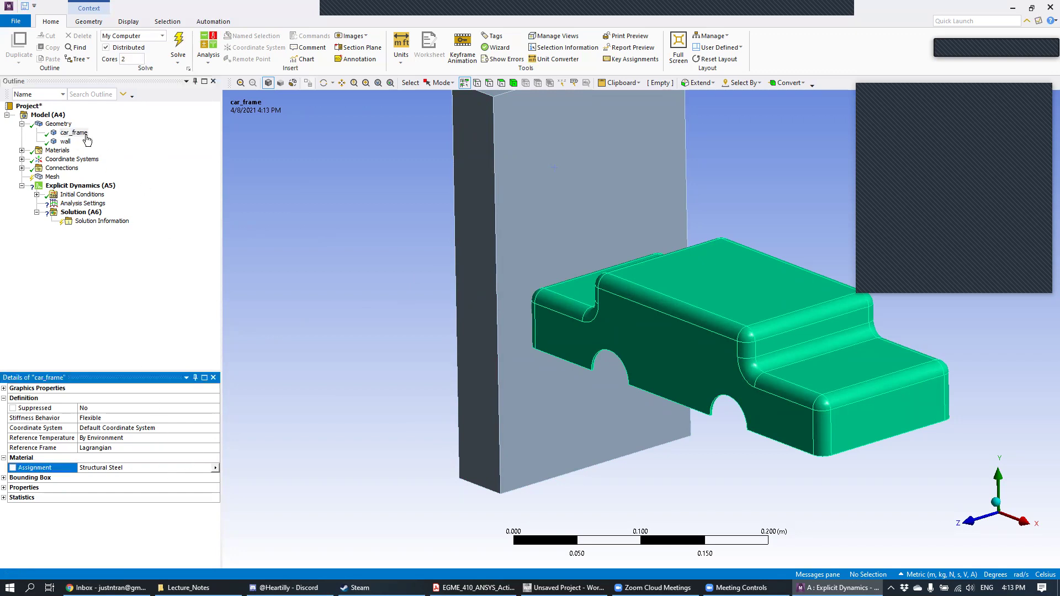
{"action": "left_click", "coordinate": [75, 133]}
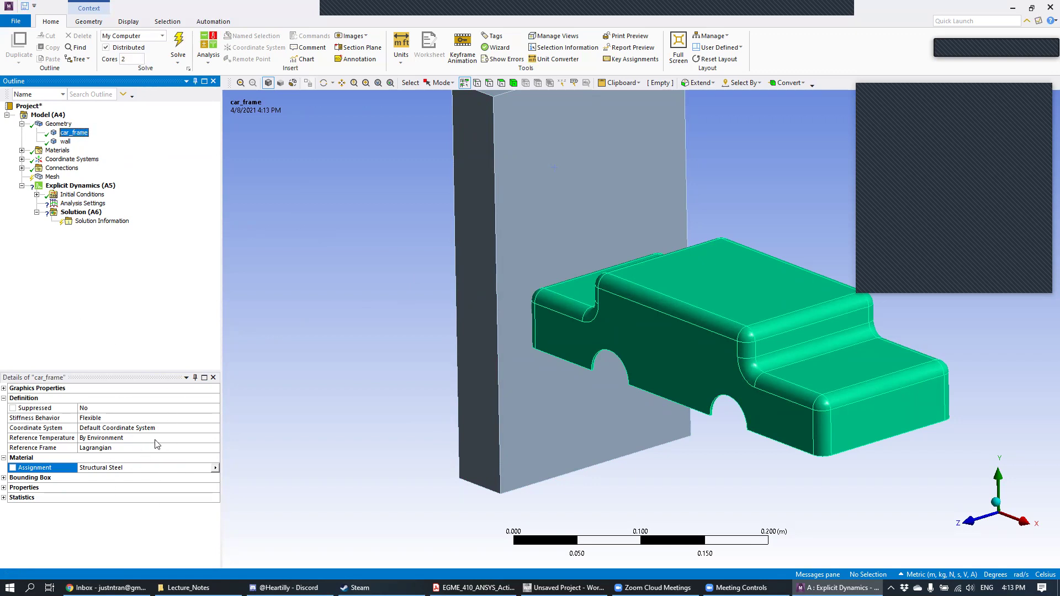
{"action": "left_click", "coordinate": [216, 469]}
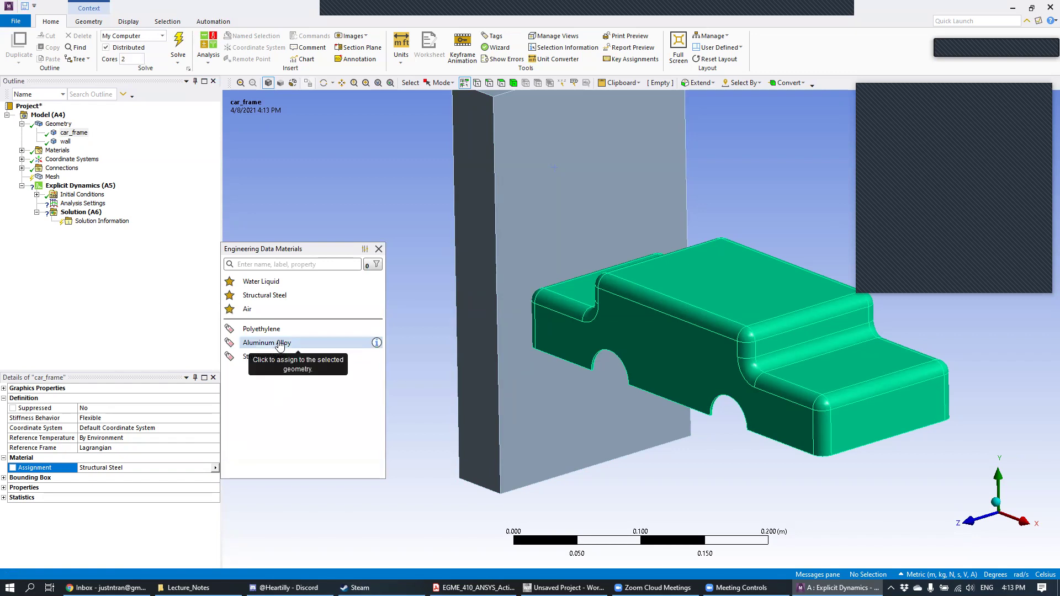
{"action": "left_click", "coordinate": [277, 345]}
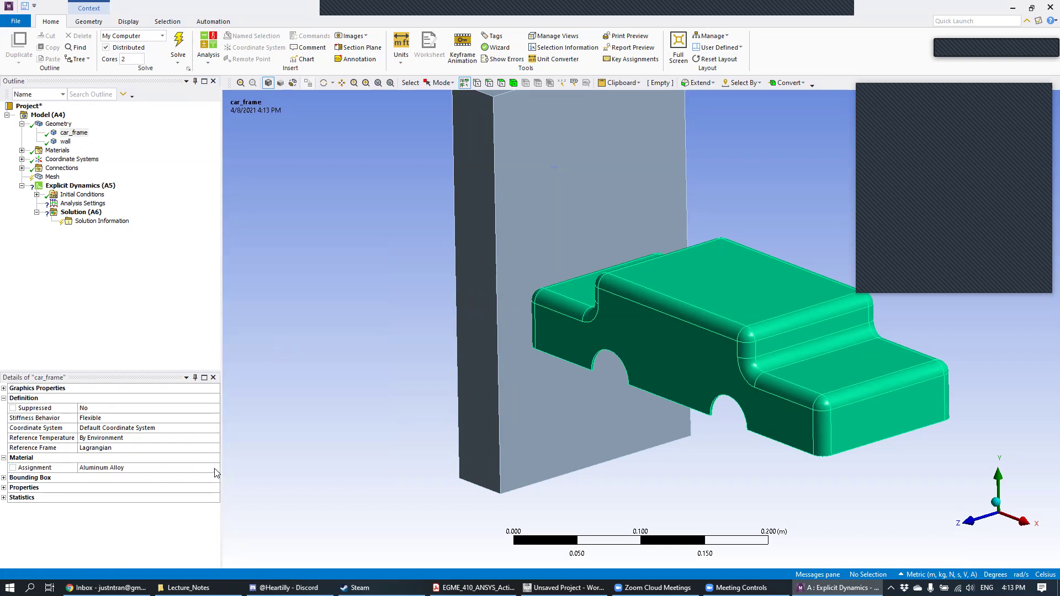
{"action": "left_click", "coordinate": [216, 470]}
{"action": "left_click", "coordinate": [216, 468]}
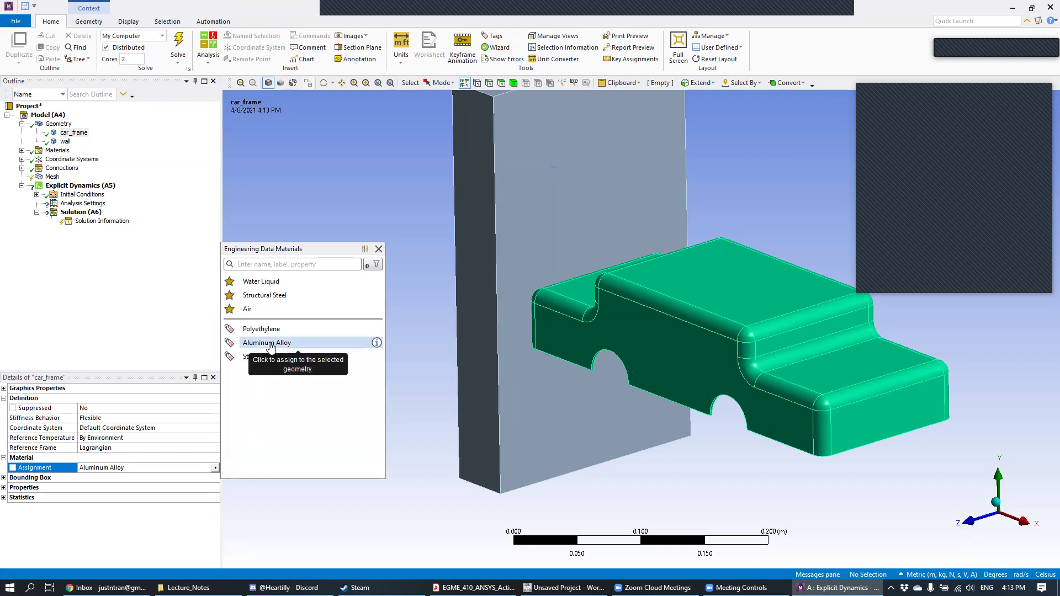
{"action": "left_click", "coordinate": [271, 344]}
{"action": "middle_click_drag", "start_coordinate": [658, 312], "coordinate": [705, 303]}
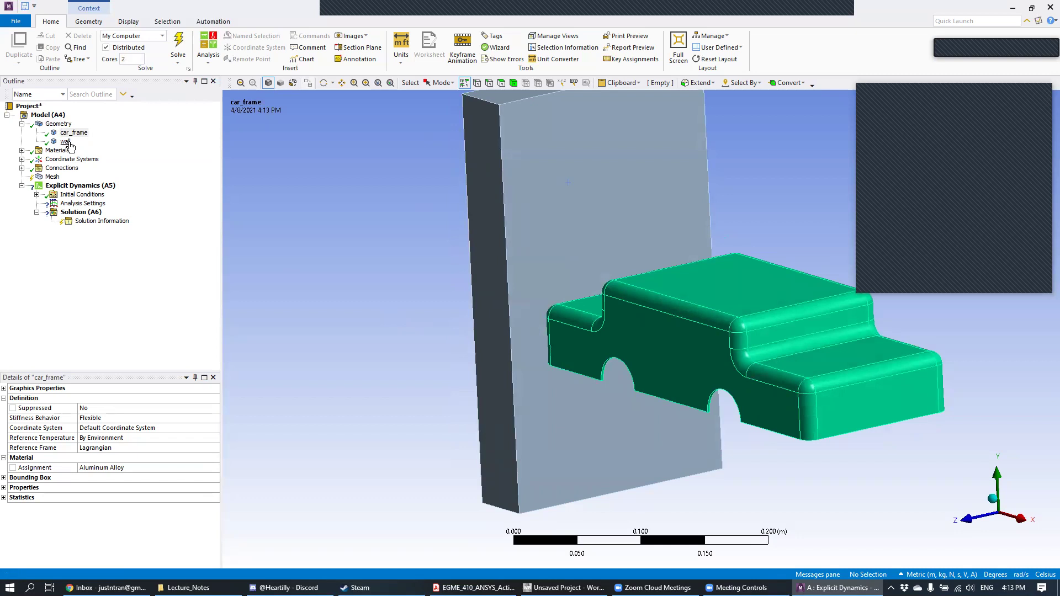
{"action": "left_click", "coordinate": [66, 142]}
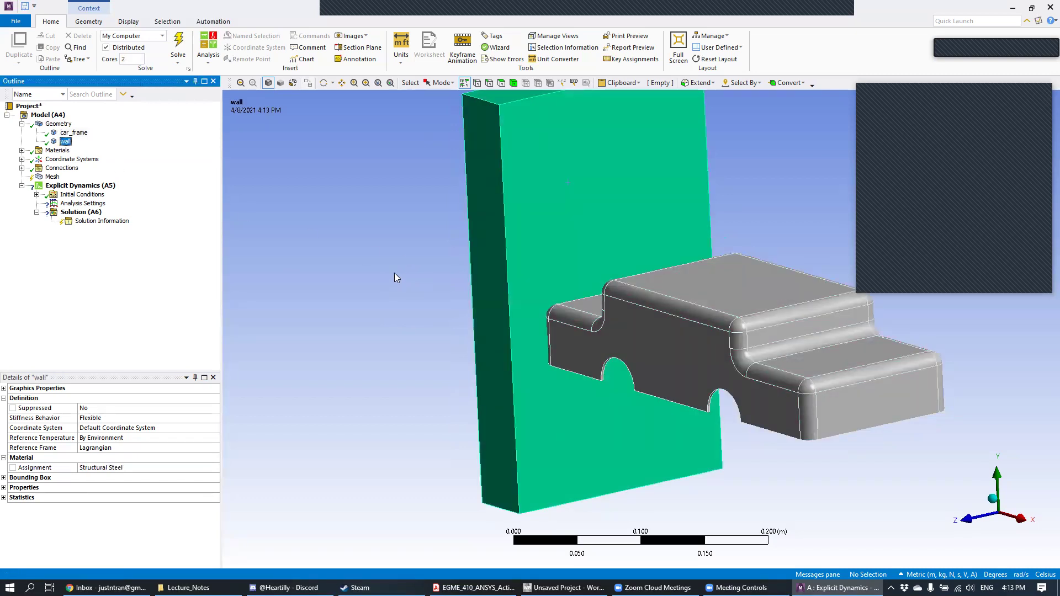
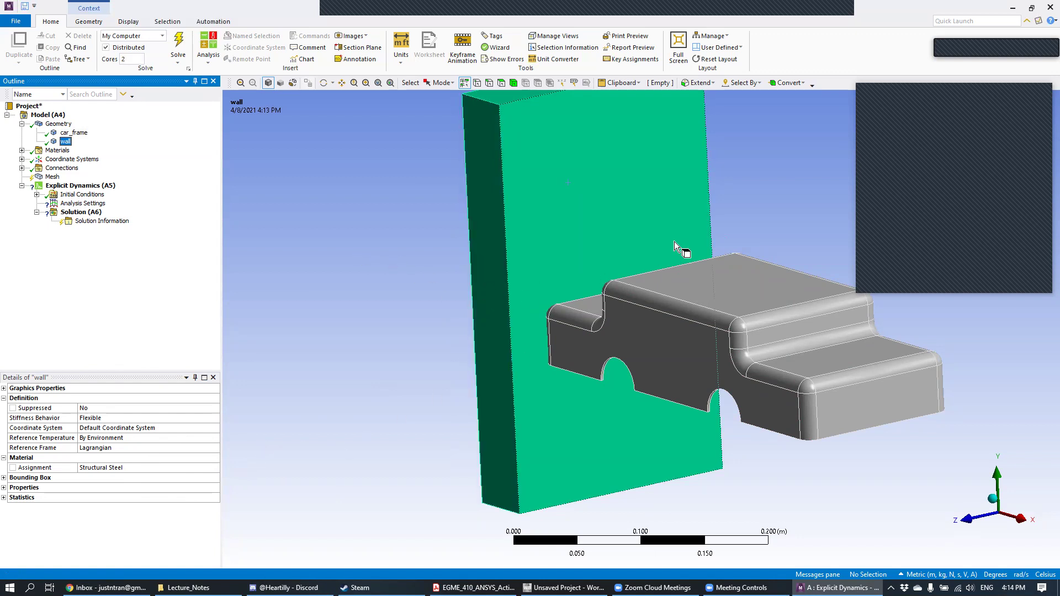
- Close the Outline pane and restore the default interface layout by searching the commands for "reset"
{"action": "left_click", "coordinate": [130, 24]}
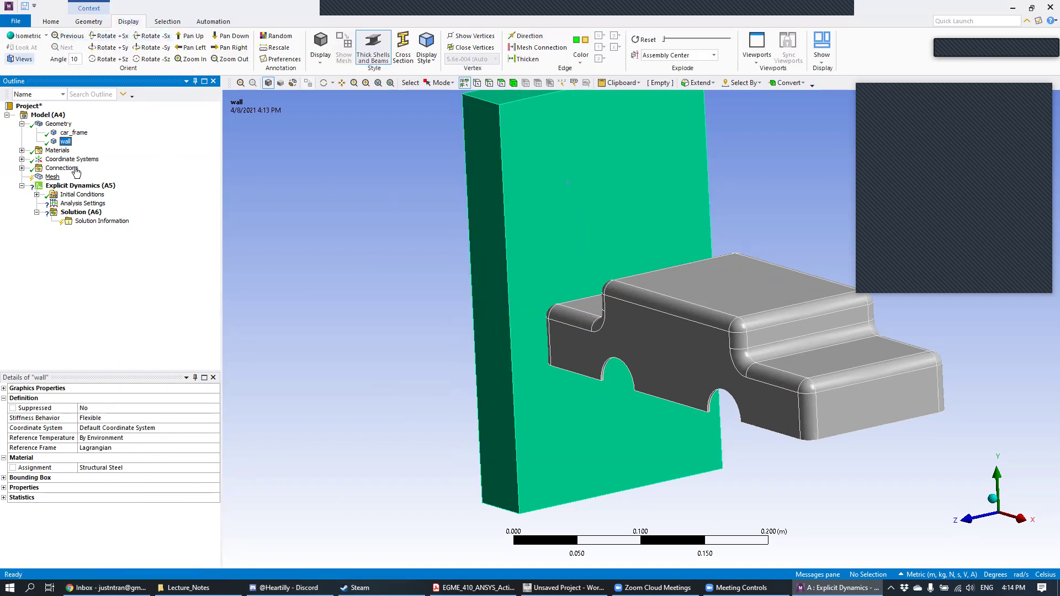
{"action": "left_click", "coordinate": [213, 81]}
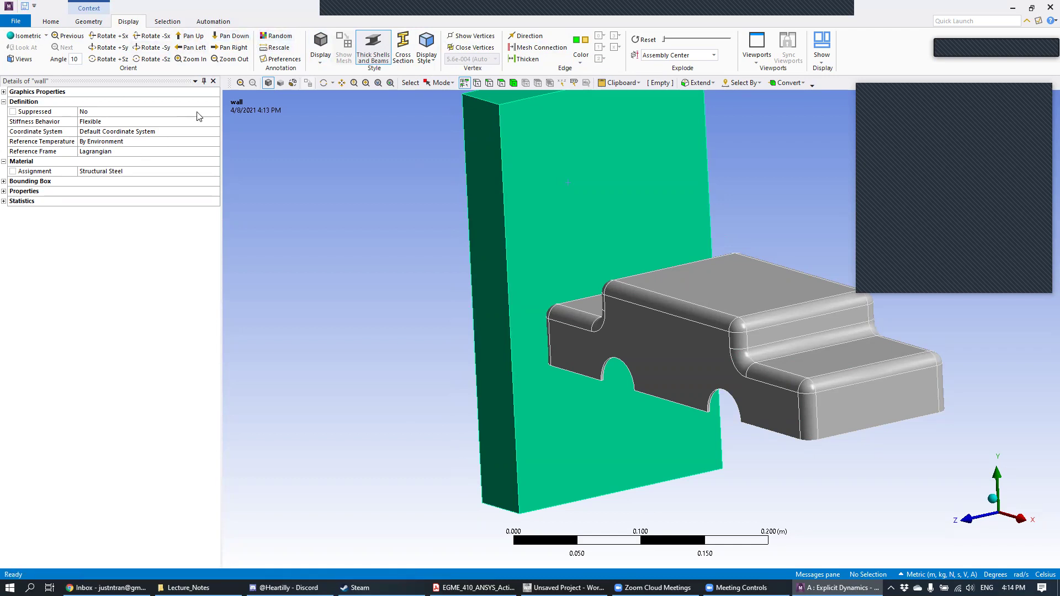
{"action": "left_click", "coordinate": [60, 24]}
{"action": "left_click", "coordinate": [127, 25]}
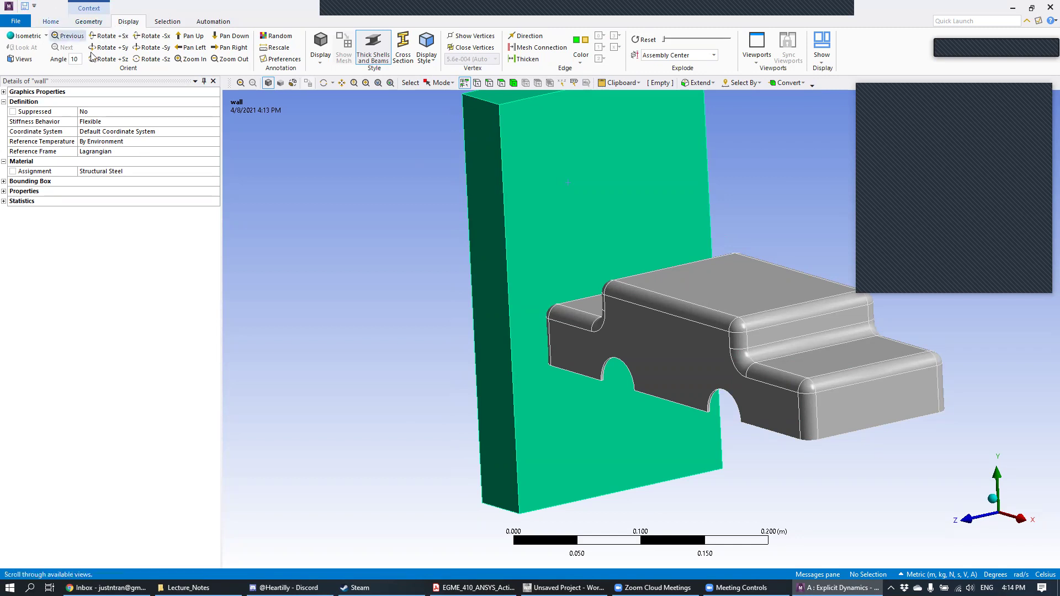
{"action": "left_click", "coordinate": [756, 58]}
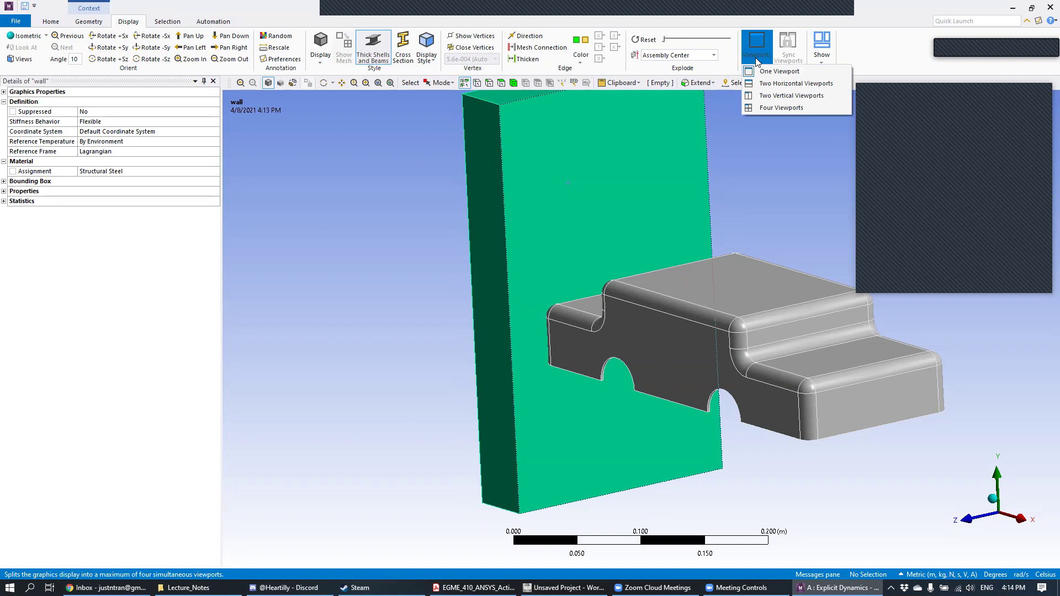
{"action": "left_click", "coordinate": [962, 20]}
{"action": "type", "text": "reset"}
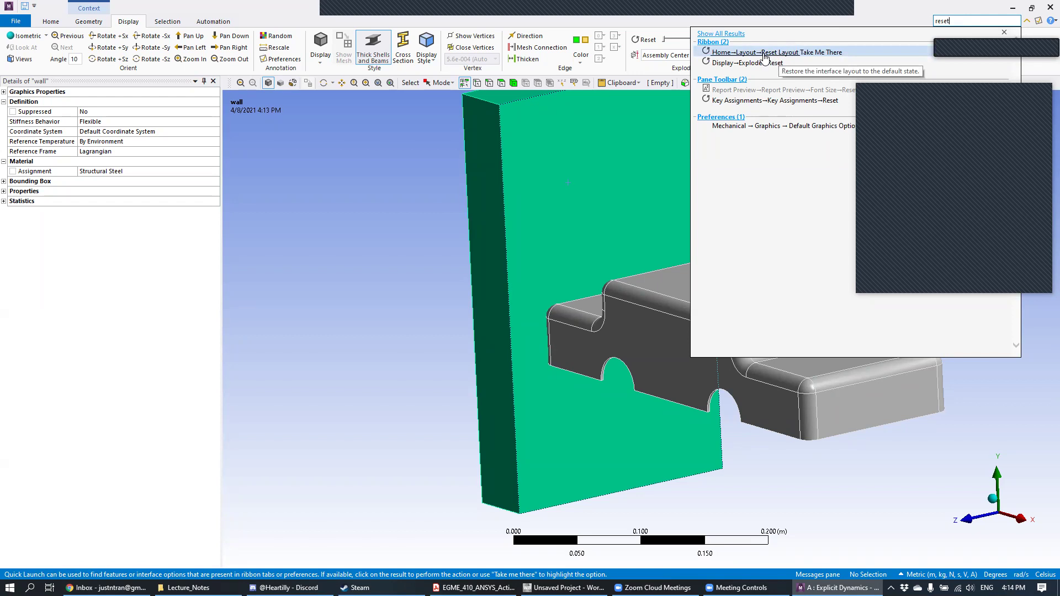
{"action": "left_click", "coordinate": [765, 53]}
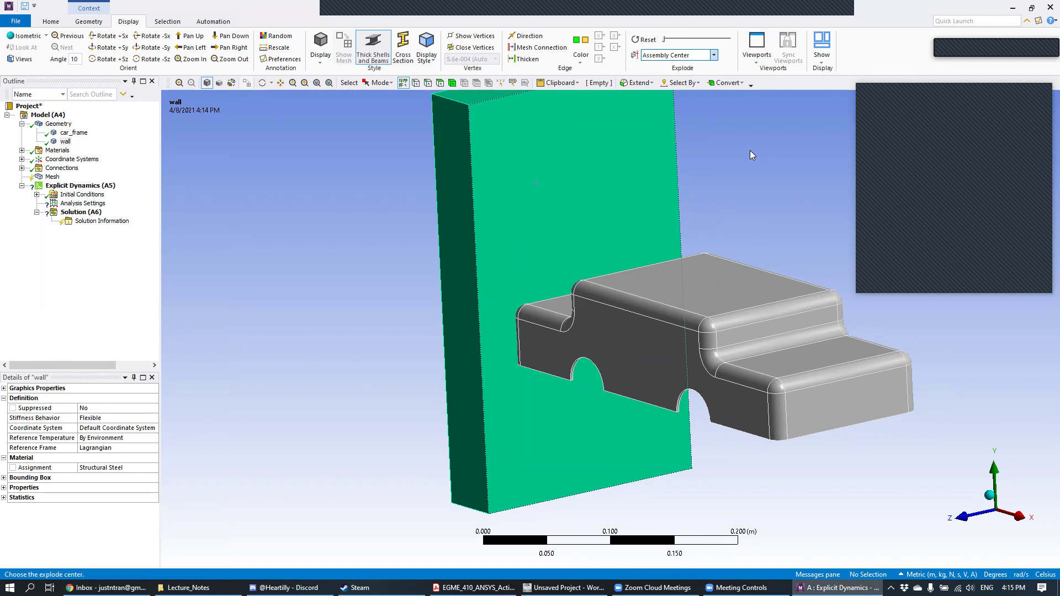
- Check the active unit system and the material assignments of the car_frame and wall bodies
{"action": "left_click", "coordinate": [61, 24]}
{"action": "left_click", "coordinate": [402, 58]}
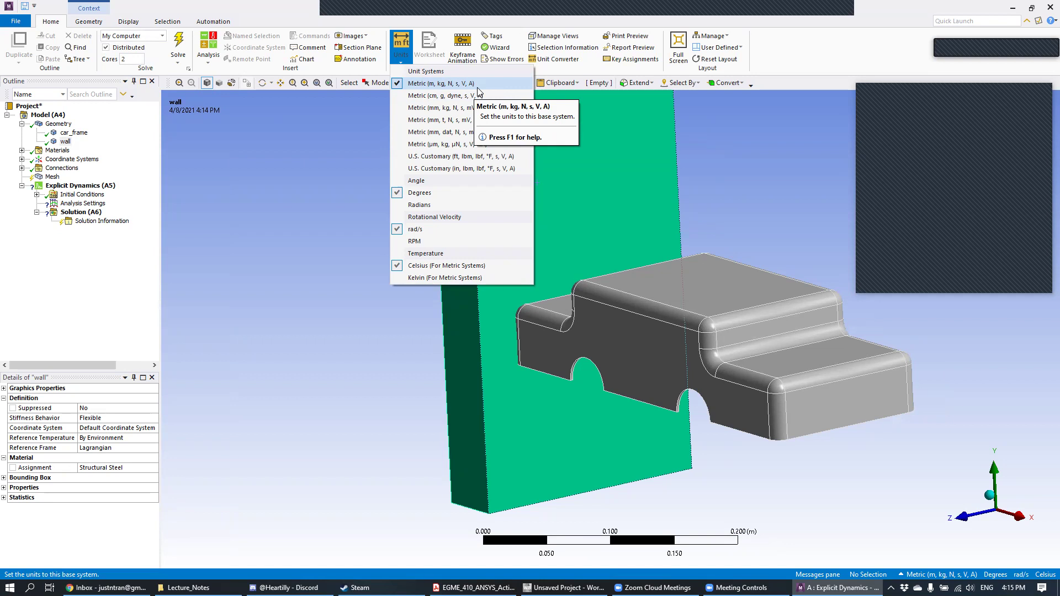
{"action": "left_click", "coordinate": [399, 49]}
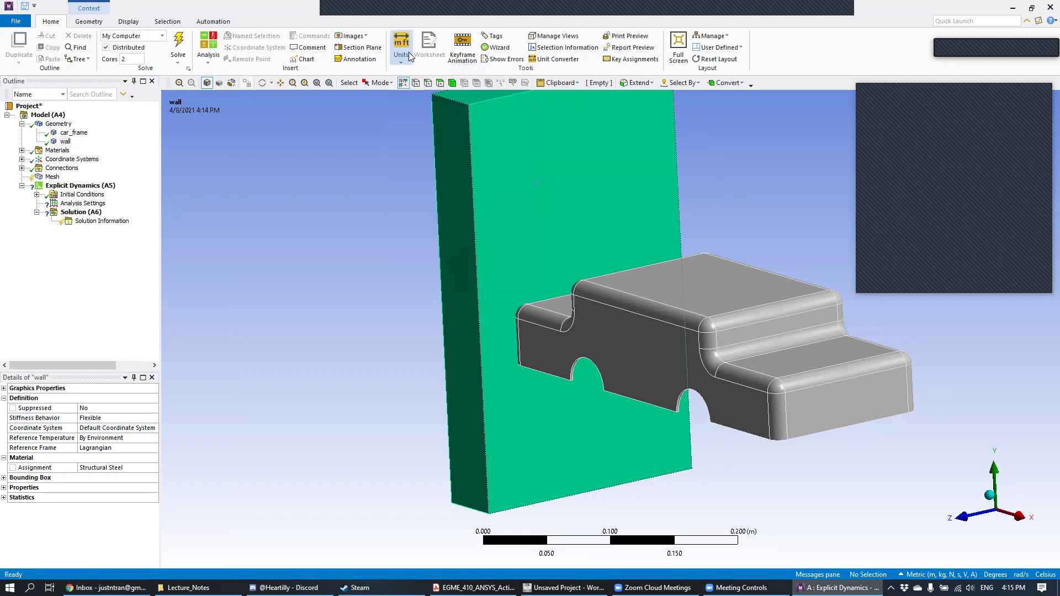
{"action": "left_click", "coordinate": [77, 134]}
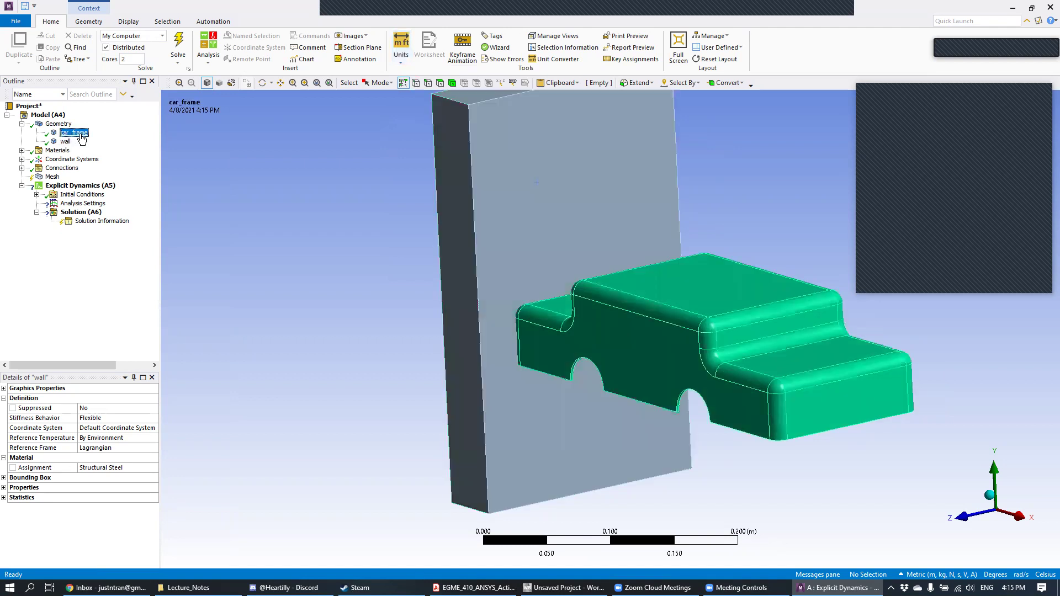
{"action": "left_click", "coordinate": [140, 468]}
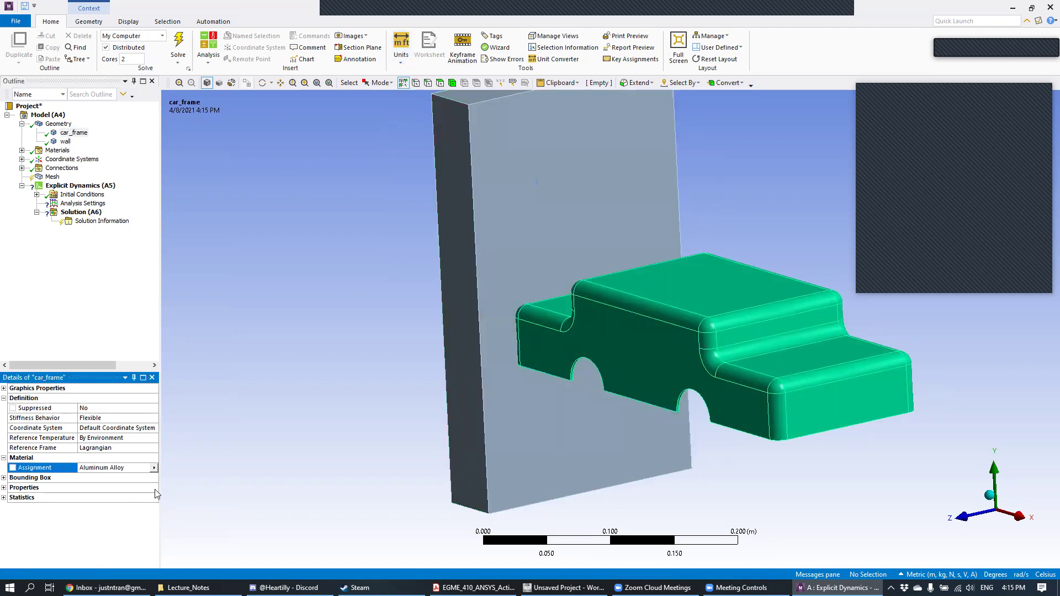
{"action": "left_click", "coordinate": [65, 141]}
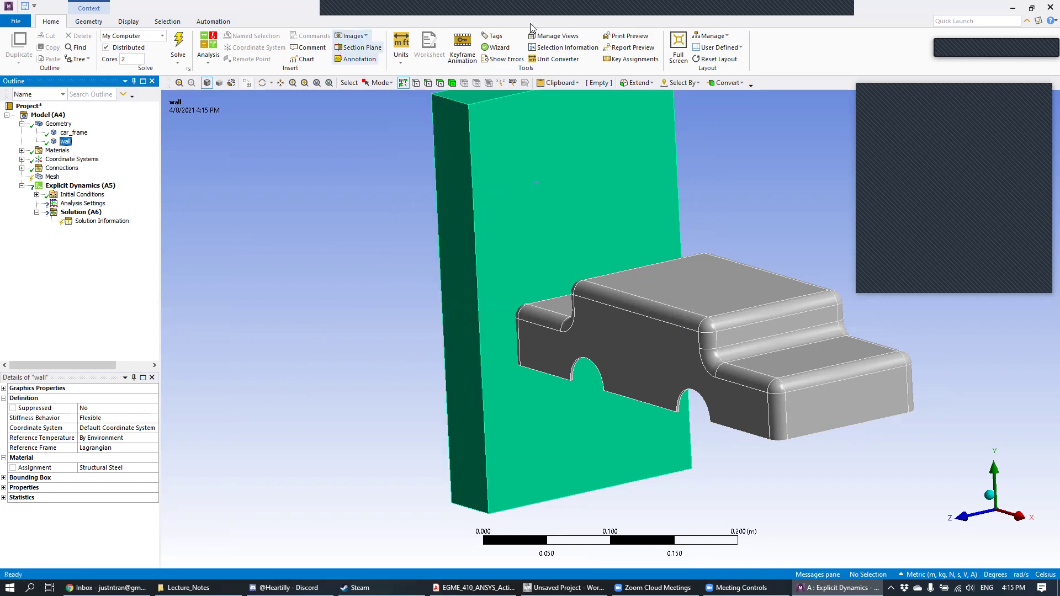
- Expand Connections and its Contacts, and examine the Contact Region between the car_frame and the wall from the side
{"action": "left_click", "coordinate": [23, 169]}
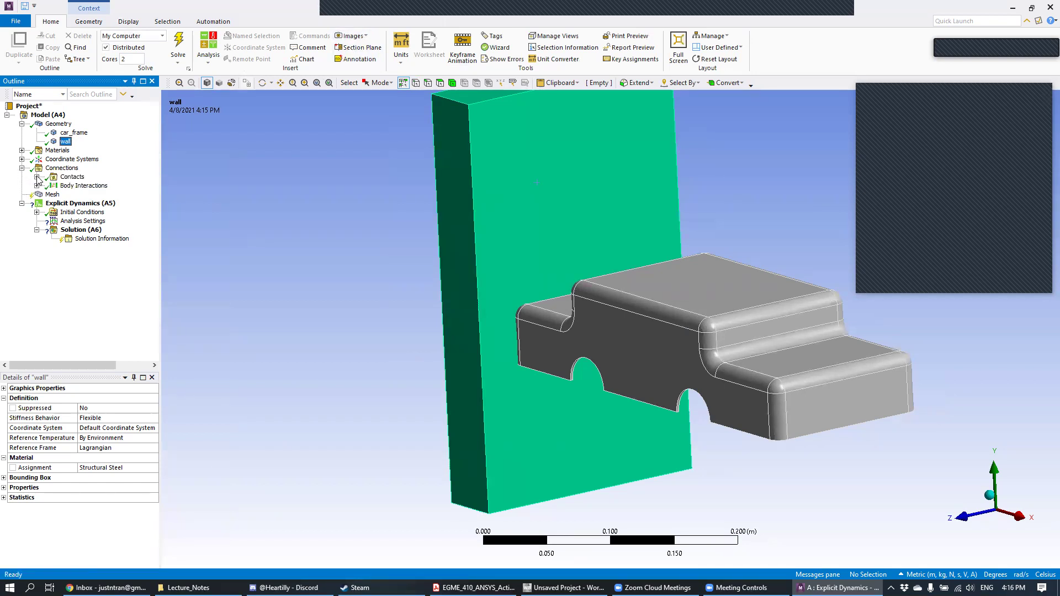
{"action": "left_click", "coordinate": [37, 177]}
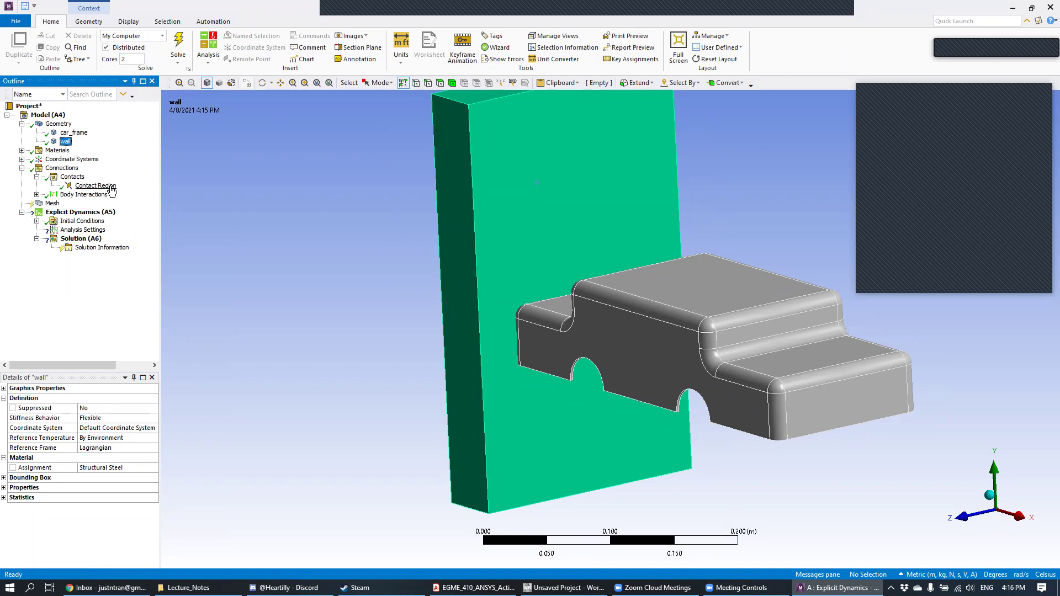
{"action": "left_click", "coordinate": [95, 186]}
{"action": "middle_click_drag", "start_coordinate": [272, 292], "coordinate": [353, 264]}
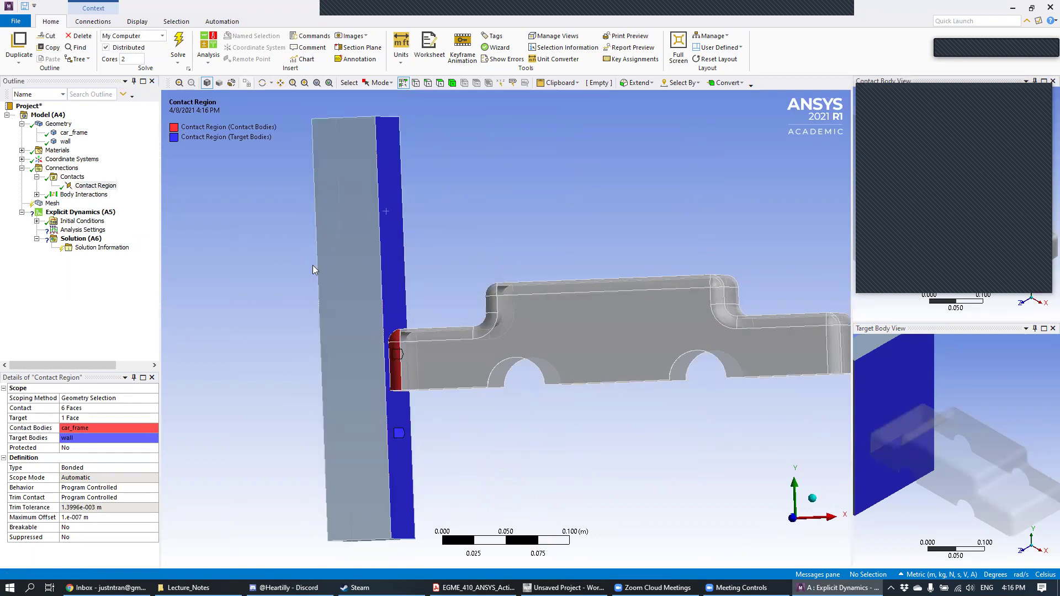
- Examine the contact faces between the car_frame and the wall from several angles, and re-expand Connections and Contacts
{"action": "middle_click_drag", "start_coordinate": [552, 230], "coordinate": [527, 228]}
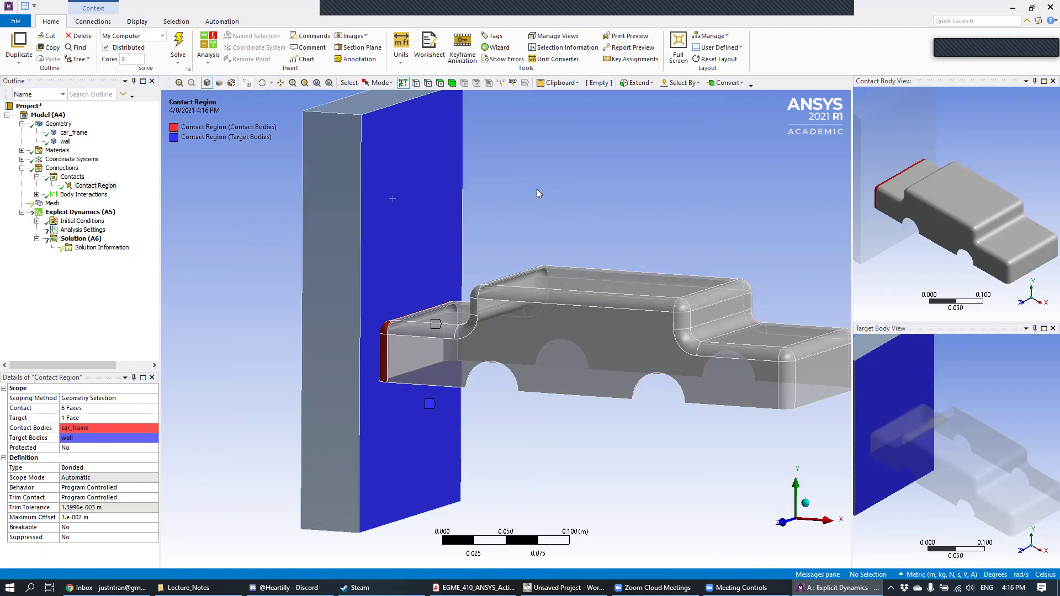
{"action": "middle_click_drag", "start_coordinate": [537, 189], "coordinate": [574, 194]}
{"action": "middle_click_drag", "start_coordinate": [518, 221], "coordinate": [426, 346]}
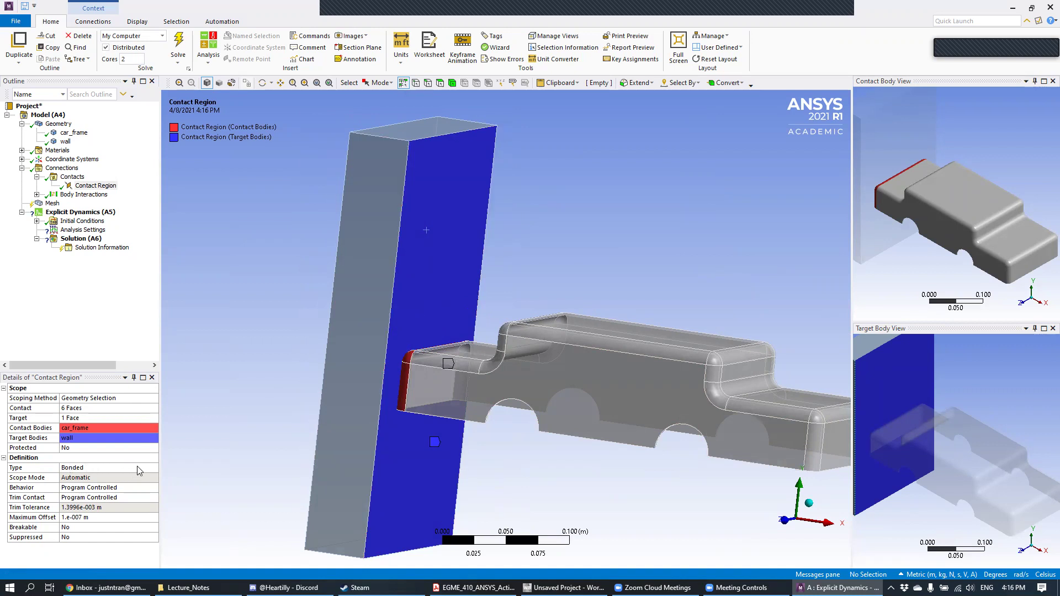
{"action": "middle_click_drag", "start_coordinate": [433, 327], "coordinate": [389, 373]}
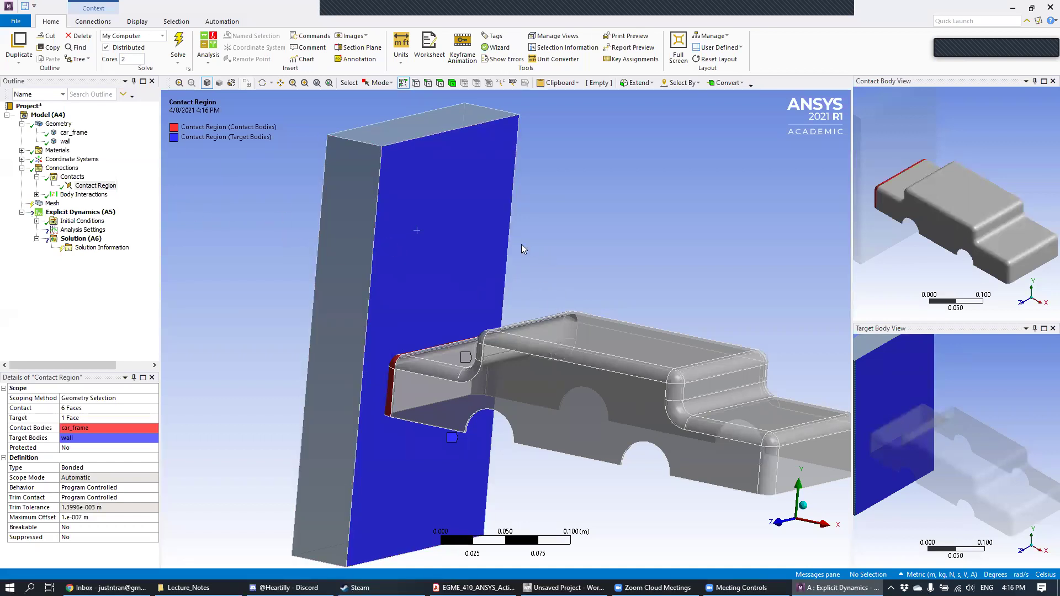
{"action": "left_click", "coordinate": [22, 167]}
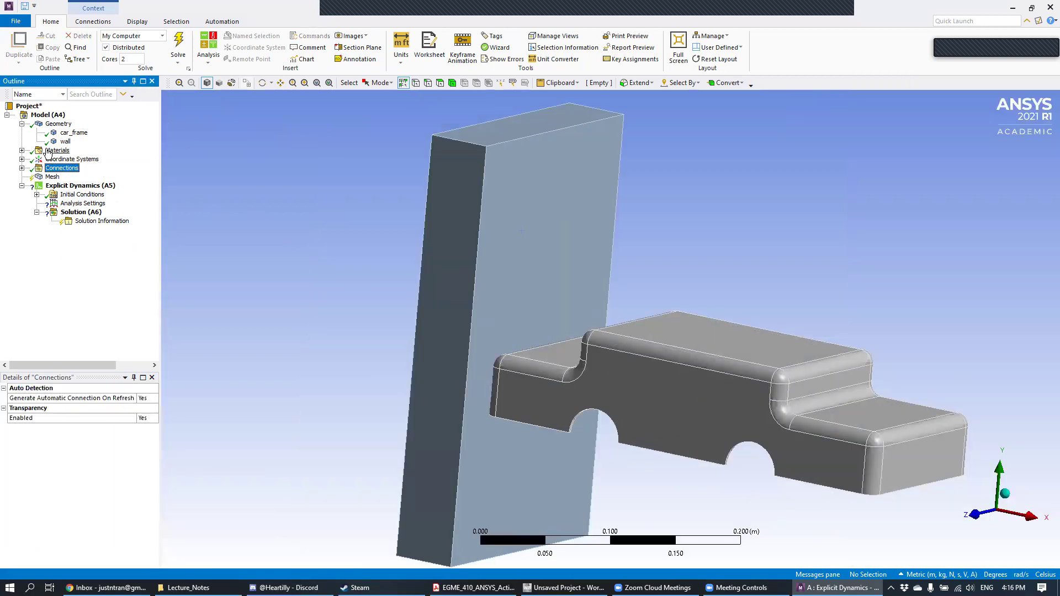
{"action": "left_click", "coordinate": [22, 169]}
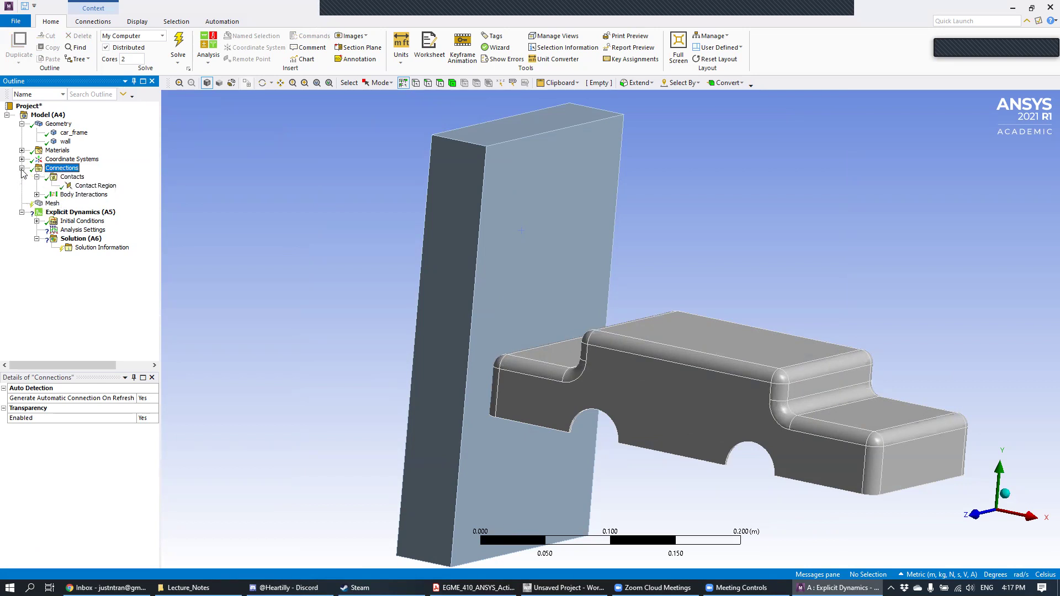
{"action": "left_click", "coordinate": [37, 177]}
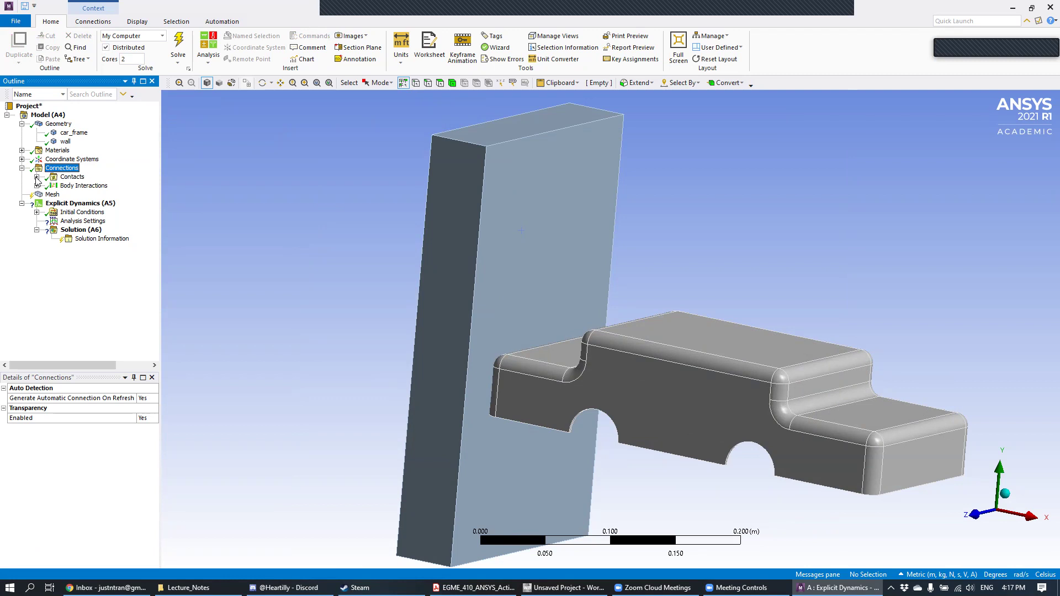
{"action": "left_click", "coordinate": [37, 177]}
- Delete the Contact Region between the car_frame and the wall
{"action": "left_click", "coordinate": [108, 187]}
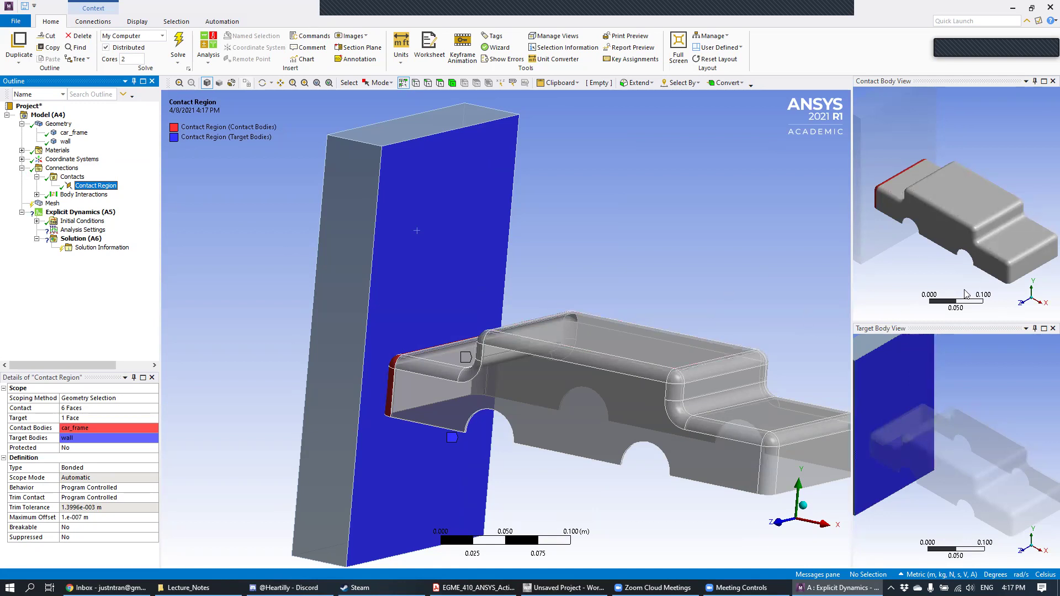
{"action": "right_click", "coordinate": [110, 187]}
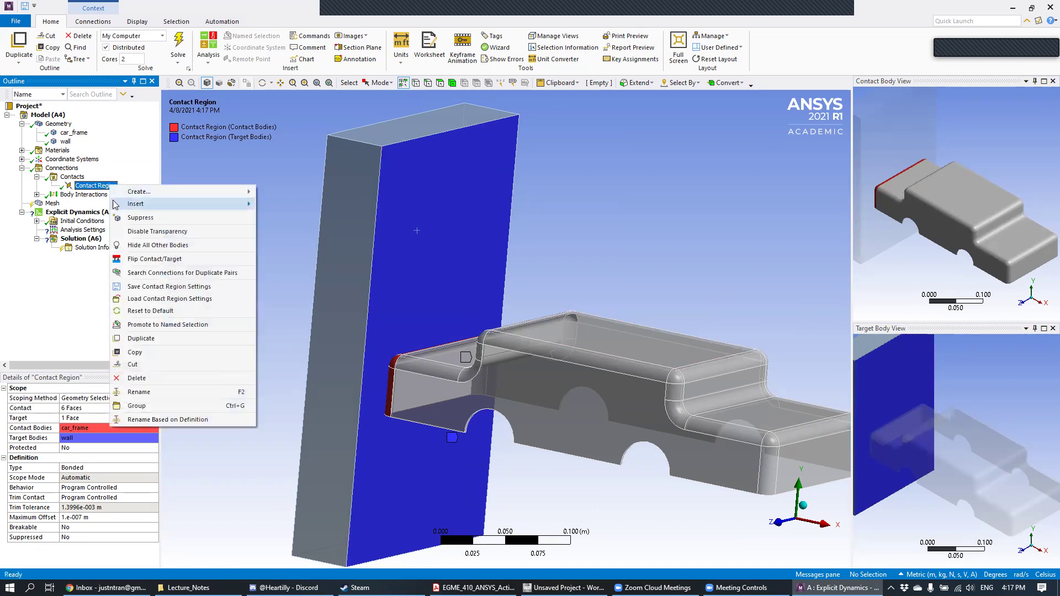
{"action": "left_click", "coordinate": [138, 378]}
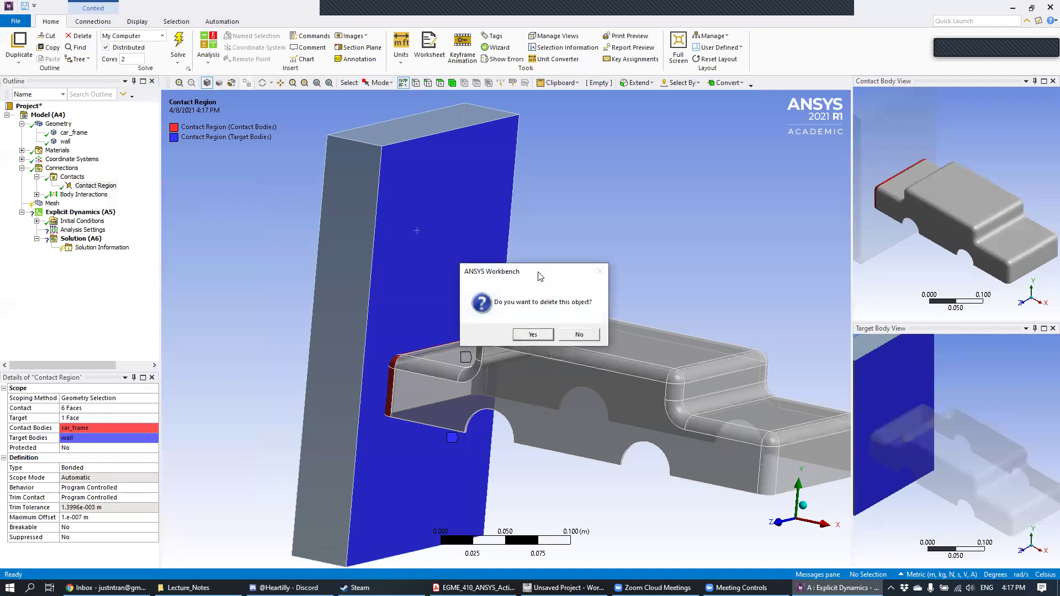
{"action": "left_click_drag", "start_coordinate": [540, 276], "coordinate": [546, 202]}
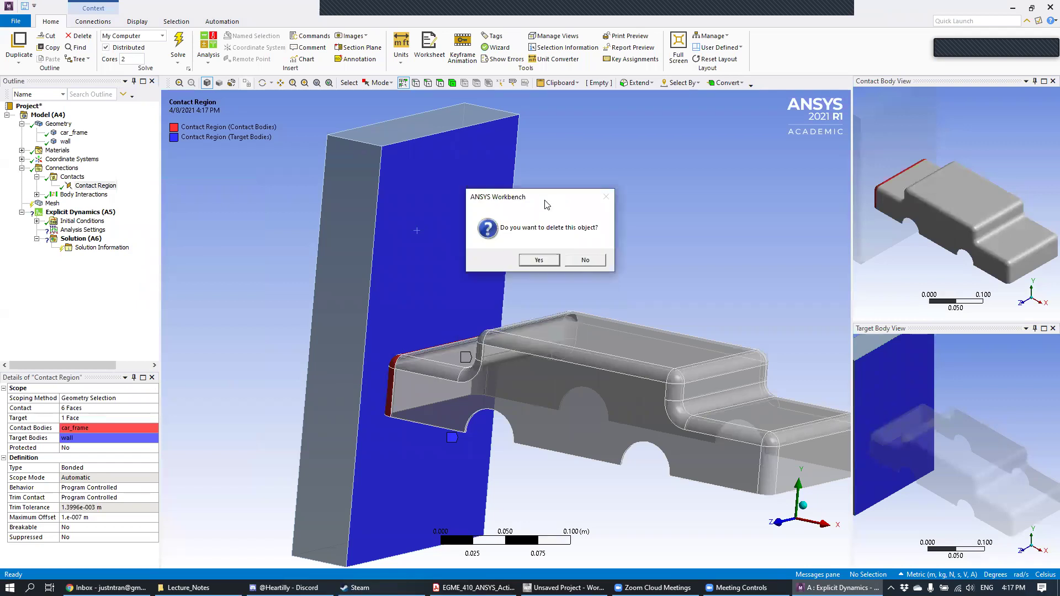
{"action": "left_click", "coordinate": [537, 262]}
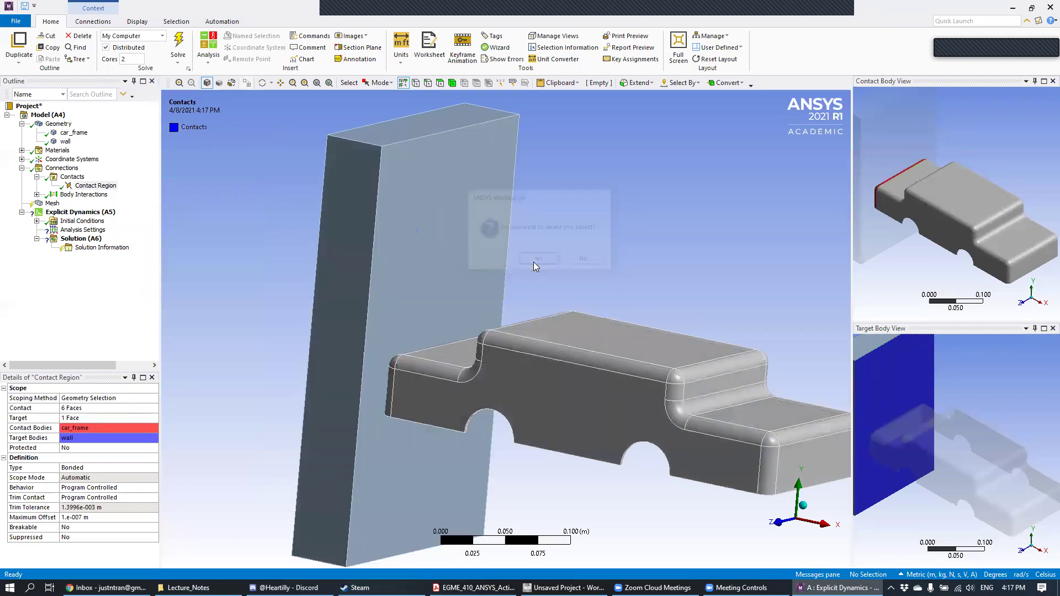
{"action": "middle_click_drag", "start_coordinate": [733, 288], "coordinate": [727, 256]}
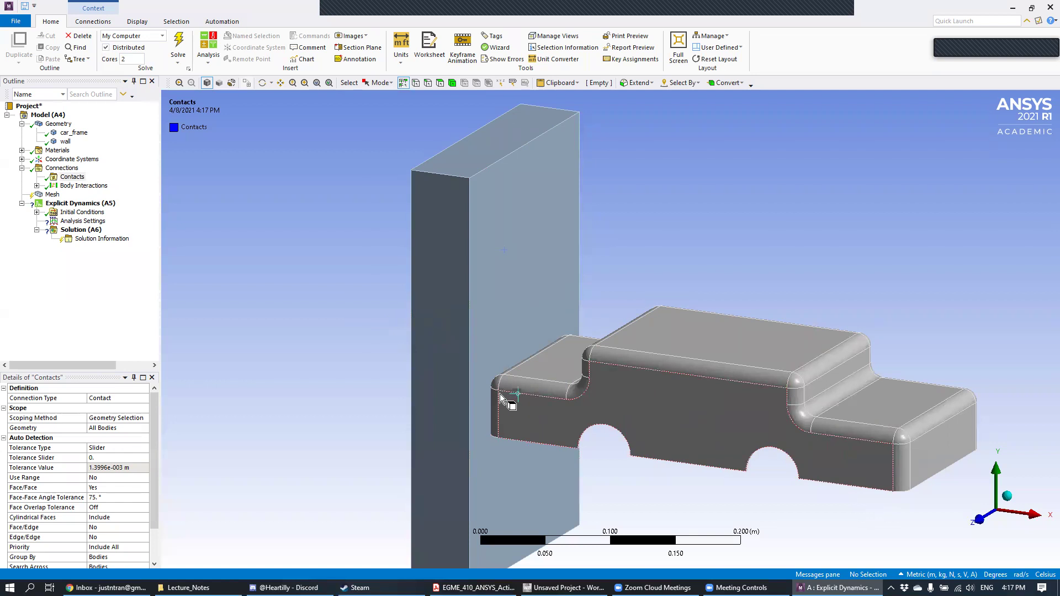
{"action": "middle_click_drag", "start_coordinate": [500, 402], "coordinate": [535, 386]}
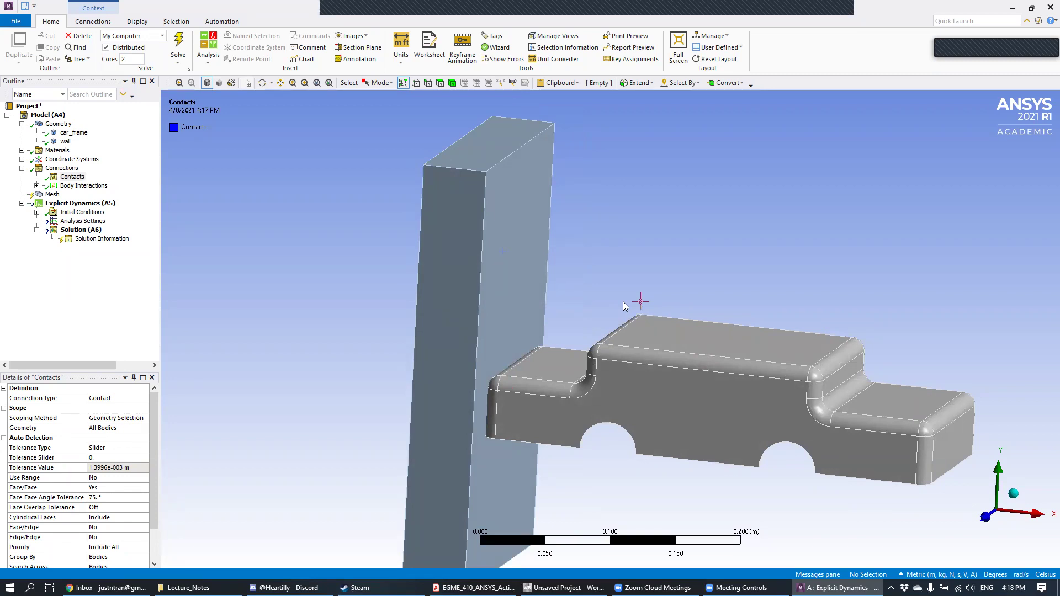
{"action": "middle_click_drag", "start_coordinate": [613, 276], "coordinate": [557, 279]}
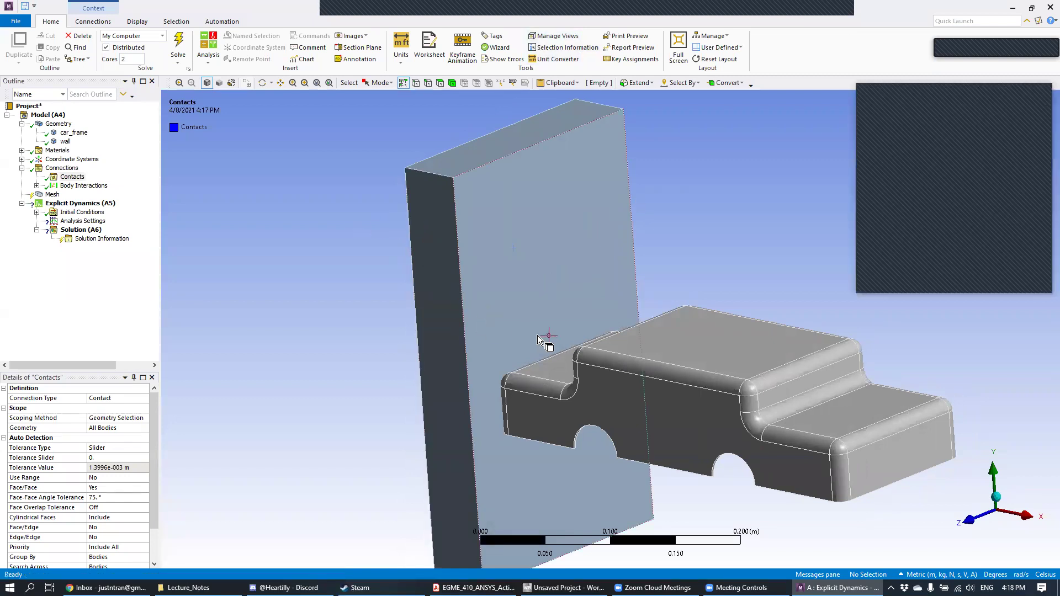
{"action": "middle_click_drag", "start_coordinate": [551, 366], "coordinate": [459, 370]}
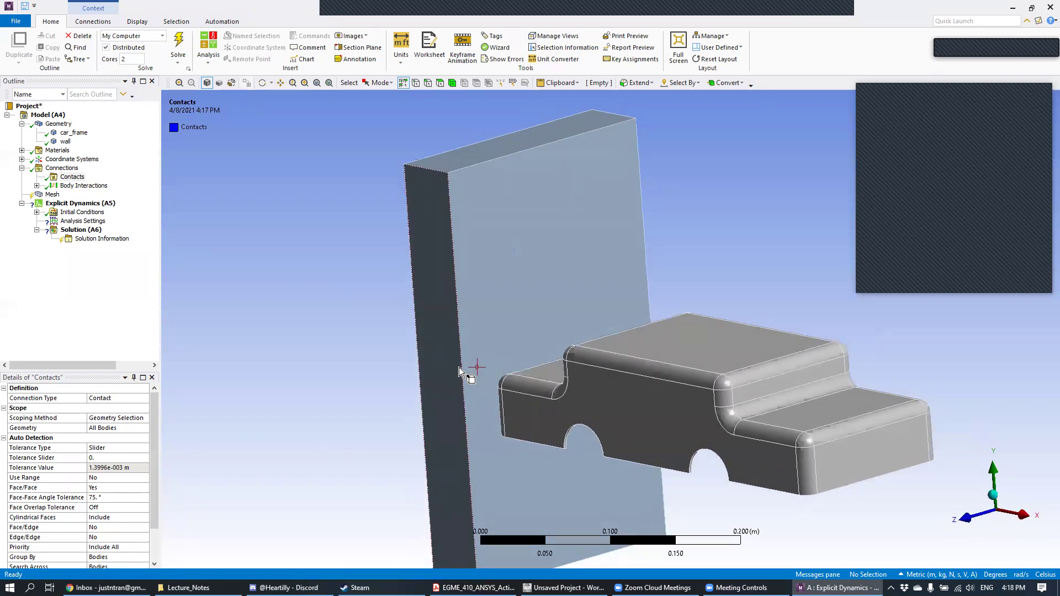
{"action": "left_click", "coordinate": [55, 195]}
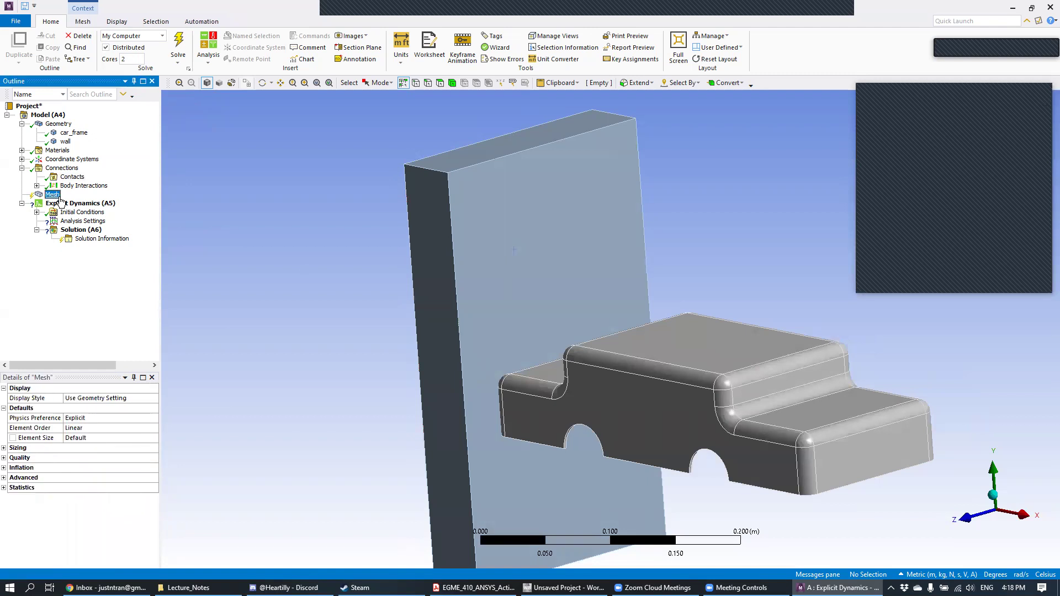
{"action": "right_click", "coordinate": [55, 196]}
{"action": "mouse_move", "coordinate": [129, 206]}
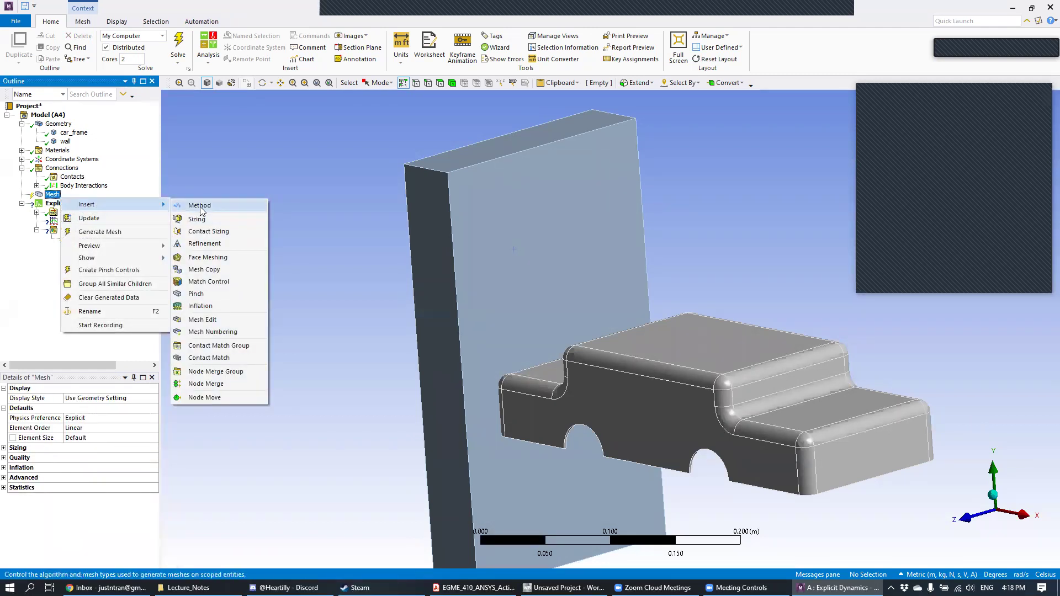
{"action": "left_click", "coordinate": [349, 164]}
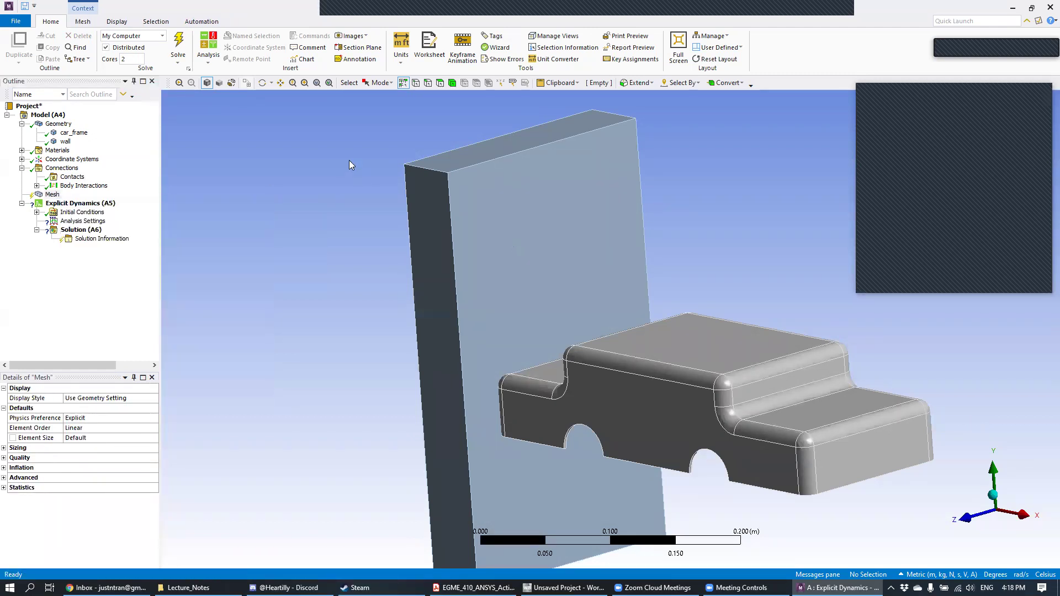
- Insert a Method control under Mesh and scope it to the wall body
{"action": "right_click", "coordinate": [55, 195]}
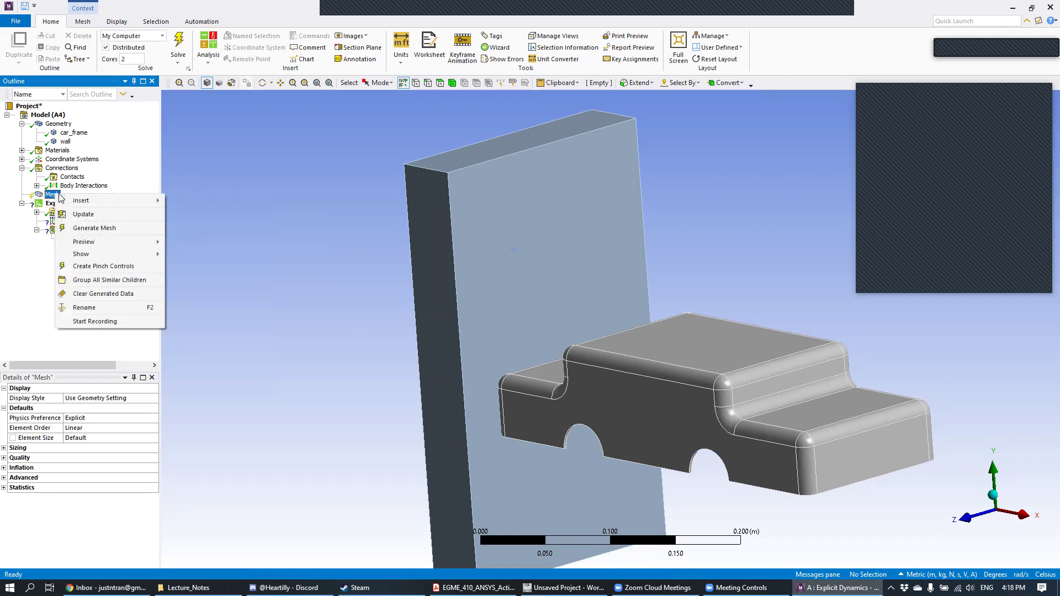
{"action": "mouse_move", "coordinate": [82, 203]}
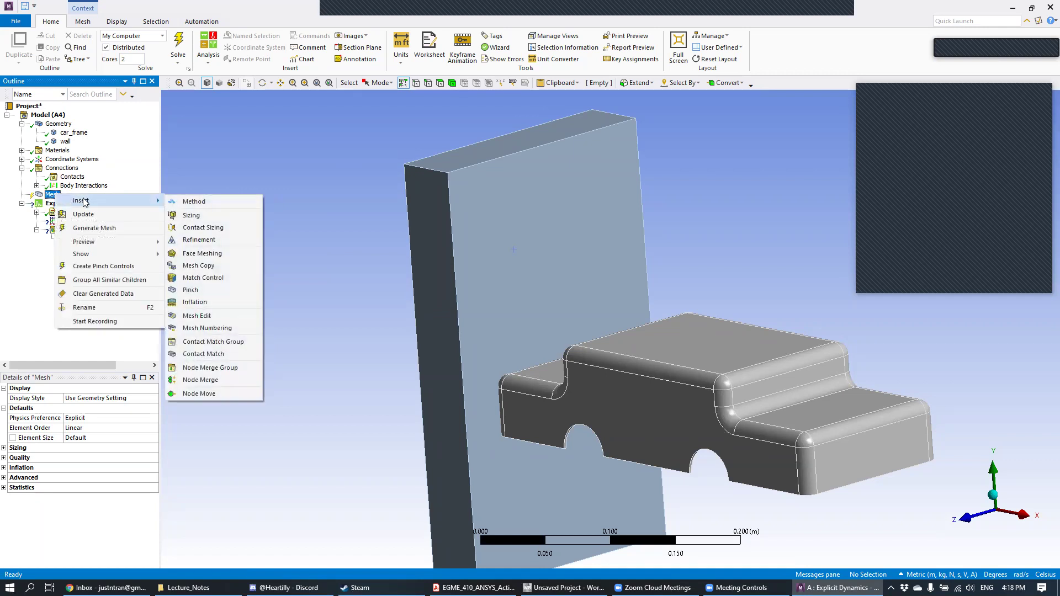
{"action": "left_click", "coordinate": [194, 202]}
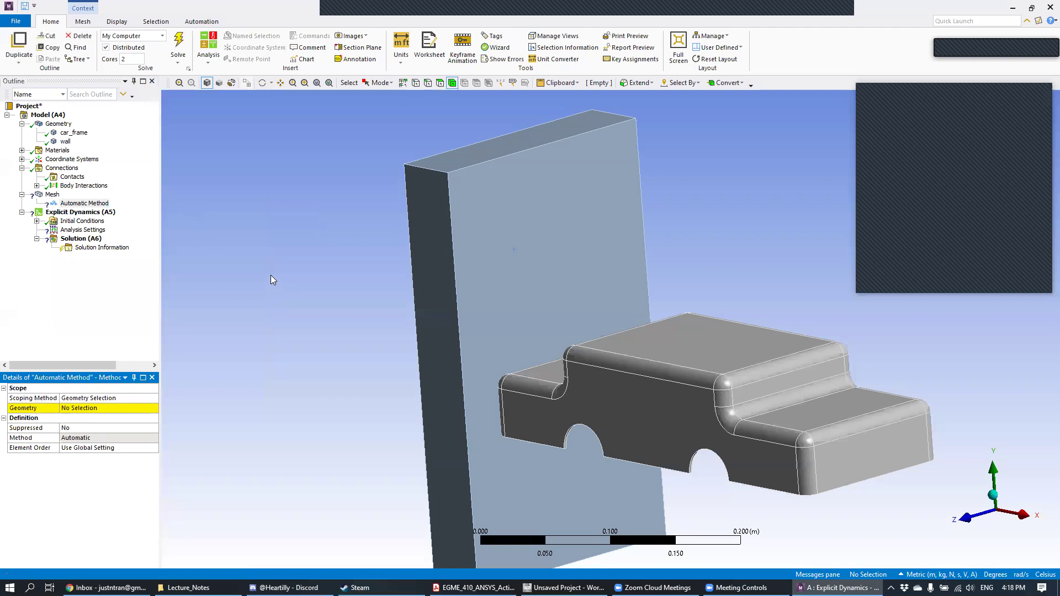
{"action": "left_click", "coordinate": [449, 243]}
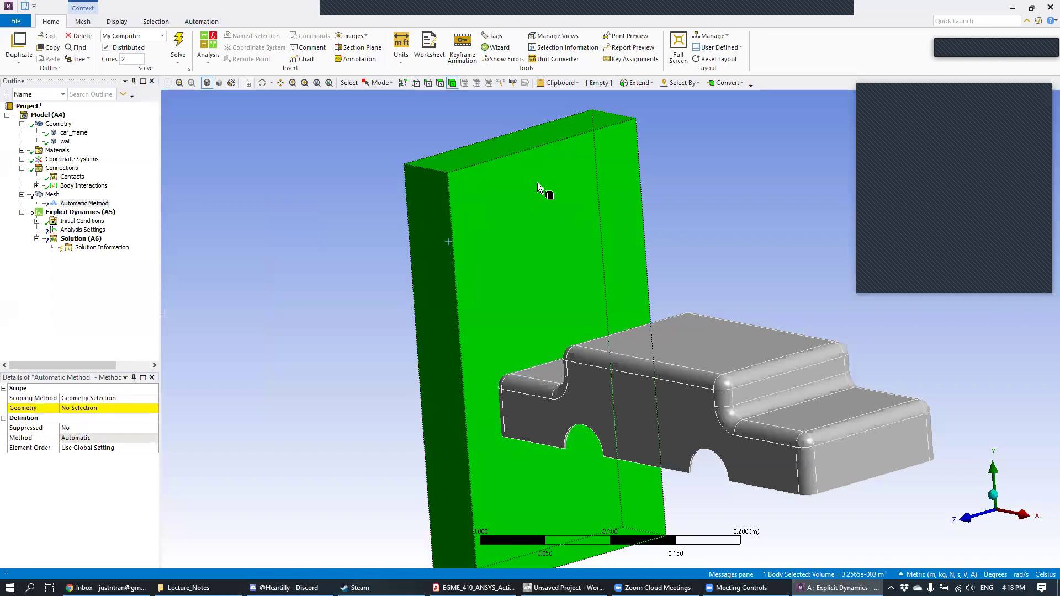
{"action": "left_click", "coordinate": [73, 408]}
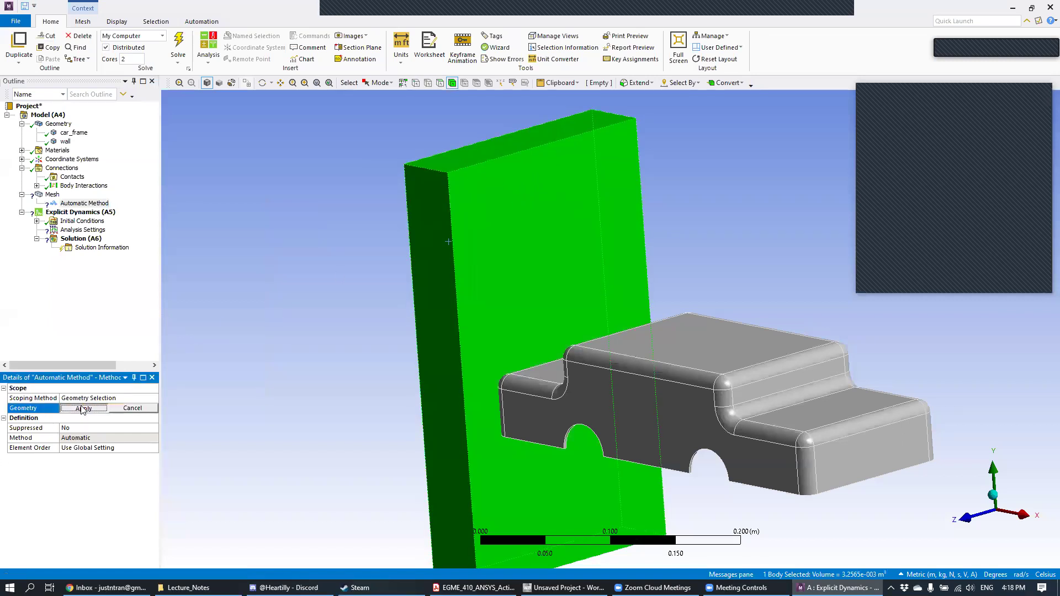
{"action": "left_click", "coordinate": [77, 408]}
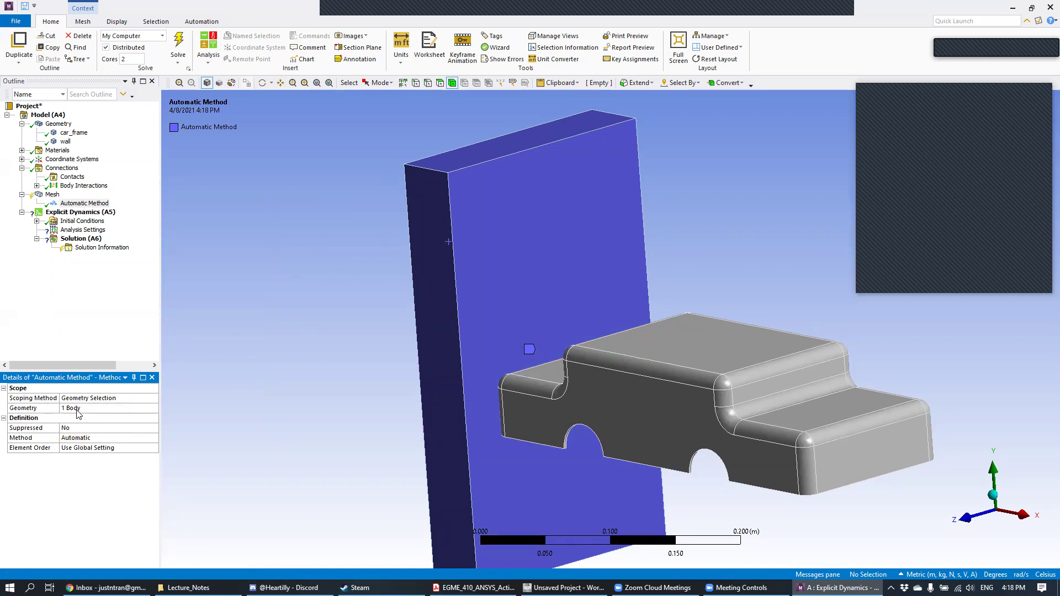
- Keep the wall's mesh method on Automatic and set its Element Order to Linear
{"action": "mouse_move", "coordinate": [598, 222]}
{"action": "middle_mouse_down"}
{"action": "mouse_move", "coordinate": [646, 204]}
{"action": "mouse_move", "coordinate": [610, 216]}
{"action": "middle_mouse_up"}
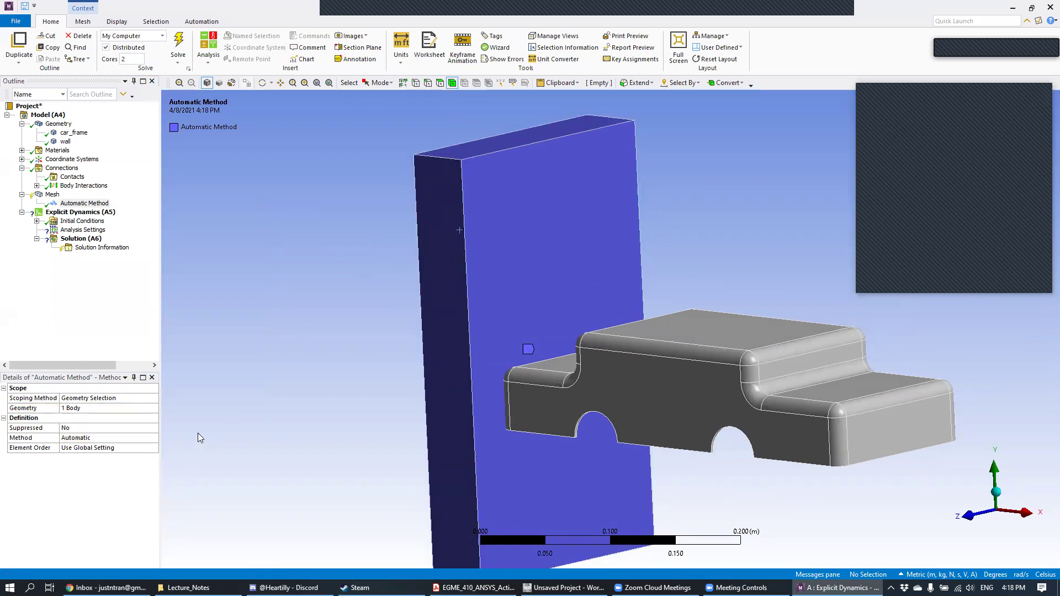
{"action": "left_click", "coordinate": [148, 436]}
{"action": "left_click", "coordinate": [154, 439]}
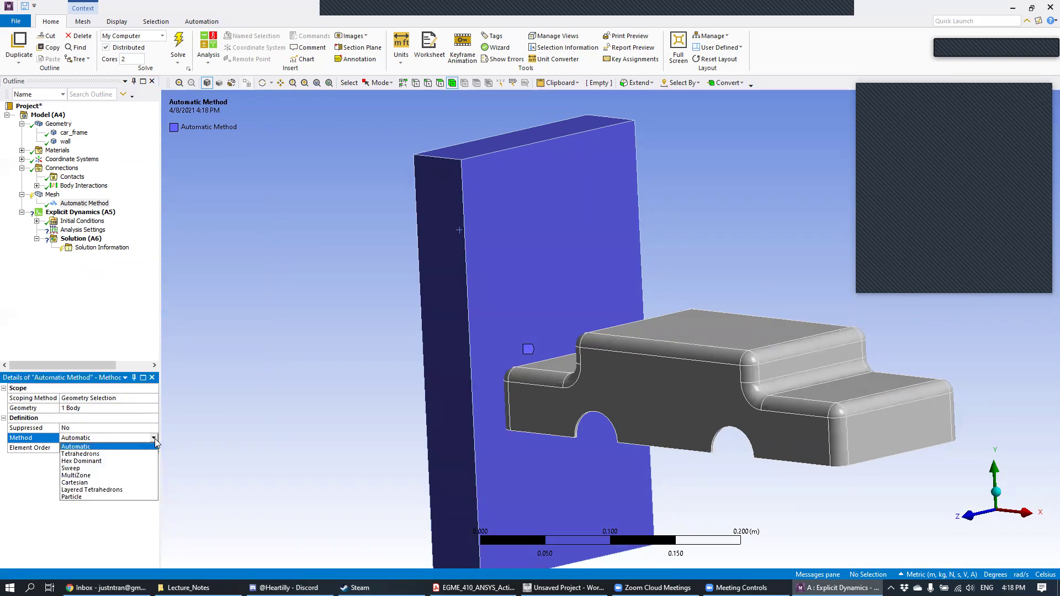
{"action": "left_click", "coordinate": [213, 405]}
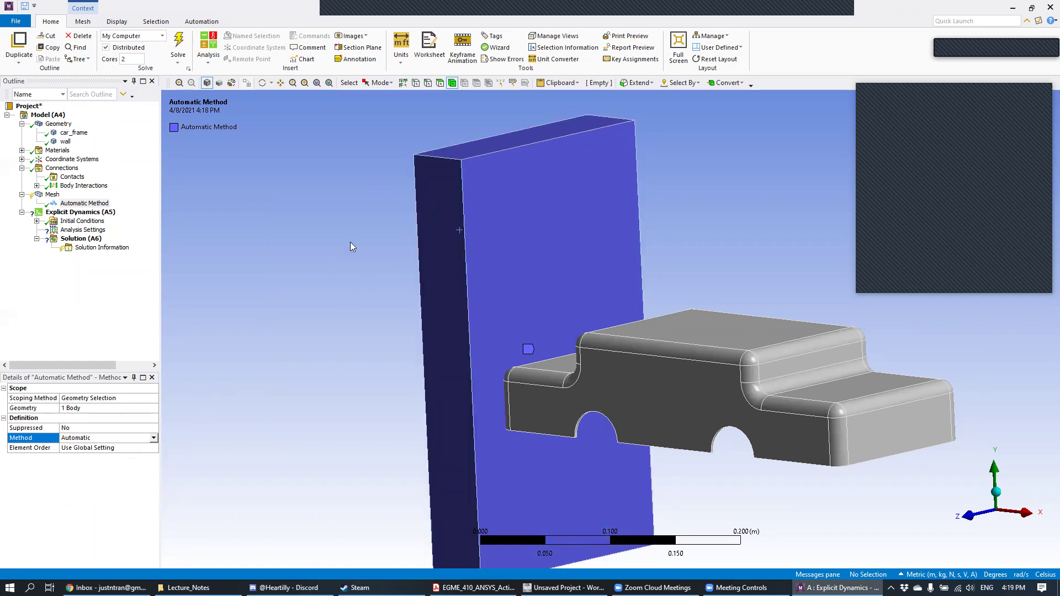
{"action": "left_click", "coordinate": [137, 447]}
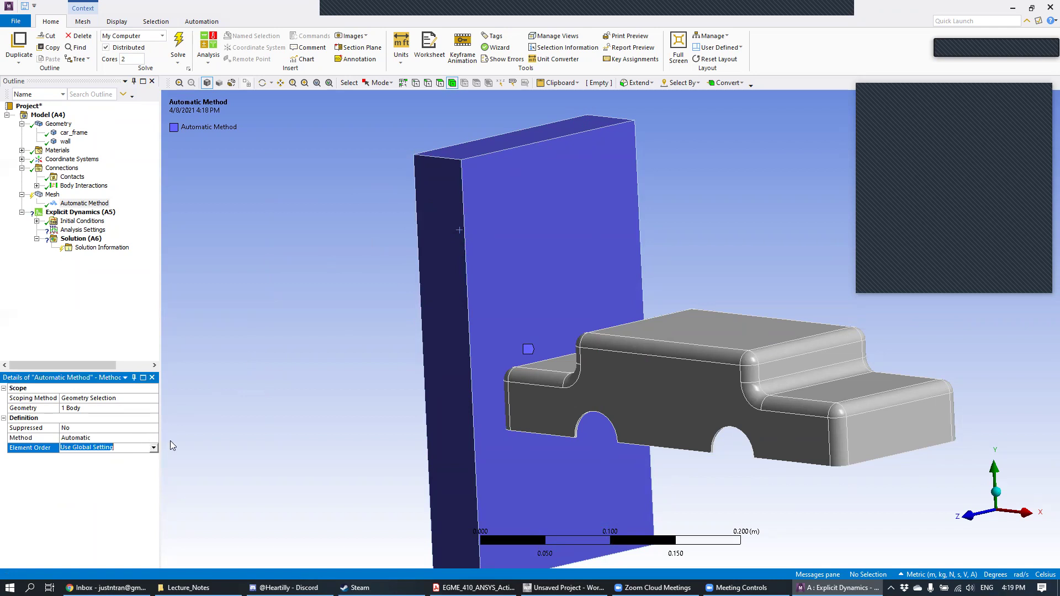
{"action": "left_click", "coordinate": [153, 449]}
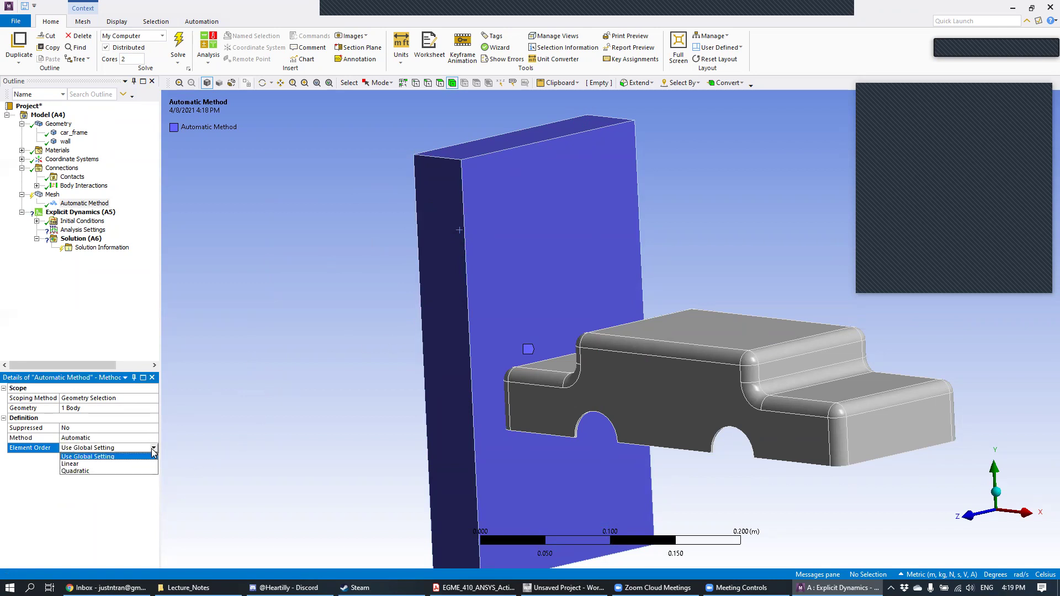
{"action": "left_click", "coordinate": [122, 467]}
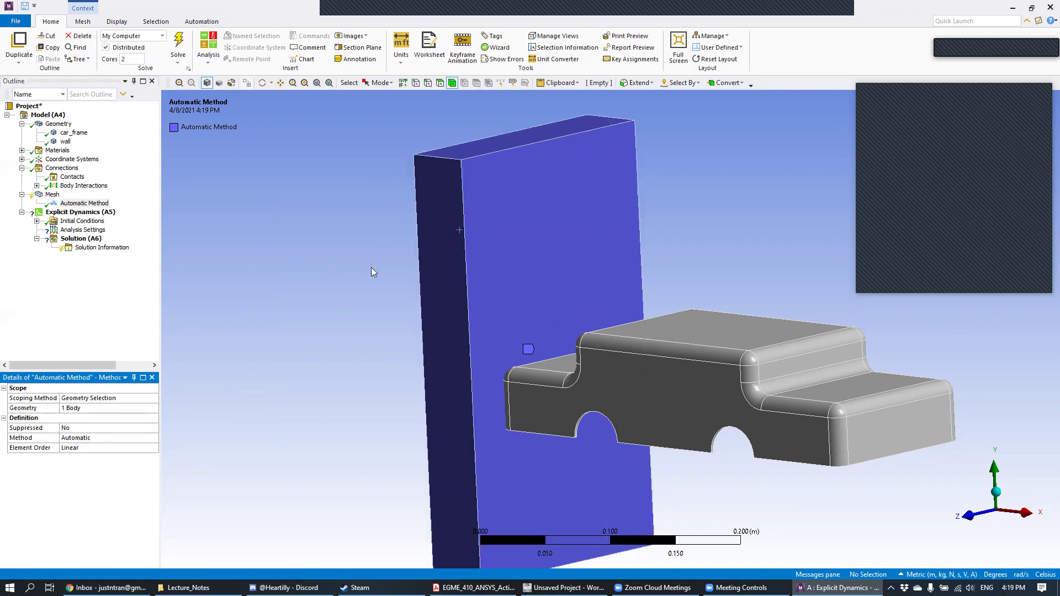
{"action": "left_click", "coordinate": [127, 448]}
{"action": "left_click", "coordinate": [281, 412]}
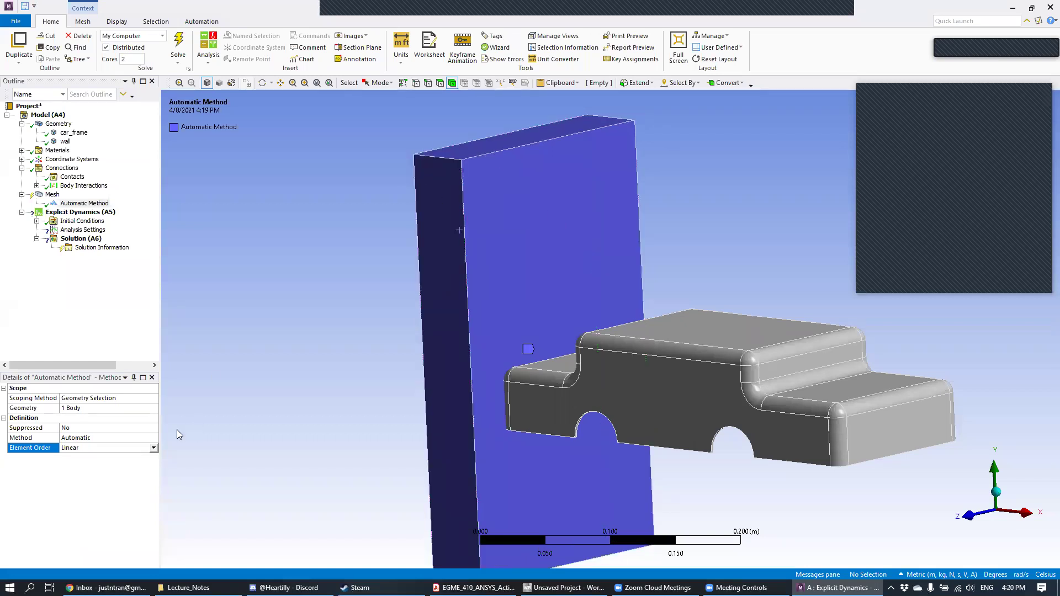
{"action": "left_click", "coordinate": [154, 449]}
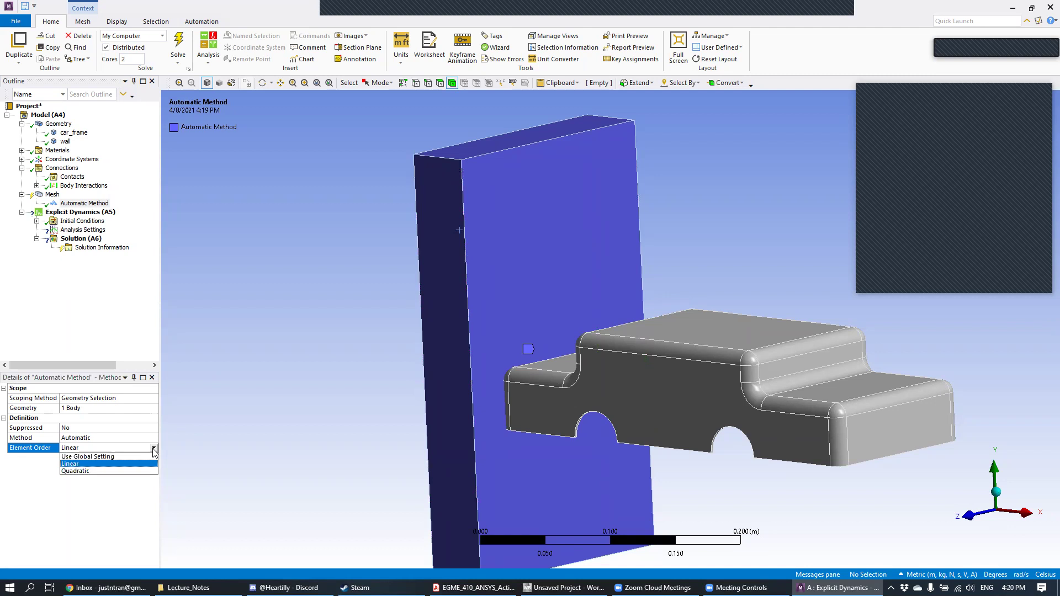
{"action": "left_click", "coordinate": [120, 524]}
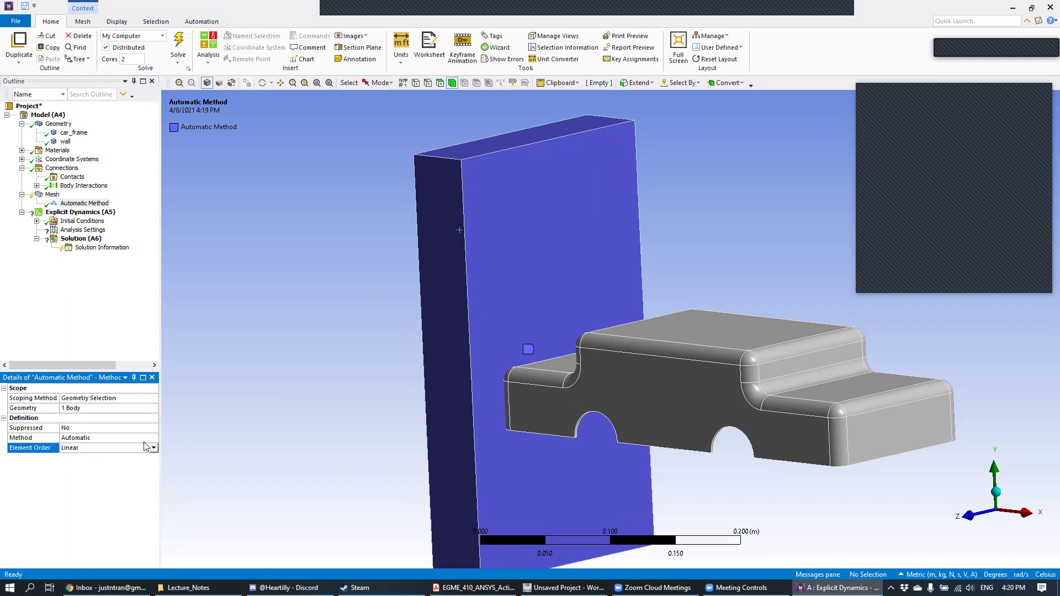
- Insert a Sizing control under Mesh and scope it to the wall body
{"action": "right_click", "coordinate": [45, 195]}
{"action": "mouse_move", "coordinate": [92, 200]}
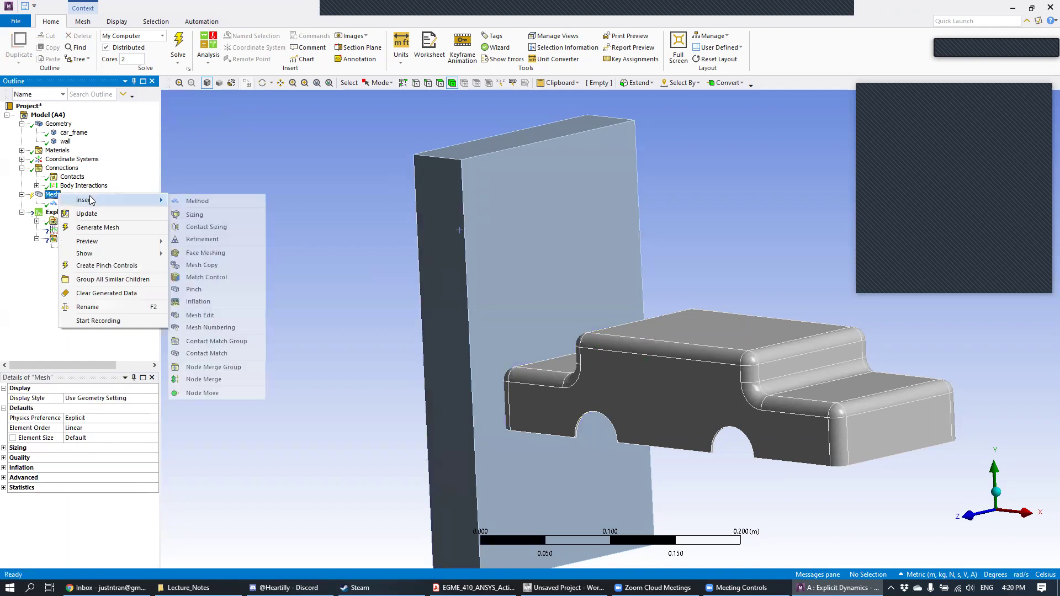
{"action": "left_click", "coordinate": [224, 216]}
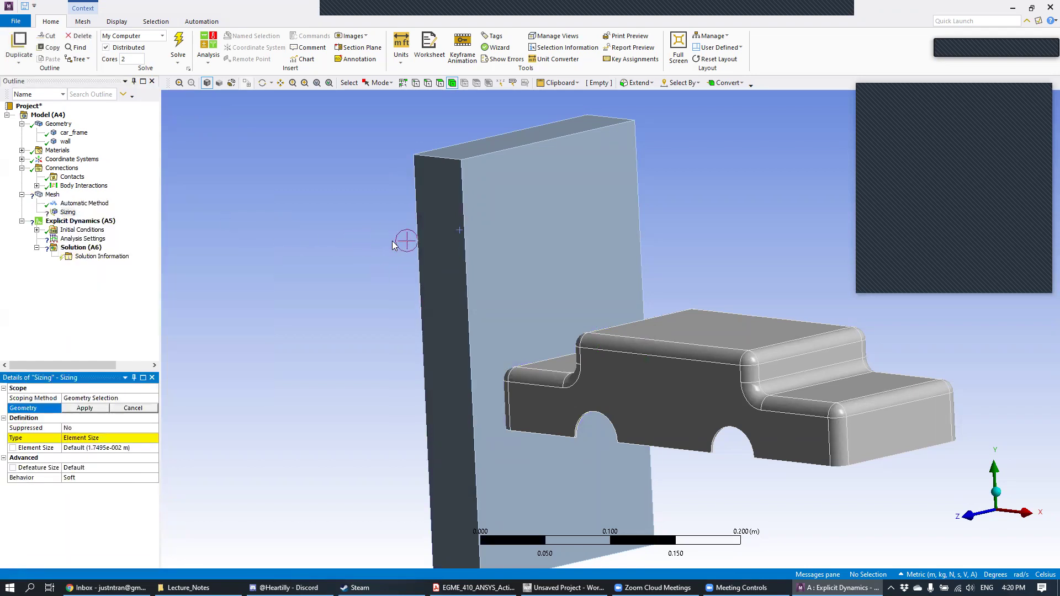
{"action": "left_click", "coordinate": [433, 237]}
{"action": "left_click", "coordinate": [85, 408]}
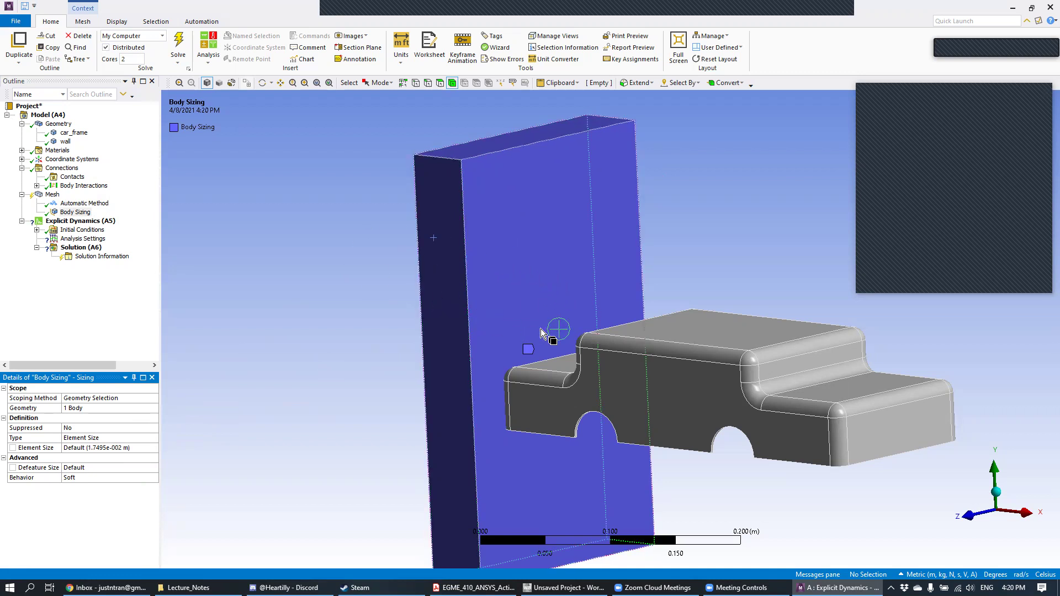
- Insert a second Method control under Mesh and scope it to the car_frame body
{"action": "right_click", "coordinate": [51, 194]}
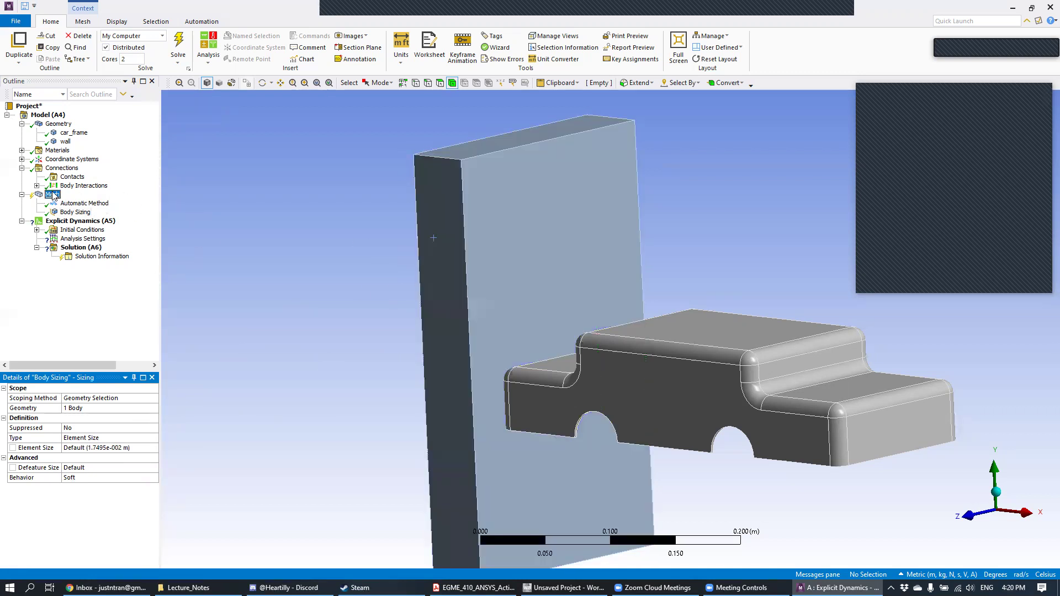
{"action": "mouse_move", "coordinate": [136, 203]}
{"action": "left_click", "coordinate": [212, 203]}
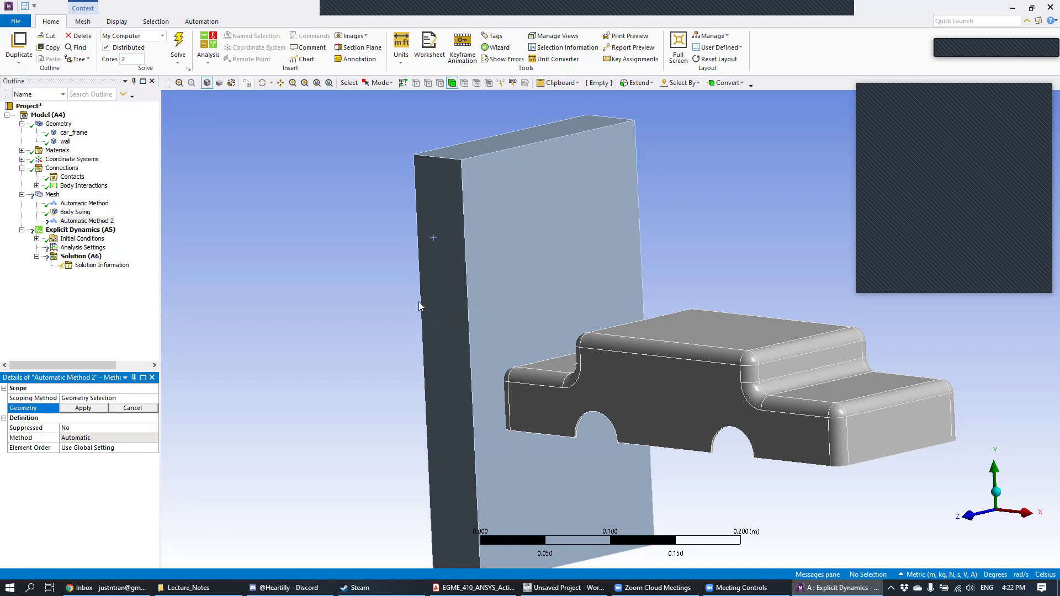
{"action": "left_click", "coordinate": [710, 346]}
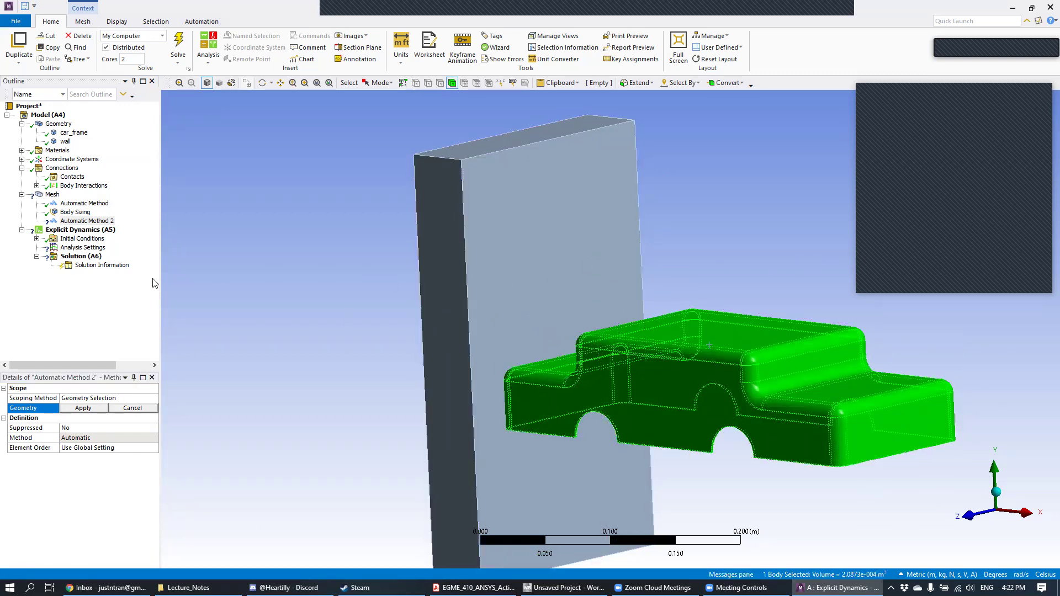
{"action": "left_click", "coordinate": [100, 410]}
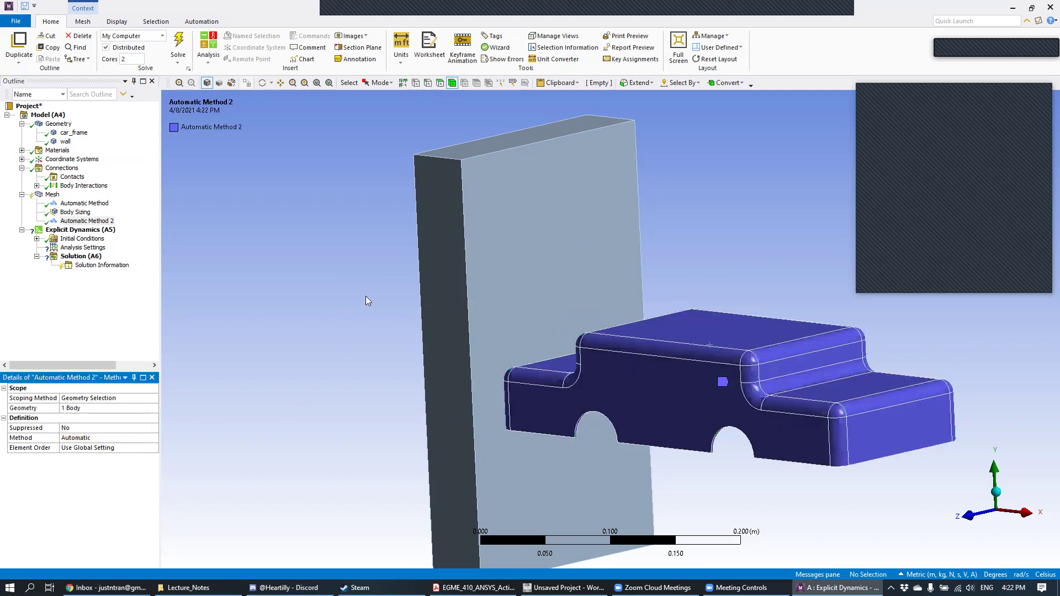
- Set the Element Order of the car_frame's mesh method to Linear
{"action": "left_click", "coordinate": [127, 449]}
{"action": "left_click", "coordinate": [153, 448]}
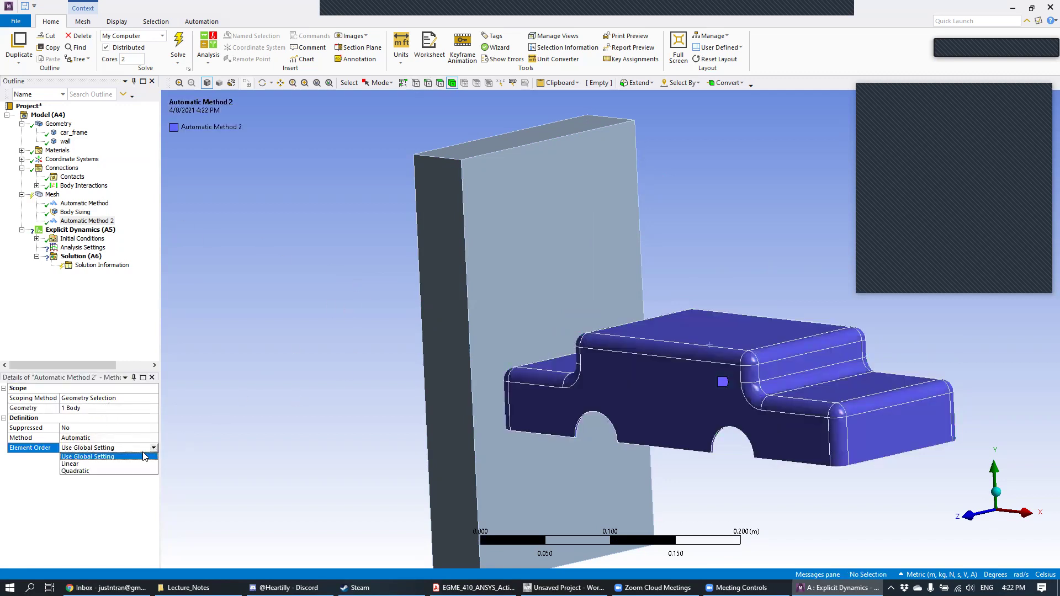
{"action": "left_click", "coordinate": [110, 465]}
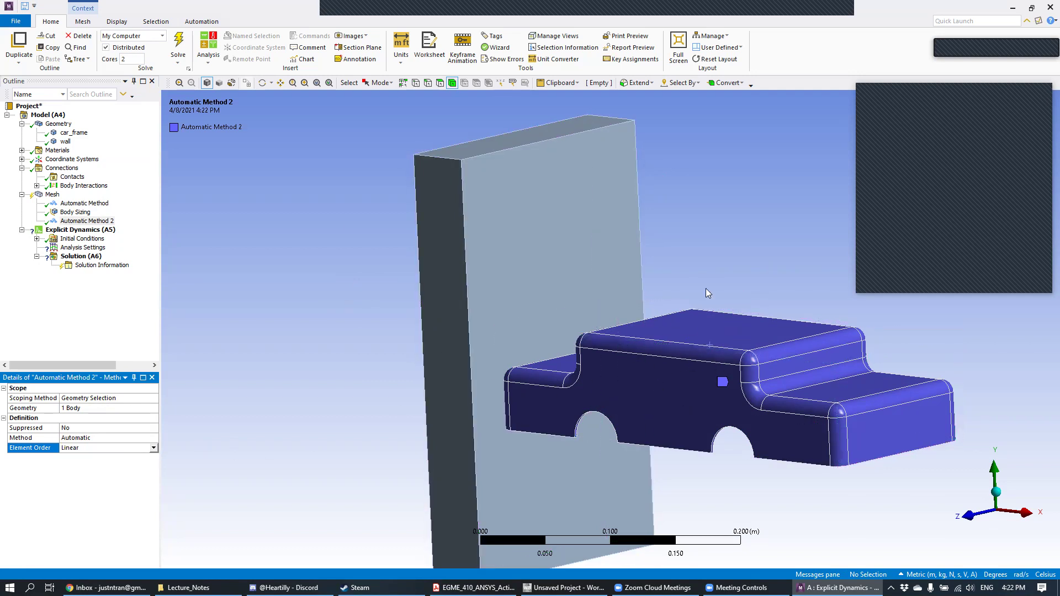
- Insert a second Sizing control under Mesh and scope it to the car_frame body
{"action": "right_click", "coordinate": [53, 194]}
{"action": "mouse_move", "coordinate": [77, 202]}
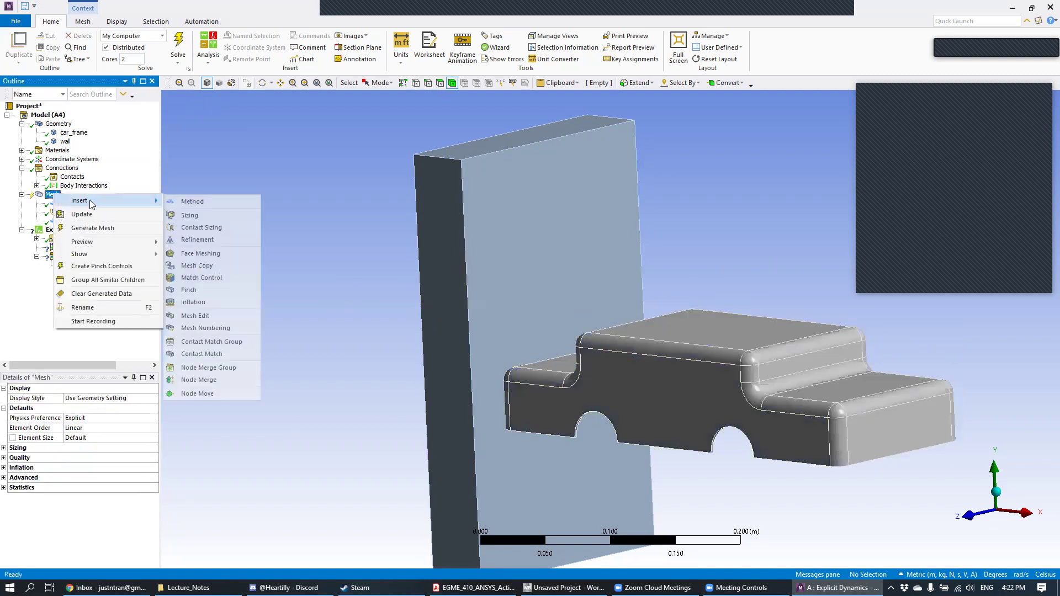
{"action": "left_click", "coordinate": [239, 220]}
{"action": "left_click", "coordinate": [666, 373]}
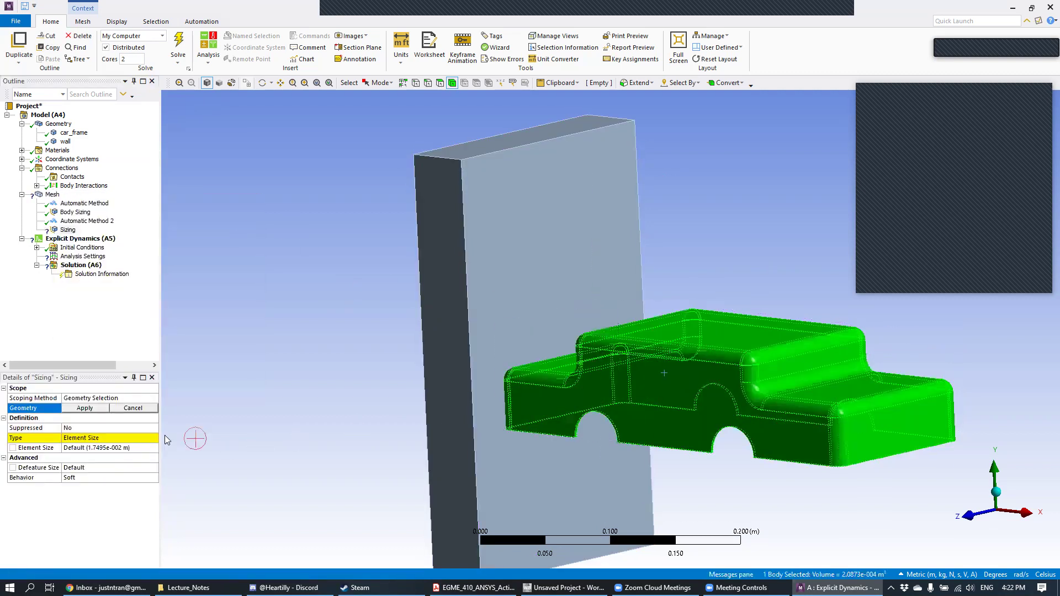
{"action": "left_click", "coordinate": [91, 399]}
{"action": "left_click", "coordinate": [663, 359]}
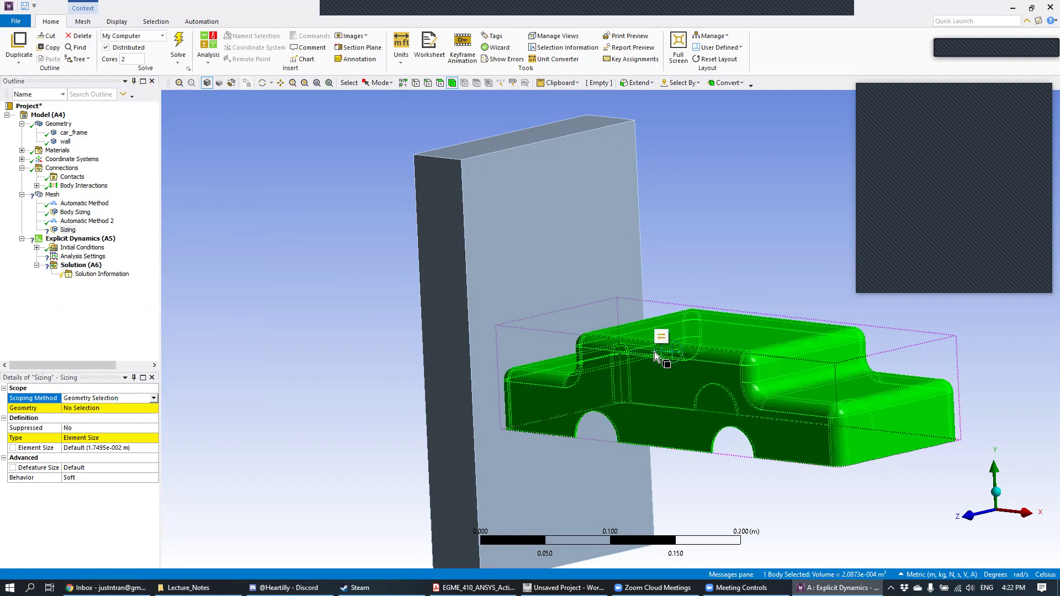
{"action": "left_click", "coordinate": [89, 409]}
{"action": "left_click", "coordinate": [86, 409]}
{"action": "middle_click_drag", "start_coordinate": [729, 255], "coordinate": [559, 288]}
{"action": "scroll", "coordinate": [622, 319], "scroll_direction": "down", "scroll_amount": 1}
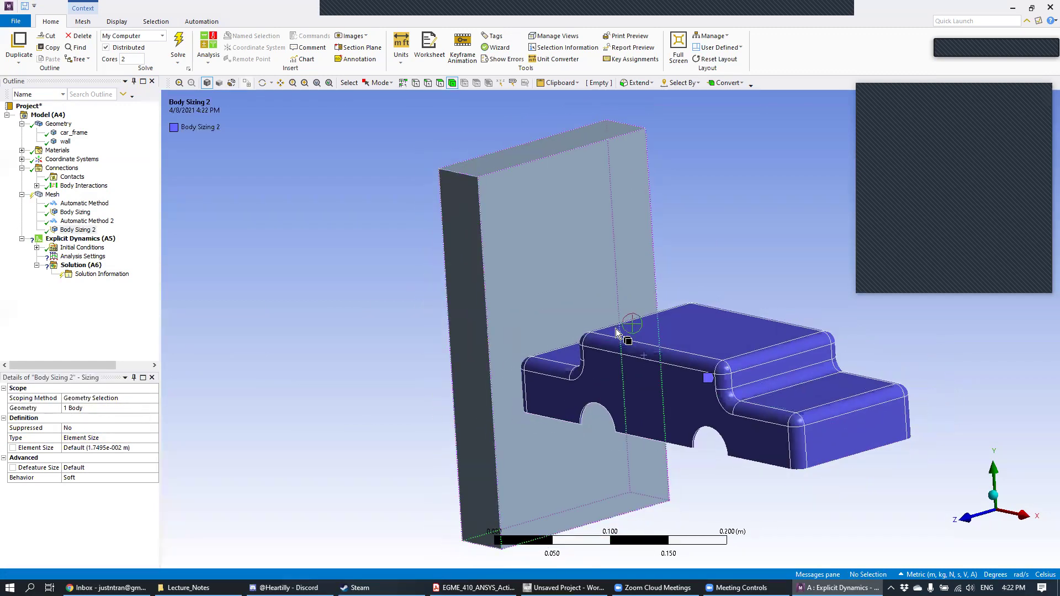
- Generate the mesh for the wall and the car_frame
{"action": "left_click", "coordinate": [58, 195]}
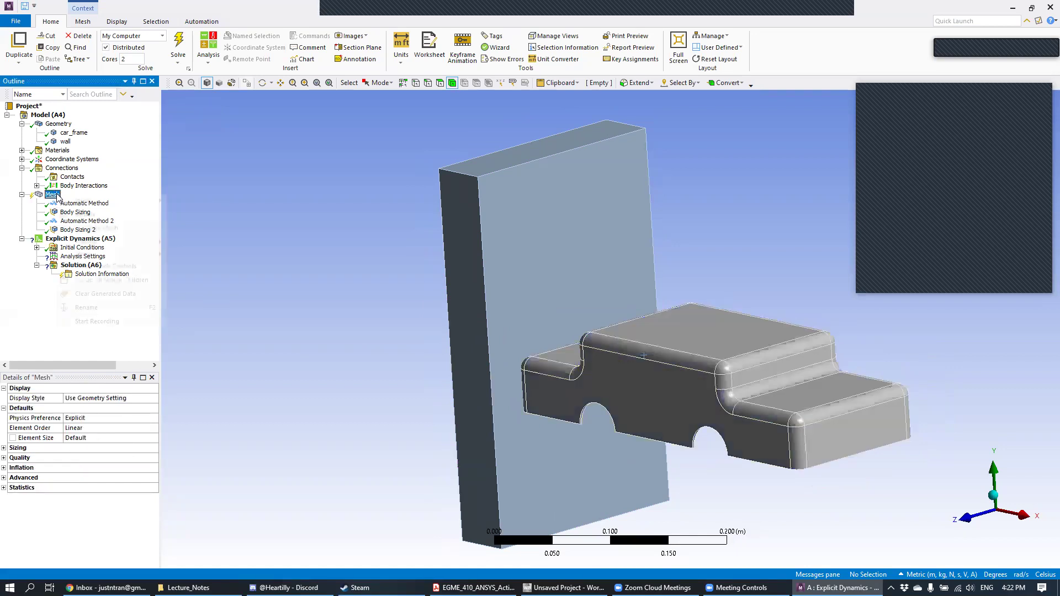
{"action": "right_click", "coordinate": [59, 195]}
{"action": "left_click", "coordinate": [85, 228]}
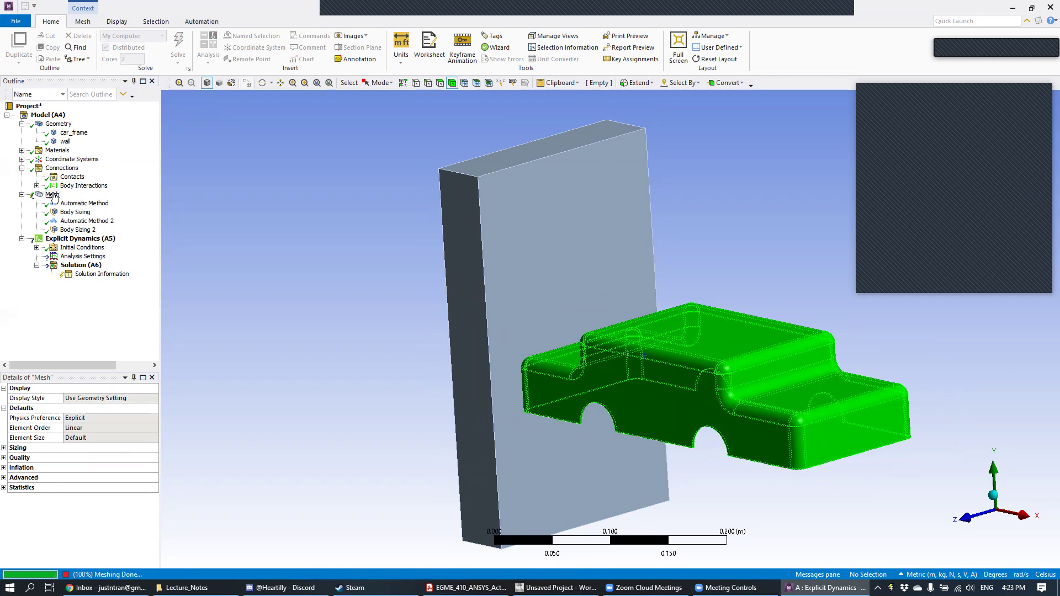
{"action": "middle_click_drag", "start_coordinate": [625, 345], "coordinate": [602, 381]}
{"action": "middle_click_drag", "start_coordinate": [556, 323], "coordinate": [536, 313]}
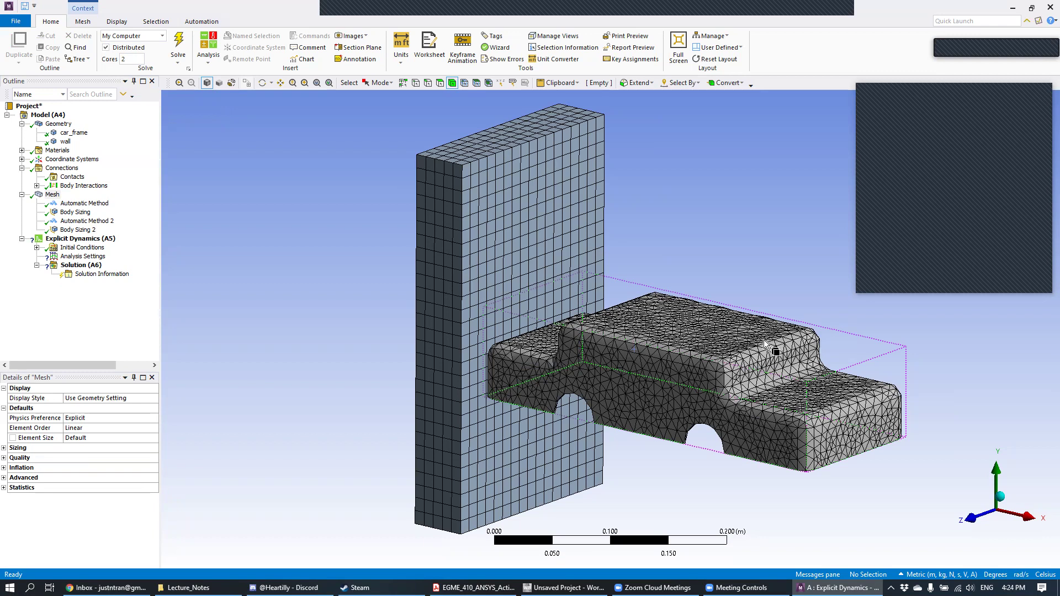
- Review the scope and type of the Body Interaction and the Body Interactions settings, and collapse Connections
{"action": "left_click", "coordinate": [36, 186]}
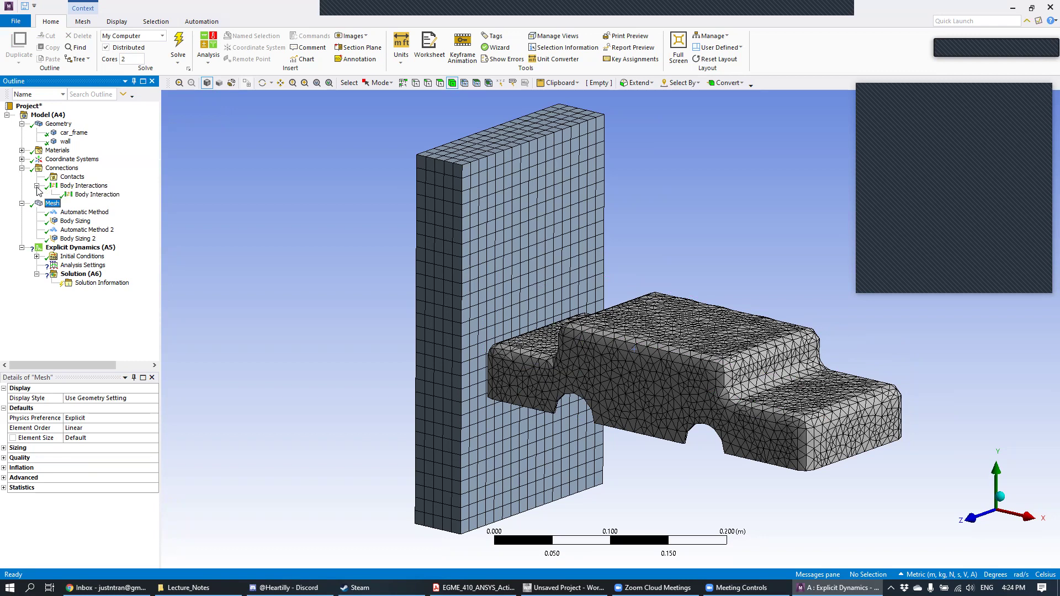
{"action": "left_click", "coordinate": [37, 187]}
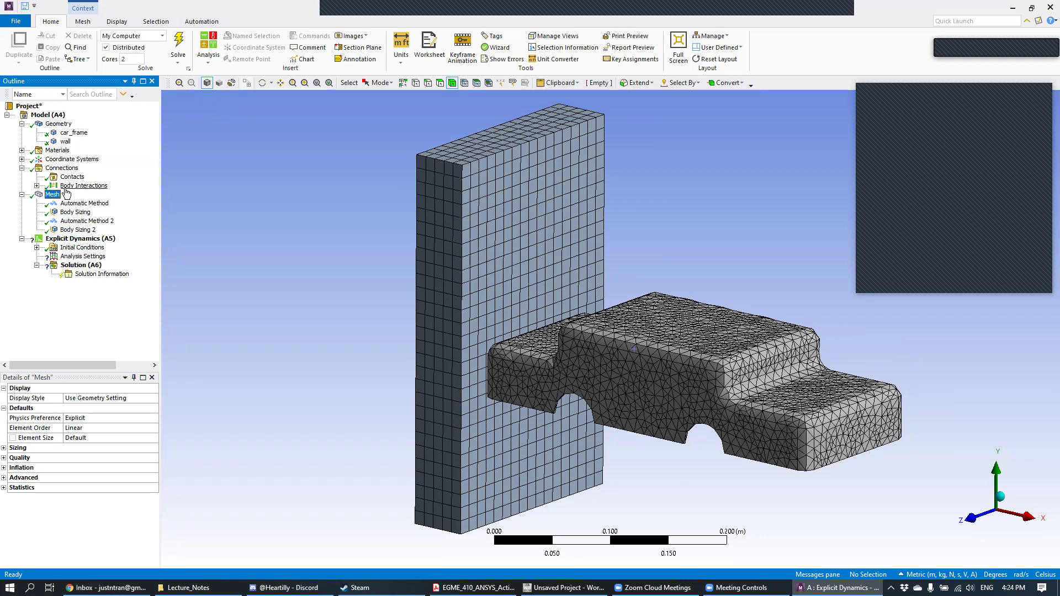
{"action": "left_click", "coordinate": [37, 186]}
{"action": "left_click", "coordinate": [78, 195]}
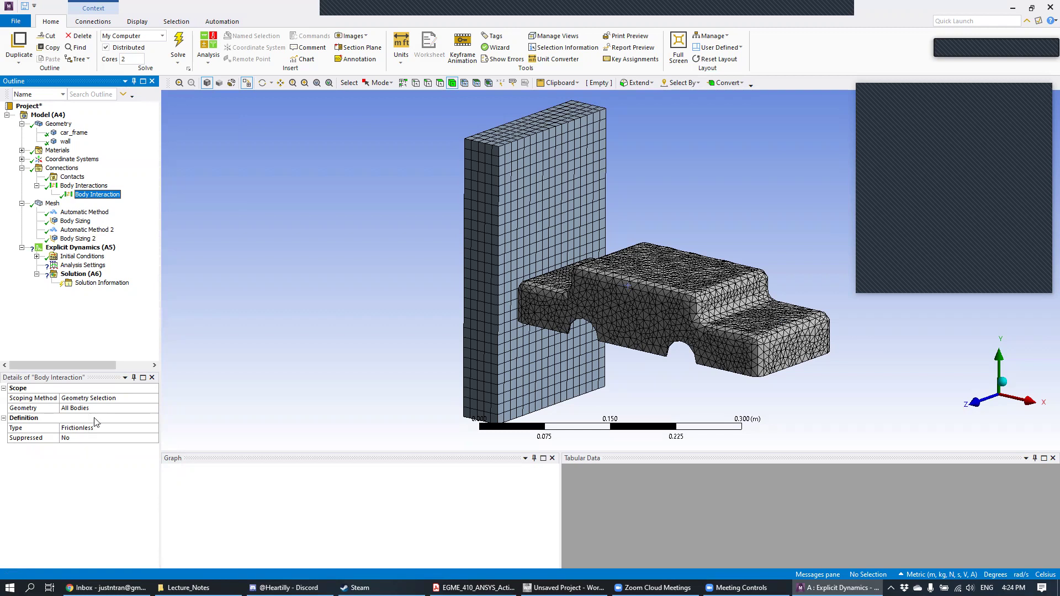
{"action": "left_click", "coordinate": [36, 186]}
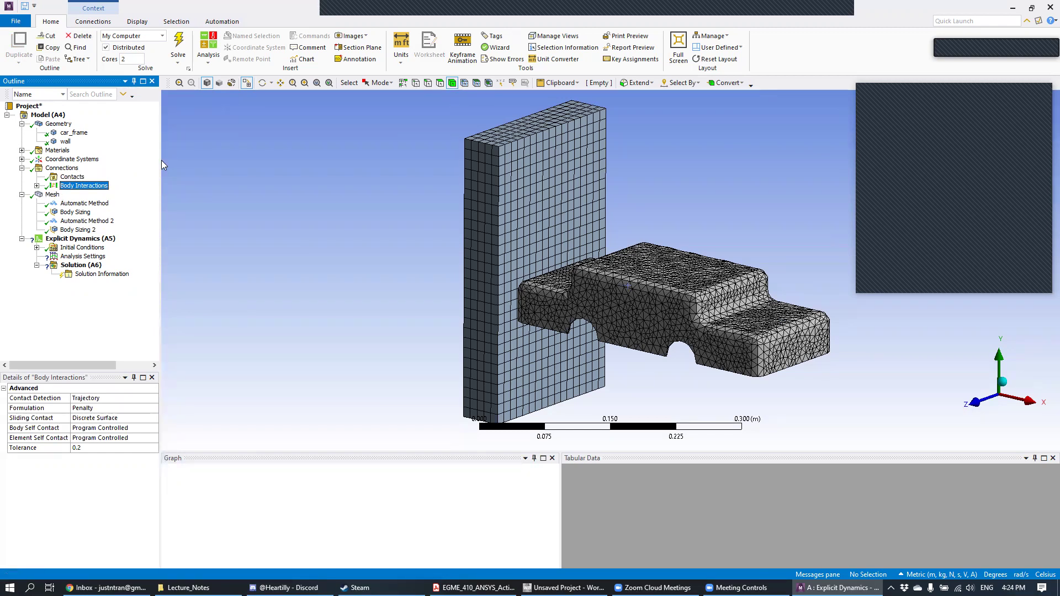
{"action": "left_click", "coordinate": [22, 168]}
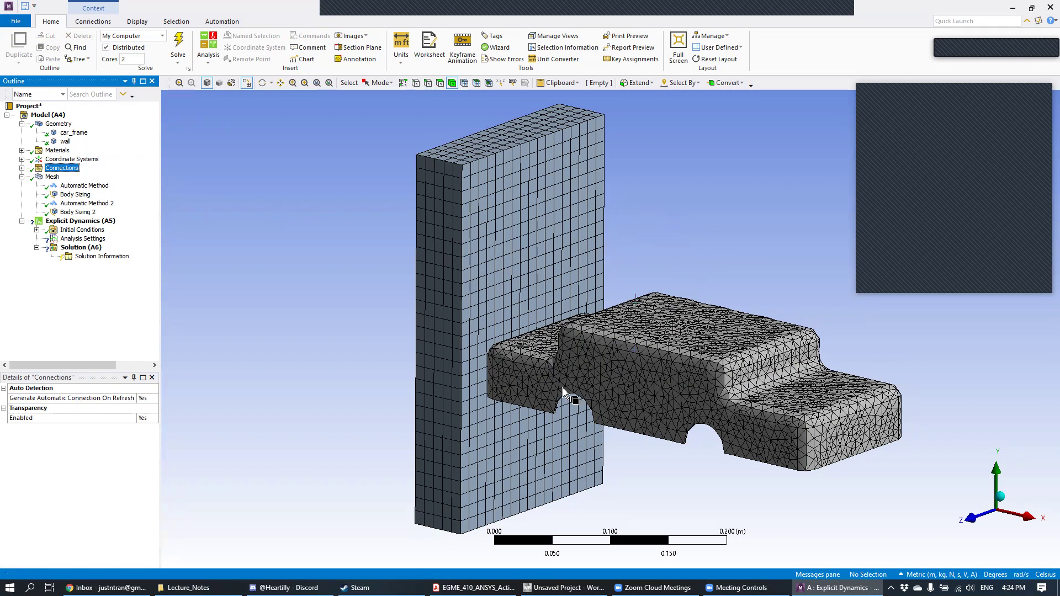
- Set the element size of the wall's Body Sizing to 0.175 m and regenerate the mesh
{"action": "mouse_move", "coordinate": [688, 317]}
{"action": "middle_mouse_down"}
{"action": "mouse_move", "coordinate": [670, 315]}
{"action": "mouse_move", "coordinate": [681, 307]}
{"action": "mouse_move", "coordinate": [673, 317]}
{"action": "middle_mouse_up"}
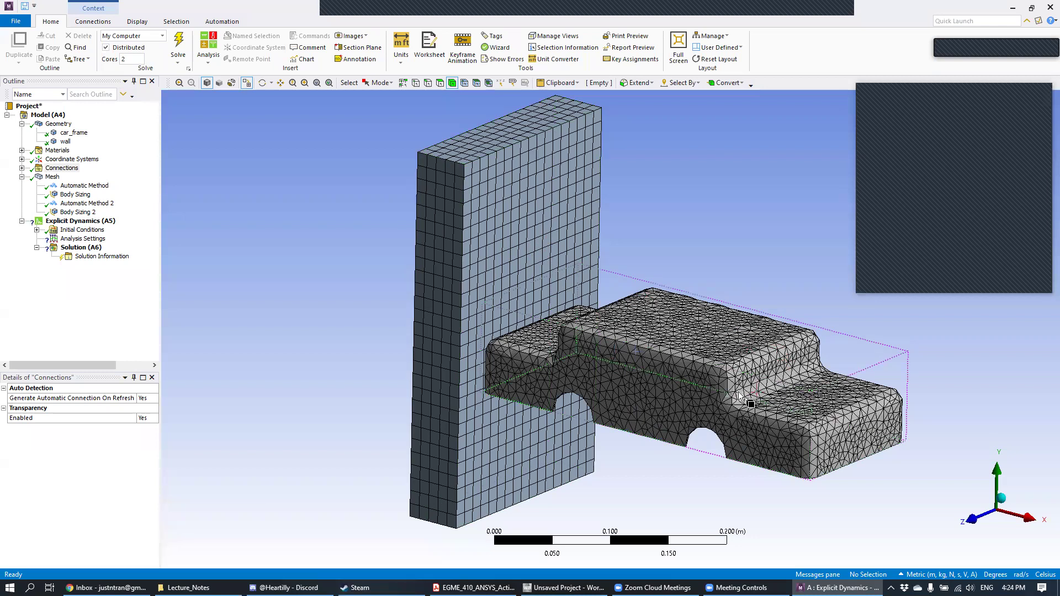
{"action": "middle_click_drag", "start_coordinate": [775, 261], "coordinate": [757, 248]}
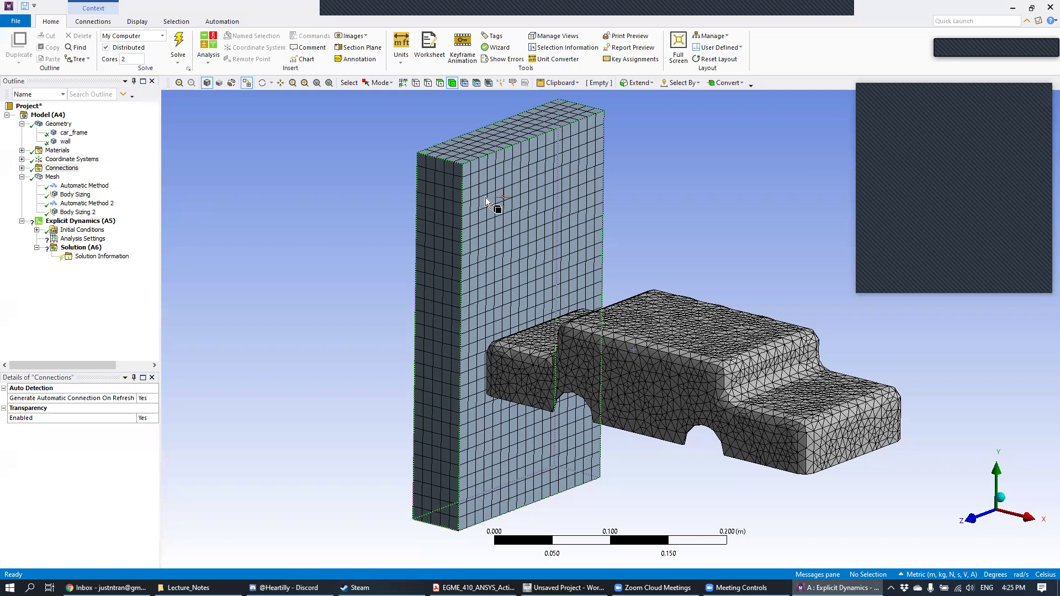
{"action": "scroll", "coordinate": [530, 234], "scroll_direction": "up", "scroll_amount": 2}
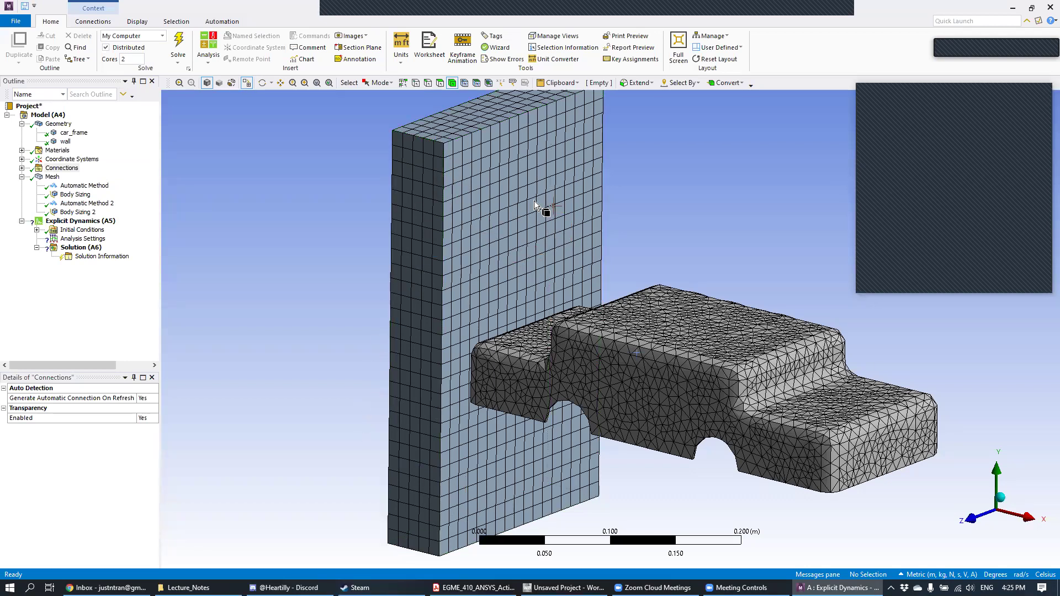
{"action": "middle_click_drag", "start_coordinate": [664, 198], "coordinate": [468, 246]}
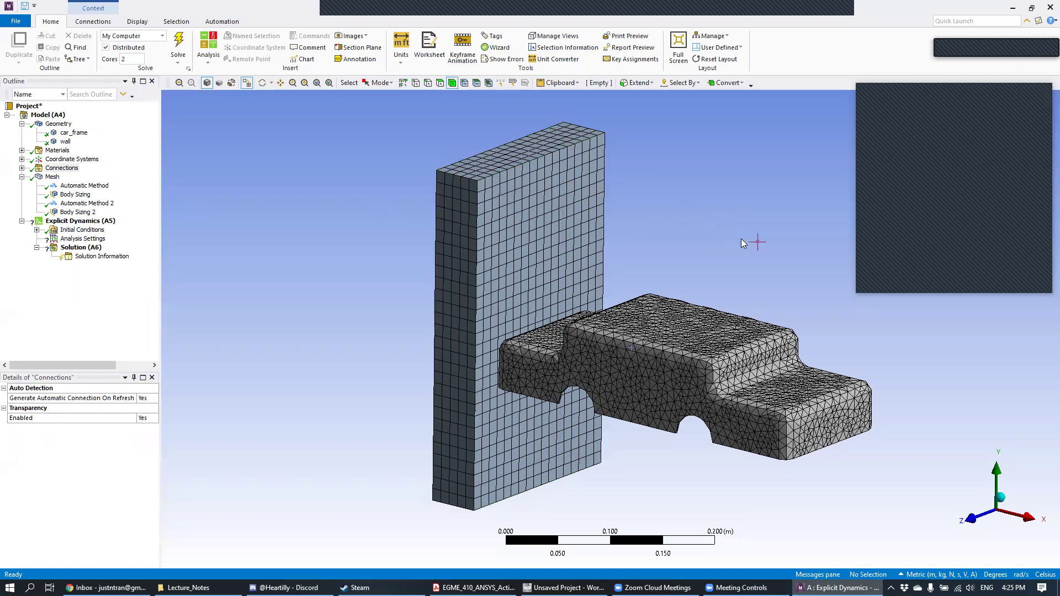
{"action": "left_click", "coordinate": [78, 196]}
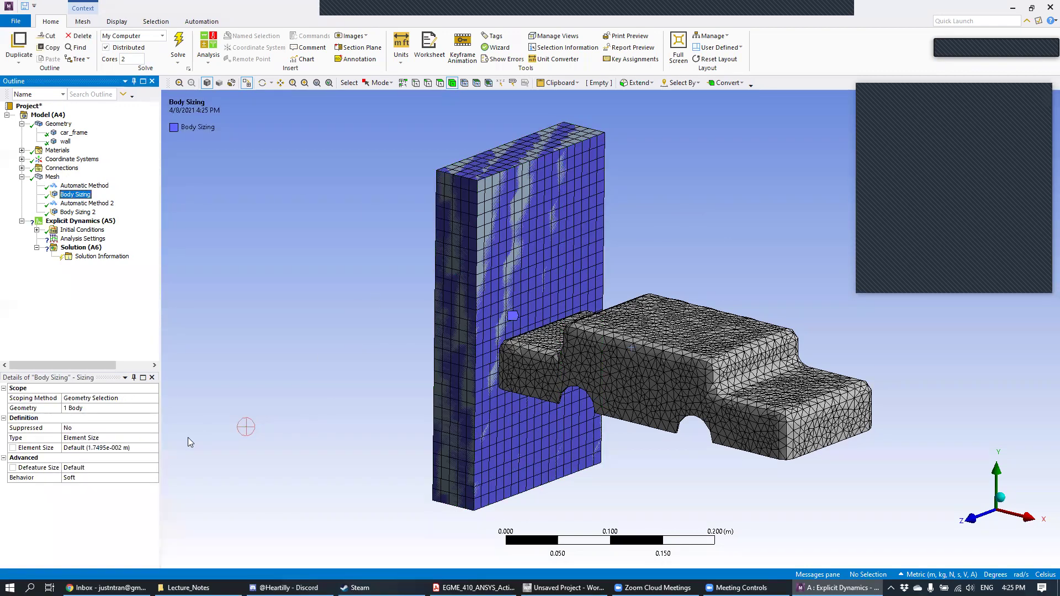
{"action": "left_click", "coordinate": [111, 449]}
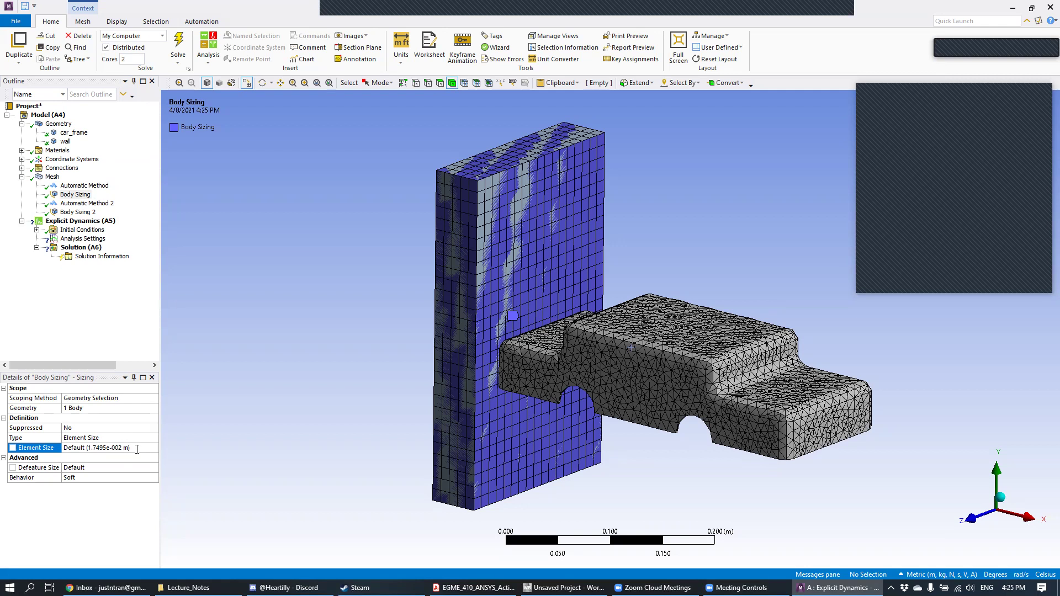
{"action": "left_click", "coordinate": [137, 448]}
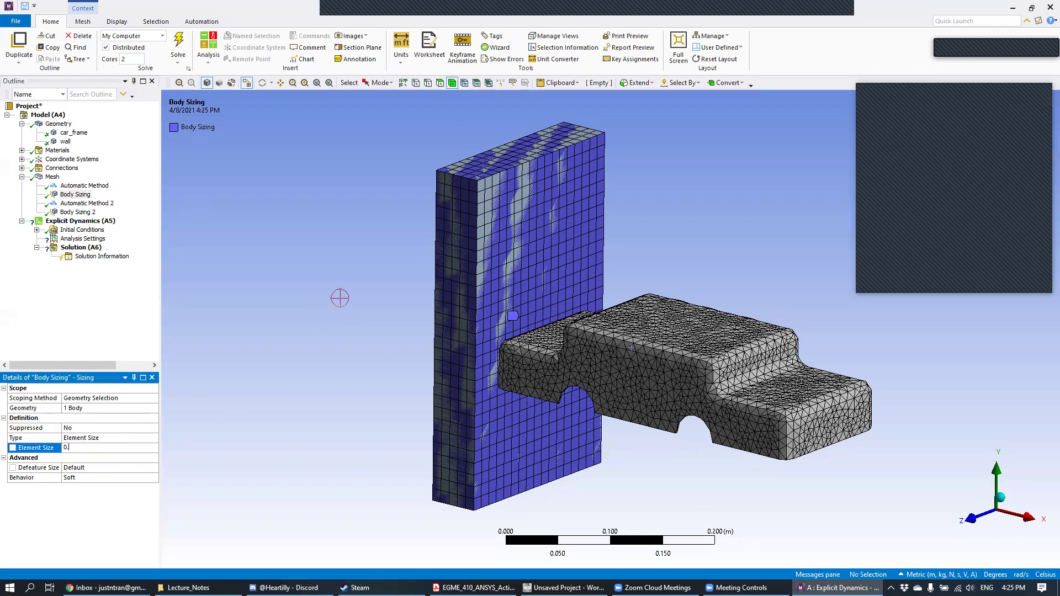
{"action": "key", "text": "Return"}
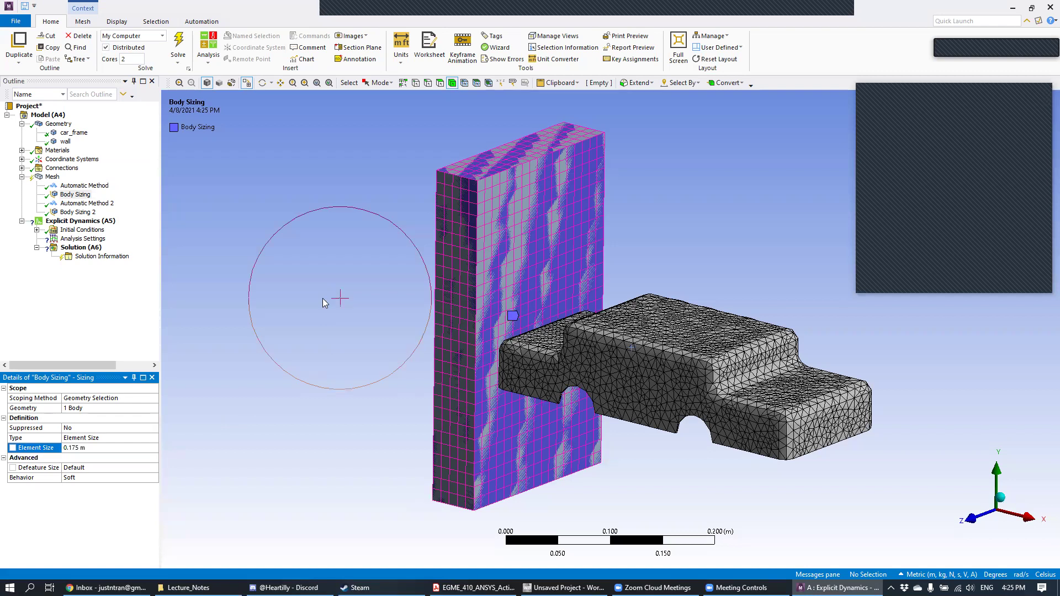
{"action": "right_click", "coordinate": [53, 177]}
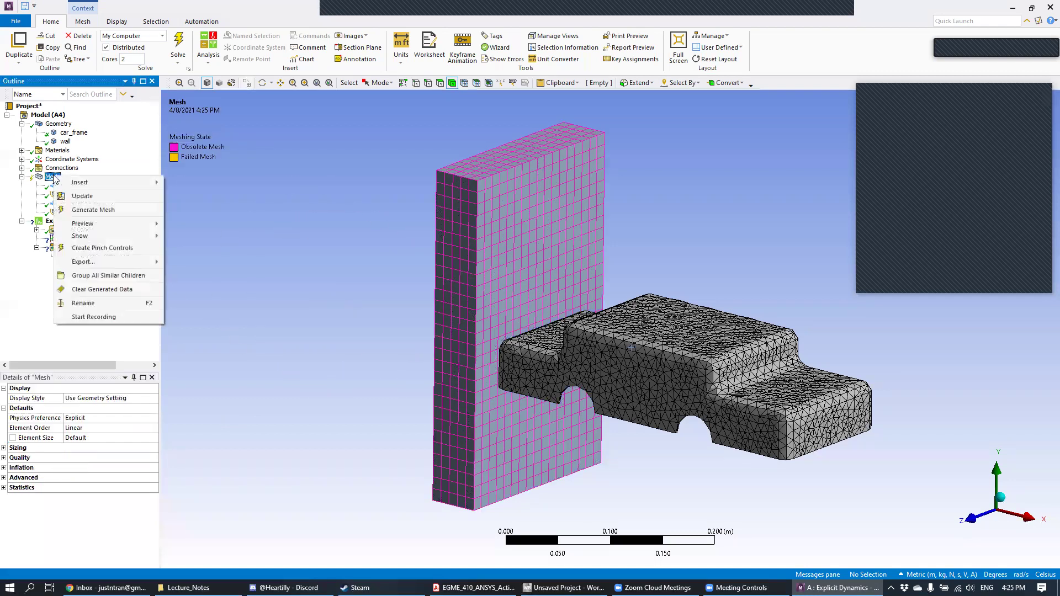
{"action": "left_click", "coordinate": [85, 211]}
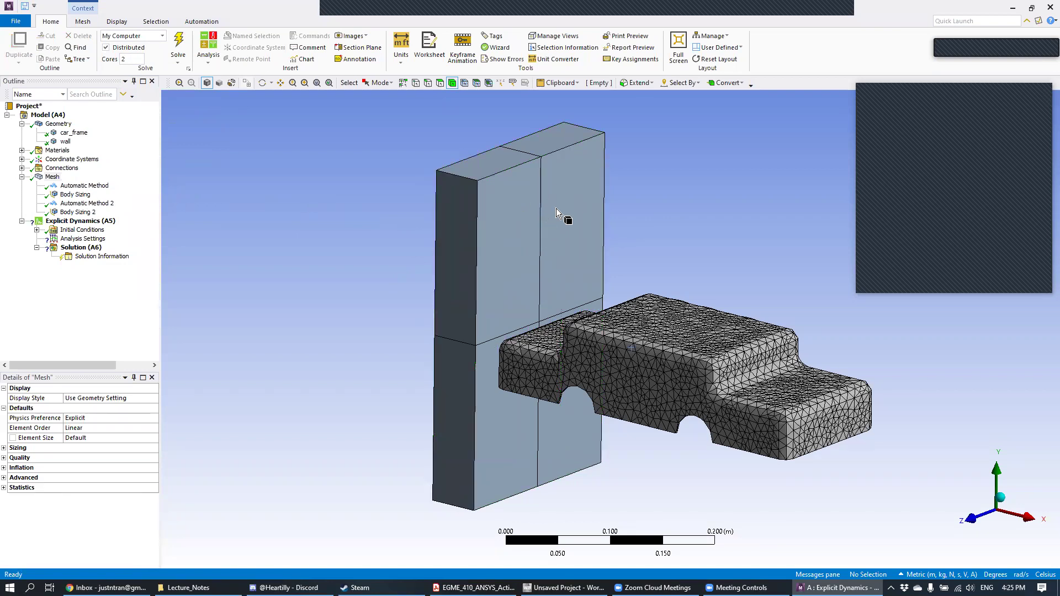
- Set the element size of the wall's Body Sizing to 0.1 m and regenerate the mesh
{"action": "left_click", "coordinate": [75, 195]}
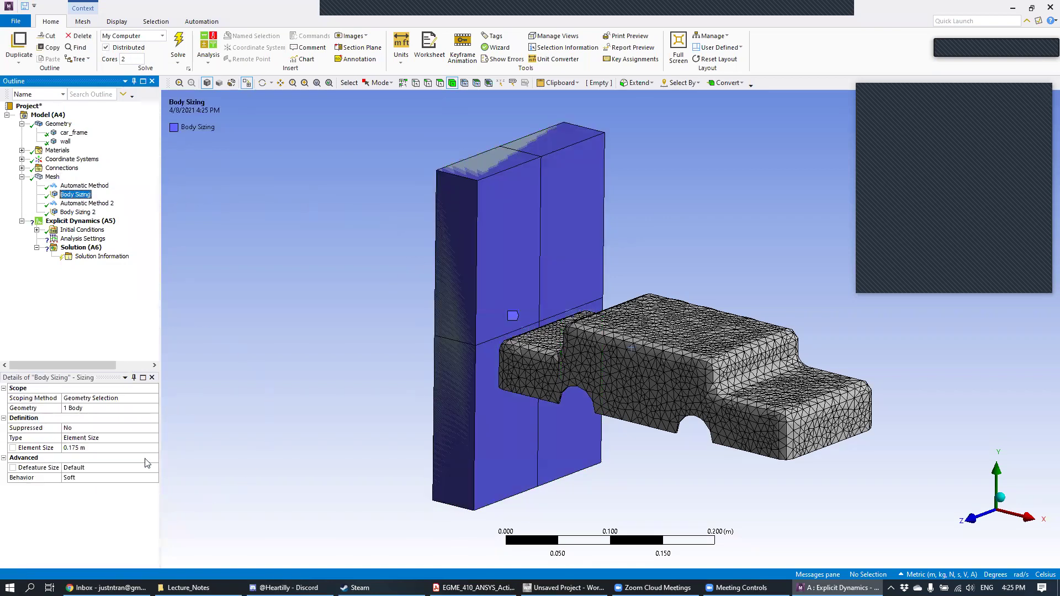
{"action": "left_click", "coordinate": [93, 449]}
{"action": "type", "text": "0"}
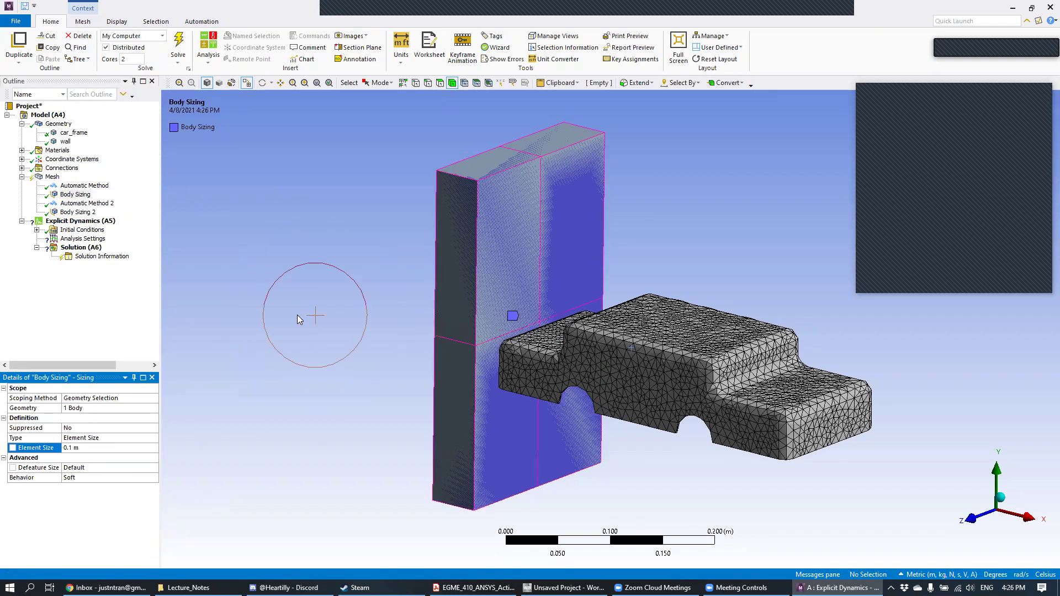
{"action": "right_click", "coordinate": [51, 177]}
{"action": "left_click", "coordinate": [80, 210]}
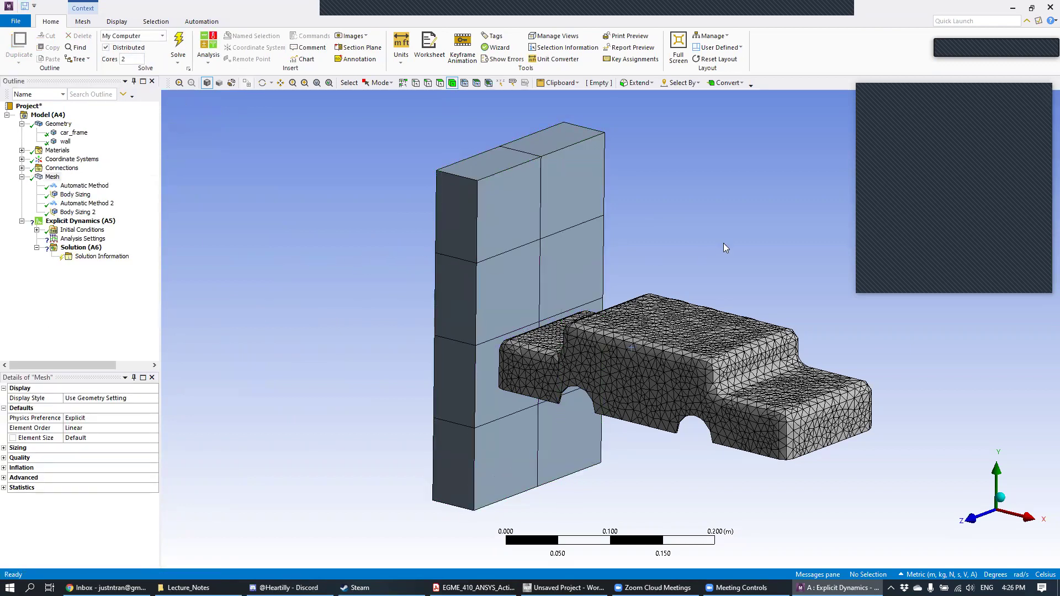
{"action": "middle_click_drag", "start_coordinate": [697, 191], "coordinate": [505, 208]}
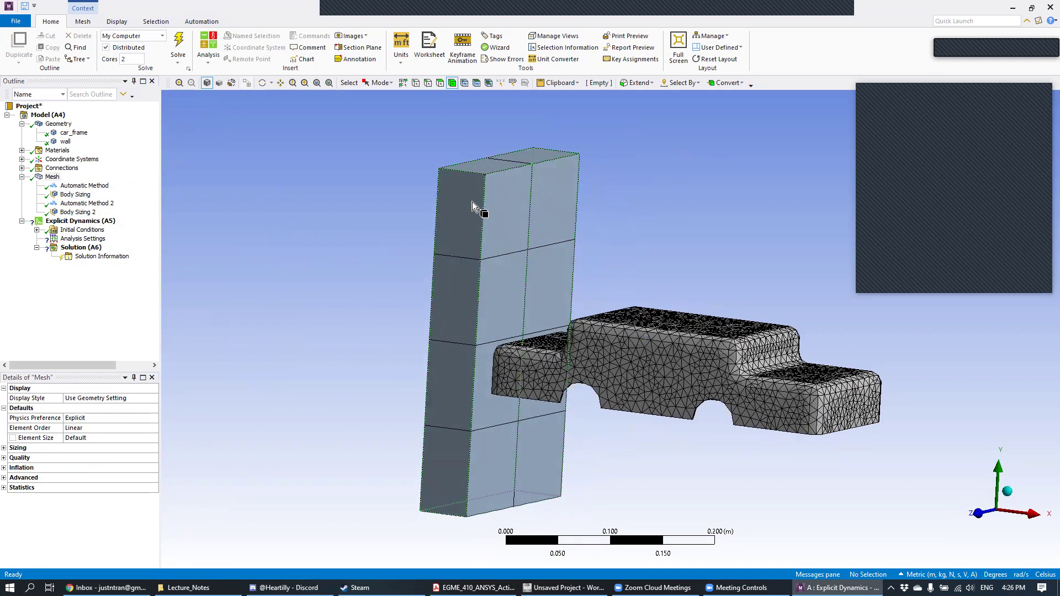
- Inspect the wall and car_frame mesh and expand the mesh statistics to check the node and element counts
{"action": "mouse_move", "coordinate": [612, 201]}
{"action": "middle_mouse_down"}
{"action": "mouse_move", "coordinate": [554, 204]}
{"action": "mouse_move", "coordinate": [596, 204]}
{"action": "middle_mouse_up"}
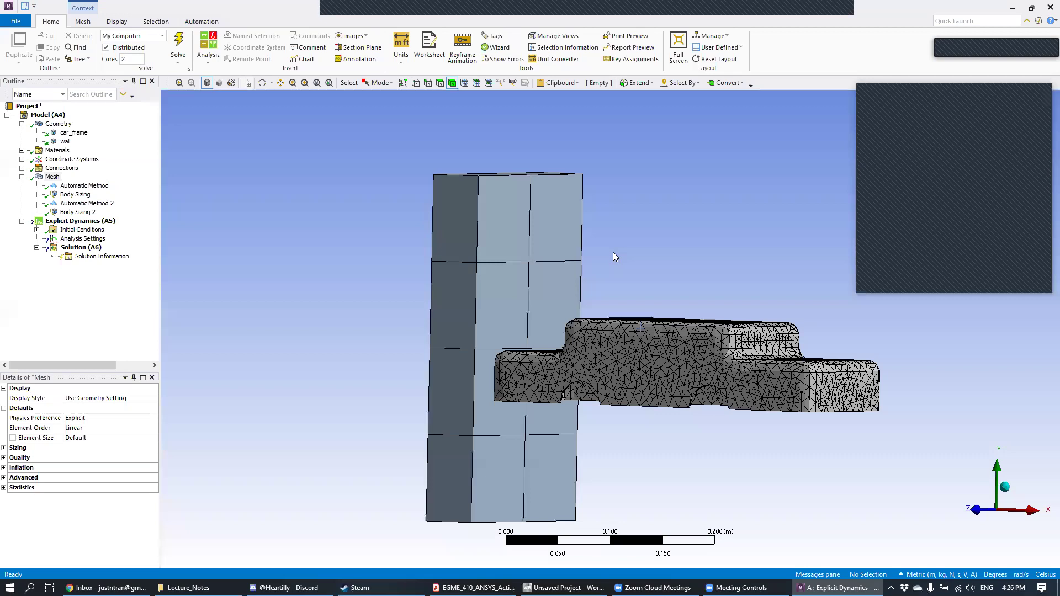
{"action": "middle_click_drag", "start_coordinate": [624, 246], "coordinate": [606, 253]}
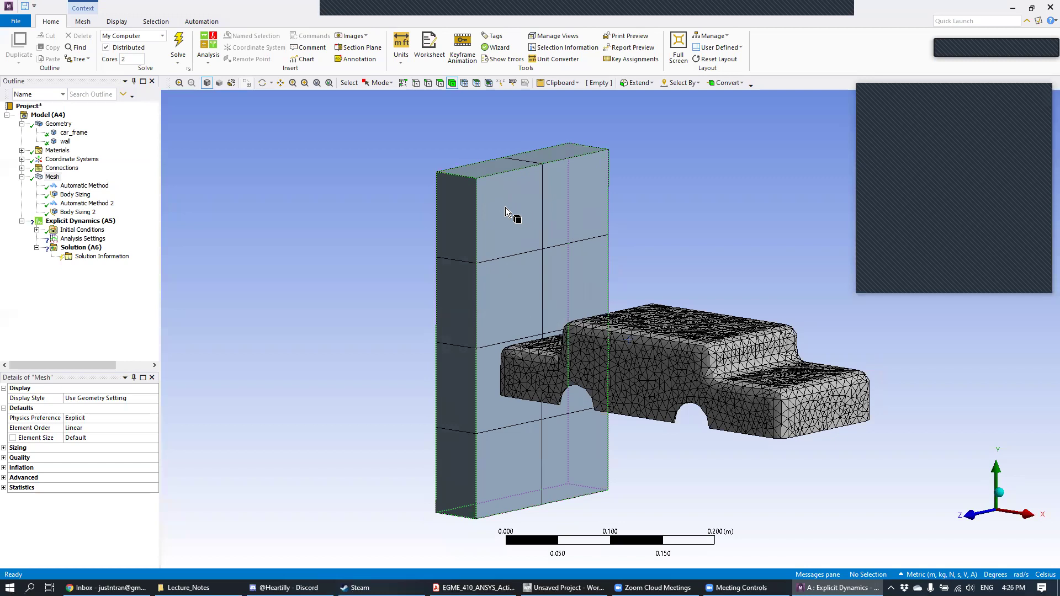
{"action": "left_click", "coordinate": [4, 488]}
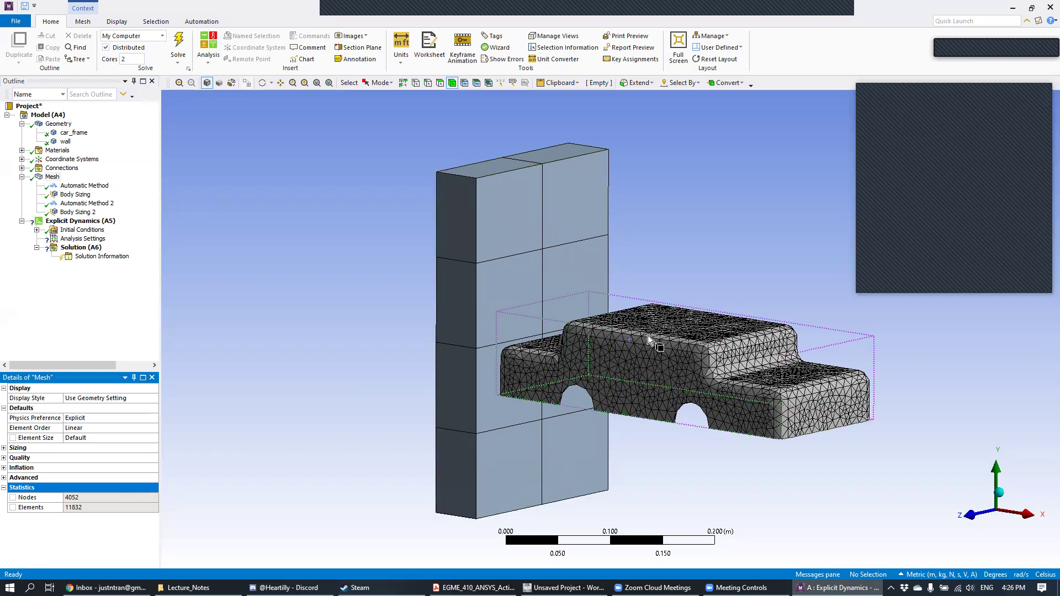
{"action": "middle_click_drag", "start_coordinate": [665, 369], "coordinate": [685, 292]}
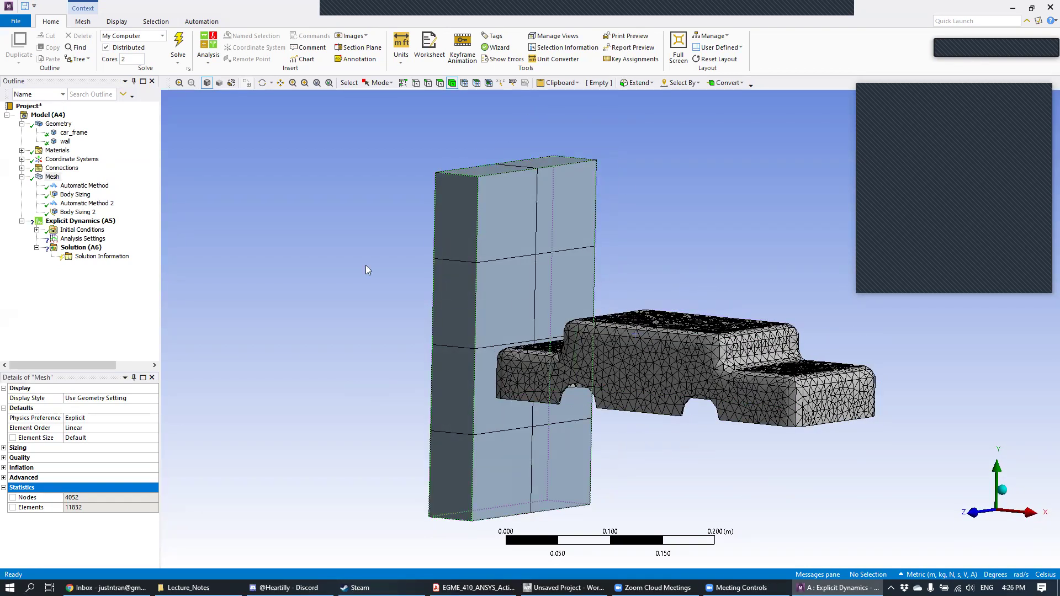
- Set the element size of the car_frame's Body Sizing 2 to 0.01 m and regenerate the mesh
{"action": "left_click", "coordinate": [78, 212]}
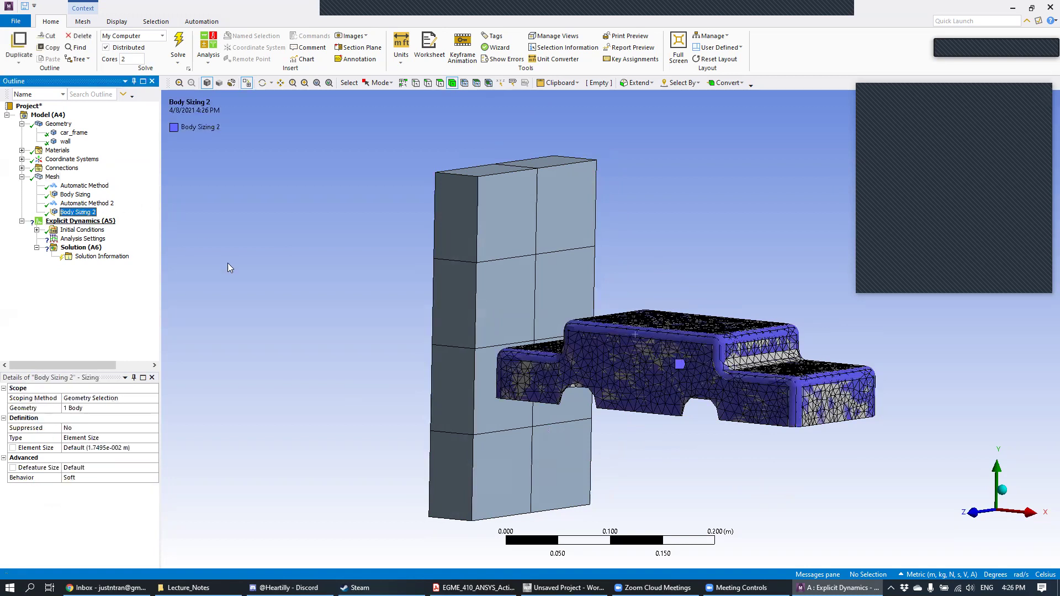
{"action": "middle_click_drag", "start_coordinate": [738, 234], "coordinate": [718, 246]}
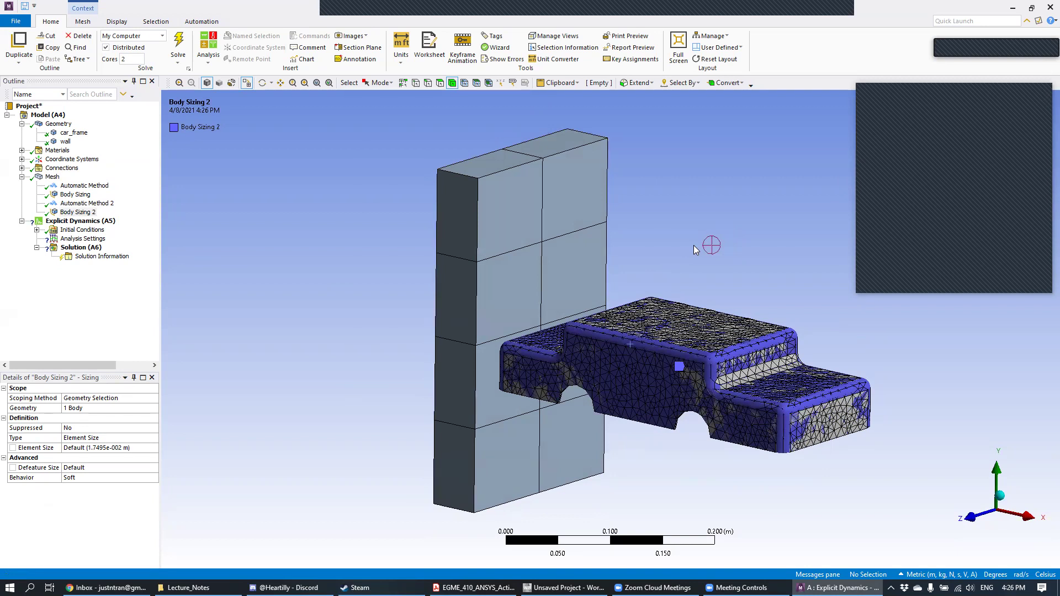
{"action": "left_click", "coordinate": [114, 450]}
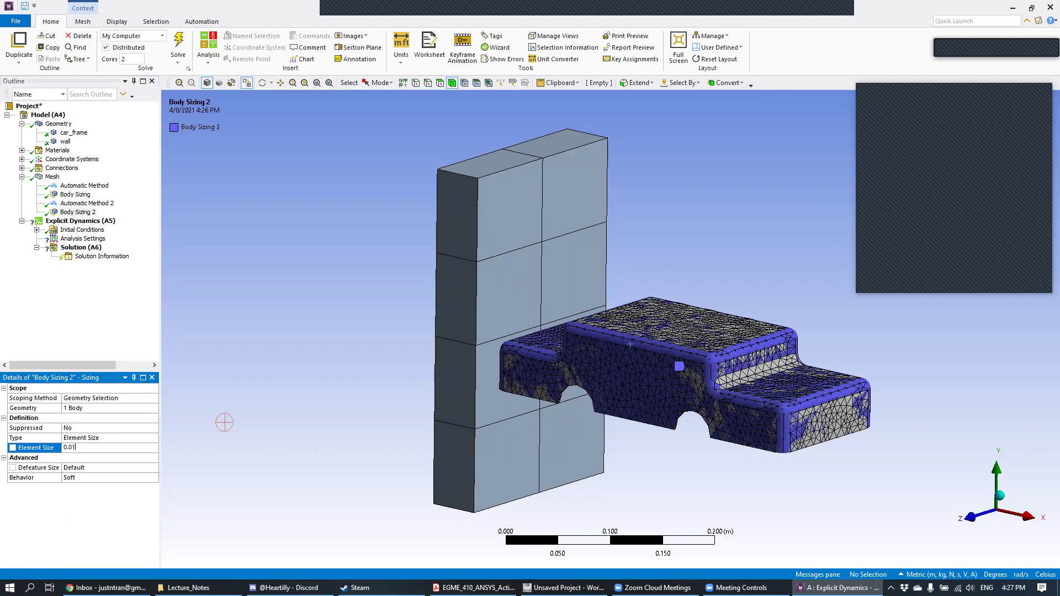
{"action": "key", "text": "Return"}
{"action": "right_click", "coordinate": [52, 178]}
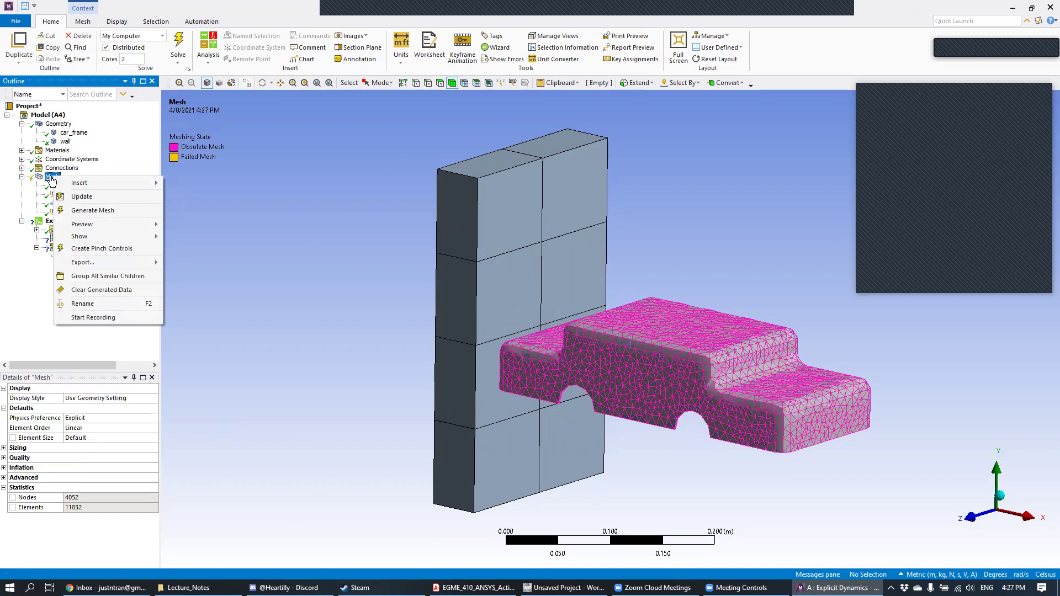
{"action": "left_click", "coordinate": [93, 210]}
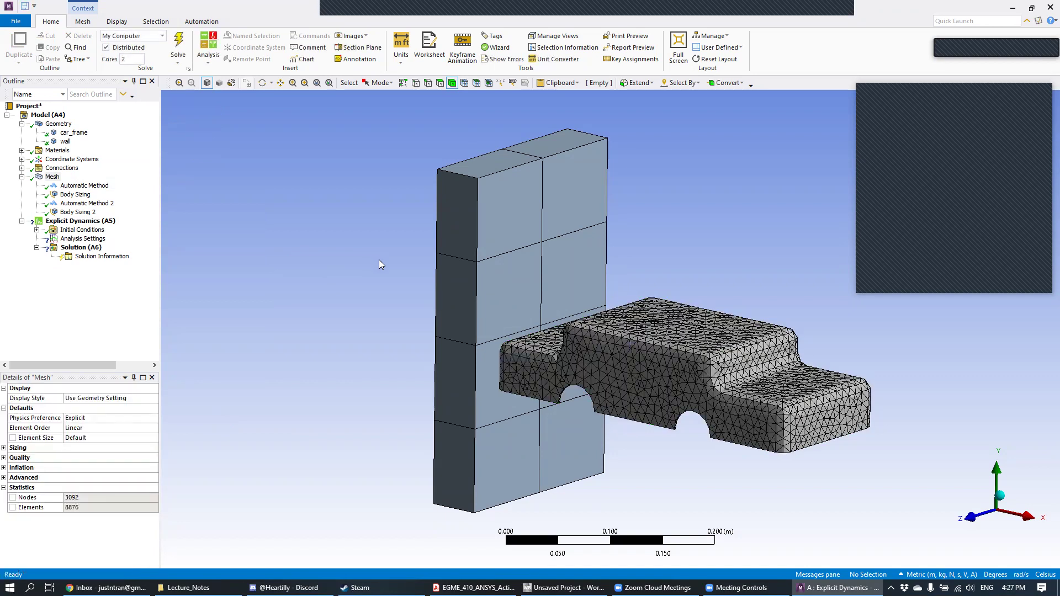
- Set the element size of the car_frame's Body Sizing 2 to 0.005 m and regenerate the mesh
{"action": "middle_click_drag", "start_coordinate": [665, 332], "coordinate": [659, 380]}
{"action": "scroll", "coordinate": [630, 405], "scroll_direction": "up", "scroll_amount": 2}
{"action": "middle_click_drag", "start_coordinate": [638, 422], "coordinate": [433, 320]}
{"action": "left_click", "coordinate": [77, 212]}
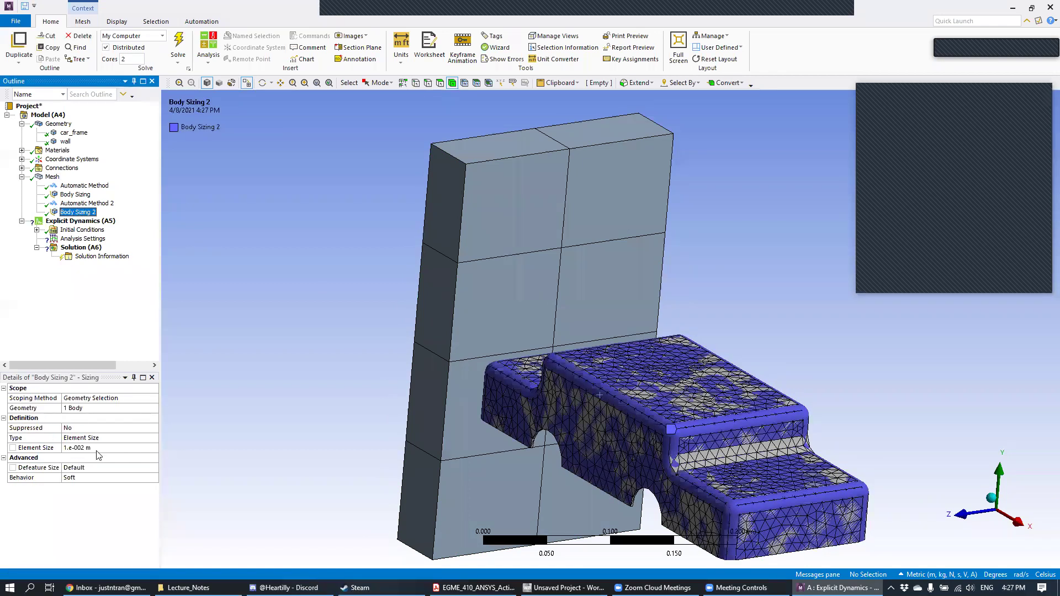
{"action": "left_click", "coordinate": [97, 450]}
{"action": "type", "text": "0.005"}
{"action": "key", "text": "Return"}
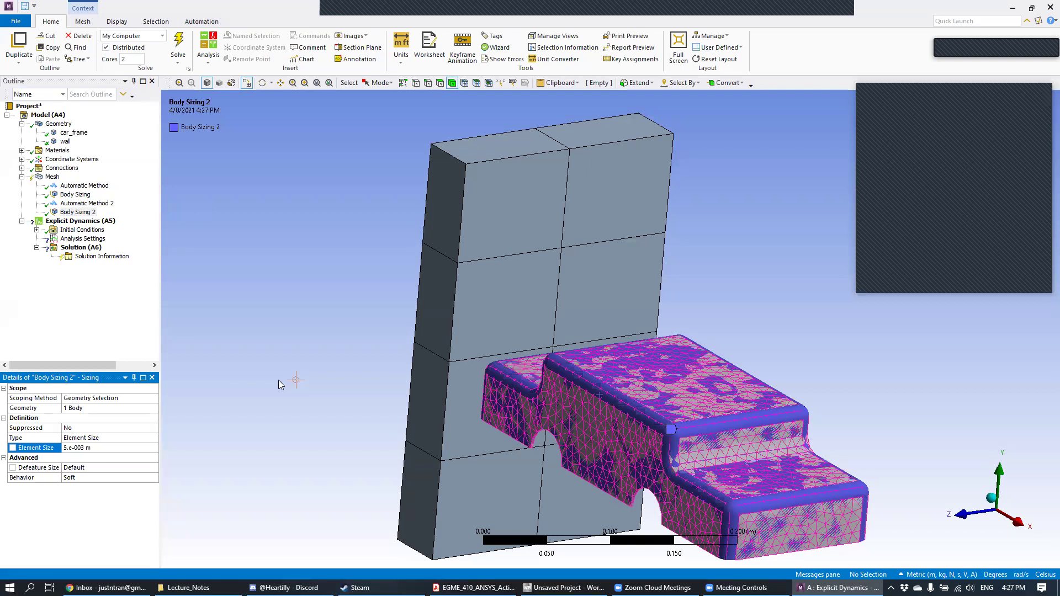
{"action": "right_click", "coordinate": [42, 168]}
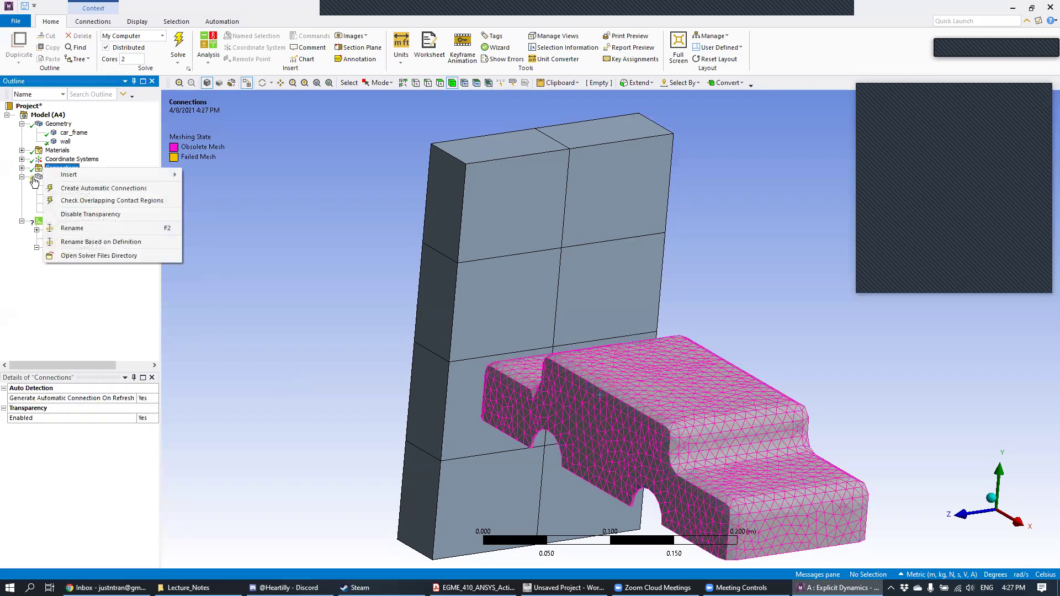
{"action": "right_click", "coordinate": [40, 176]}
{"action": "left_click", "coordinate": [72, 212]}
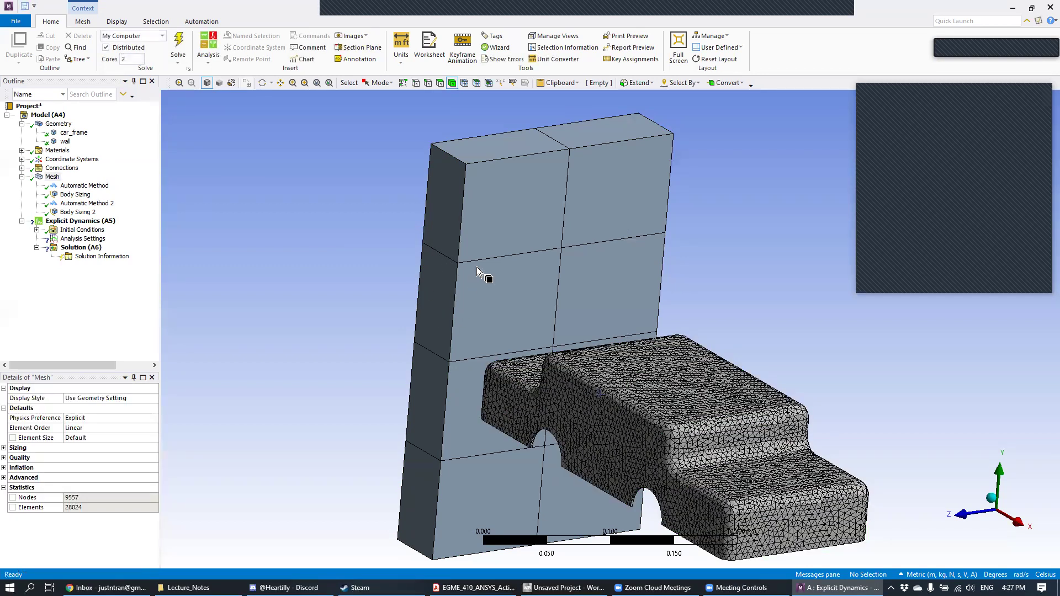
- Review the car_frame and wall properties, the car_frame's method and body sizing, and the refined mesh with its statistics
{"action": "middle_click_drag", "start_coordinate": [470, 266], "coordinate": [503, 264]}
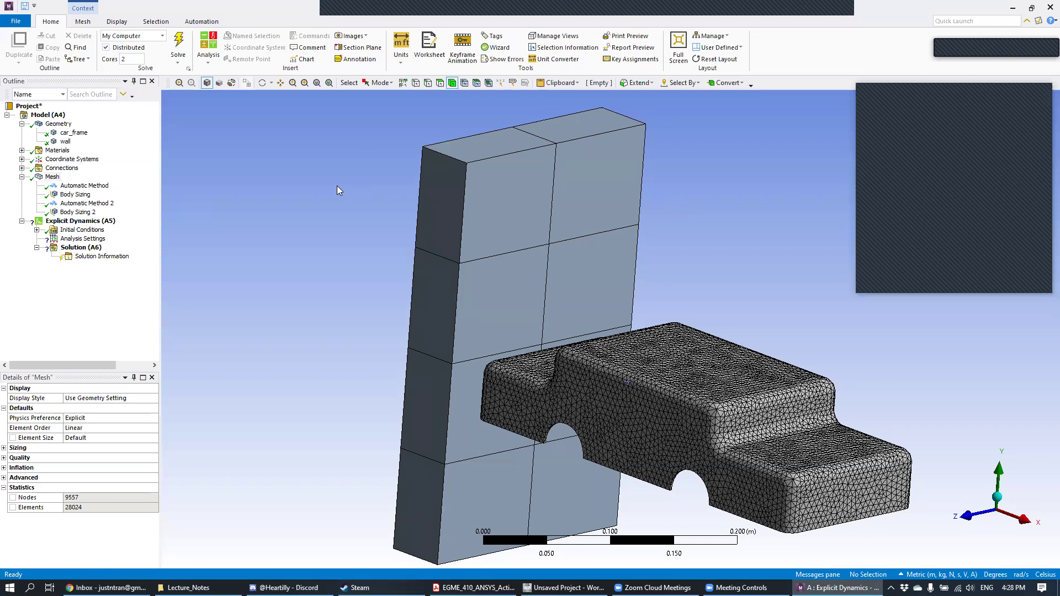
{"action": "left_click", "coordinate": [72, 133]}
{"action": "left_click", "coordinate": [62, 149]}
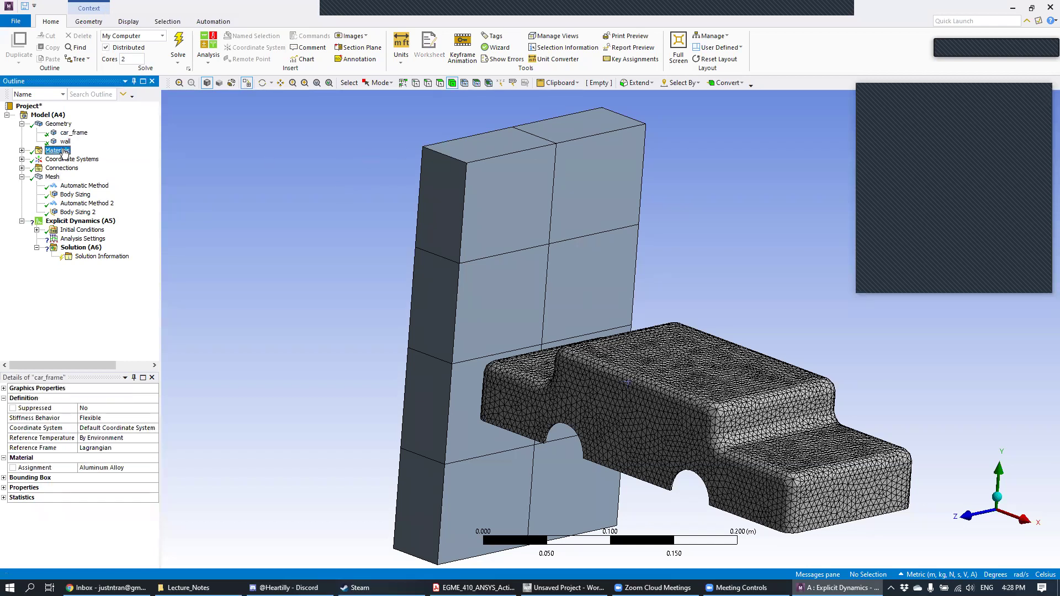
{"action": "left_click", "coordinate": [70, 133]}
{"action": "left_click", "coordinate": [67, 141]}
{"action": "left_click", "coordinate": [88, 213]}
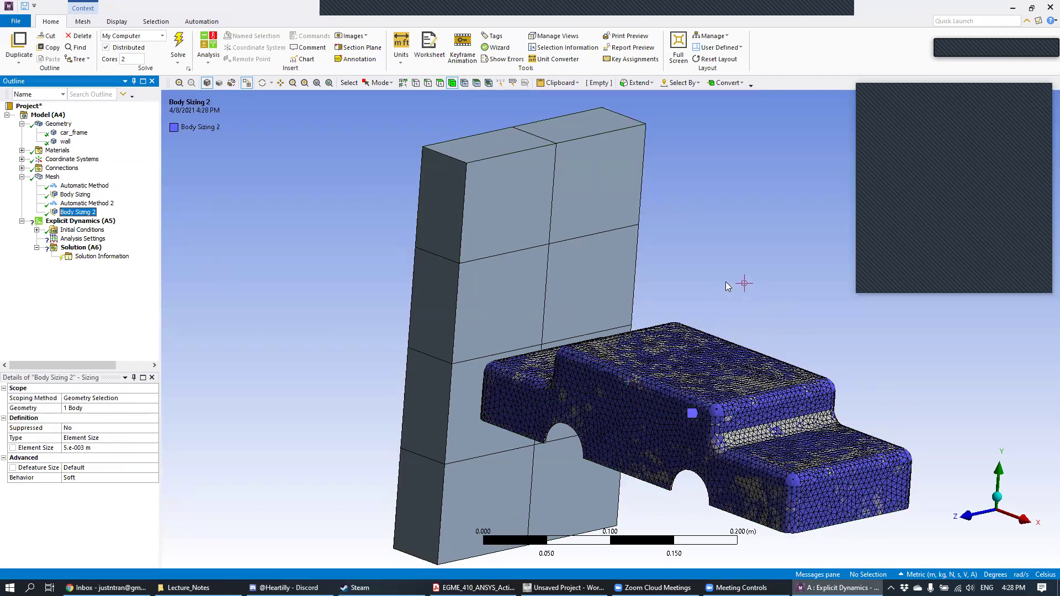
{"action": "middle_click_drag", "start_coordinate": [729, 279], "coordinate": [727, 283]}
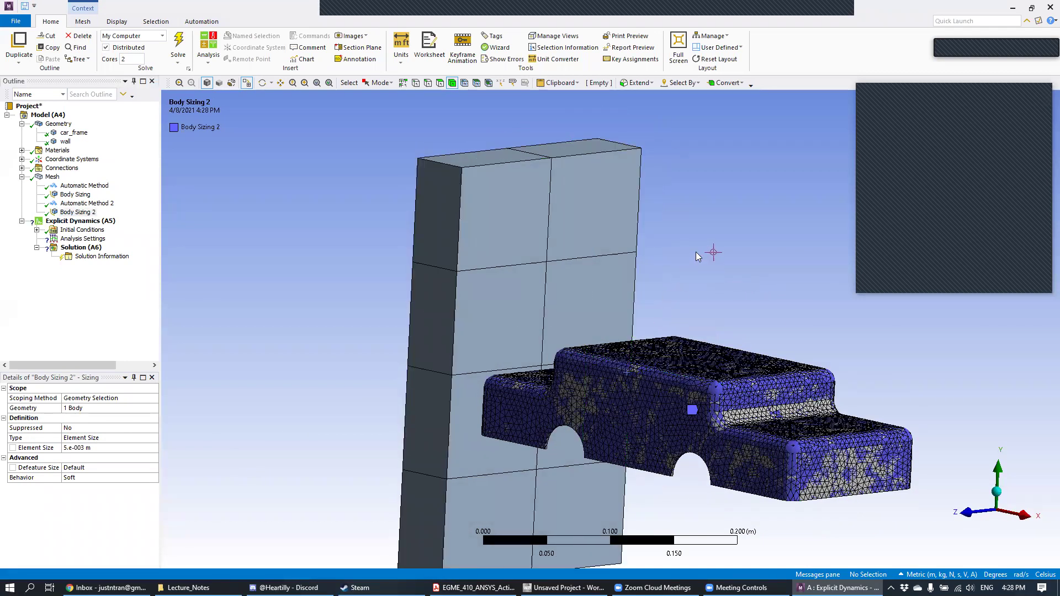
{"action": "middle_click_drag", "start_coordinate": [703, 247], "coordinate": [699, 275]}
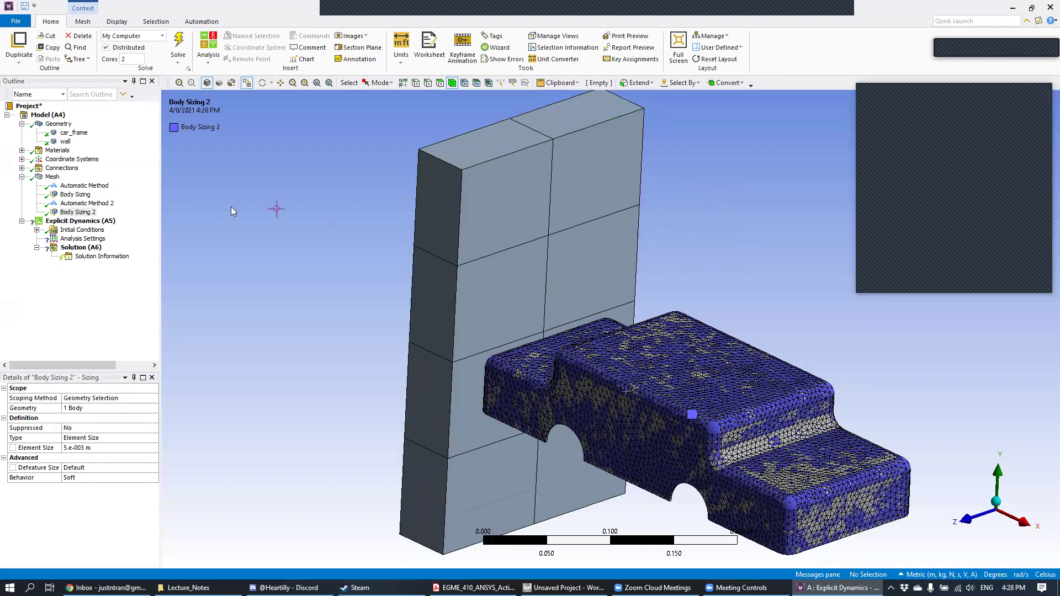
{"action": "left_click", "coordinate": [88, 203]}
{"action": "left_click", "coordinate": [92, 214]}
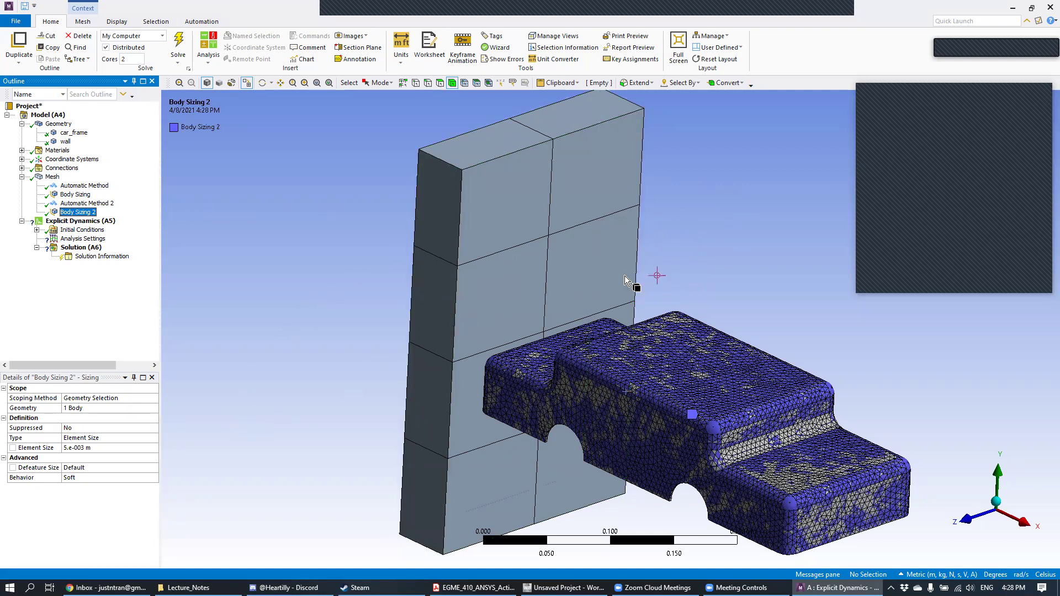
{"action": "left_click", "coordinate": [52, 177]}
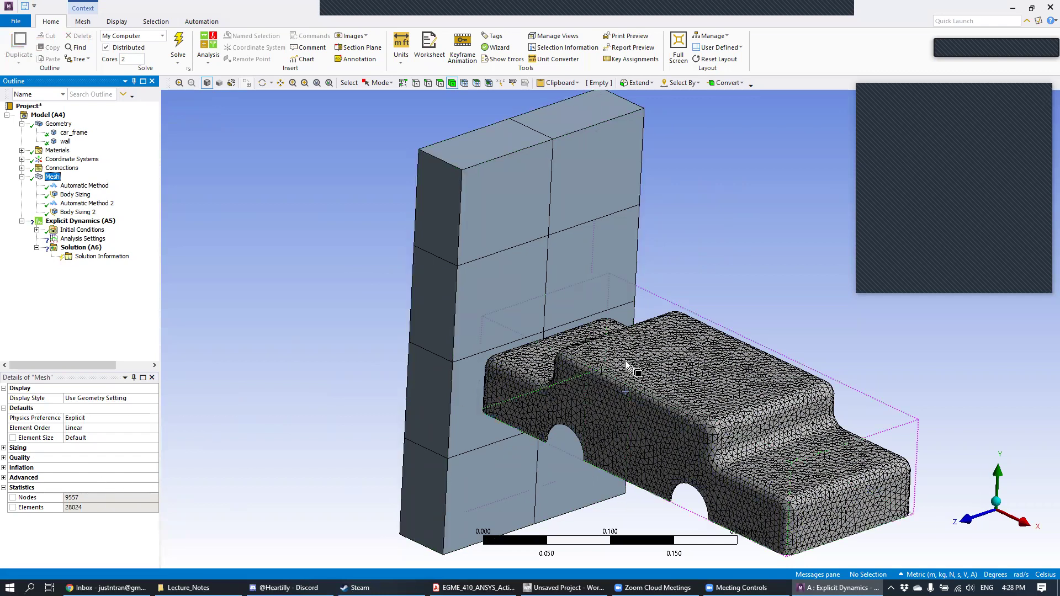
{"action": "middle_click_drag", "start_coordinate": [304, 425], "coordinate": [310, 331]}
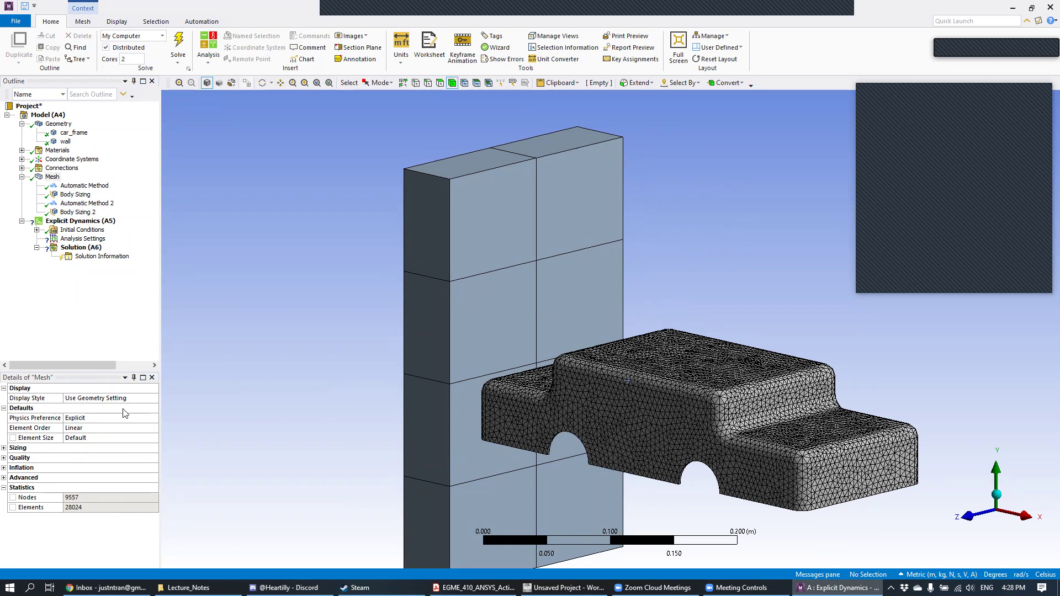
- Set the element size of the car_frame's Body Sizing 2 to 0.0065 m and regenerate the mesh
{"action": "left_click", "coordinate": [78, 212]}
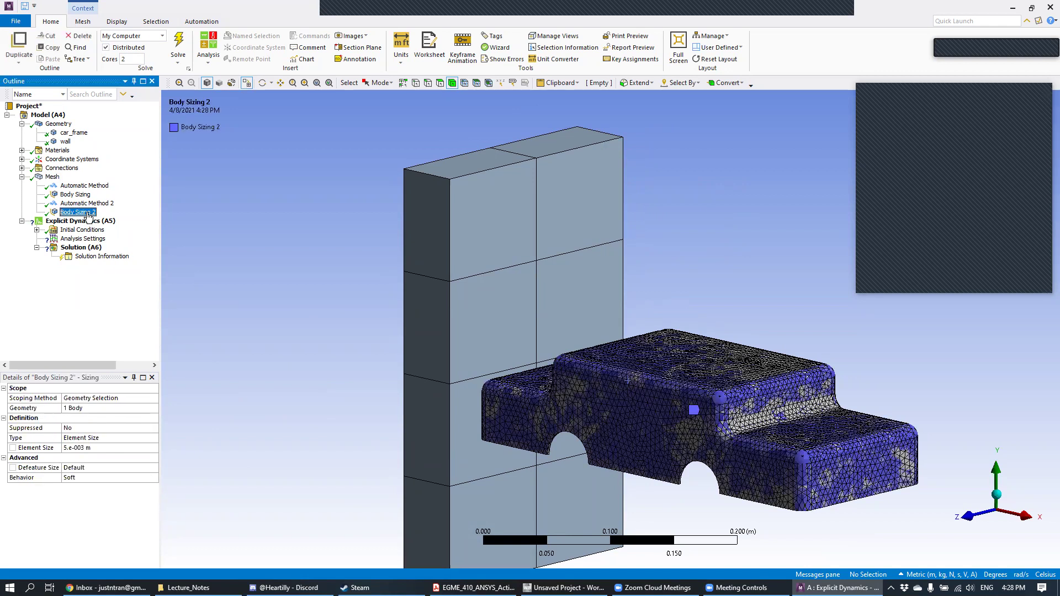
{"action": "left_click", "coordinate": [77, 447]}
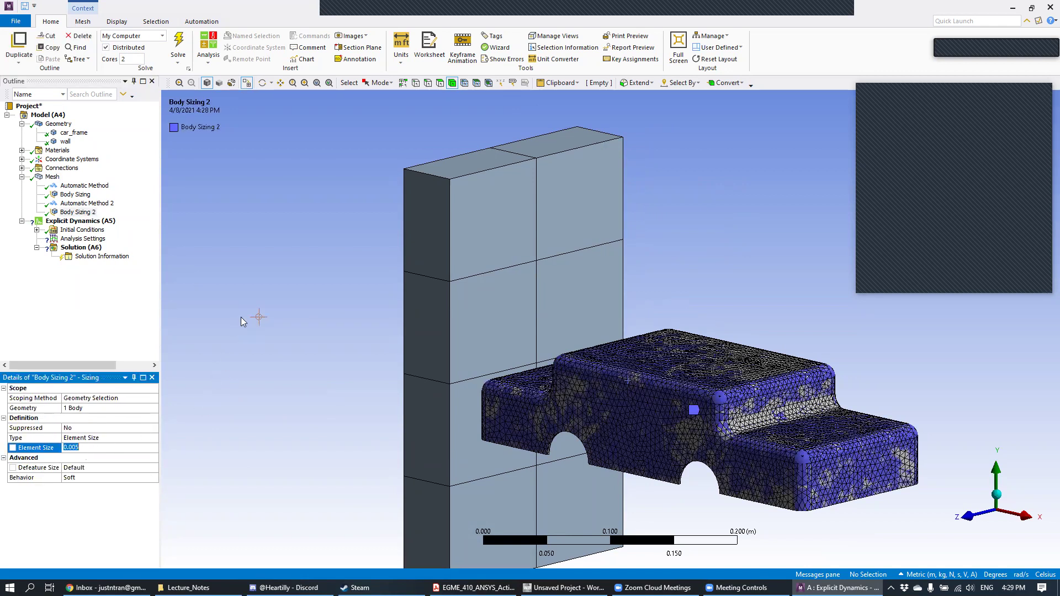
{"action": "type", "text": "0.0065"}
{"action": "key", "text": "Return"}
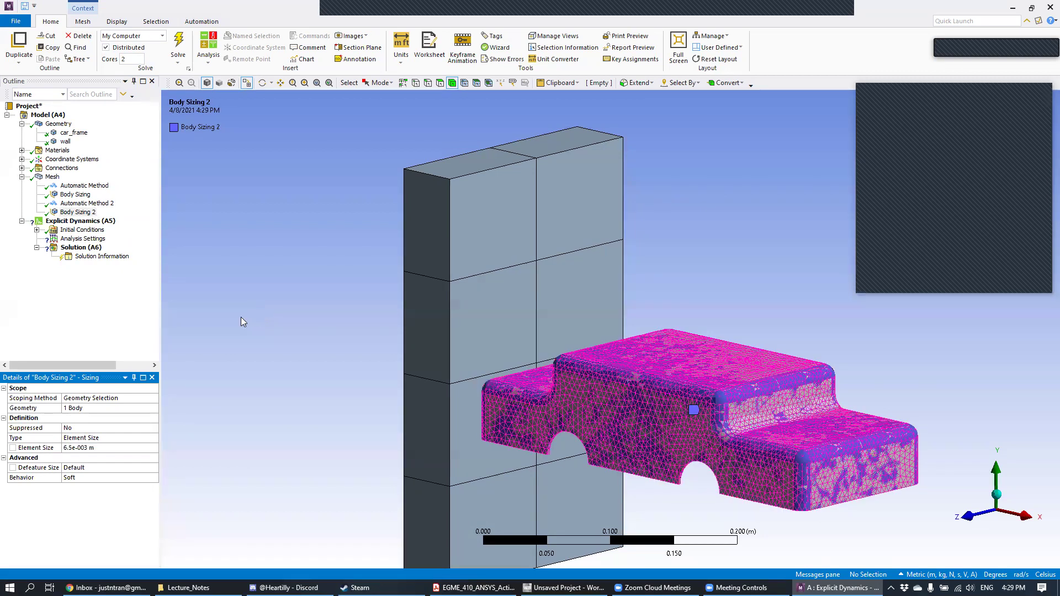
{"action": "right_click", "coordinate": [55, 179]}
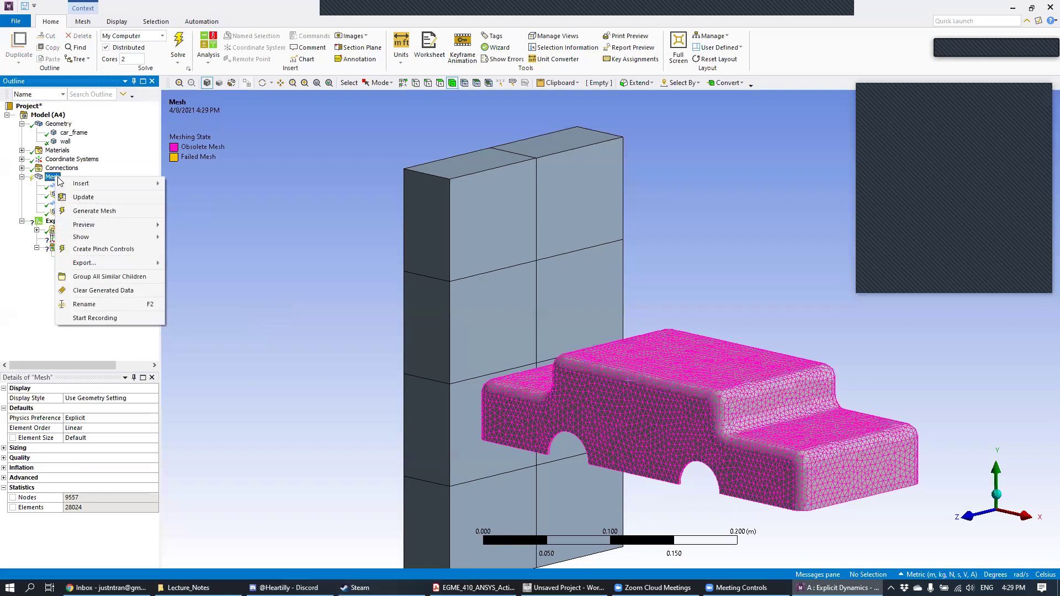
{"action": "left_click", "coordinate": [102, 209]}
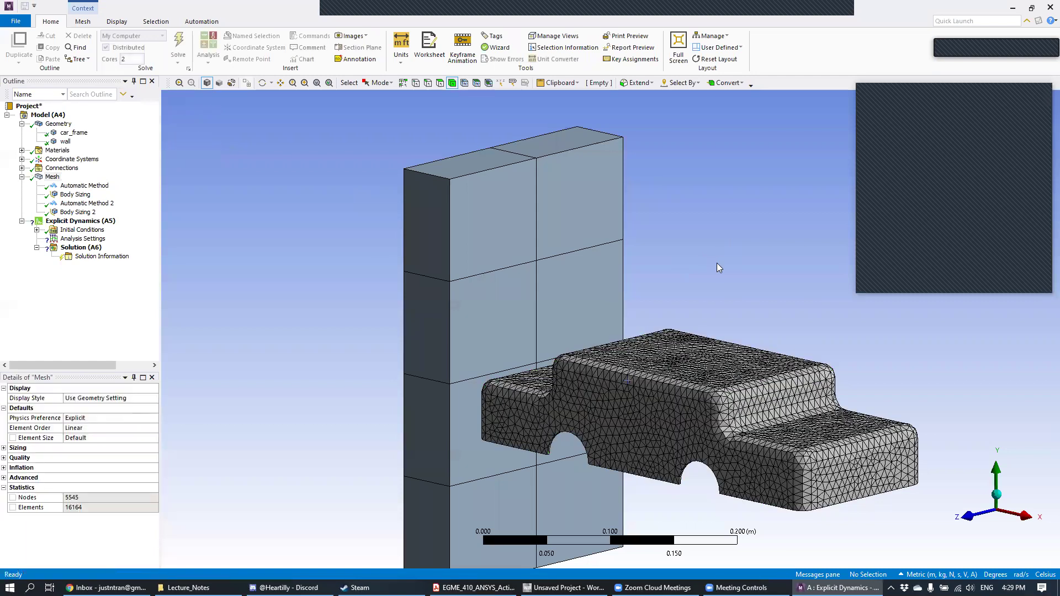
- Compare the car_frame's Body Sizing 2 element size with the node and element counts of the regenerated mesh
{"action": "mouse_move", "coordinate": [740, 259]}
{"action": "middle_mouse_down"}
{"action": "mouse_move", "coordinate": [701, 289]}
{"action": "mouse_move", "coordinate": [740, 255]}
{"action": "mouse_move", "coordinate": [771, 272]}
{"action": "mouse_move", "coordinate": [696, 275]}
{"action": "mouse_move", "coordinate": [700, 257]}
{"action": "mouse_move", "coordinate": [731, 253]}
{"action": "mouse_move", "coordinate": [757, 272]}
{"action": "mouse_move", "coordinate": [708, 270]}
{"action": "mouse_move", "coordinate": [687, 297]}
{"action": "mouse_move", "coordinate": [753, 272]}
{"action": "mouse_move", "coordinate": [734, 275]}
{"action": "middle_mouse_up"}
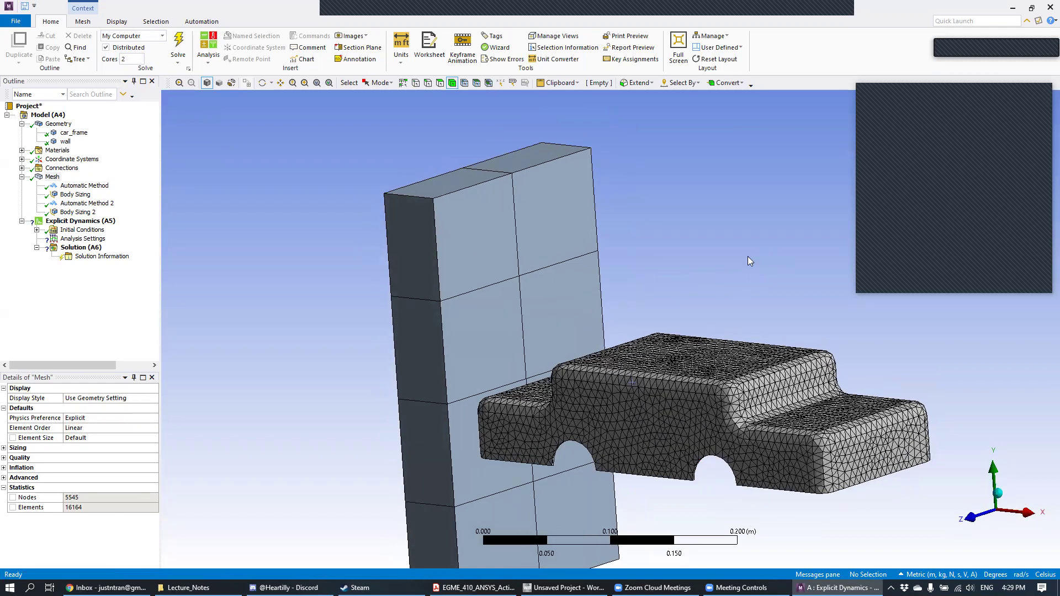
{"action": "left_click", "coordinate": [92, 214]}
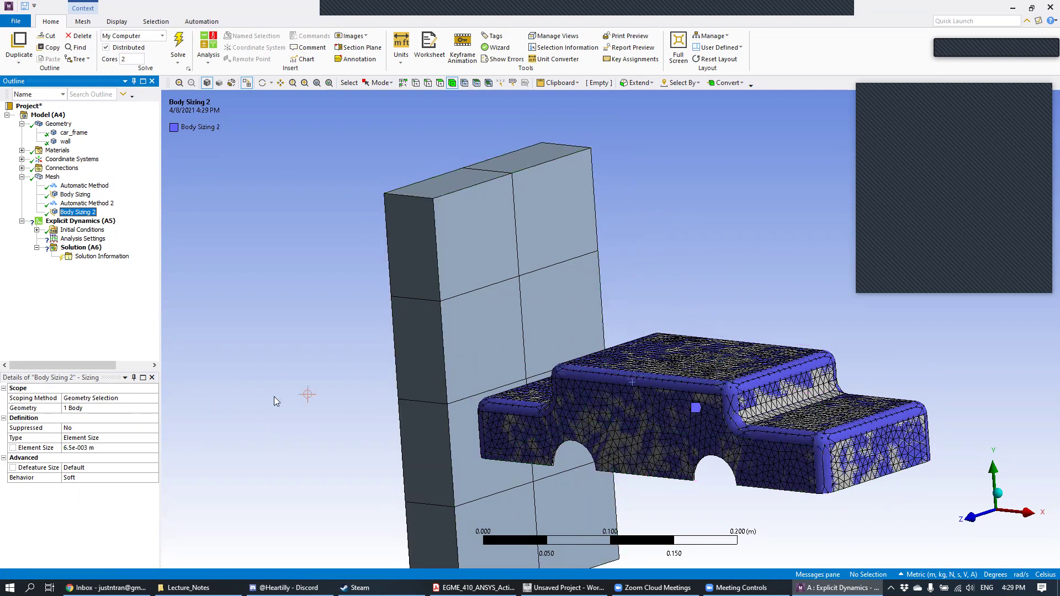
{"action": "left_click", "coordinate": [80, 447]}
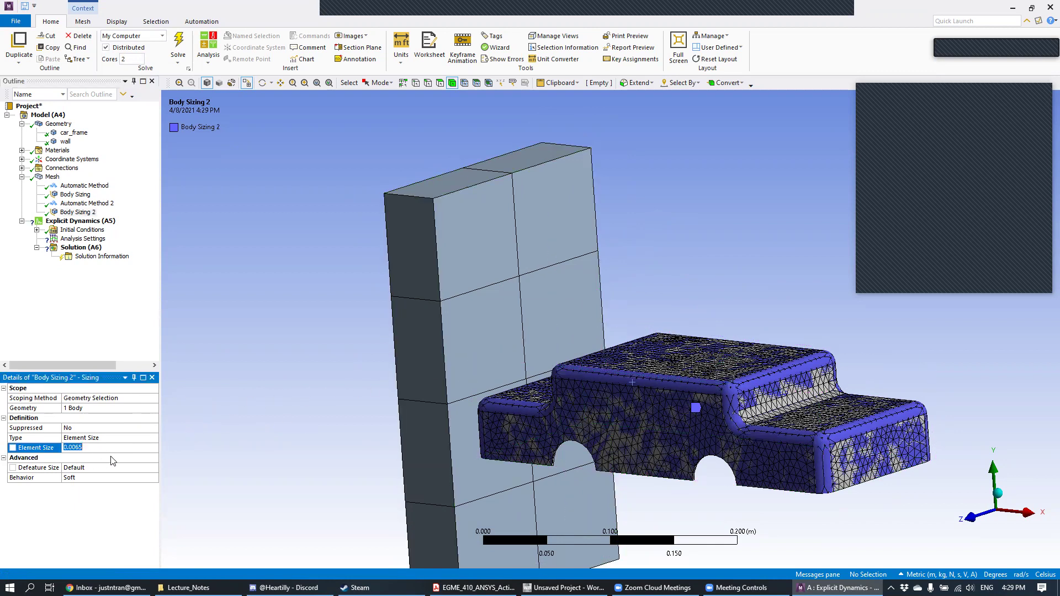
{"action": "left_click", "coordinate": [52, 176]}
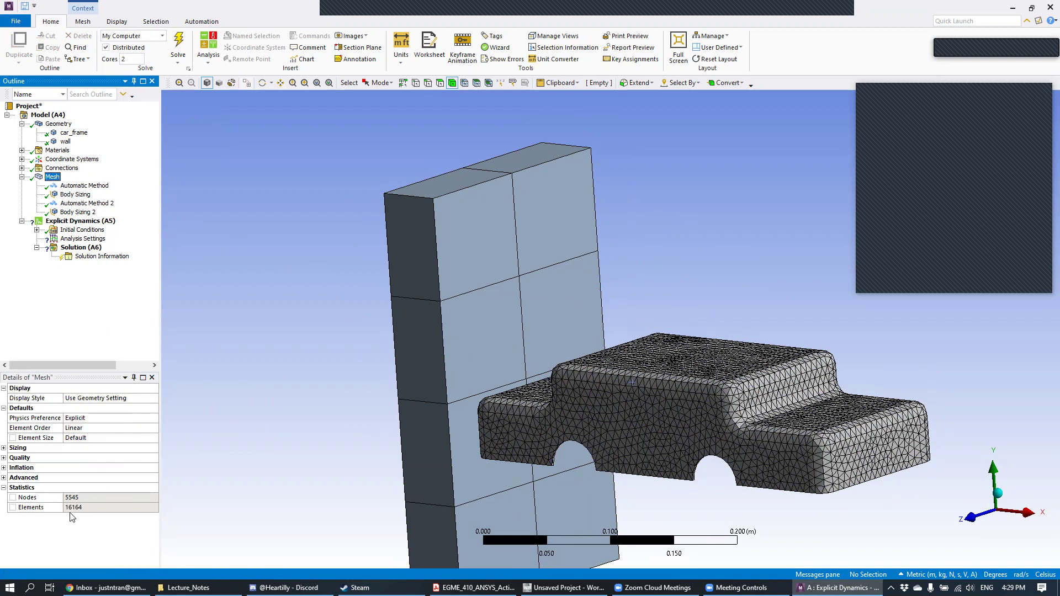
{"action": "middle_click_drag", "start_coordinate": [674, 241], "coordinate": [569, 350]}
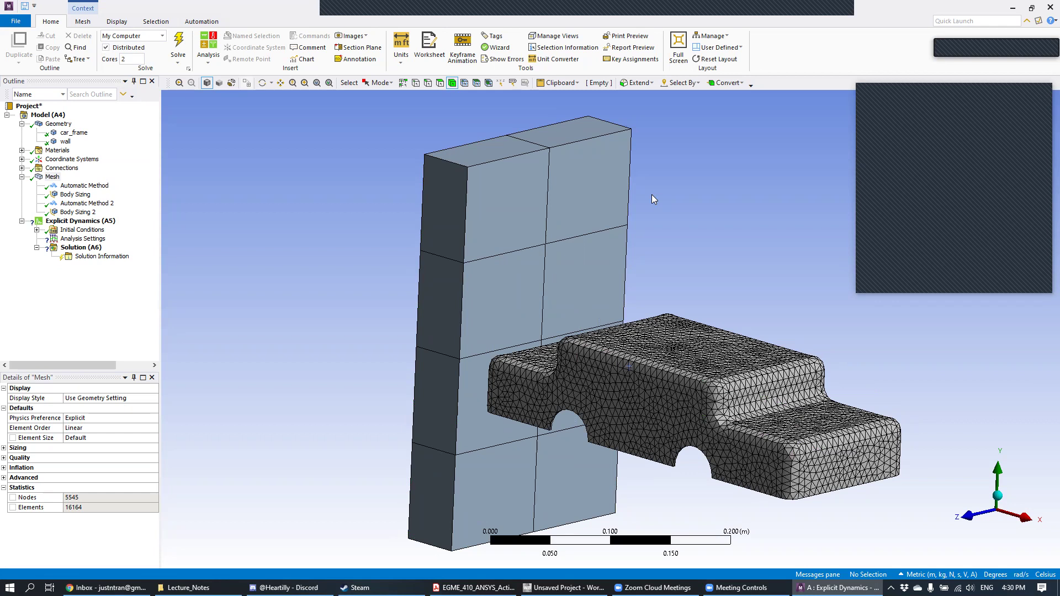
- Insert a Fixed Support into the Explicit Dynamics analysis
{"action": "left_click", "coordinate": [105, 224]}
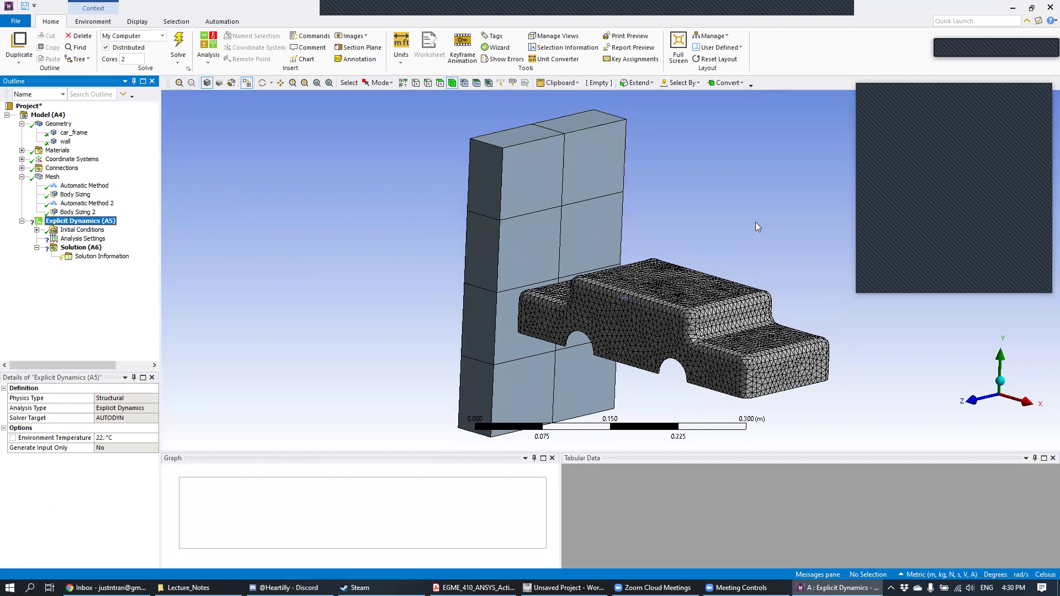
{"action": "middle_click_drag", "start_coordinate": [735, 227], "coordinate": [712, 199]}
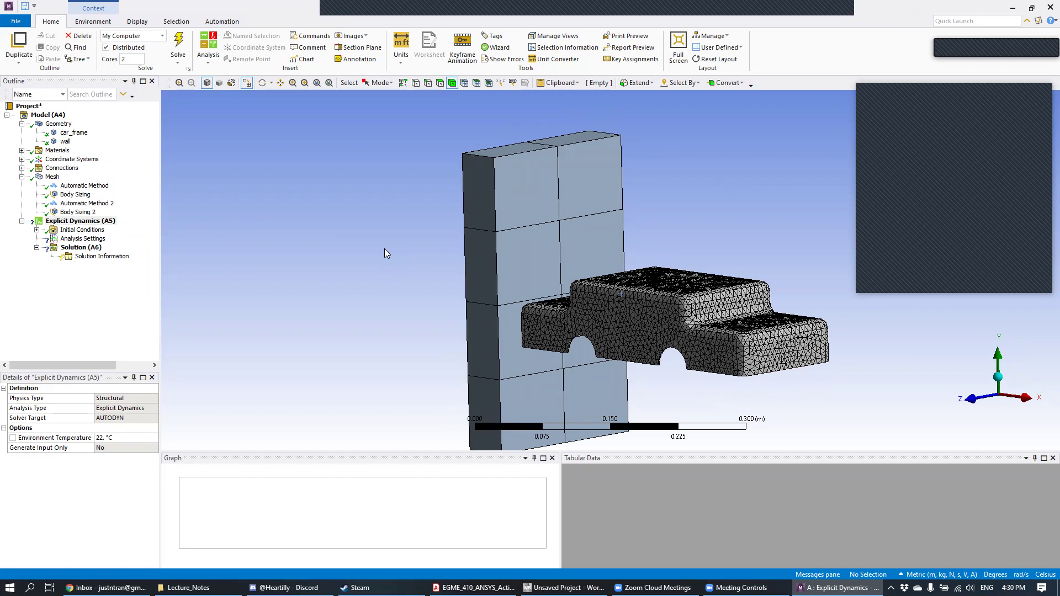
{"action": "middle_click_drag", "start_coordinate": [580, 248], "coordinate": [628, 325]}
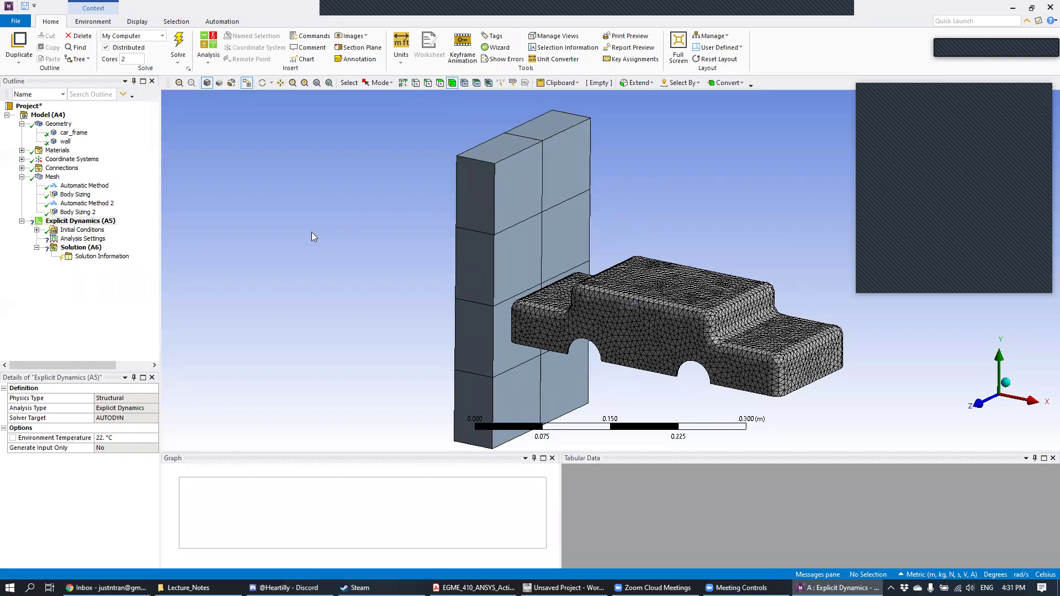
{"action": "left_click", "coordinate": [113, 221]}
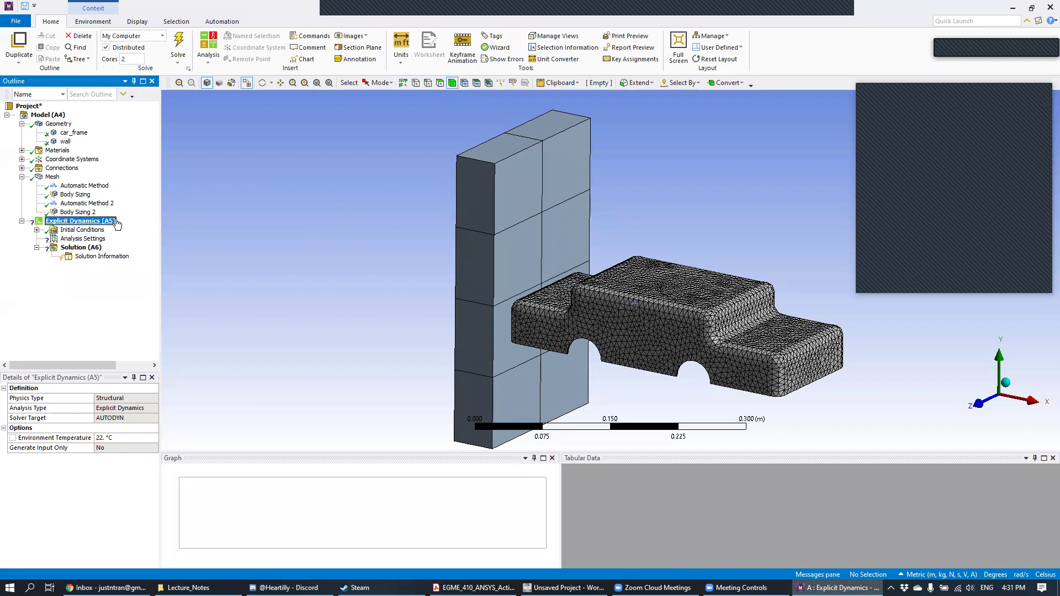
{"action": "right_click", "coordinate": [121, 222]}
{"action": "mouse_move", "coordinate": [123, 224]}
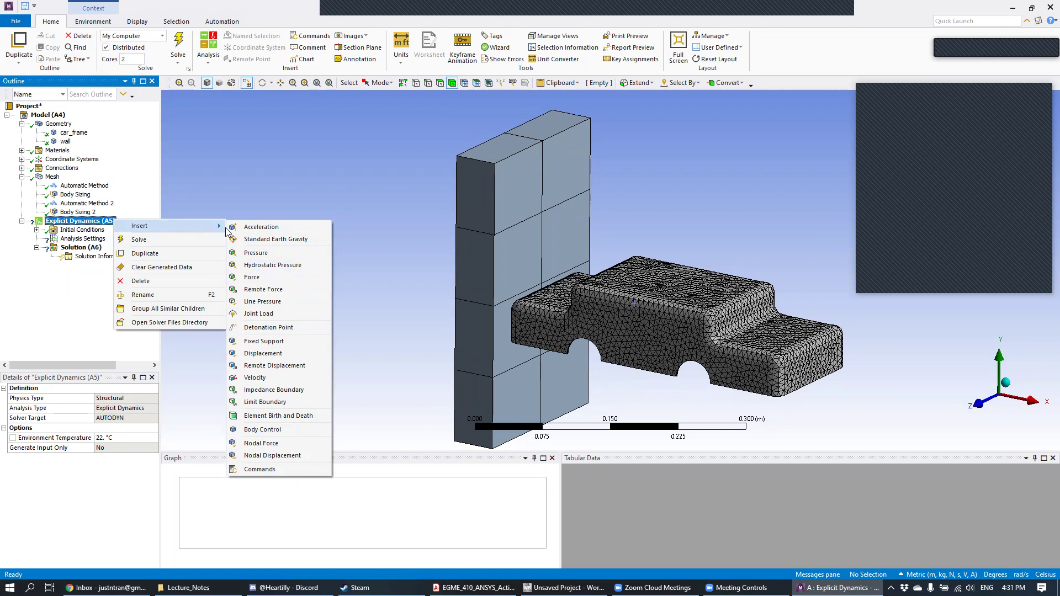
{"action": "left_click", "coordinate": [297, 342]}
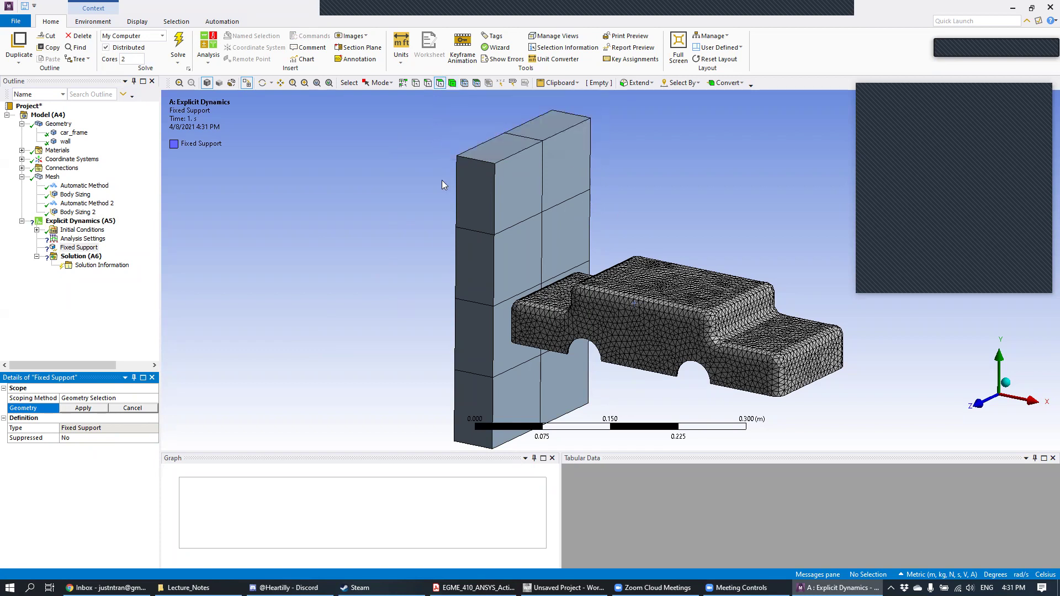
- Scope the fixed support to the wall's four narrow outer faces: top, bottom and both sides
{"action": "left_click", "coordinate": [473, 223]}
{"action": "middle_click_drag", "start_coordinate": [473, 224], "coordinate": [501, 167]}
{"action": "left_click", "coordinate": [502, 167]}
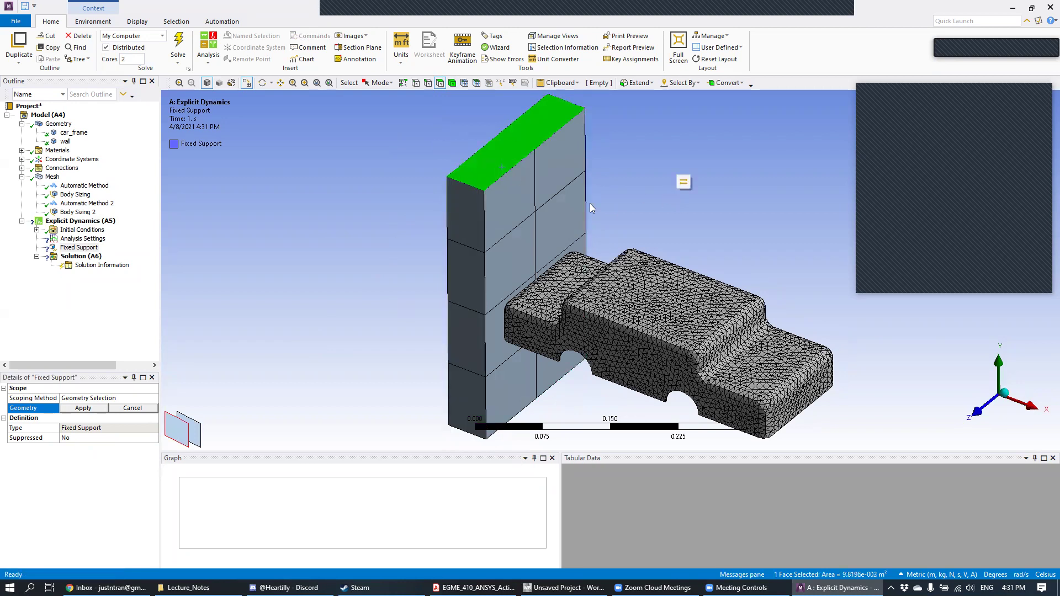
{"action": "left_click", "coordinate": [465, 230], "text": "ctrl"}
{"action": "middle_click_drag", "start_coordinate": [698, 244], "coordinate": [773, 247]}
{"action": "left_click", "coordinate": [790, 240], "text": "ctrl"}
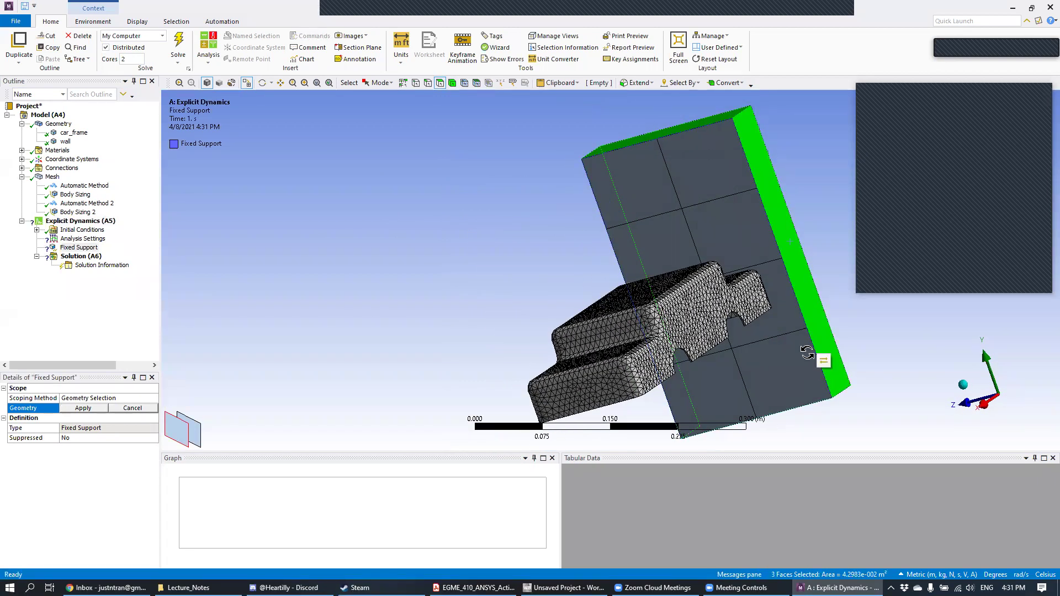
{"action": "middle_click_drag", "start_coordinate": [809, 359], "coordinate": [757, 236]}
{"action": "left_click", "coordinate": [783, 386], "text": "ctrl"}
{"action": "middle_click_drag", "start_coordinate": [755, 364], "coordinate": [859, 337]}
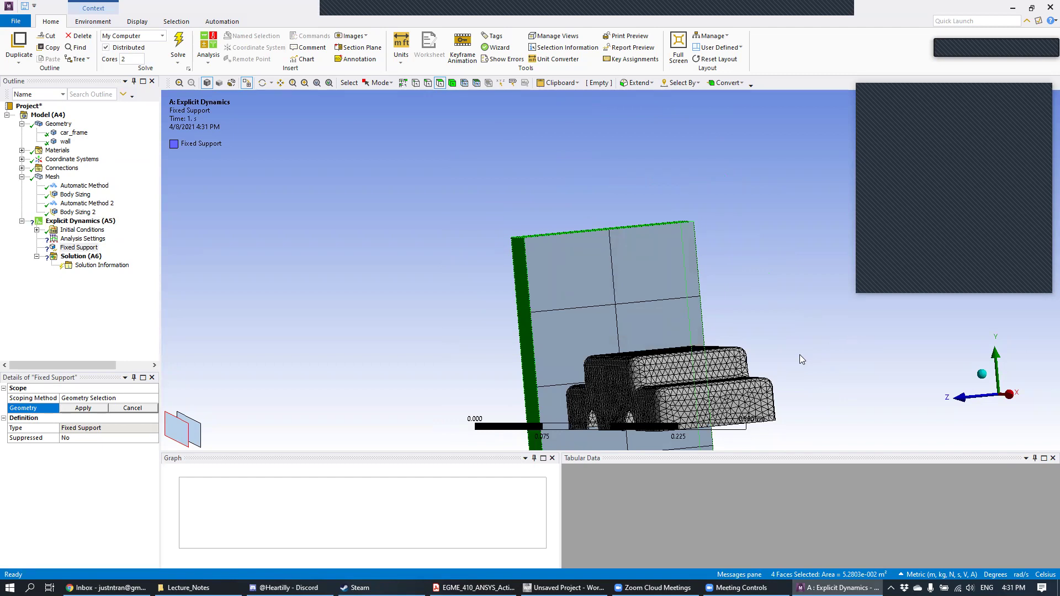
{"action": "left_click", "coordinate": [83, 408]}
- Examine the wall's fixed faces, its large face towards the car, and the car frame from several angles
{"action": "middle_click_drag", "start_coordinate": [725, 250], "coordinate": [473, 183]}
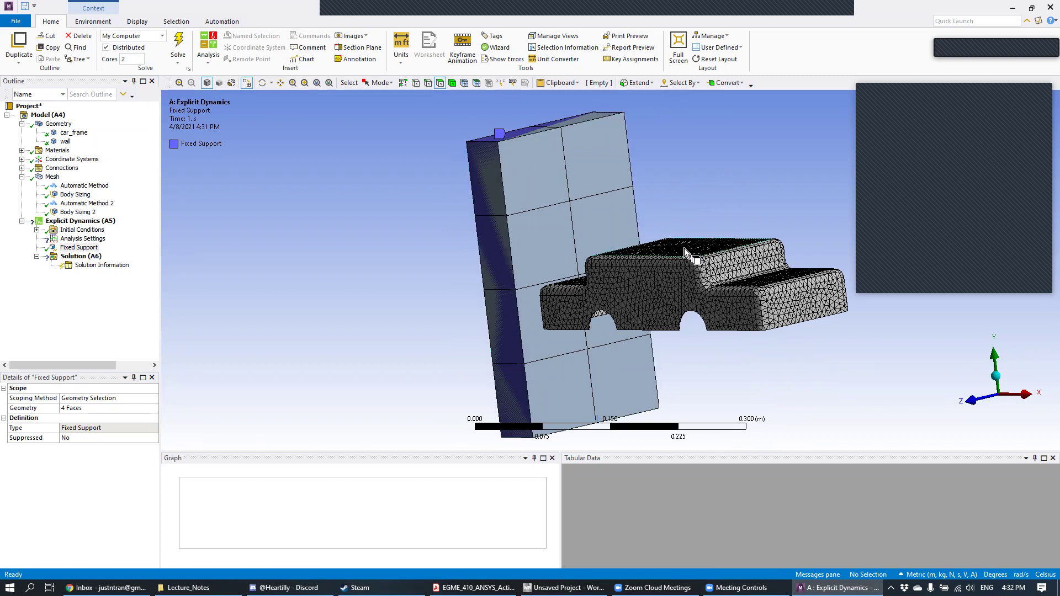
{"action": "mouse_move", "coordinate": [719, 145]}
{"action": "middle_mouse_down"}
{"action": "mouse_move", "coordinate": [651, 154]}
{"action": "mouse_move", "coordinate": [706, 138]}
{"action": "middle_mouse_up"}
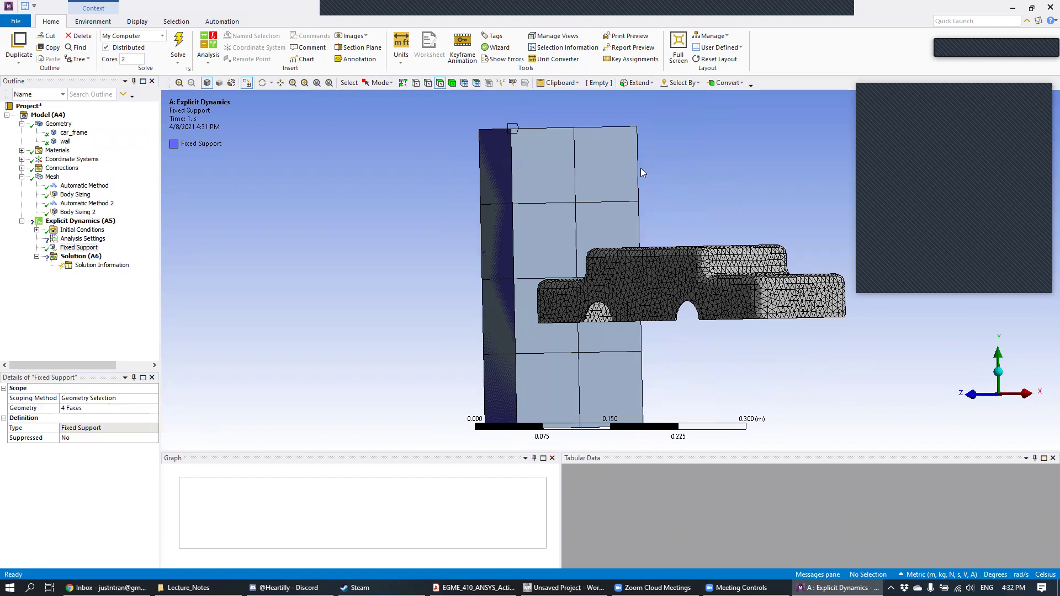
{"action": "middle_click_drag", "start_coordinate": [529, 216], "coordinate": [565, 224]}
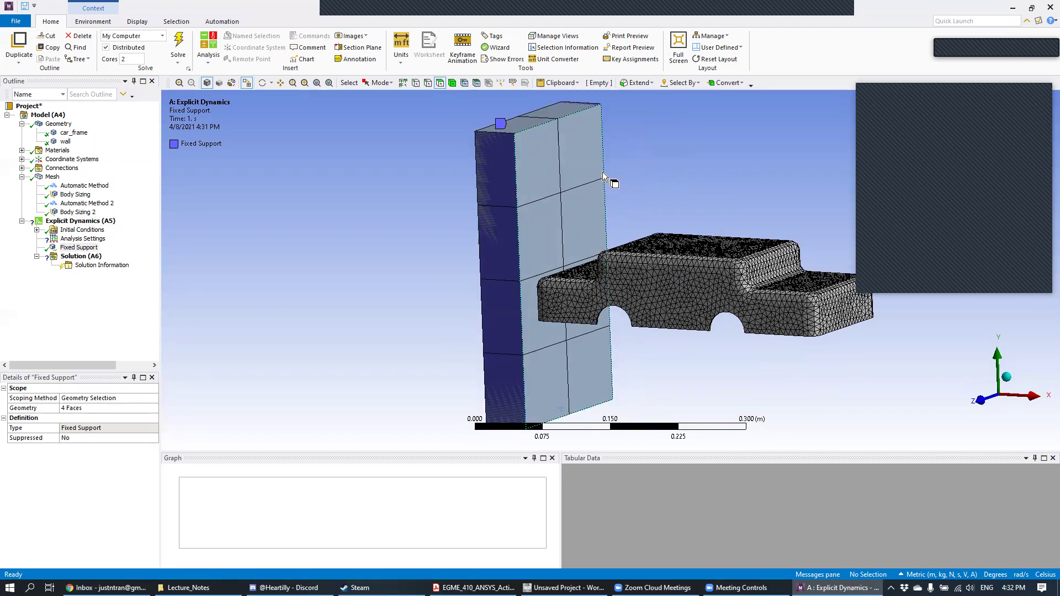
{"action": "middle_click_drag", "start_coordinate": [681, 168], "coordinate": [701, 185], "text": "ctrl"}
{"action": "scroll", "coordinate": [647, 225], "scroll_direction": "up", "scroll_amount": 3}
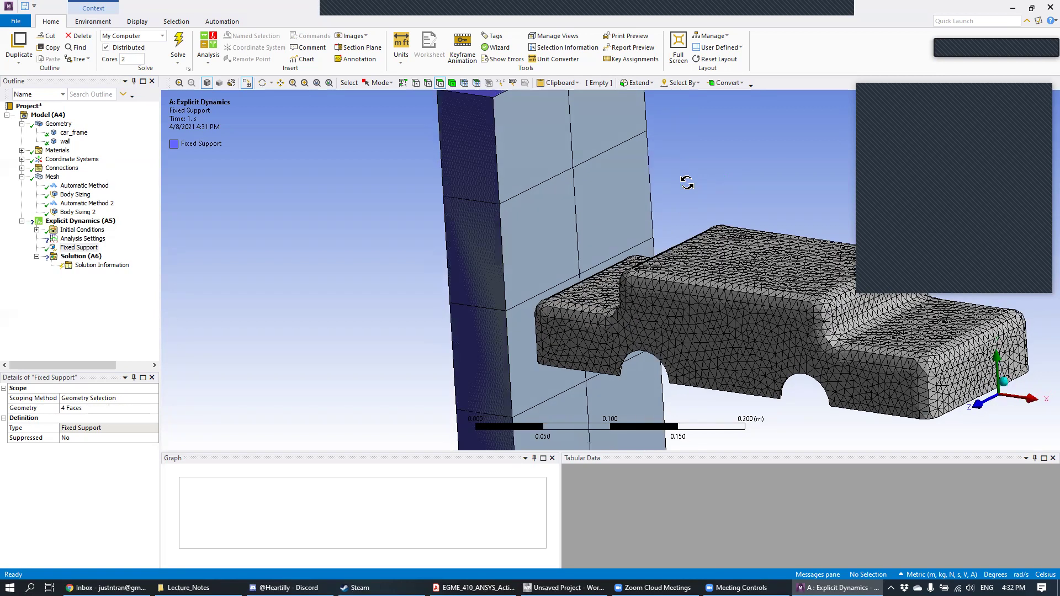
{"action": "scroll", "coordinate": [630, 232], "scroll_direction": "down", "scroll_amount": 2}
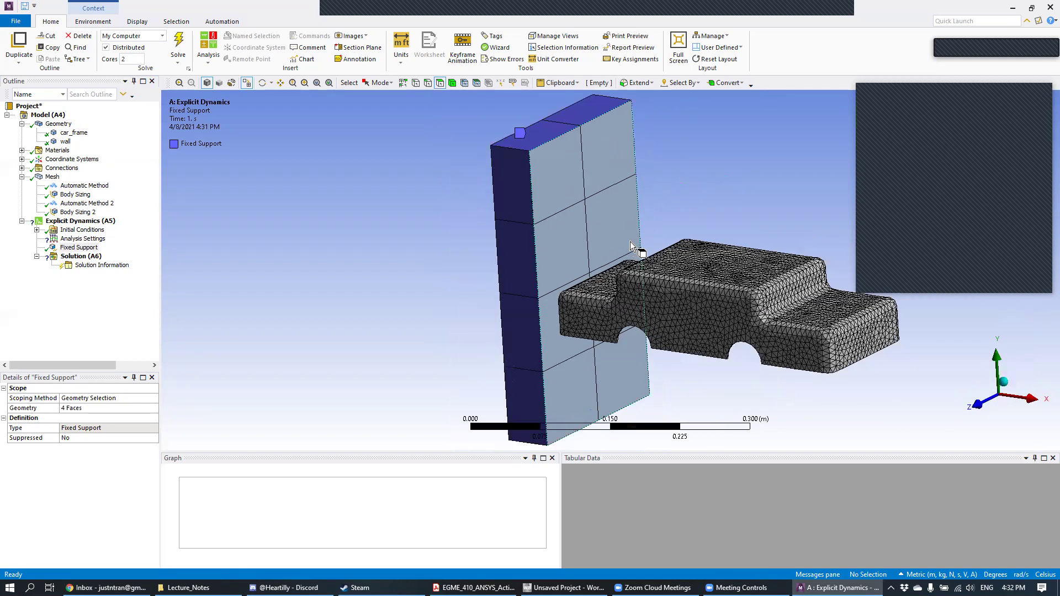
{"action": "left_click", "coordinate": [576, 188]}
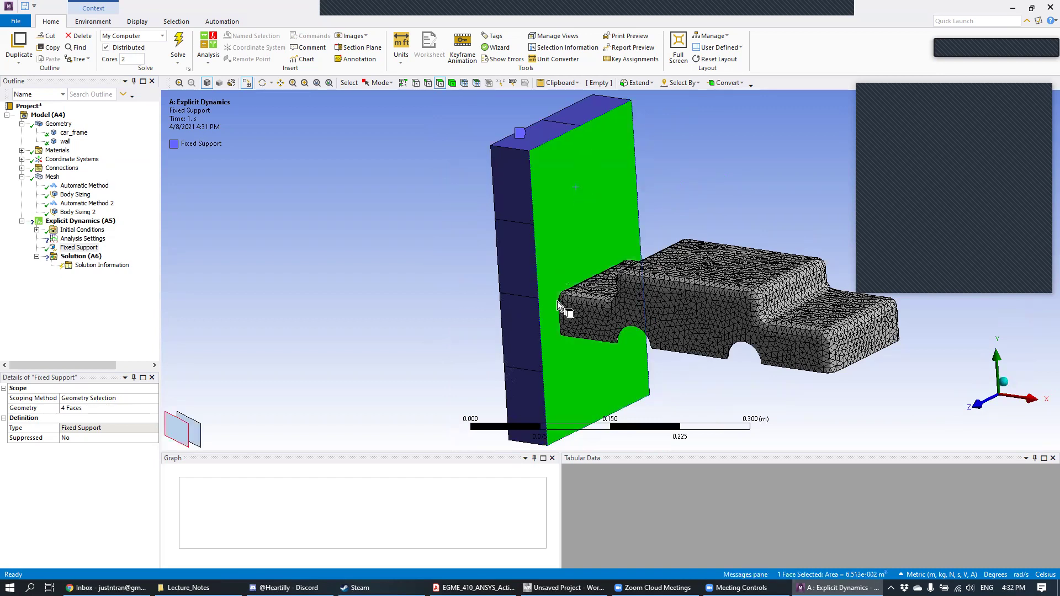
{"action": "left_click", "coordinate": [685, 181]}
{"action": "middle_click_drag", "start_coordinate": [694, 179], "coordinate": [592, 195]}
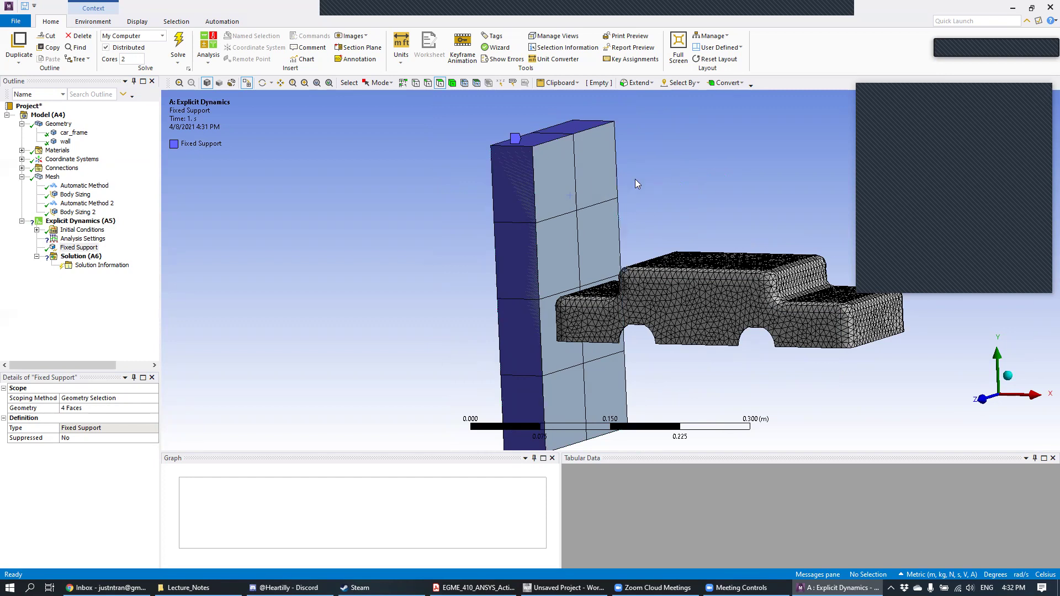
{"action": "left_click", "coordinate": [567, 176]}
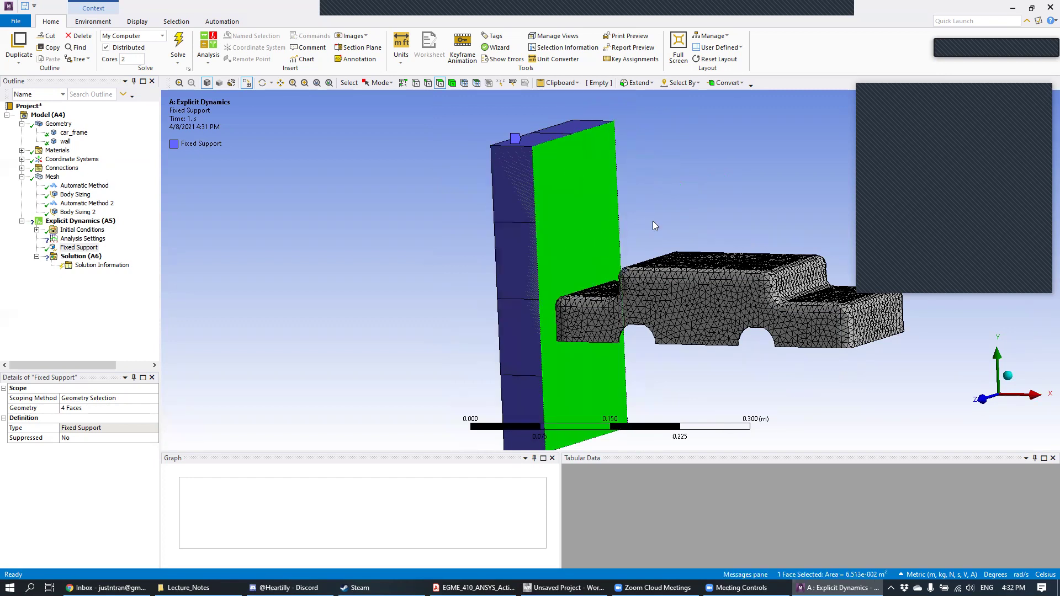
{"action": "left_click", "coordinate": [726, 182]}
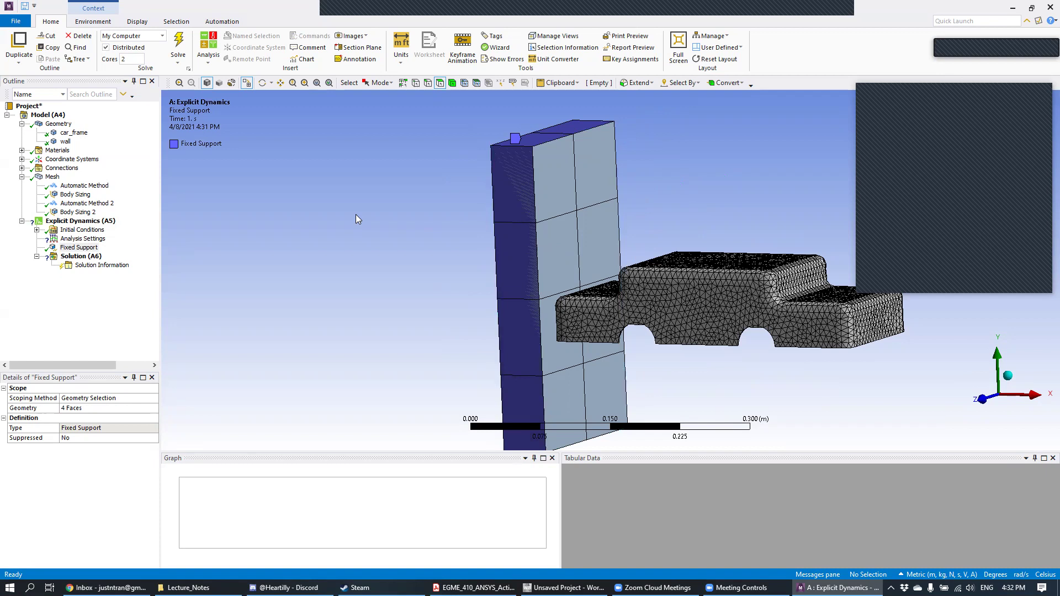
{"action": "mouse_move", "coordinate": [704, 208]}
{"action": "middle_mouse_down"}
{"action": "mouse_move", "coordinate": [705, 166]}
{"action": "mouse_move", "coordinate": [710, 182]}
{"action": "mouse_move", "coordinate": [698, 189]}
{"action": "middle_mouse_up"}
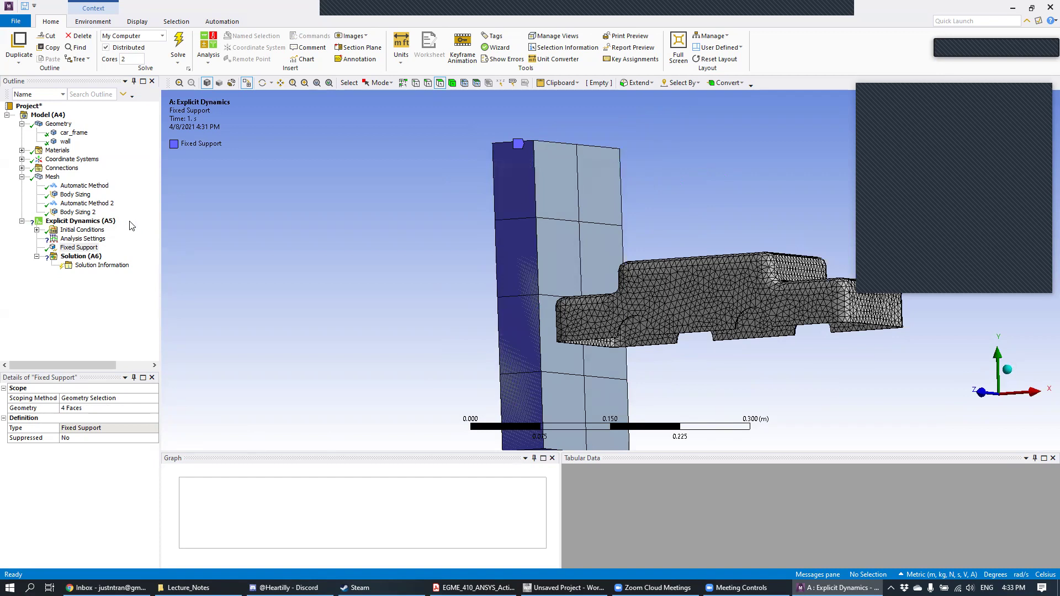
{"action": "middle_click_drag", "start_coordinate": [640, 302], "coordinate": [532, 333]}
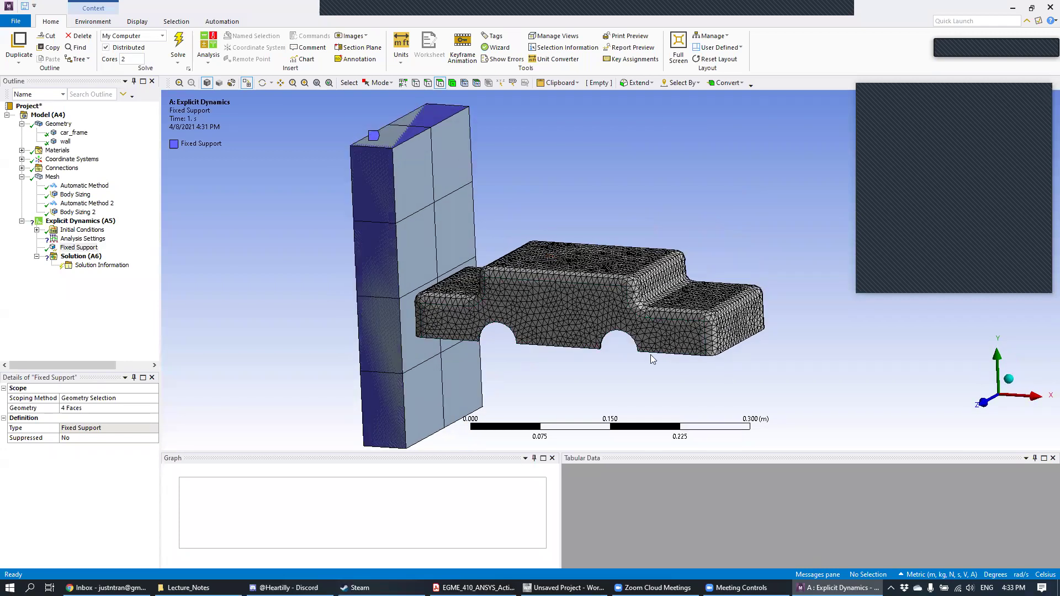
{"action": "middle_click_drag", "start_coordinate": [629, 332], "coordinate": [803, 317]}
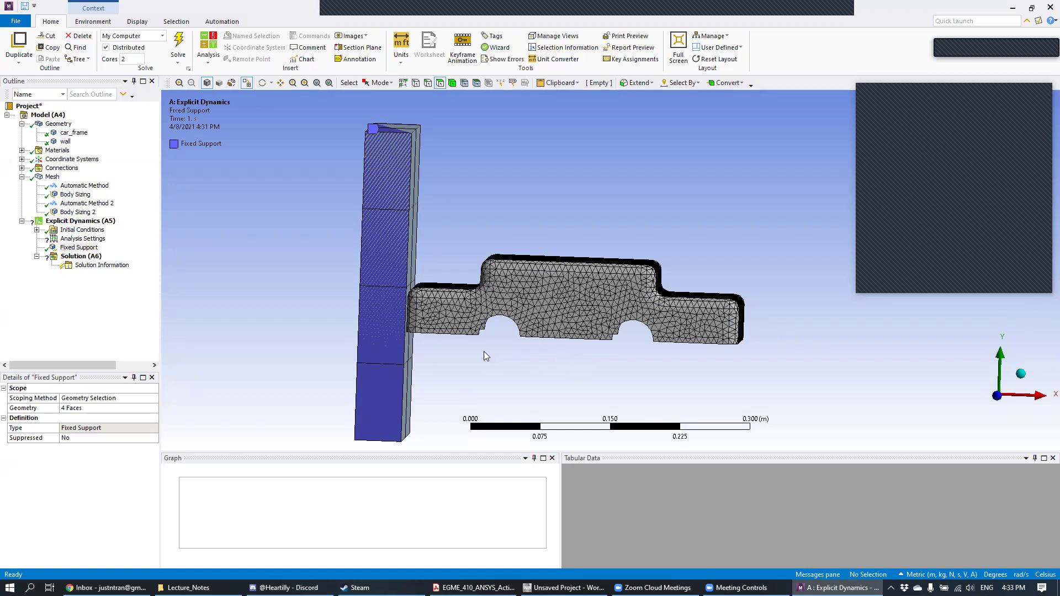
{"action": "right_click", "coordinate": [105, 222]}
{"action": "mouse_move", "coordinate": [142, 230]}
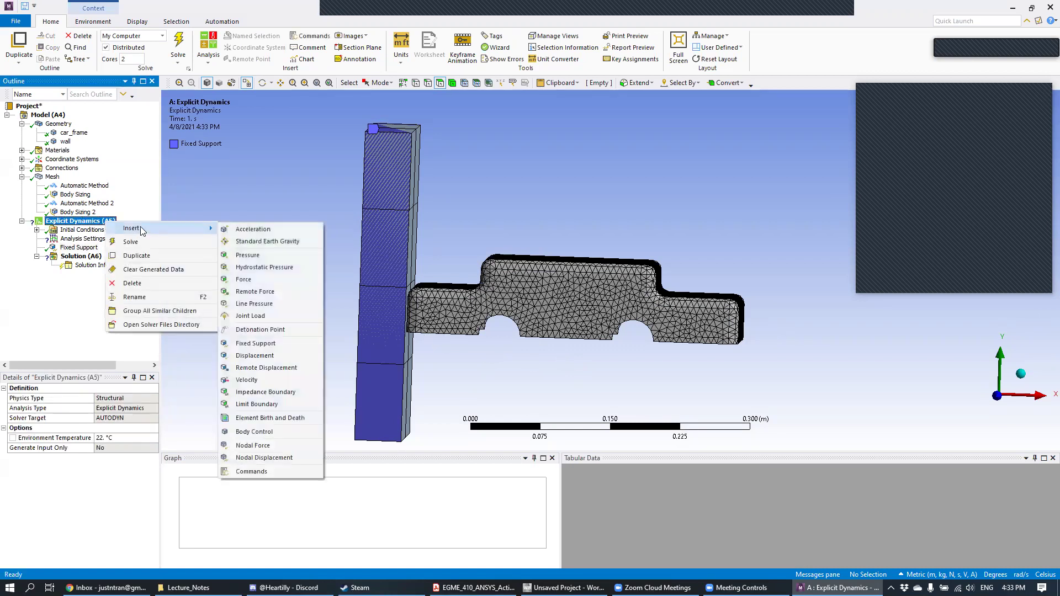
{"action": "left_click", "coordinate": [255, 343]}
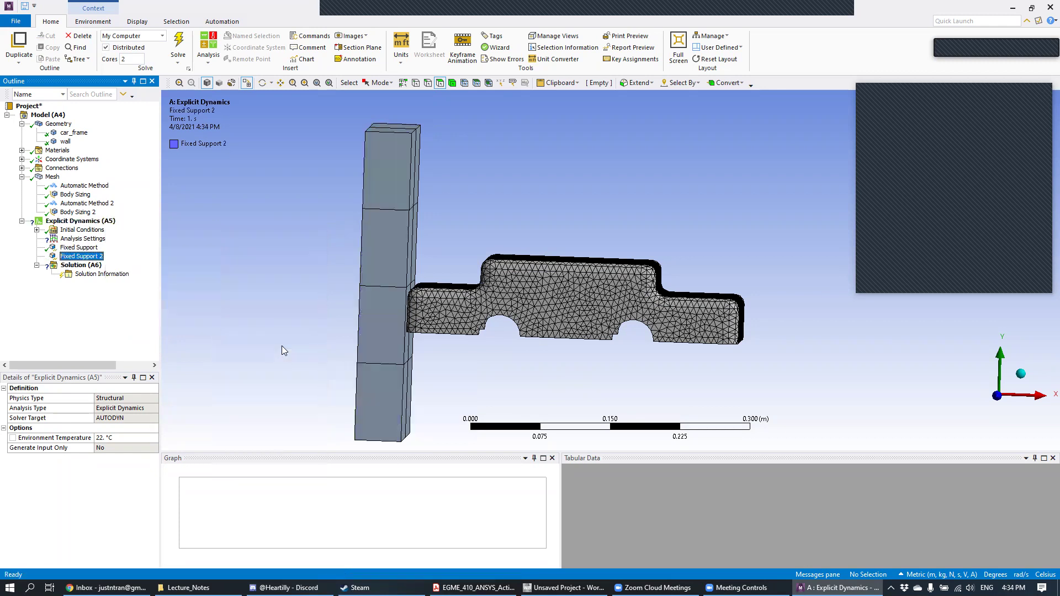
{"action": "left_click", "coordinate": [100, 259]}
{"action": "right_click", "coordinate": [100, 260]}
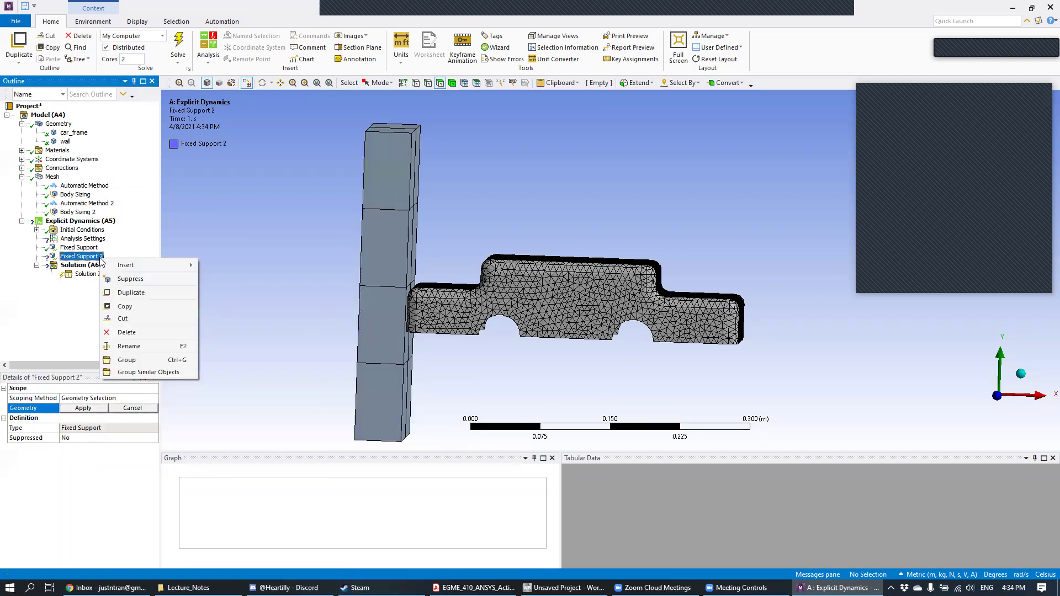
{"action": "left_click", "coordinate": [128, 333]}
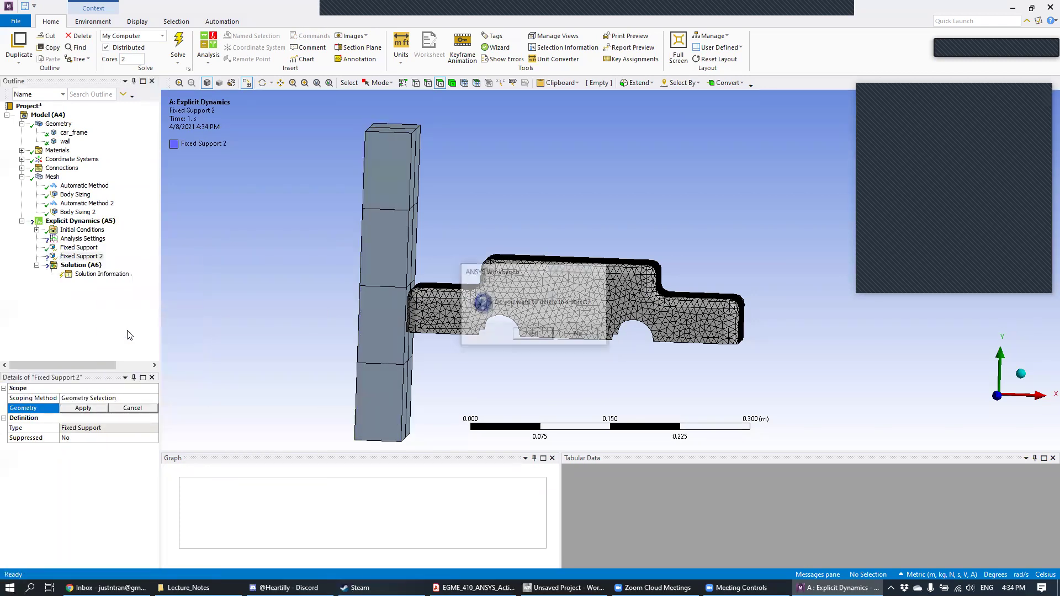
{"action": "left_click", "coordinate": [531, 335]}
- Insert a Displacement into the Explicit Dynamics analysis and set its Y component to 0 m
{"action": "right_click", "coordinate": [108, 221]}
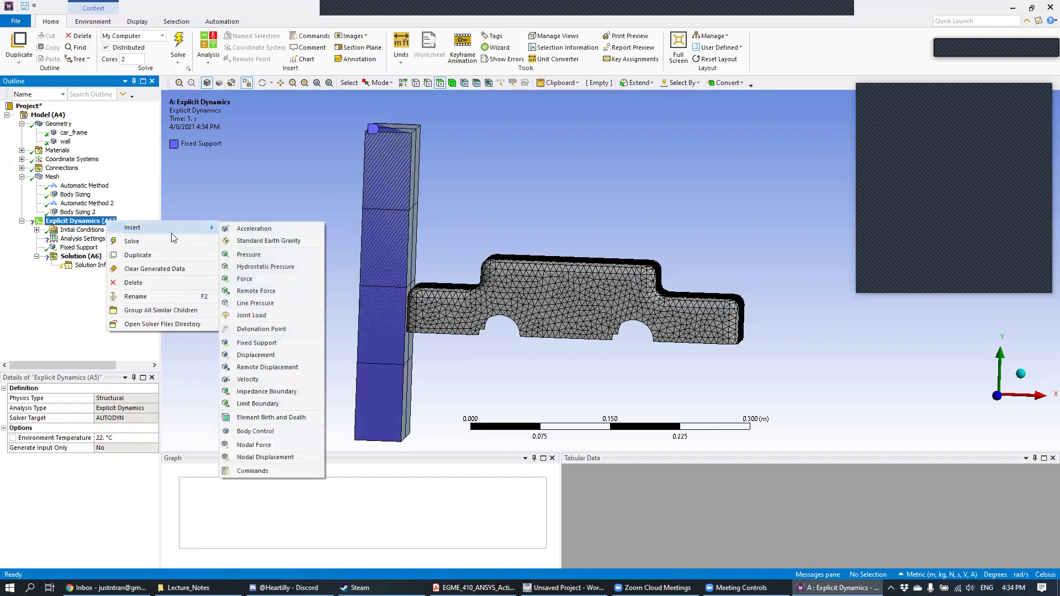
{"action": "left_click", "coordinate": [274, 356]}
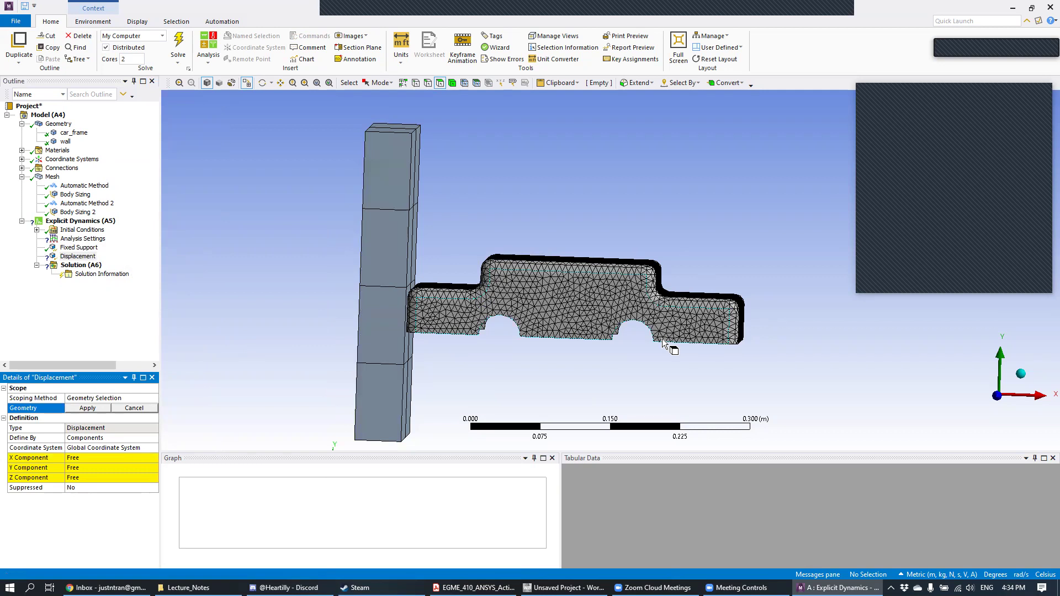
{"action": "middle_click_drag", "start_coordinate": [545, 335], "coordinate": [483, 258]}
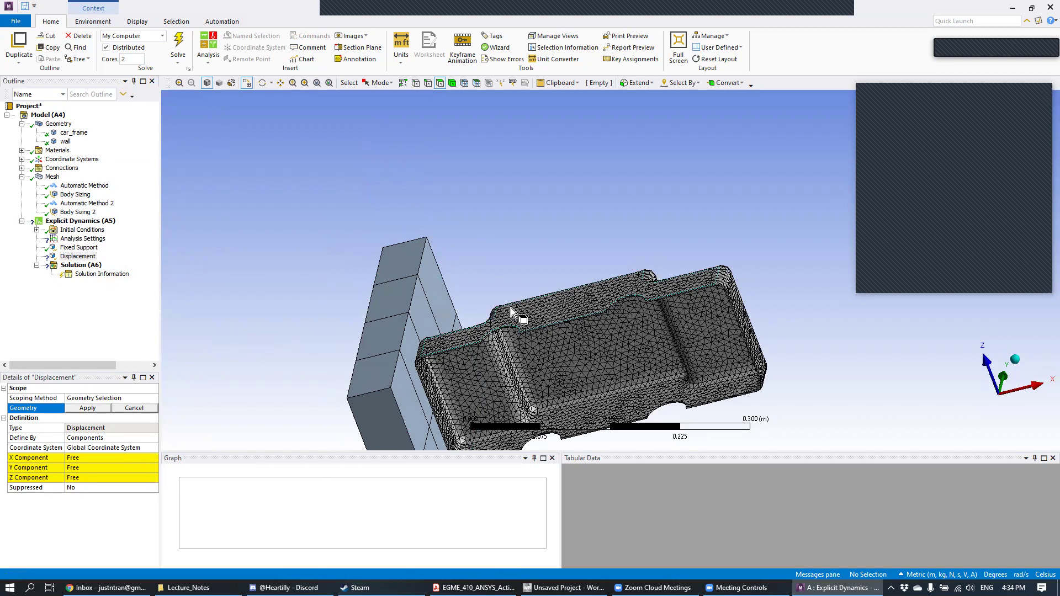
{"action": "middle_click_drag", "start_coordinate": [546, 311], "coordinate": [522, 215], "text": "ctrl"}
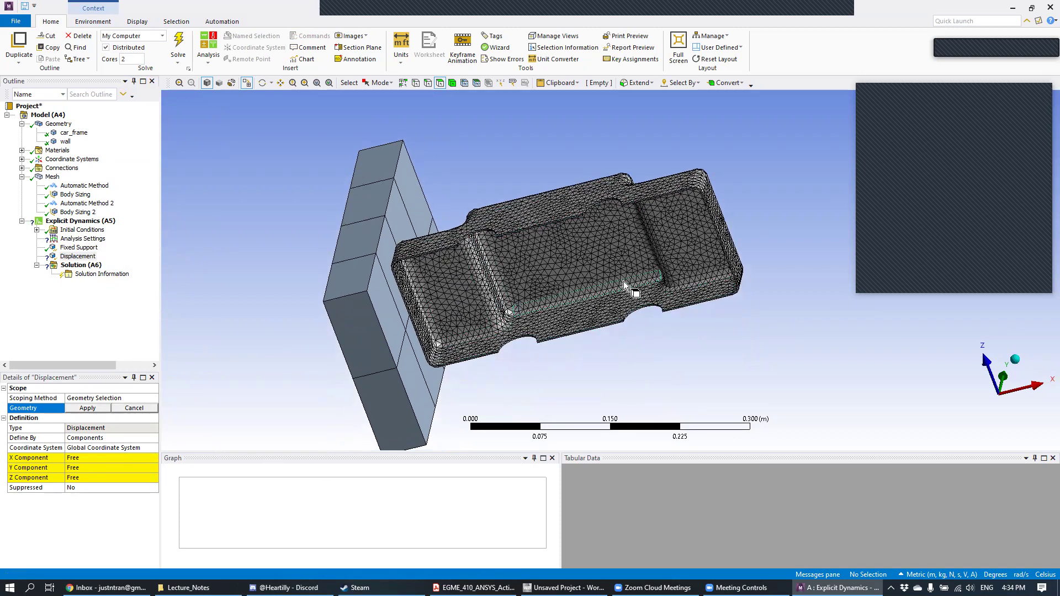
{"action": "scroll", "coordinate": [415, 320], "scroll_direction": "up", "scroll_amount": 4}
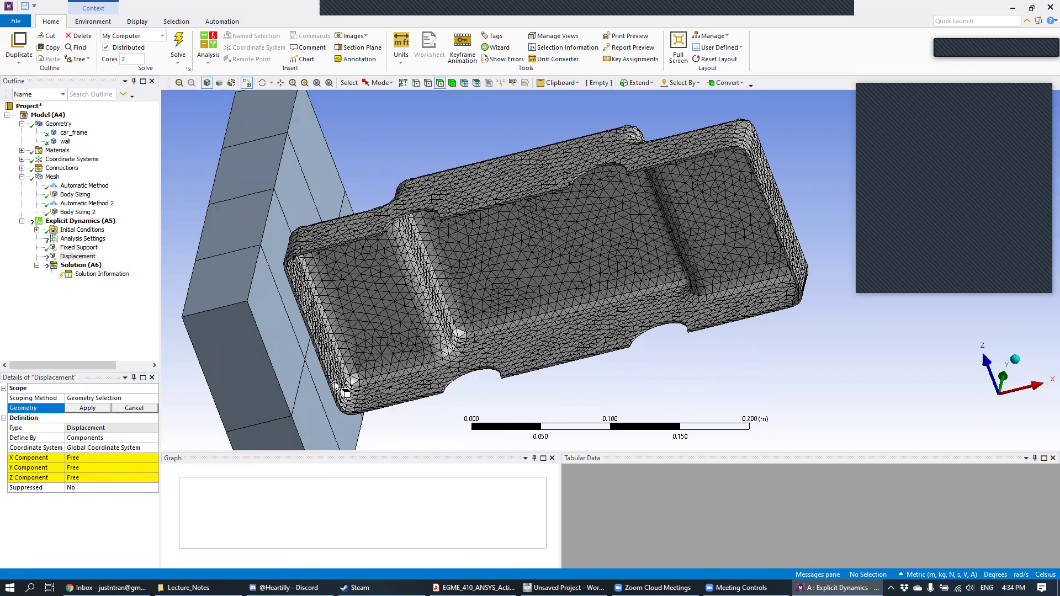
{"action": "left_click", "coordinate": [82, 468]}
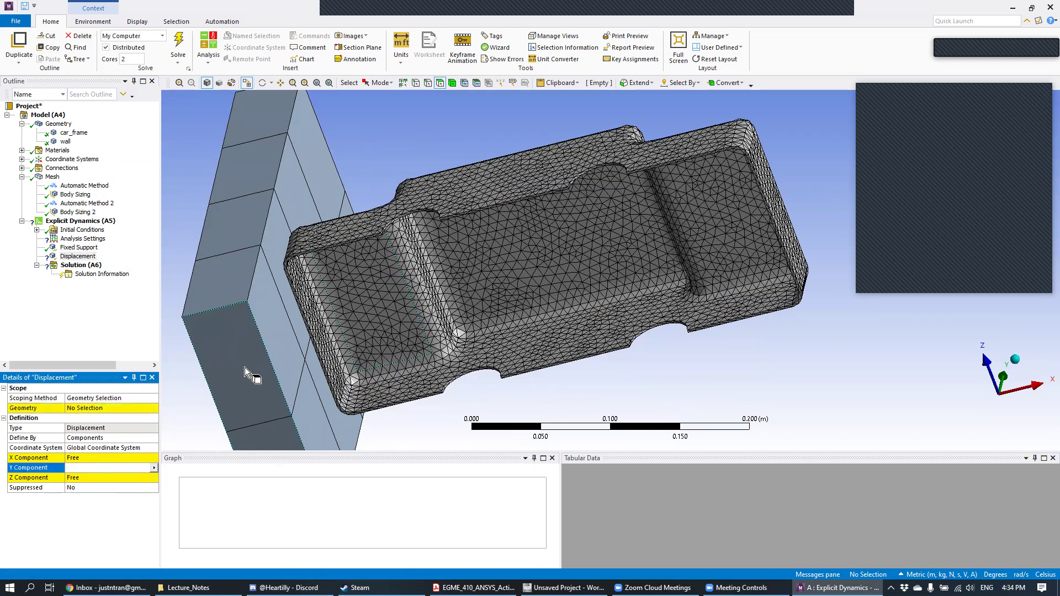
{"action": "key", "text": "Return"}
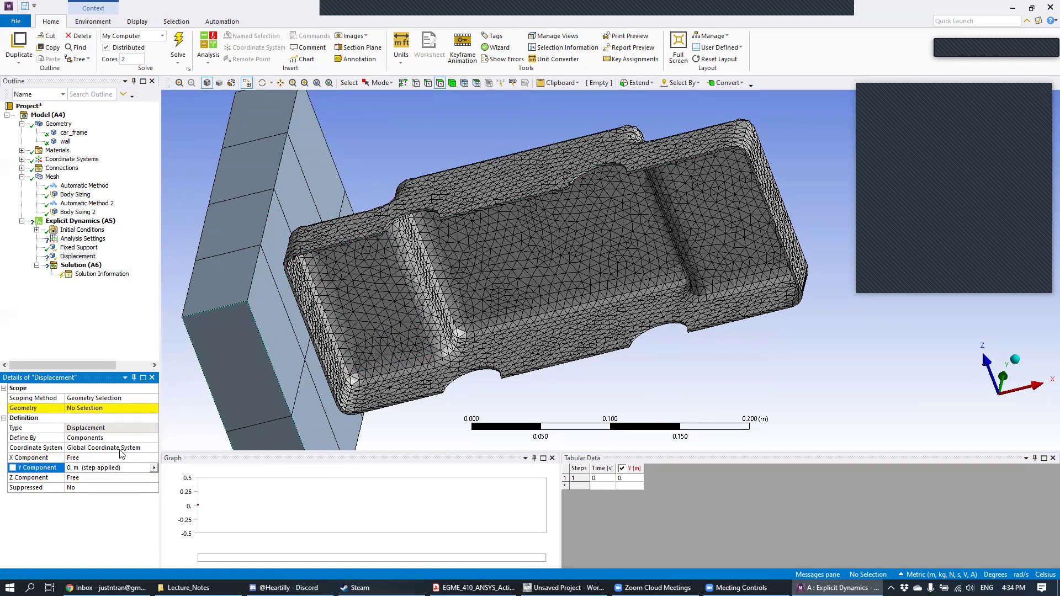
- Examine the car frame's side profile, wheel arches and hollow underside from several angles
{"action": "middle_click_drag", "start_coordinate": [561, 230], "coordinate": [612, 276]}
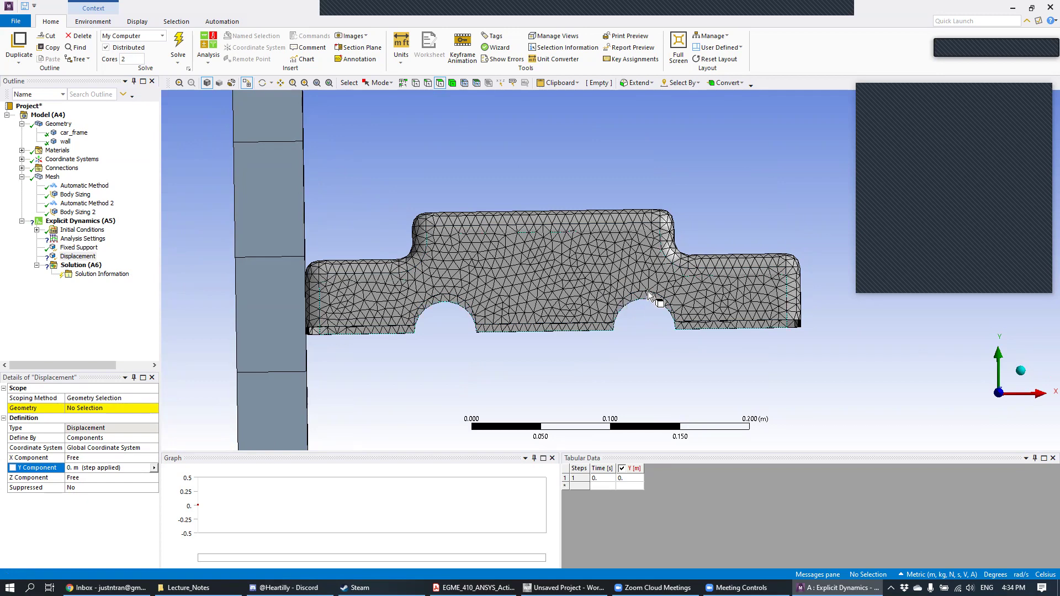
{"action": "middle_click_drag", "start_coordinate": [624, 313], "coordinate": [609, 215]}
{"action": "middle_click_drag", "start_coordinate": [559, 192], "coordinate": [575, 282], "text": "ctrl"}
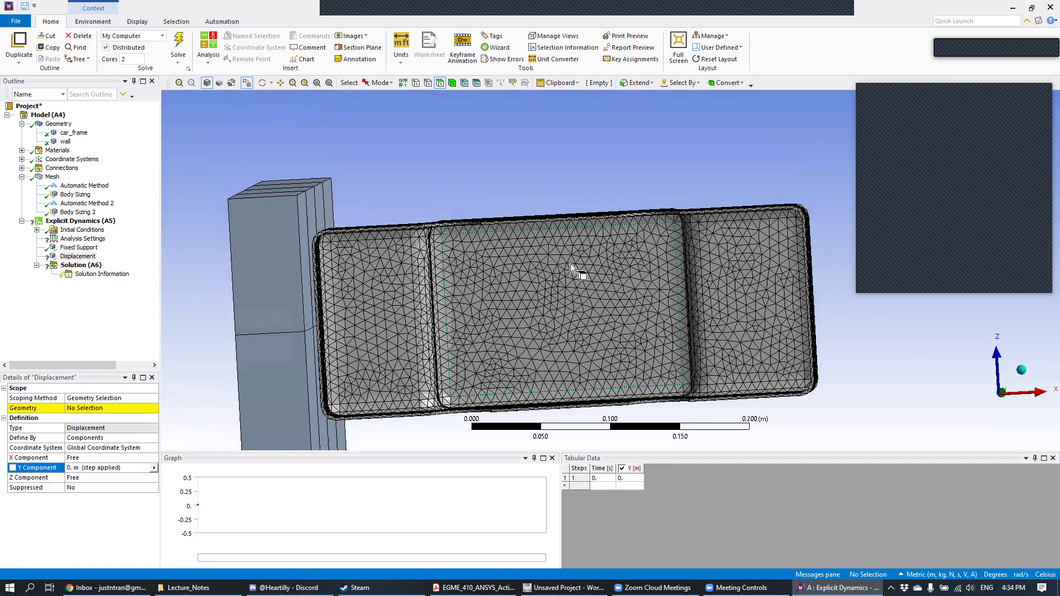
{"action": "scroll", "coordinate": [566, 261], "scroll_direction": "up", "scroll_amount": 4}
{"action": "scroll", "coordinate": [544, 254], "scroll_direction": "down", "scroll_amount": 3}
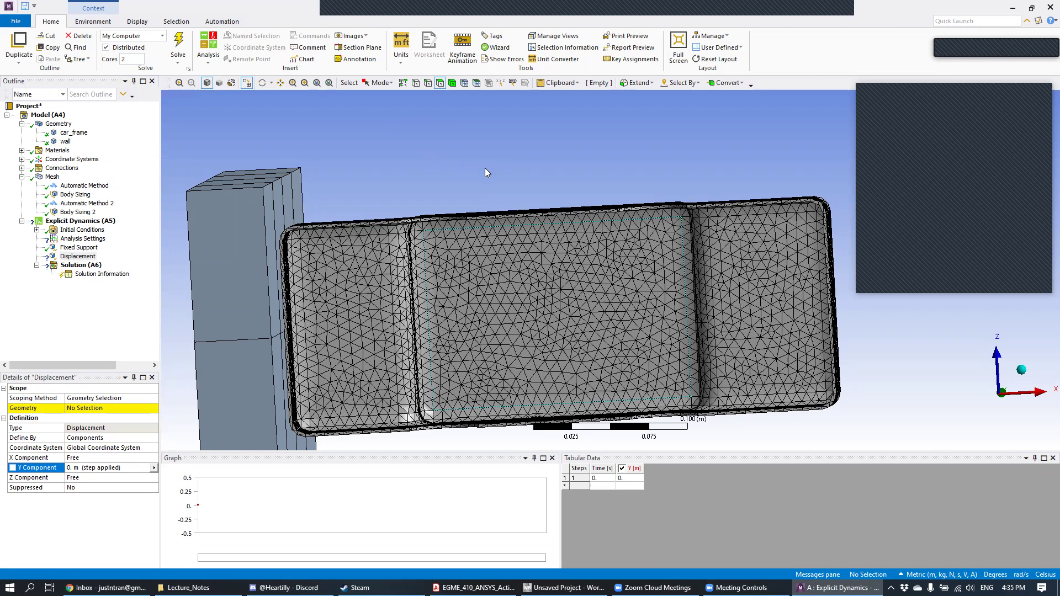
{"action": "middle_click_drag", "start_coordinate": [481, 171], "coordinate": [485, 200]}
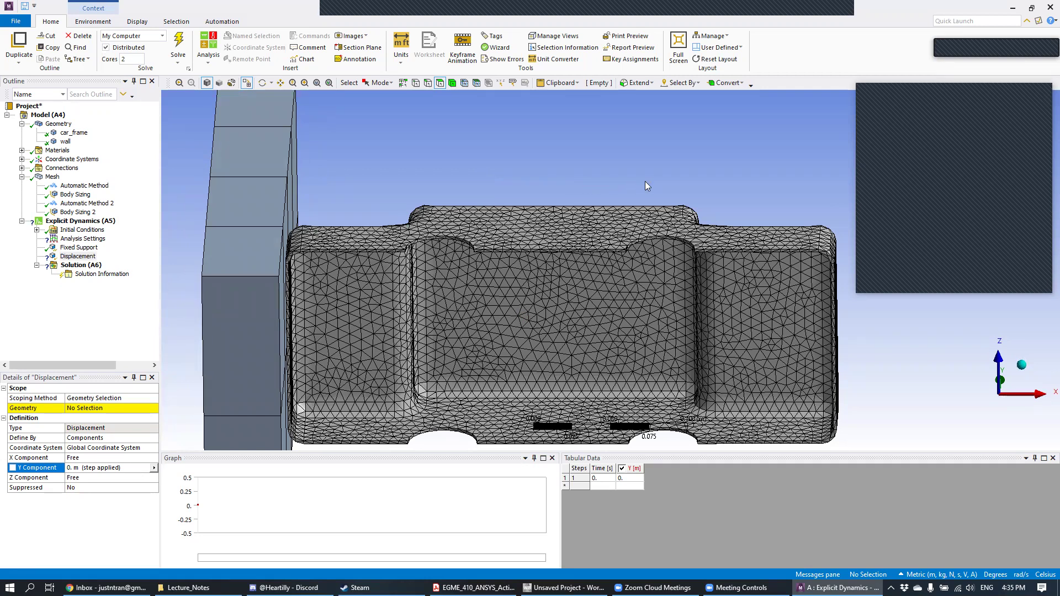
{"action": "middle_click_drag", "start_coordinate": [674, 202], "coordinate": [651, 264]}
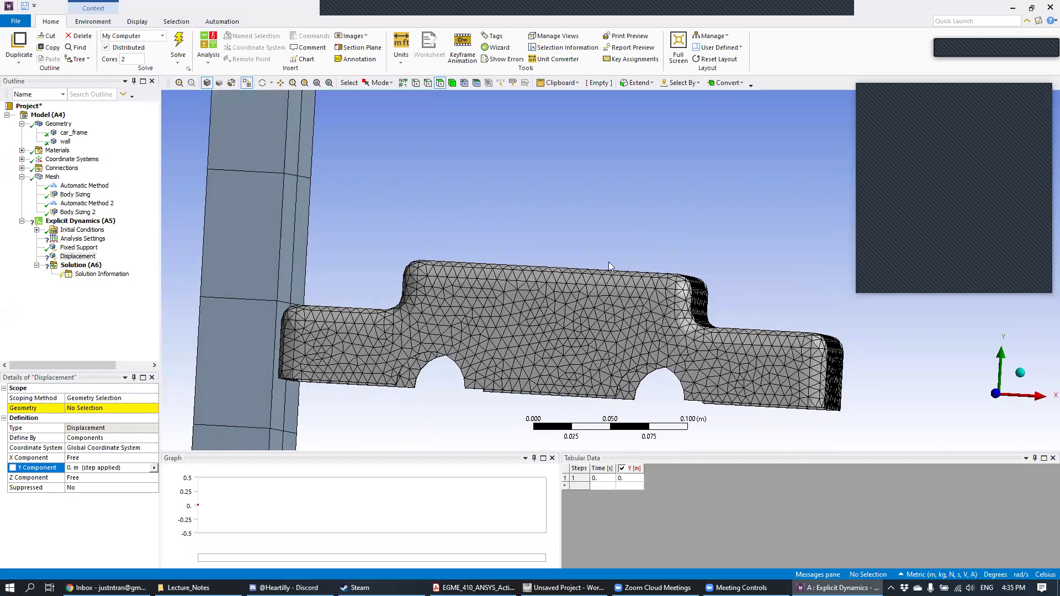
- Check the value options of the displacement's Y component and re-enter its value as 0 m
{"action": "left_click", "coordinate": [154, 468]}
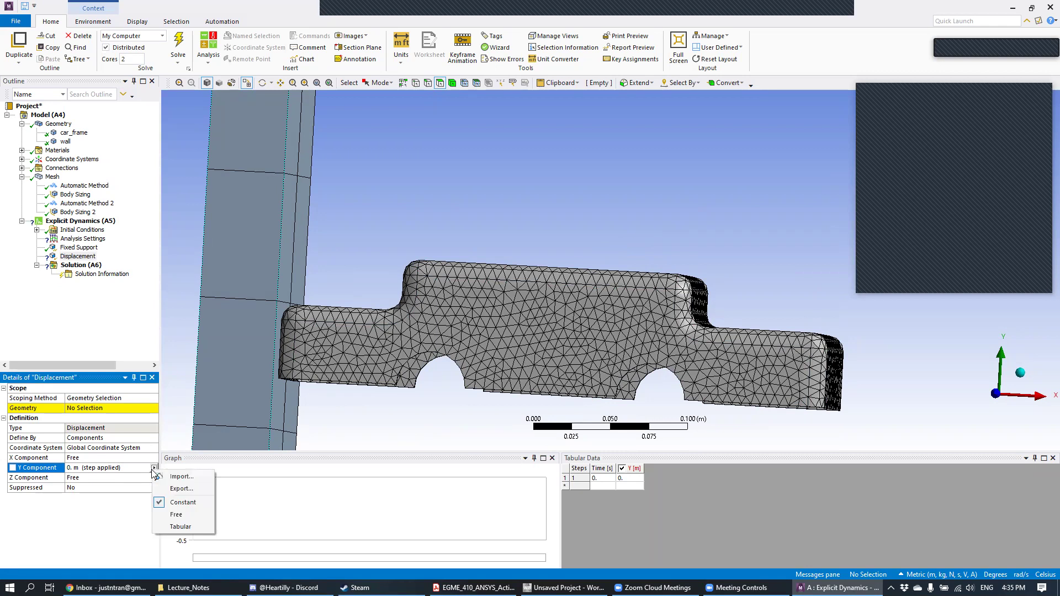
{"action": "left_click", "coordinate": [112, 469]}
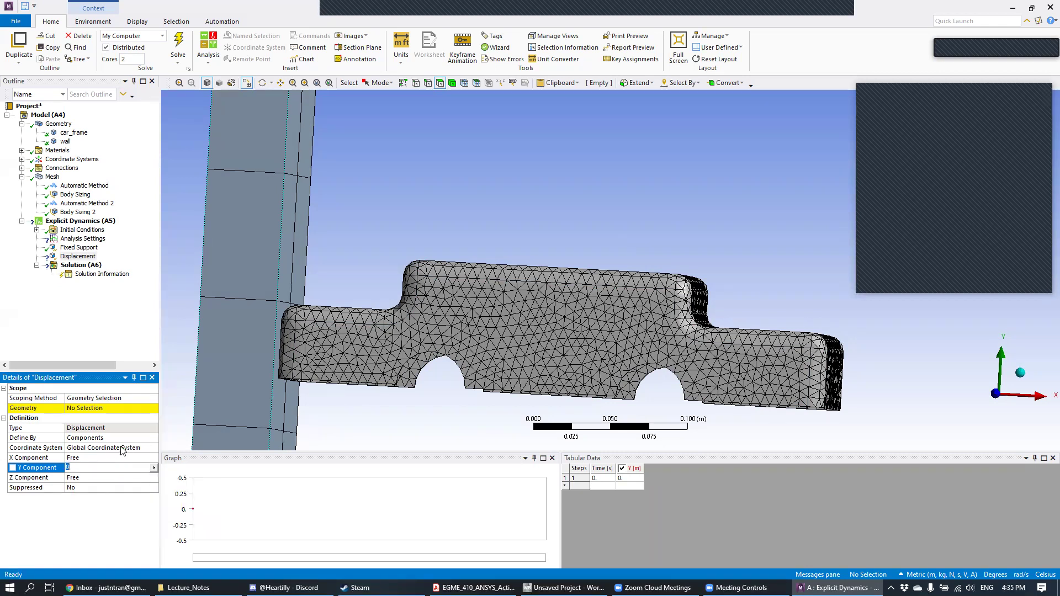
{"action": "left_click", "coordinate": [516, 189]}
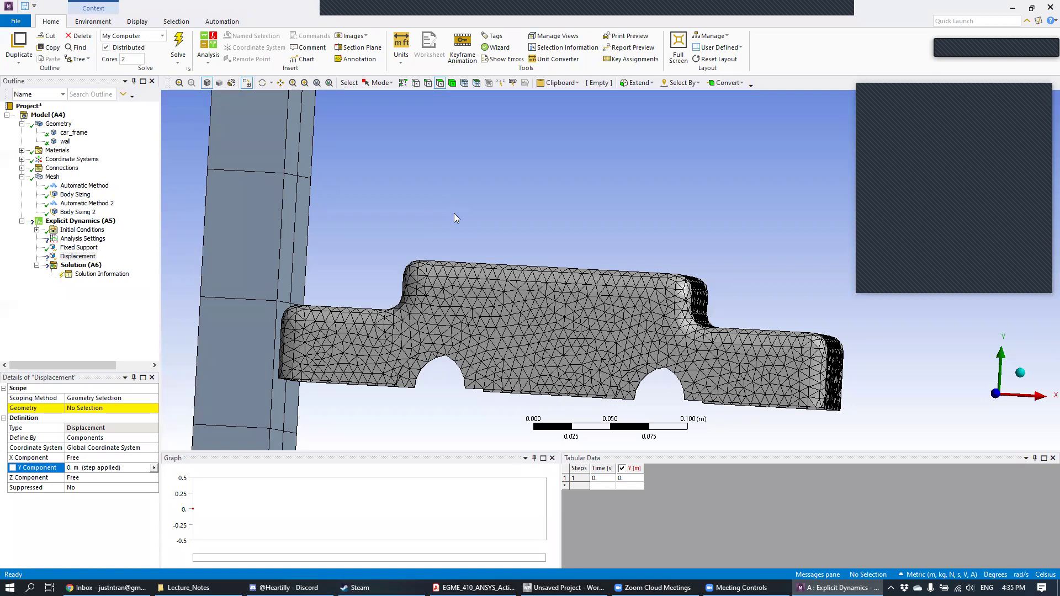
{"action": "left_click_drag", "start_coordinate": [476, 184], "coordinate": [450, 169]}
{"action": "middle_click_drag", "start_coordinate": [409, 269], "coordinate": [409, 305]}
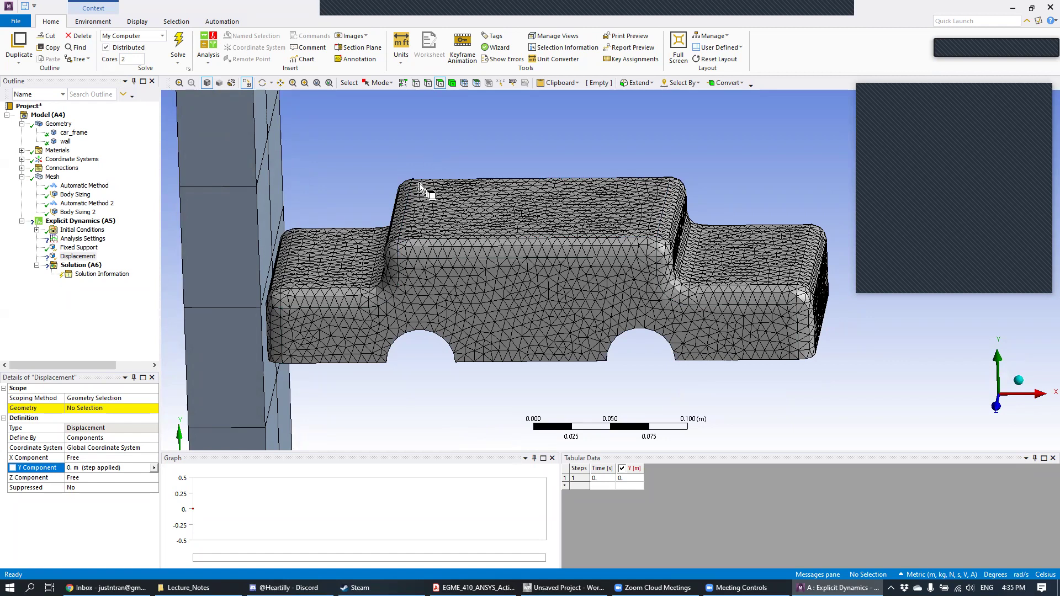
{"action": "middle_click_drag", "start_coordinate": [509, 254], "coordinate": [514, 195]}
{"action": "left_click", "coordinate": [82, 468]}
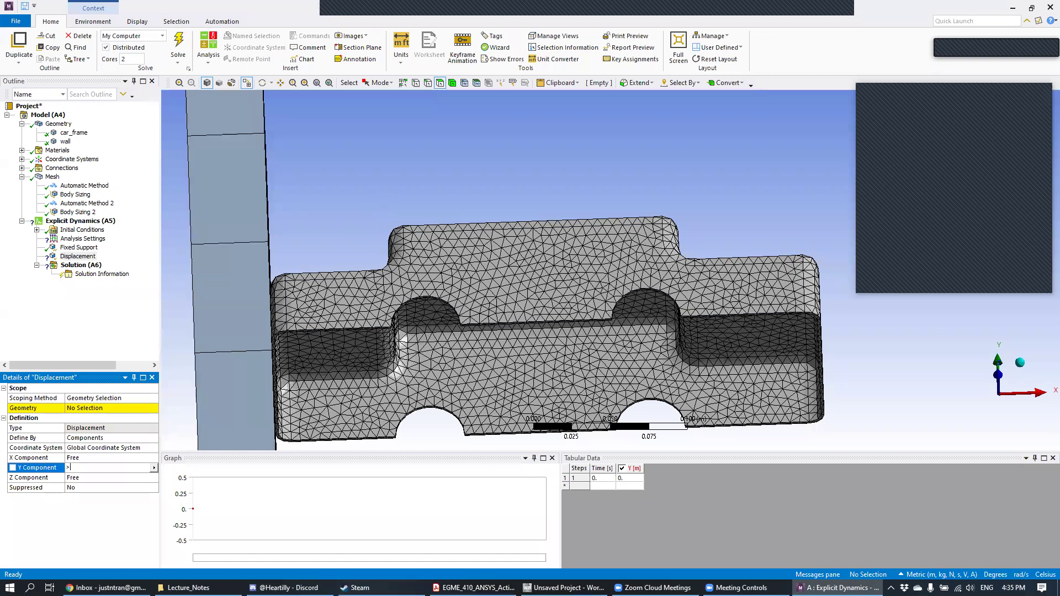
{"action": "type", "text": "0"}
{"action": "key", "text": "Return"}
- Select the car frame's thin bottom rim faces on one long side: the sill between the wheel arches, the rear wheel arch and the rear rim
{"action": "middle_click_drag", "start_coordinate": [482, 160], "coordinate": [501, 238]}
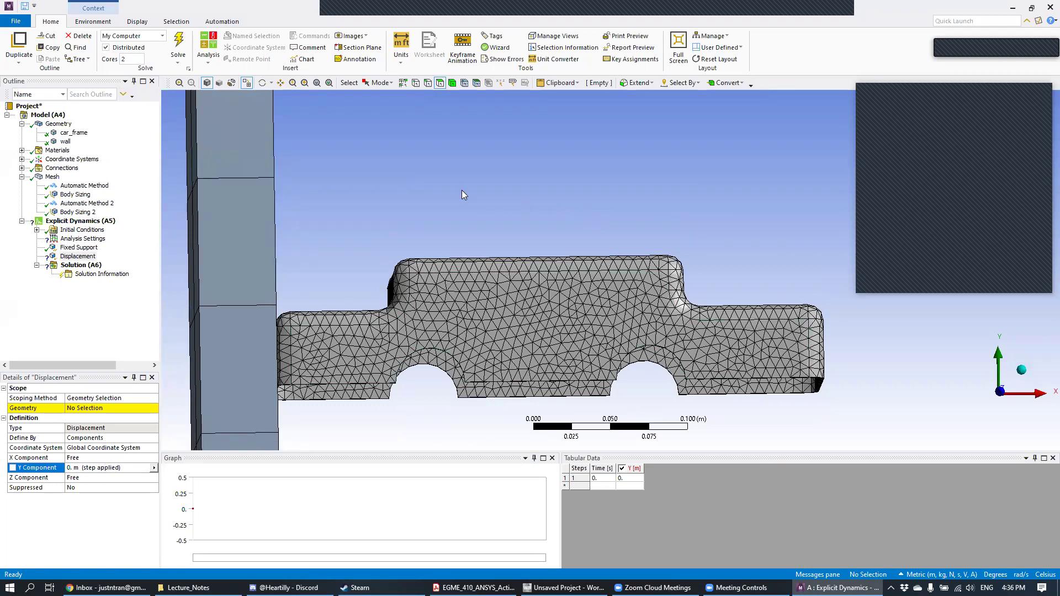
{"action": "middle_click_drag", "start_coordinate": [508, 229], "coordinate": [322, 220]}
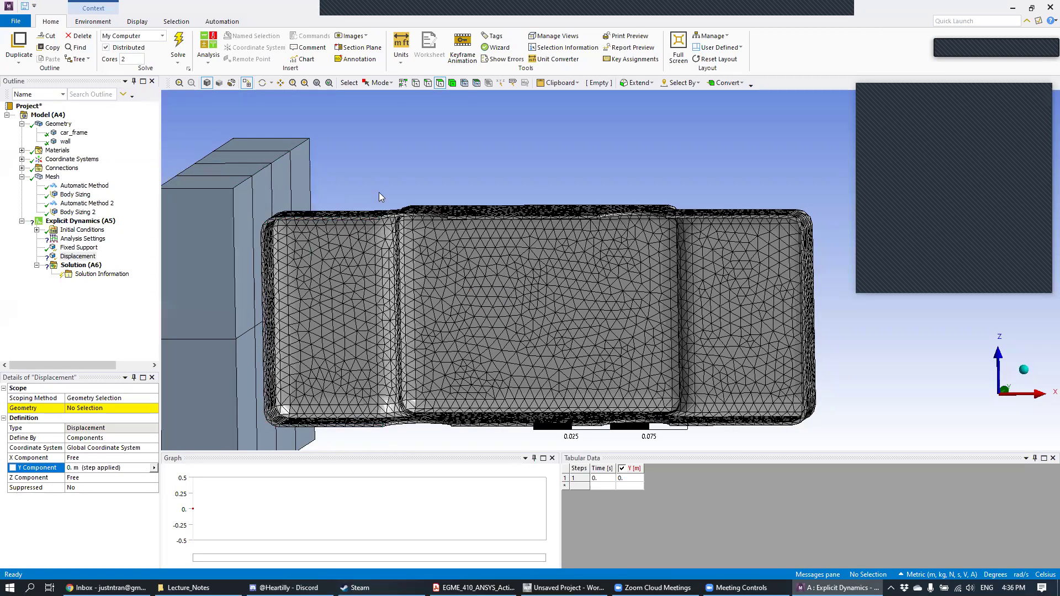
{"action": "scroll", "coordinate": [400, 227], "scroll_direction": "up", "scroll_amount": 3}
{"action": "scroll", "coordinate": [399, 235], "scroll_direction": "down", "scroll_amount": 2}
{"action": "scroll", "coordinate": [399, 240], "scroll_direction": "down", "scroll_amount": 1}
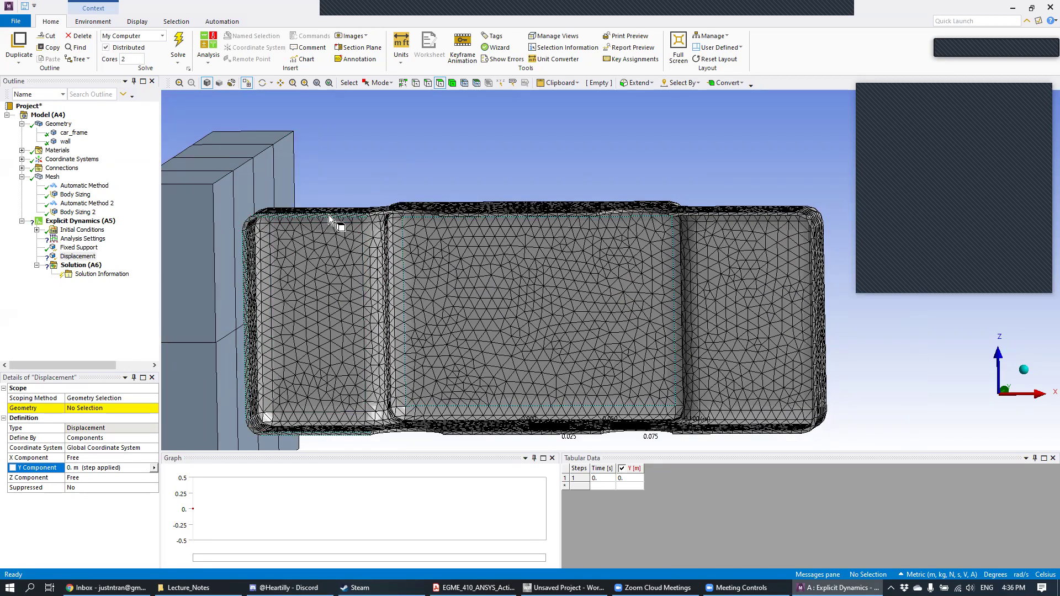
{"action": "middle_click_drag", "start_coordinate": [384, 170], "coordinate": [357, 220]}
{"action": "scroll", "coordinate": [359, 237], "scroll_direction": "up", "scroll_amount": 2}
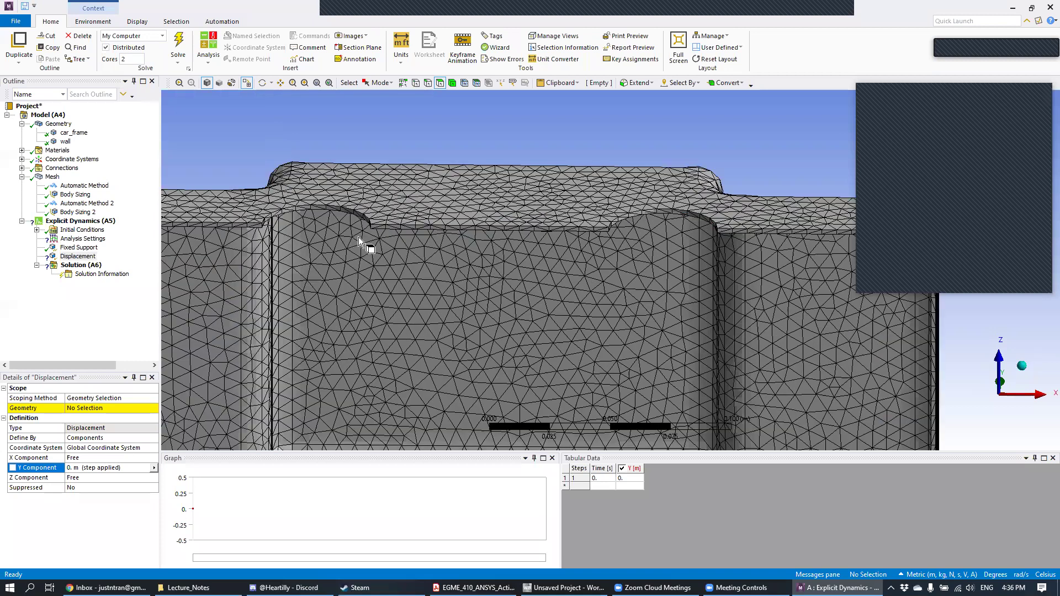
{"action": "middle_click_drag", "start_coordinate": [440, 227], "coordinate": [484, 209]}
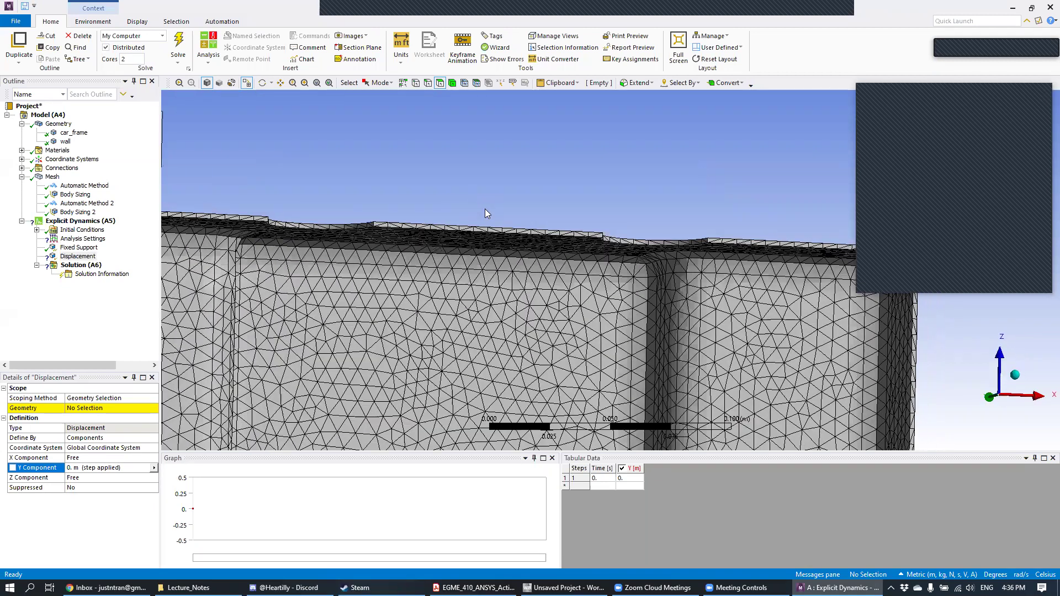
{"action": "left_click", "coordinate": [498, 231]}
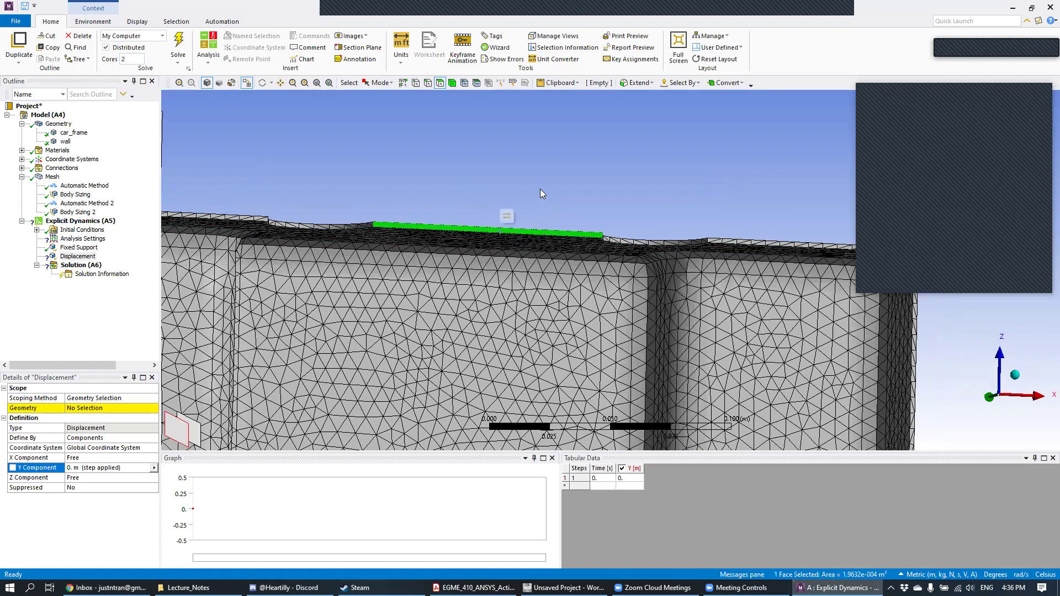
{"action": "left_click", "coordinate": [641, 247], "text": "ctrl"}
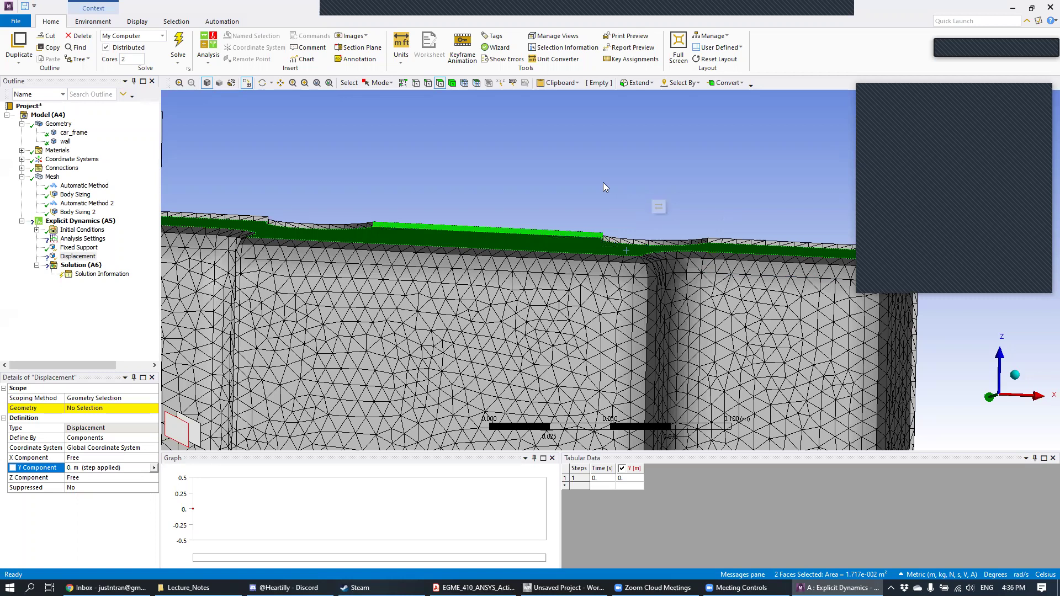
{"action": "left_click", "coordinate": [584, 179]}
{"action": "left_click", "coordinate": [558, 233]}
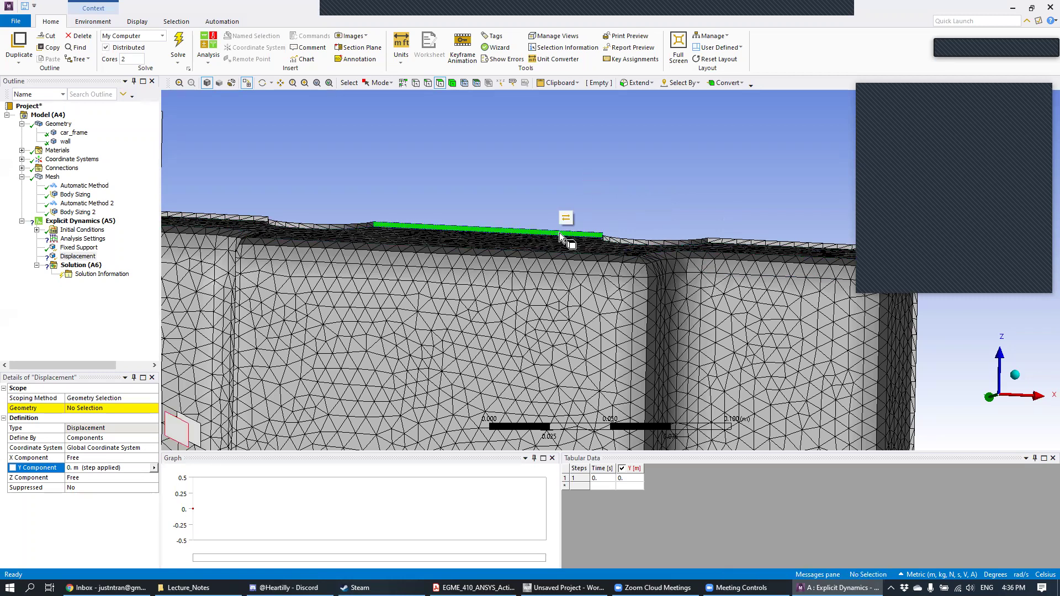
{"action": "left_click", "coordinate": [614, 239], "text": "ctrl"}
{"action": "left_click", "coordinate": [726, 241], "text": "ctrl"}
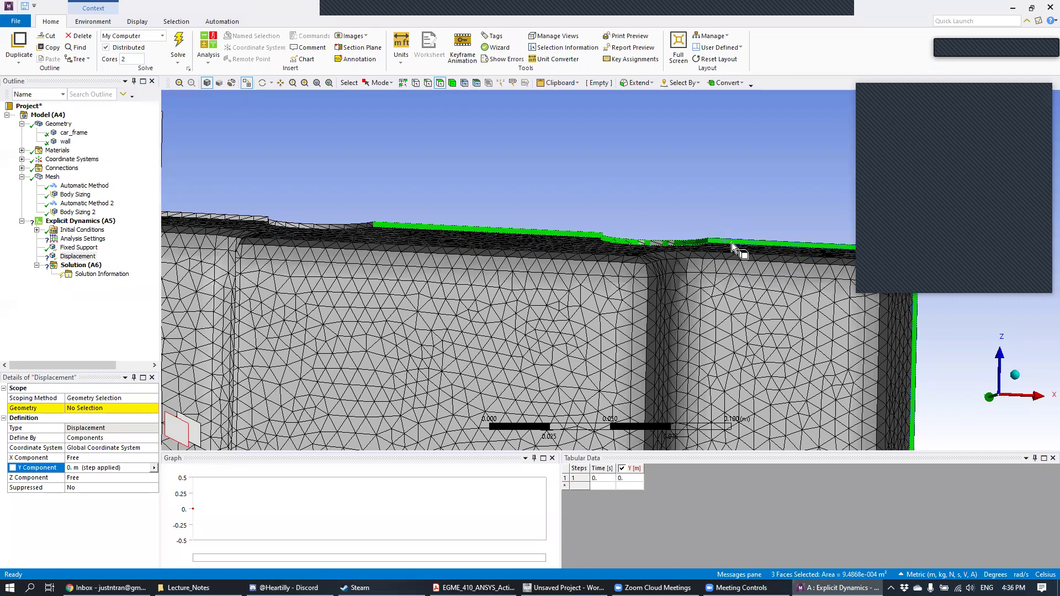
- Add the remaining bottom rim faces to the selection: the opposite sill, the other wheel arches and the front rim near the wall
{"action": "middle_click_drag", "start_coordinate": [705, 335], "coordinate": [683, 260], "text": "ctrl"}
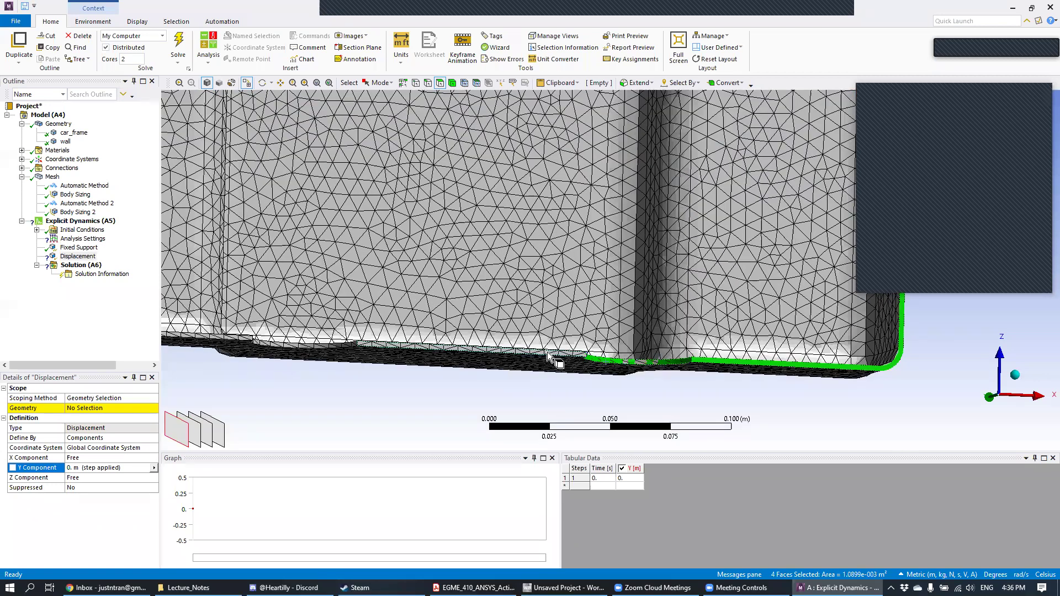
{"action": "left_click", "coordinate": [350, 359], "text": "ctrl"}
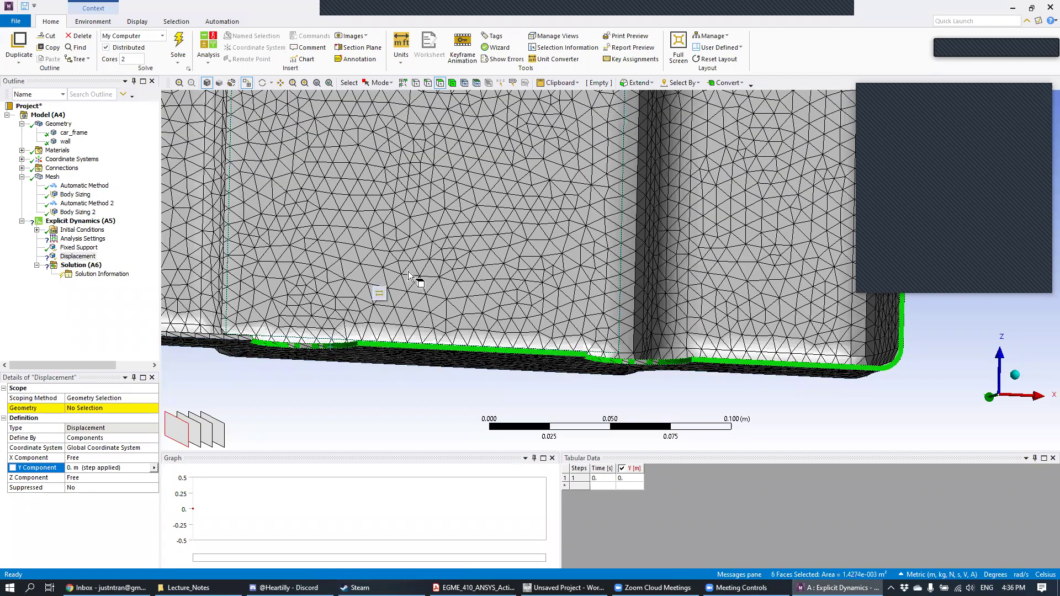
{"action": "middle_click_drag", "start_coordinate": [430, 252], "coordinate": [634, 263], "text": "ctrl"}
{"action": "left_click", "coordinate": [402, 356], "text": "ctrl"}
{"action": "middle_click_drag", "start_coordinate": [564, 222], "coordinate": [505, 355], "text": "ctrl"}
{"action": "left_click", "coordinate": [453, 165], "text": "ctrl"}
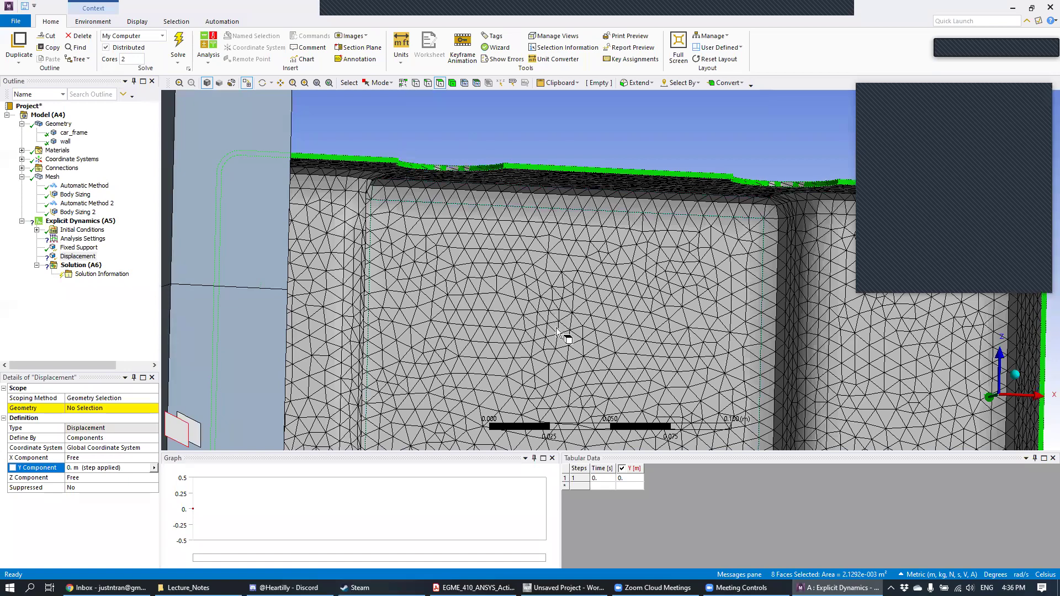
- Check the selected rim along both long sides and apply the eight faces as the displacement's geometry
{"action": "scroll", "coordinate": [569, 334], "scroll_direction": "down", "scroll_amount": 3}
{"action": "middle_click_drag", "start_coordinate": [645, 238], "coordinate": [582, 231]}
{"action": "middle_click_drag", "start_coordinate": [596, 176], "coordinate": [570, 182]}
{"action": "scroll", "coordinate": [572, 265], "scroll_direction": "up", "scroll_amount": 3}
{"action": "scroll", "coordinate": [572, 261], "scroll_direction": "up", "scroll_amount": 3}
{"action": "middle_click_drag", "start_coordinate": [577, 224], "coordinate": [509, 287], "text": "ctrl"}
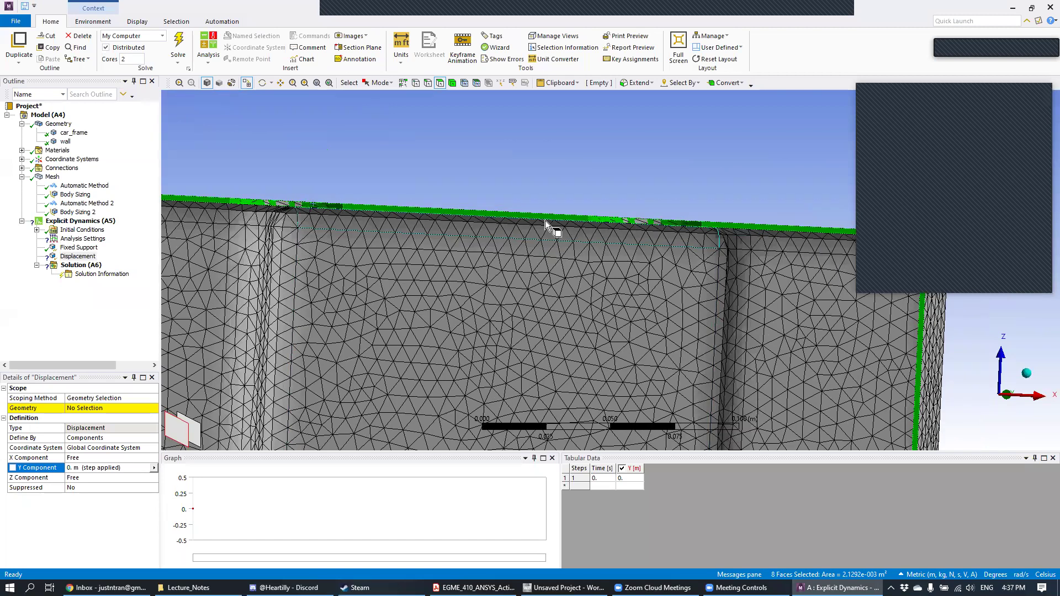
{"action": "middle_click_drag", "start_coordinate": [363, 266], "coordinate": [623, 123], "text": "ctrl"}
{"action": "middle_click_drag", "start_coordinate": [626, 313], "coordinate": [349, 168], "text": "ctrl"}
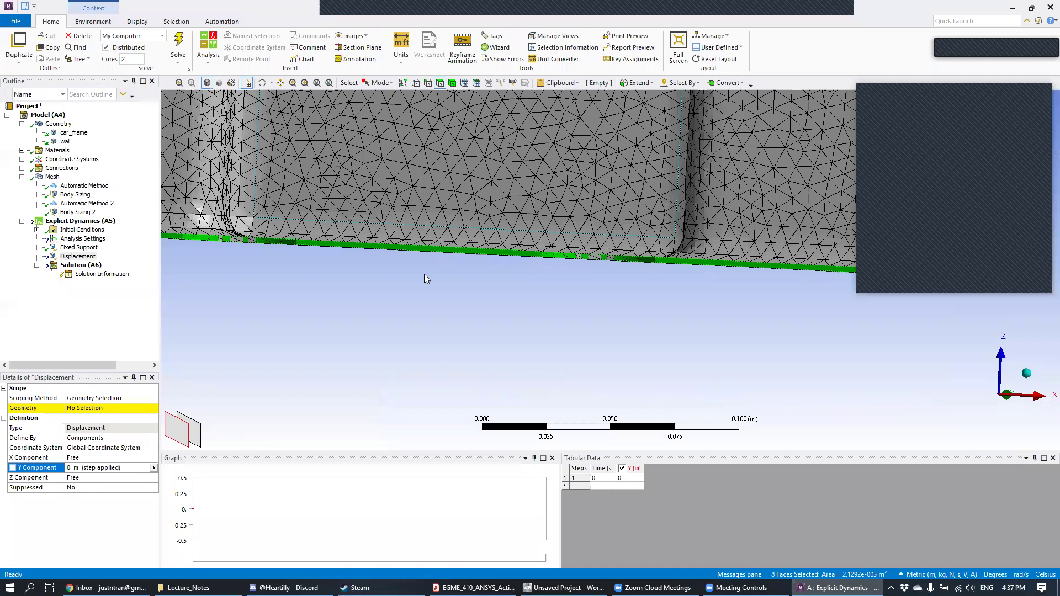
{"action": "left_click", "coordinate": [94, 408]}
{"action": "left_click", "coordinate": [88, 408]}
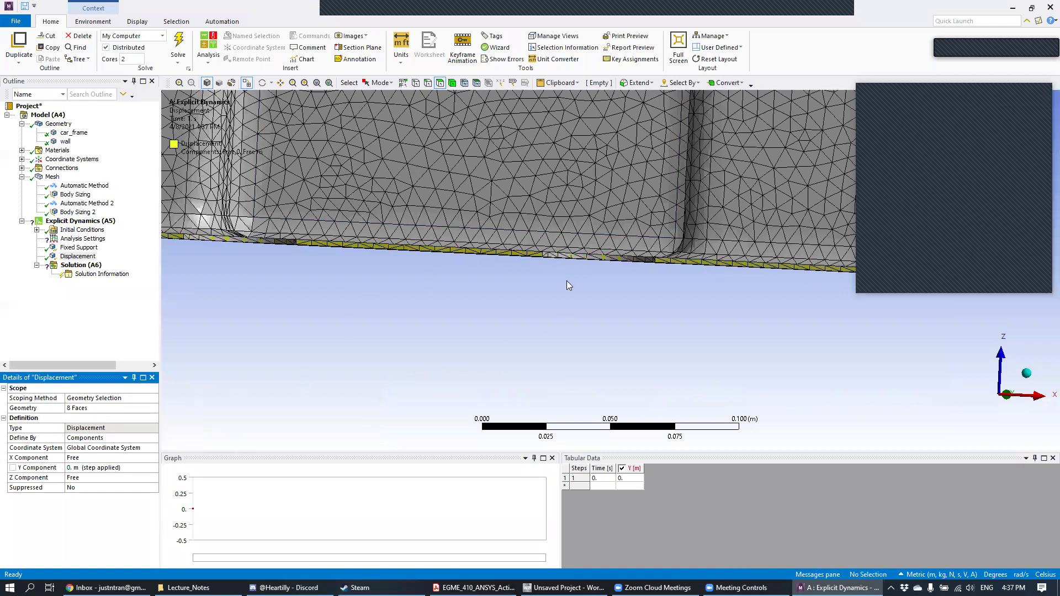
- Examine the rim faces scoped to the displacement and the car frame's position against the wall from several angles
{"action": "scroll", "coordinate": [571, 303], "scroll_direction": "down", "scroll_amount": 2}
{"action": "scroll", "coordinate": [571, 303], "scroll_direction": "down", "scroll_amount": 1}
{"action": "middle_click_drag", "start_coordinate": [630, 251], "coordinate": [561, 280]}
{"action": "scroll", "coordinate": [485, 185], "scroll_direction": "up", "scroll_amount": 2}
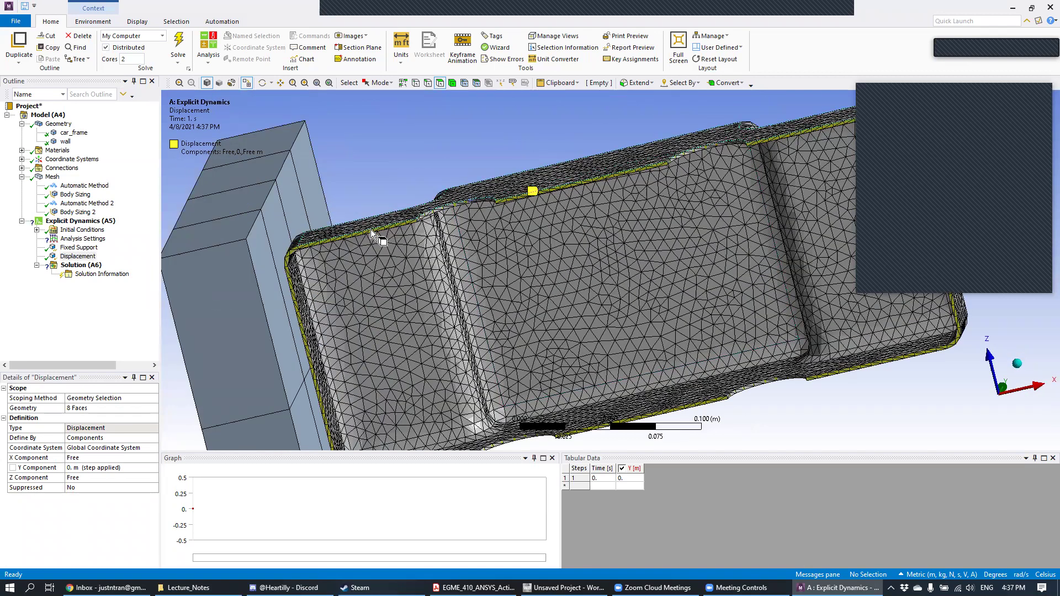
{"action": "middle_click_drag", "start_coordinate": [456, 218], "coordinate": [420, 282]}
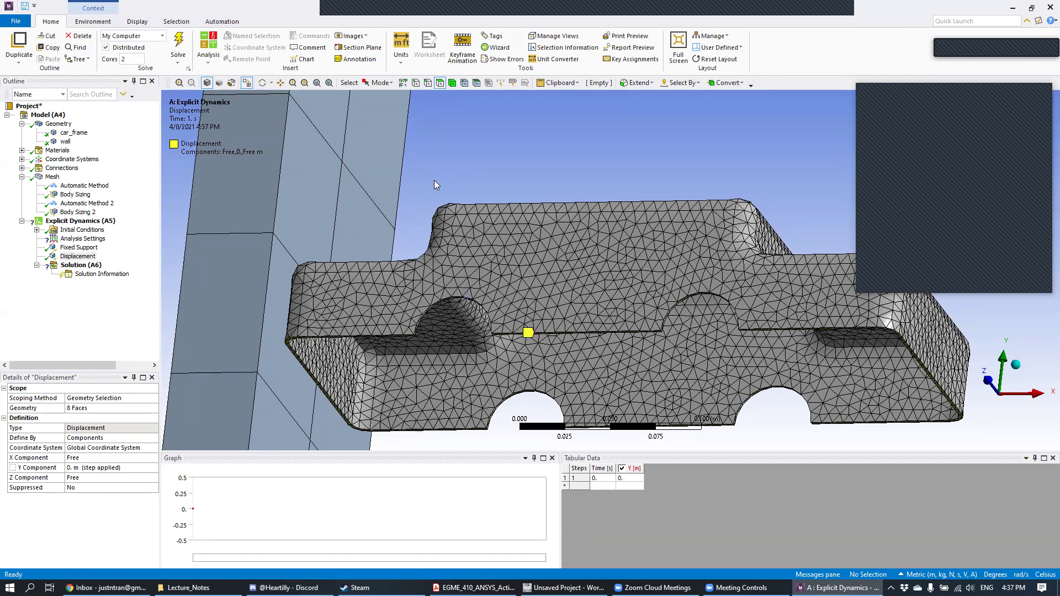
{"action": "middle_click_drag", "start_coordinate": [644, 201], "coordinate": [509, 277]}
{"action": "scroll", "coordinate": [508, 277], "scroll_direction": "down", "scroll_amount": 7}
{"action": "middle_click_drag", "start_coordinate": [516, 231], "coordinate": [491, 240], "text": "ctrl"}
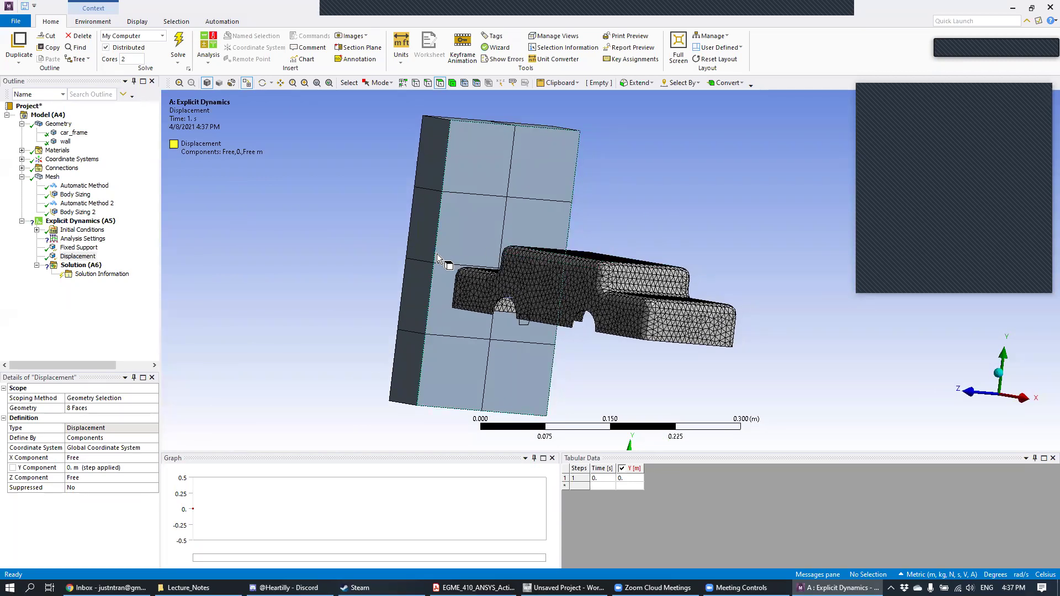
- Insert a Velocity under the Initial Conditions of the Explicit Dynamics analysis
{"action": "left_click", "coordinate": [122, 229]}
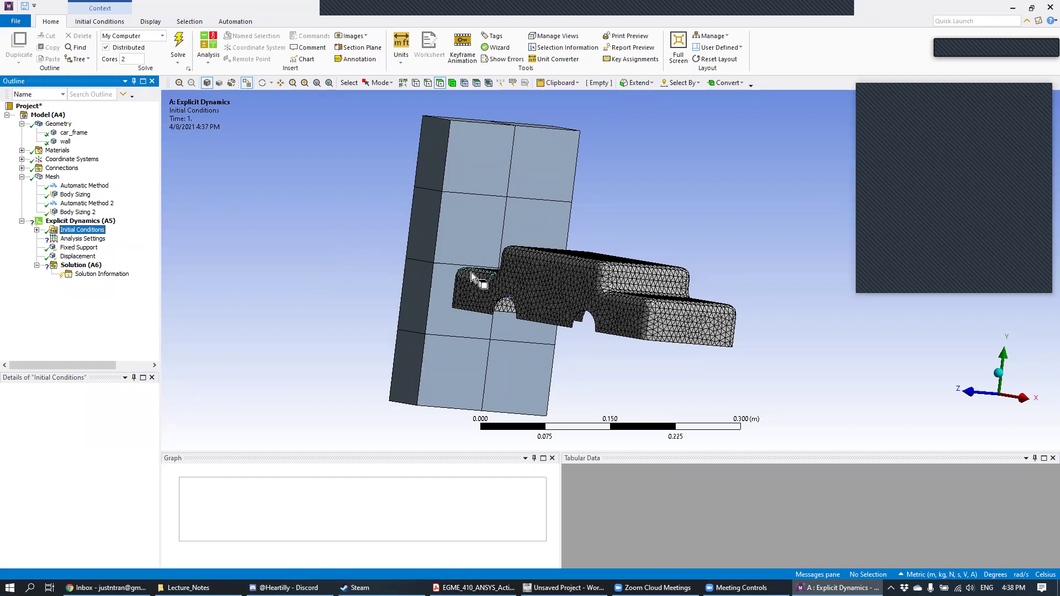
{"action": "middle_click_drag", "start_coordinate": [541, 232], "coordinate": [594, 251]}
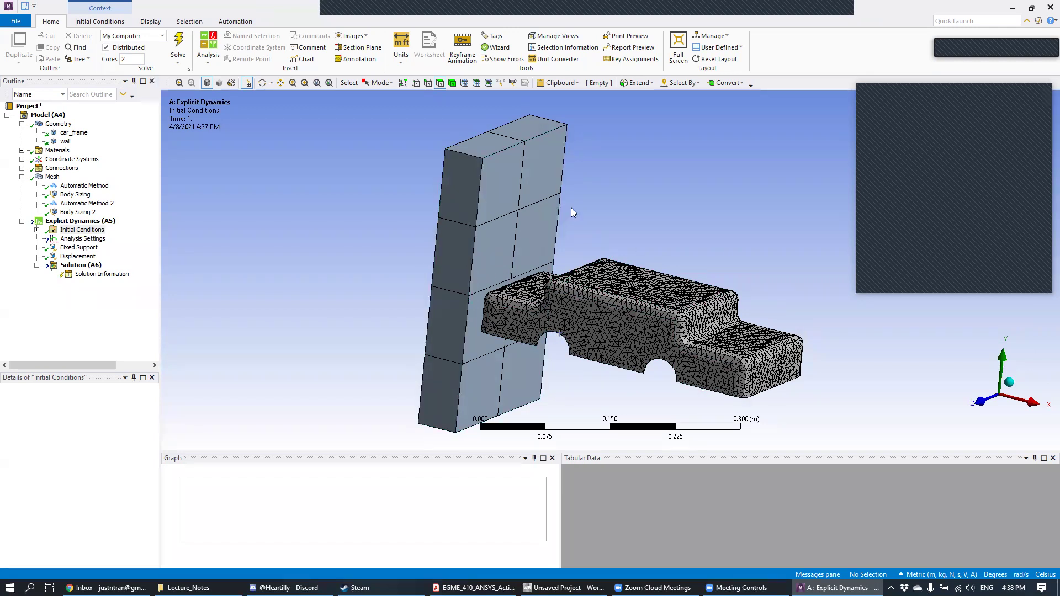
{"action": "middle_click_drag", "start_coordinate": [631, 211], "coordinate": [549, 223]}
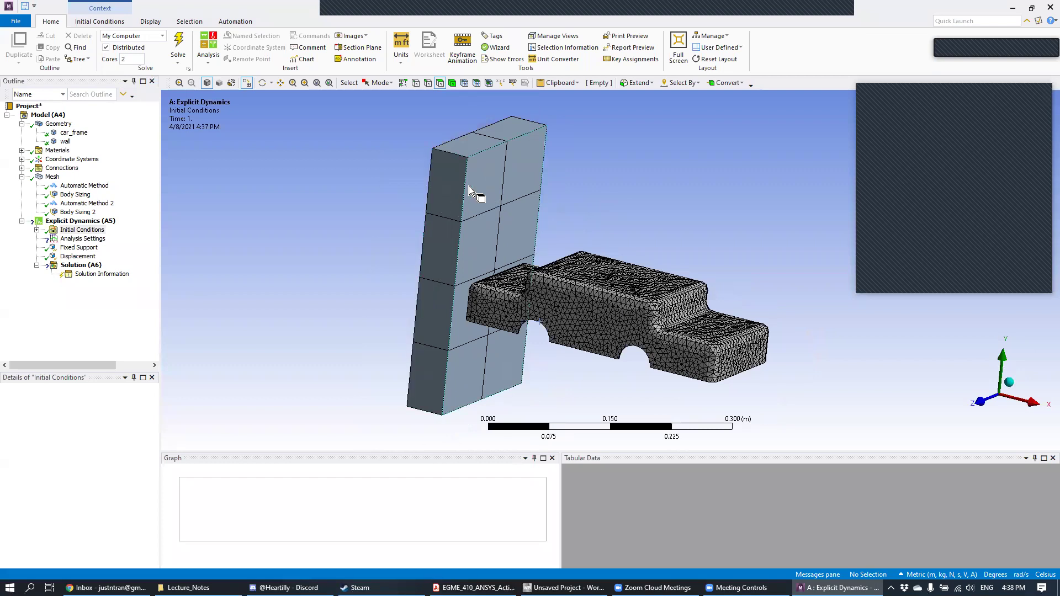
{"action": "left_click", "coordinate": [478, 137]}
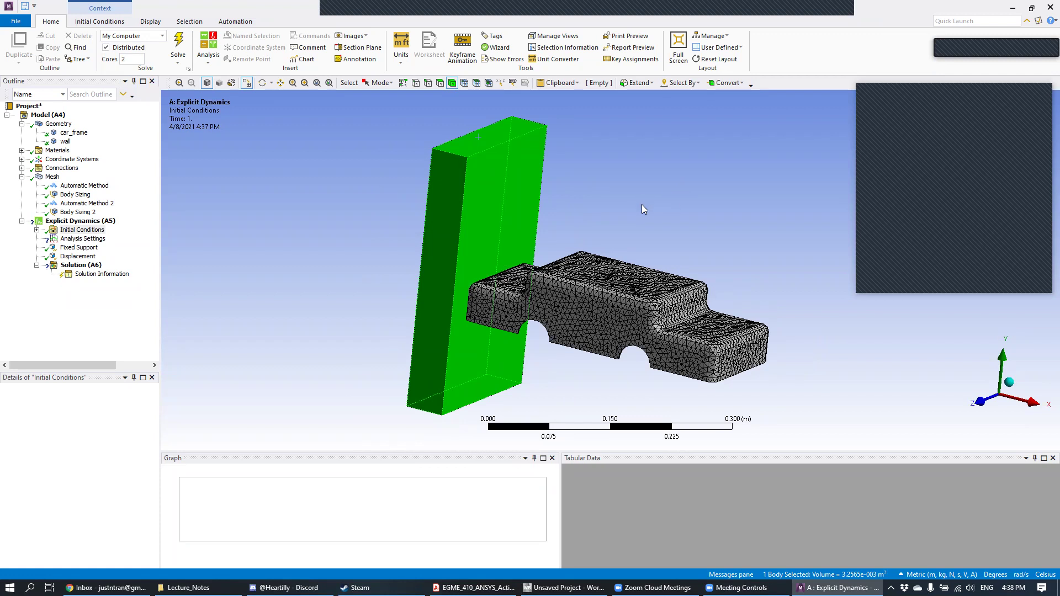
{"action": "left_click", "coordinate": [624, 169]}
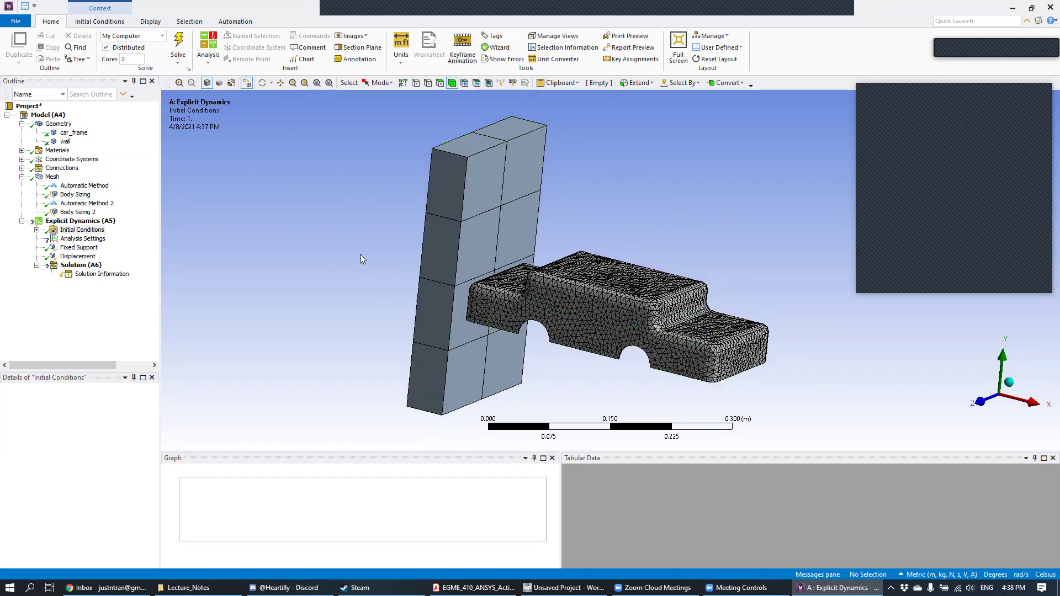
{"action": "right_click", "coordinate": [81, 231]}
{"action": "mouse_move", "coordinate": [102, 238]}
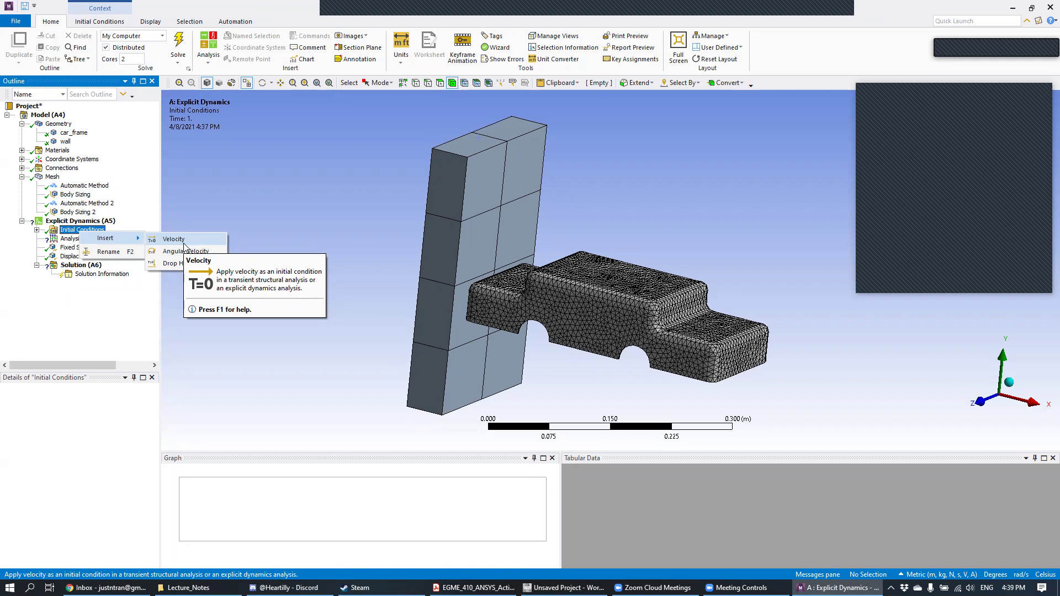
{"action": "left_click", "coordinate": [201, 238]}
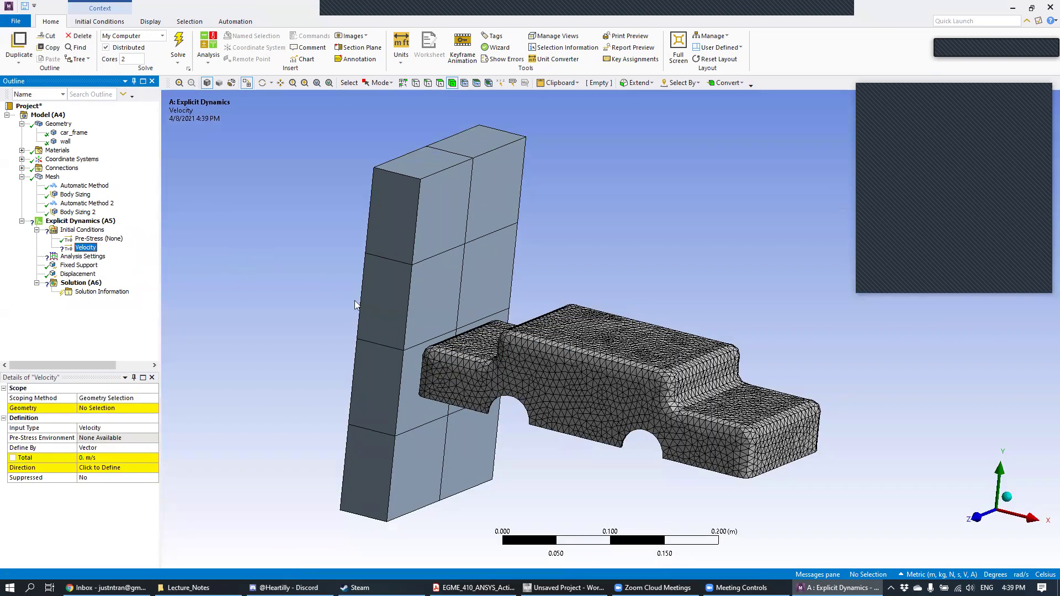
- Scope the initial velocity to the car frame body
{"action": "middle_click_drag", "start_coordinate": [563, 246], "coordinate": [605, 234]}
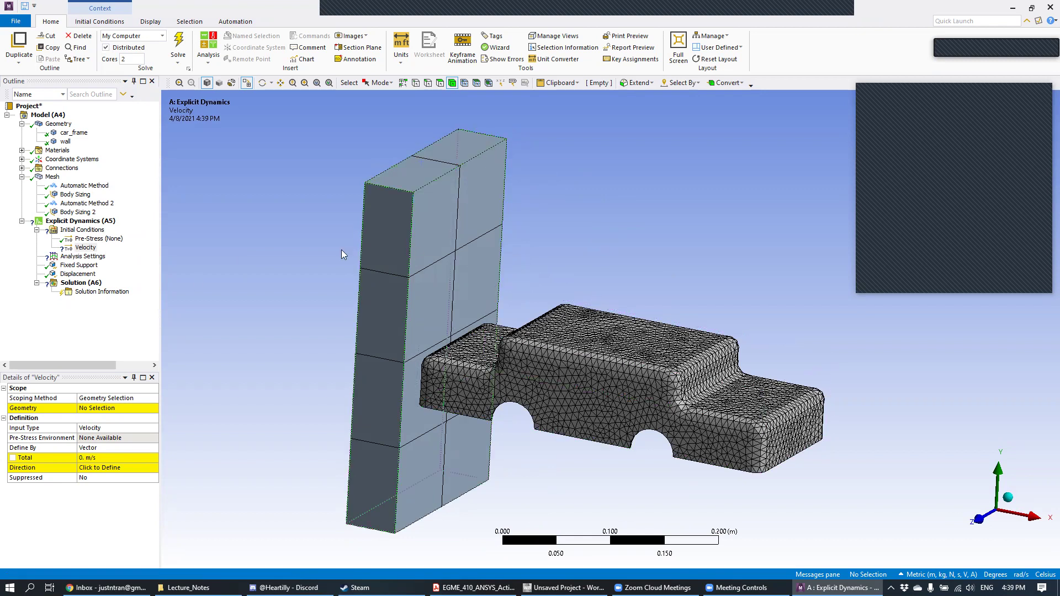
{"action": "left_click", "coordinate": [658, 342]}
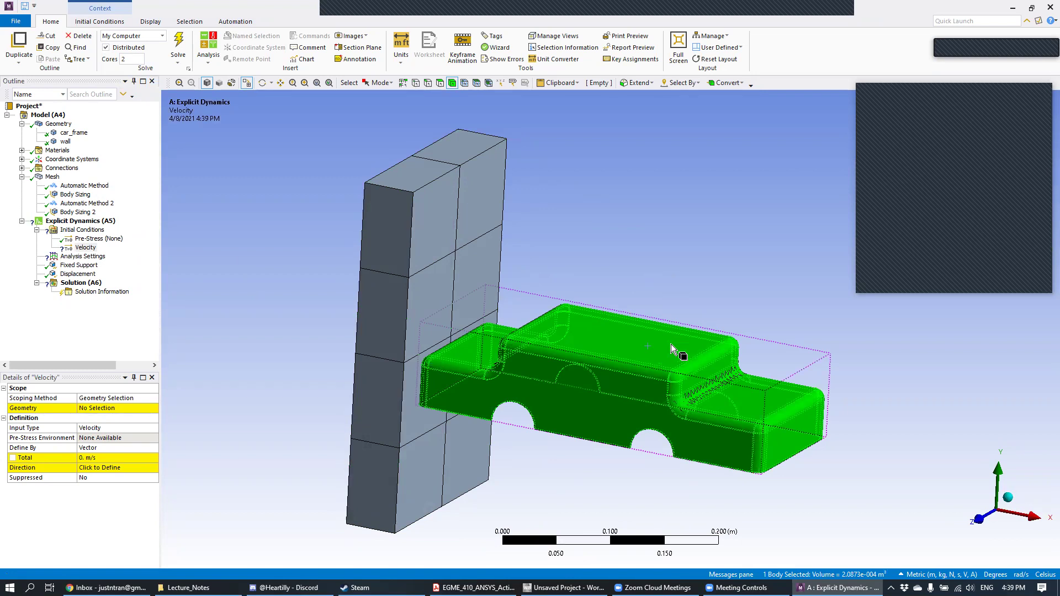
{"action": "left_click", "coordinate": [101, 407]}
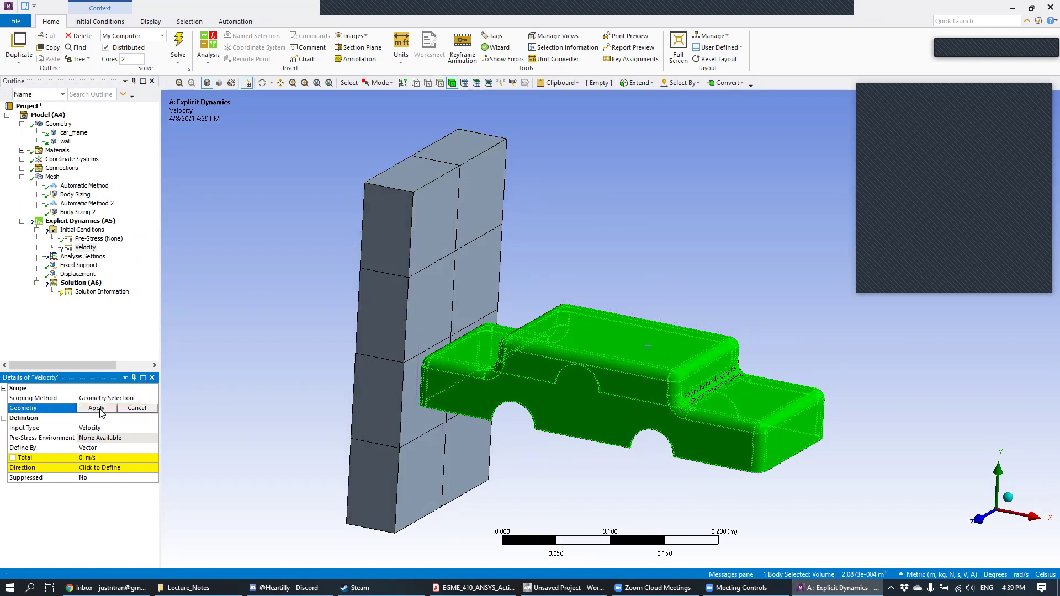
{"action": "left_click", "coordinate": [92, 408]}
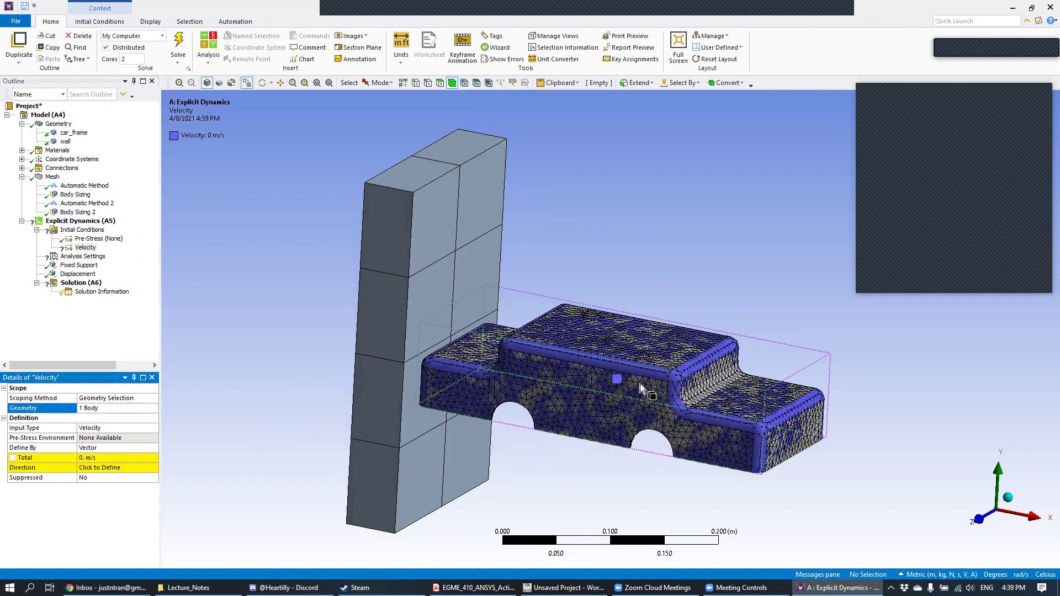
- Define the car frame's velocity by components and set its X component to -150 m/s
{"action": "mouse_move", "coordinate": [686, 221]}
{"action": "middle_mouse_down"}
{"action": "mouse_move", "coordinate": [733, 260]}
{"action": "mouse_move", "coordinate": [775, 251]}
{"action": "mouse_move", "coordinate": [767, 277]}
{"action": "mouse_move", "coordinate": [739, 253]}
{"action": "mouse_move", "coordinate": [760, 259]}
{"action": "mouse_move", "coordinate": [773, 367]}
{"action": "middle_mouse_up"}
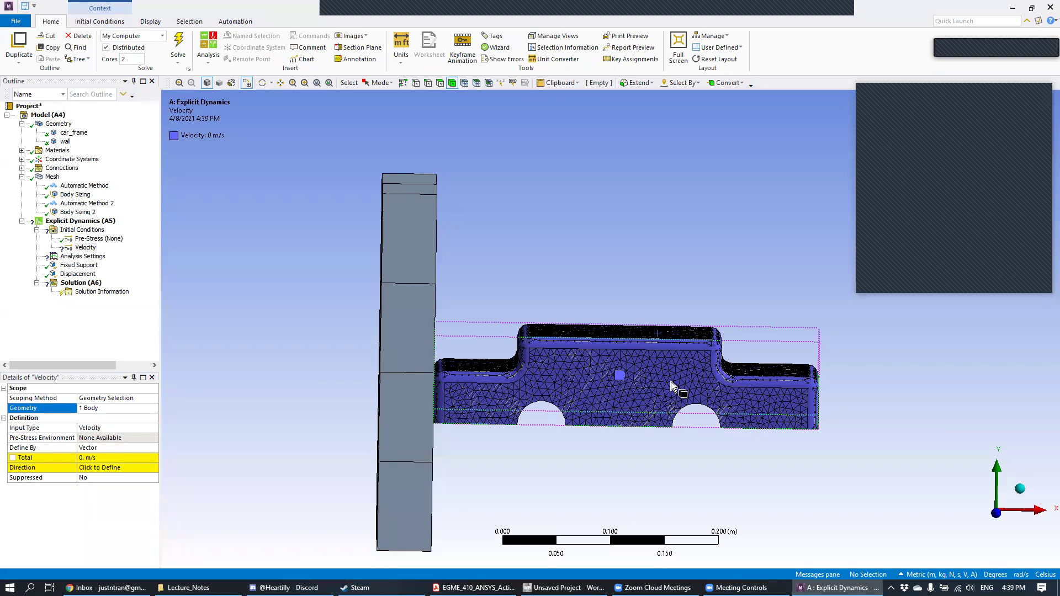
{"action": "left_click", "coordinate": [128, 448]}
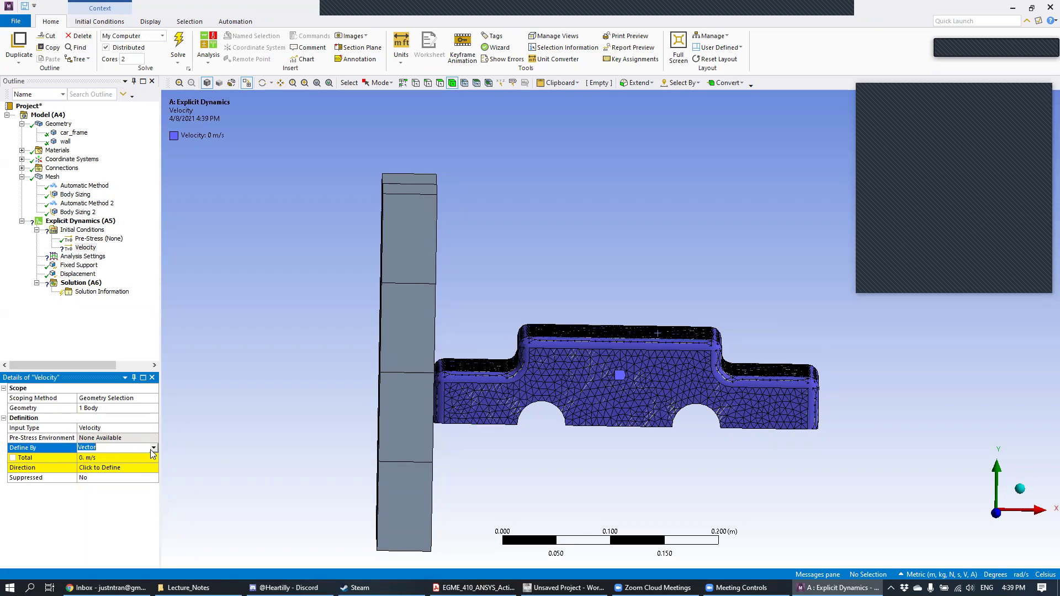
{"action": "left_click", "coordinate": [154, 449]}
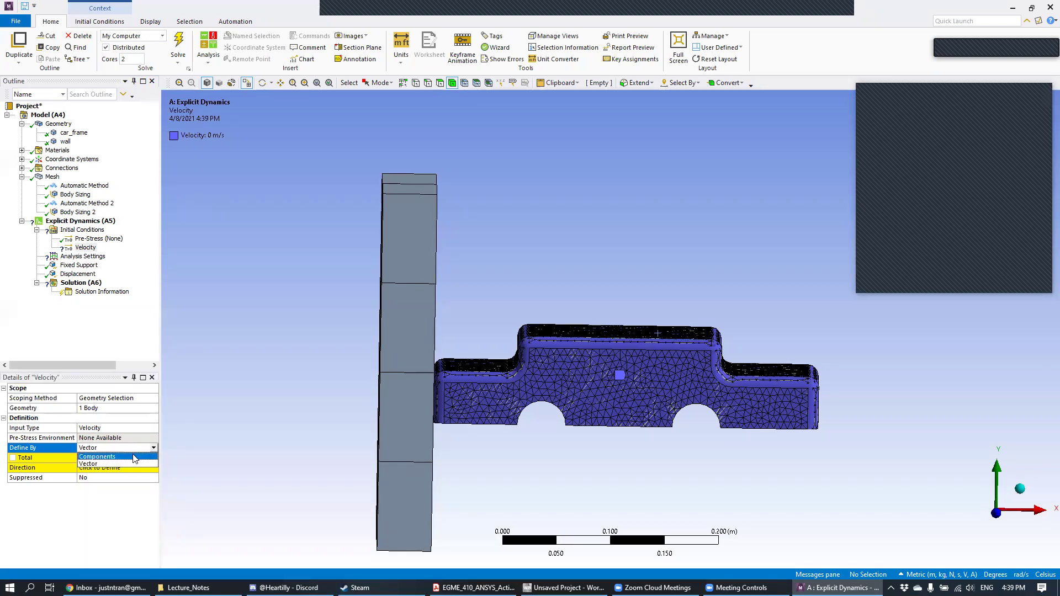
{"action": "left_click", "coordinate": [134, 458]}
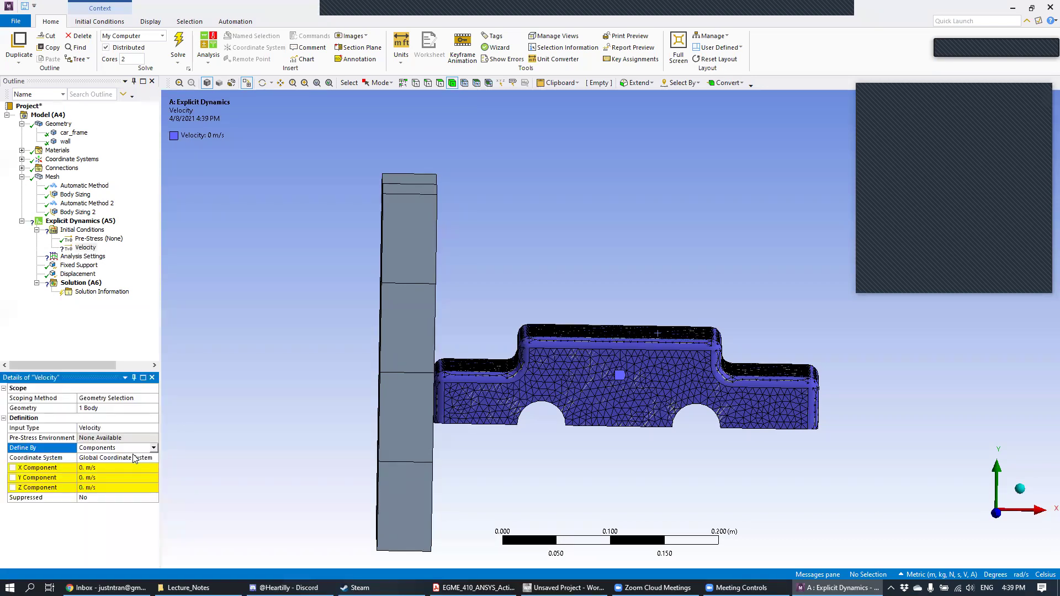
{"action": "left_click", "coordinate": [99, 468]}
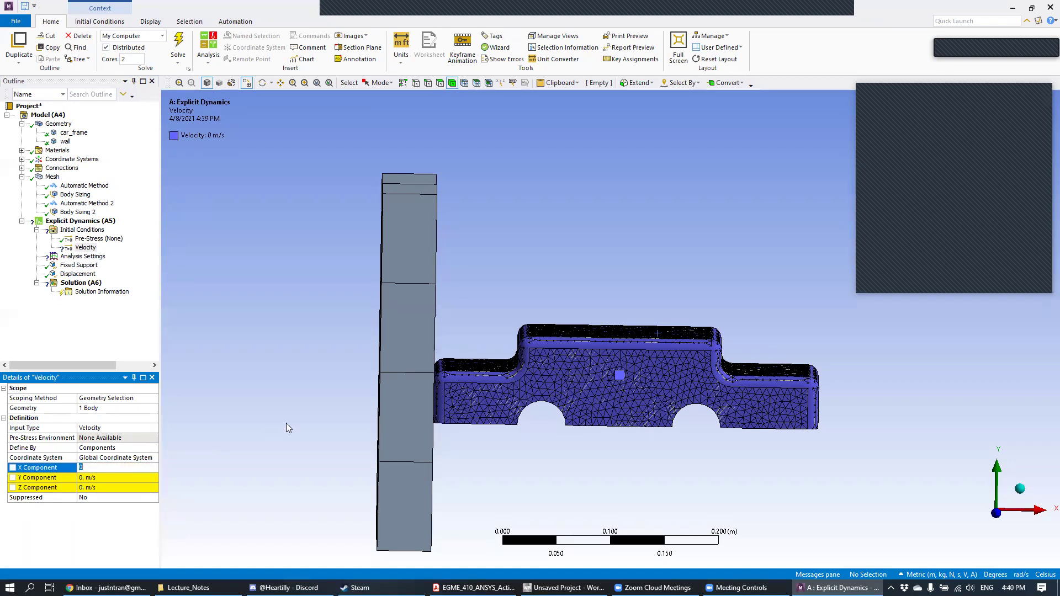
{"action": "type", "text": "-15"}
{"action": "key", "text": "Return"}
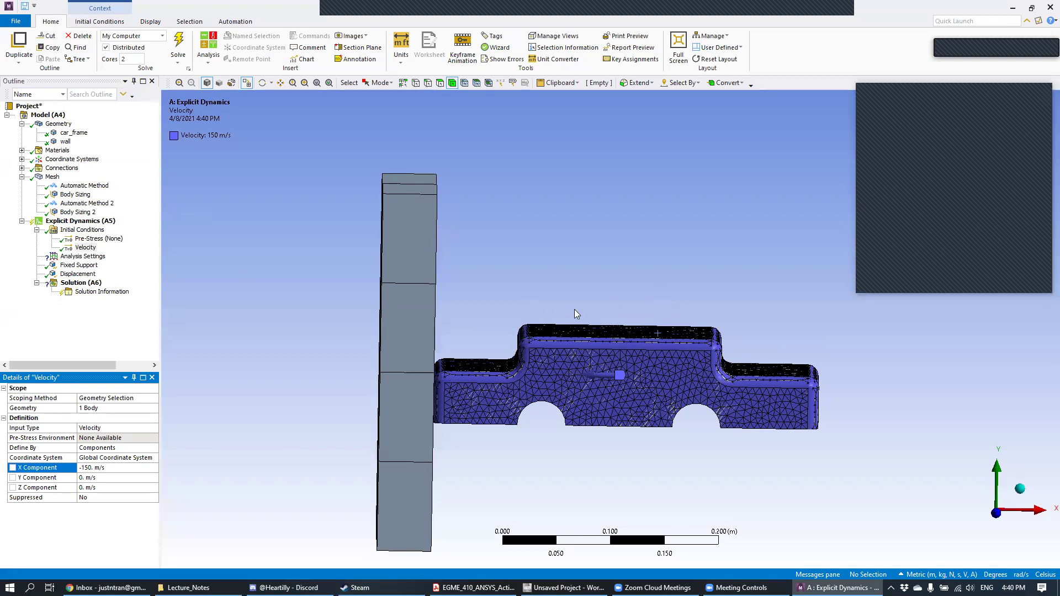
{"action": "middle_click_drag", "start_coordinate": [608, 260], "coordinate": [558, 228]}
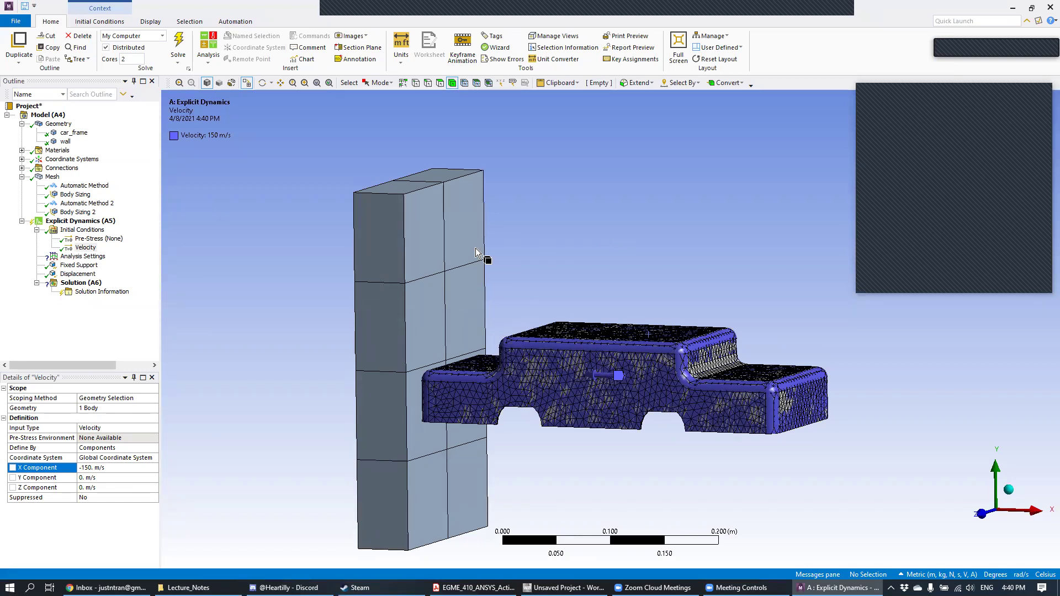
- Insert a Total Deformation result under the Solution
{"action": "left_click", "coordinate": [97, 283]}
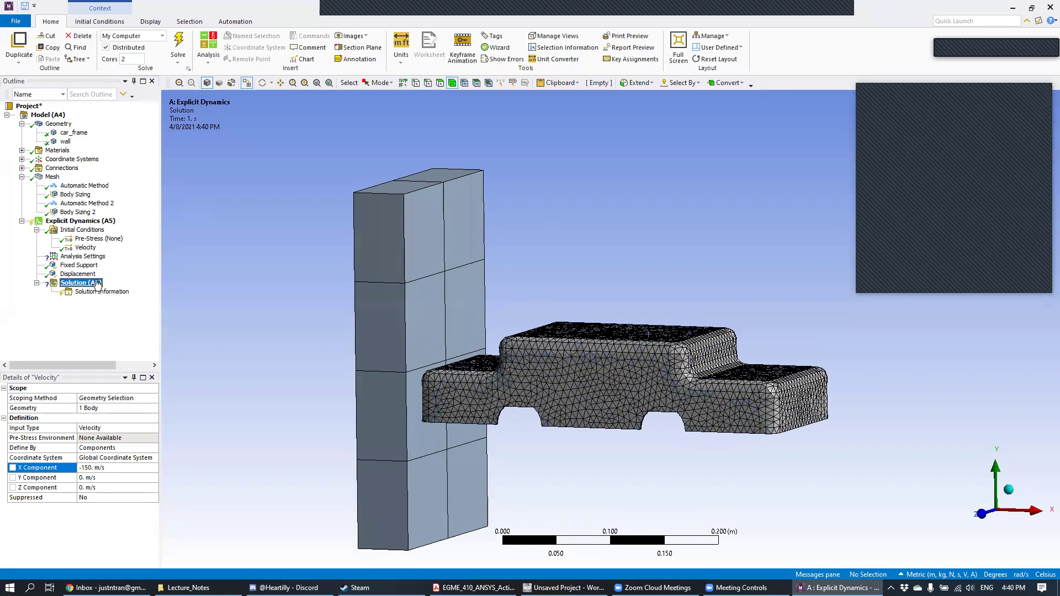
{"action": "right_click", "coordinate": [98, 283]}
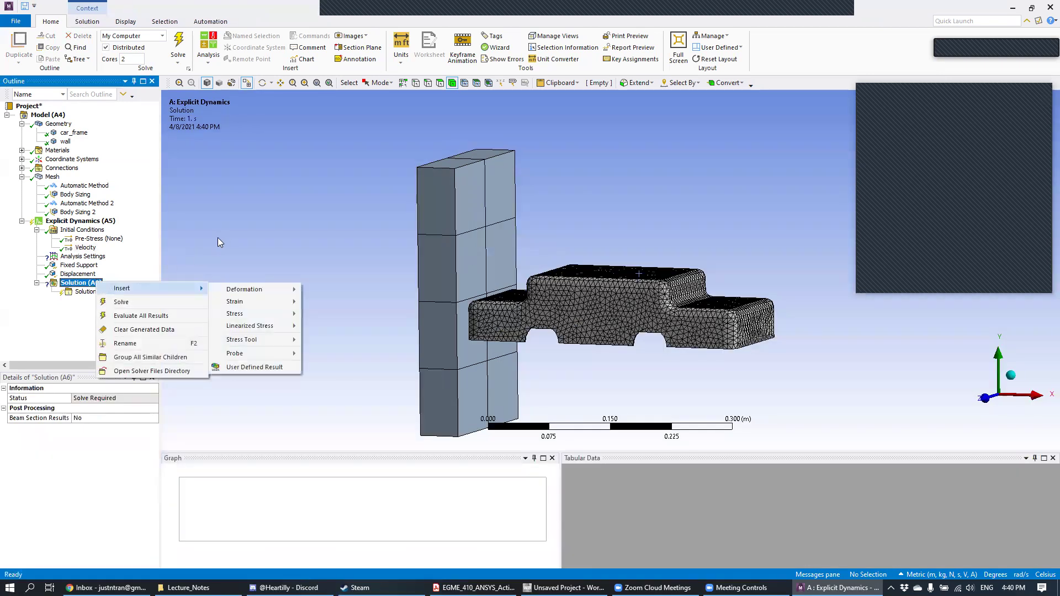
{"action": "mouse_move", "coordinate": [232, 291]}
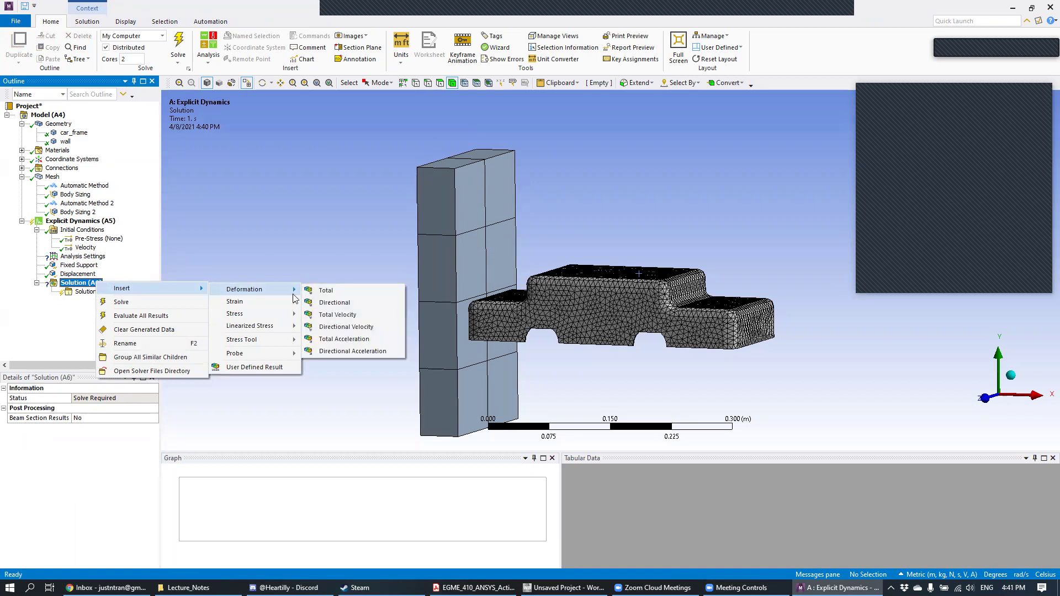
{"action": "left_click", "coordinate": [328, 292]}
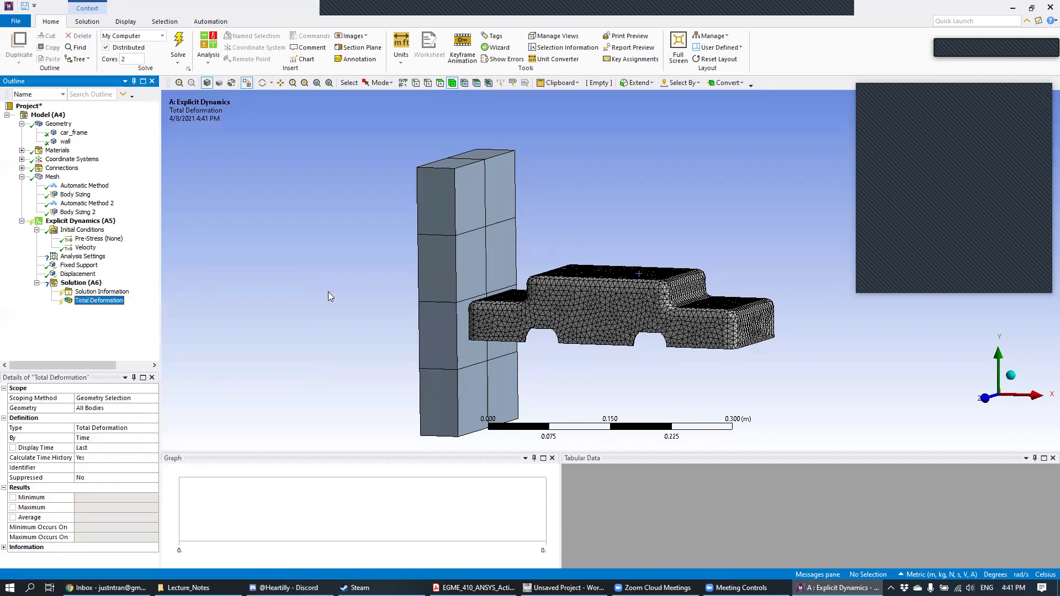
- Add an Equivalent (von-Mises) stress result to the Solution
{"action": "right_click", "coordinate": [94, 286]}
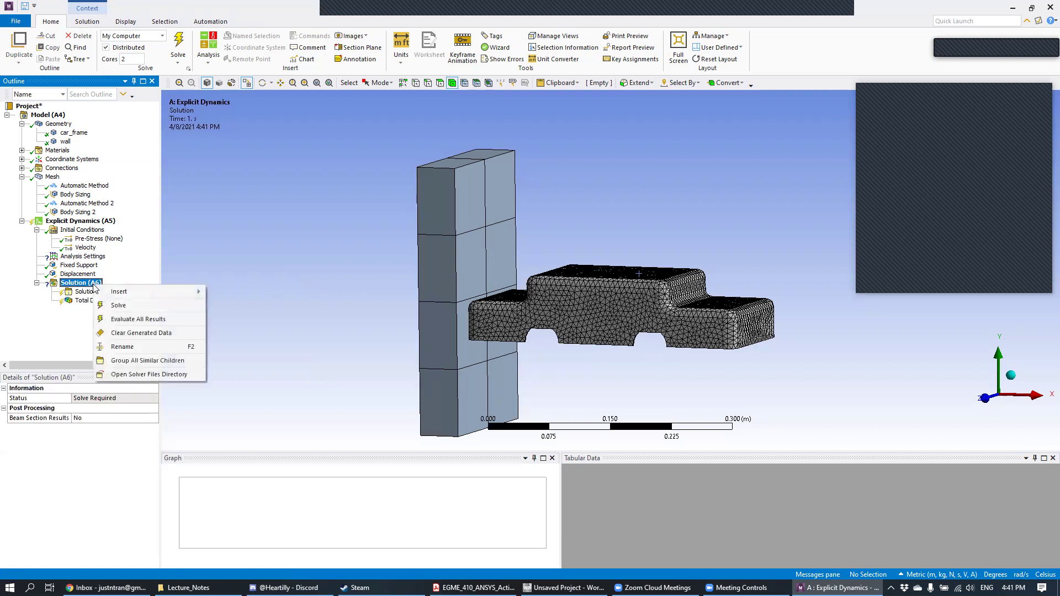
{"action": "key", "text": "Escape"}
{"action": "right_click", "coordinate": [81, 284]}
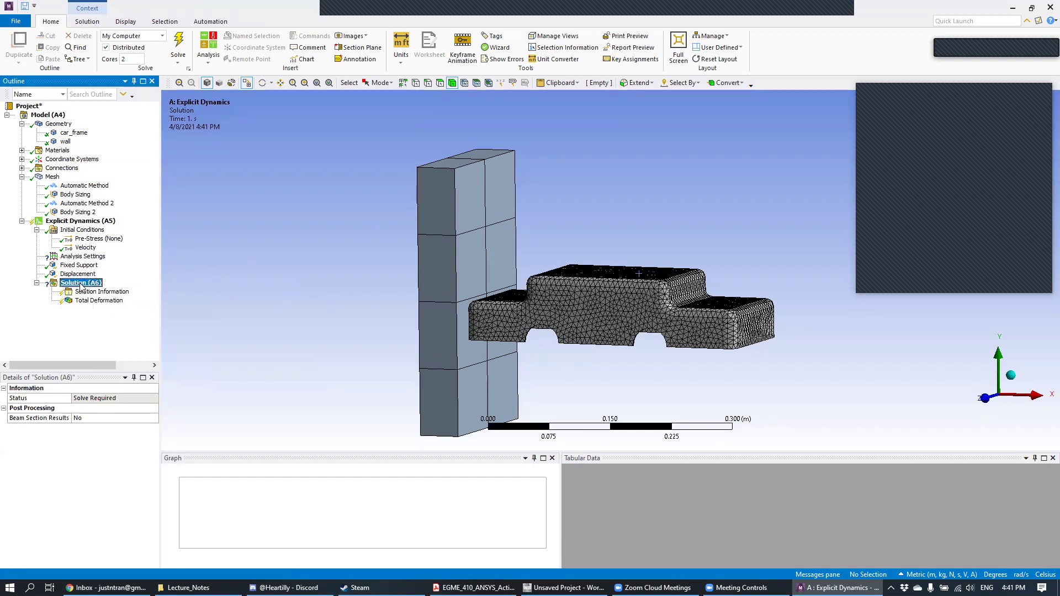
{"action": "mouse_move", "coordinate": [92, 291]}
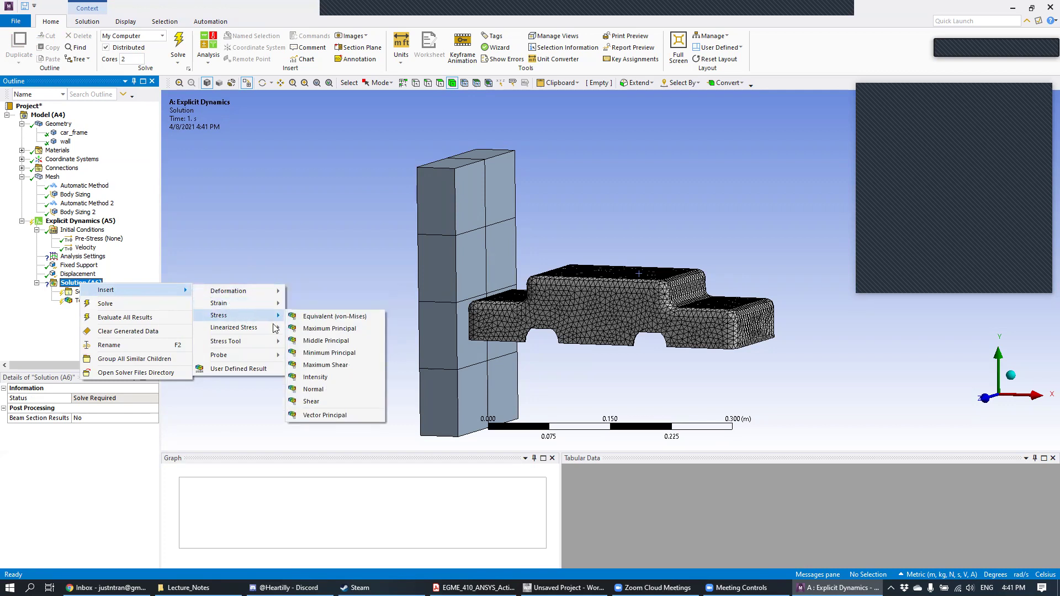
{"action": "left_click", "coordinate": [298, 318]}
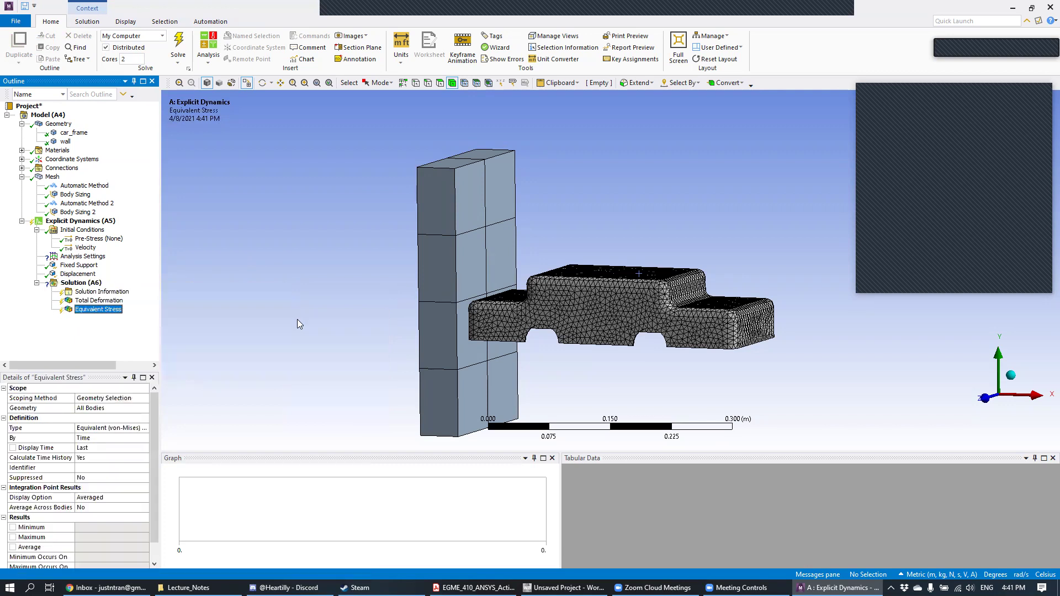
- Add an Equivalent (von-Mises) strain result to the Solution
{"action": "right_click", "coordinate": [91, 284]}
{"action": "mouse_move", "coordinate": [118, 290]}
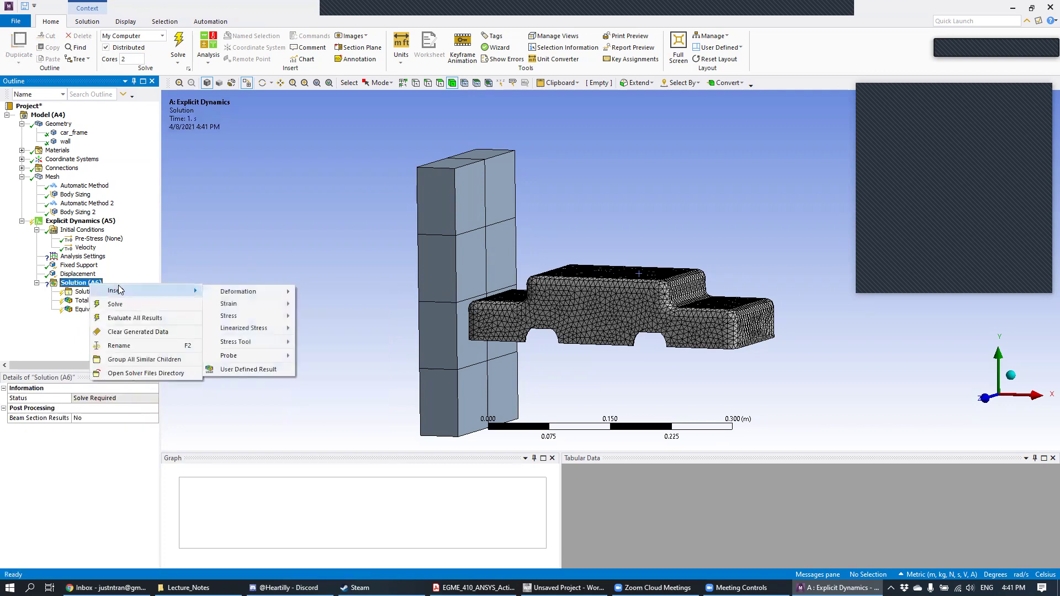
{"action": "mouse_move", "coordinate": [237, 304]}
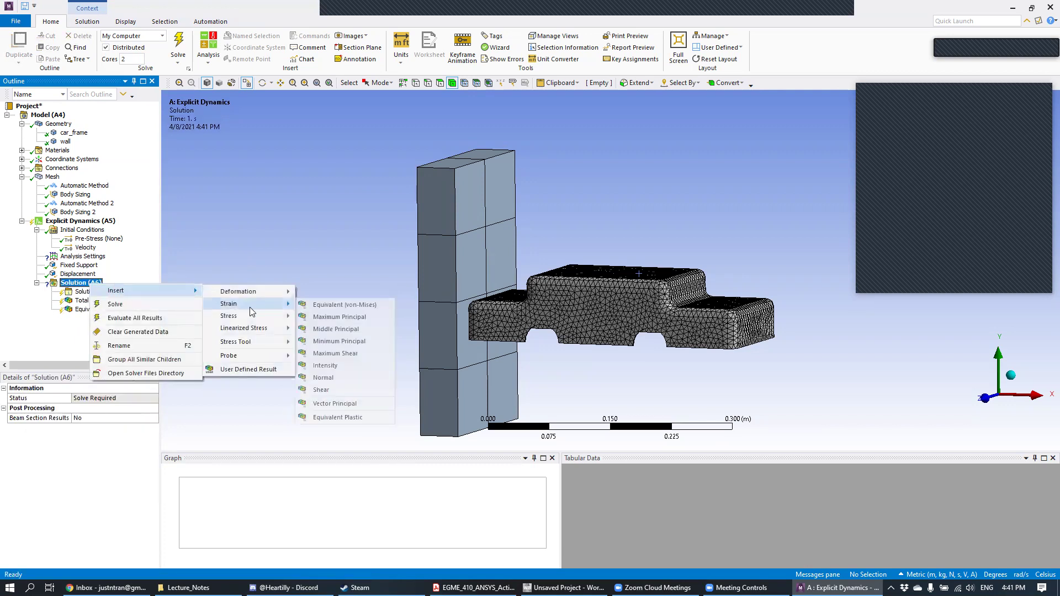
{"action": "left_click", "coordinate": [337, 305]}
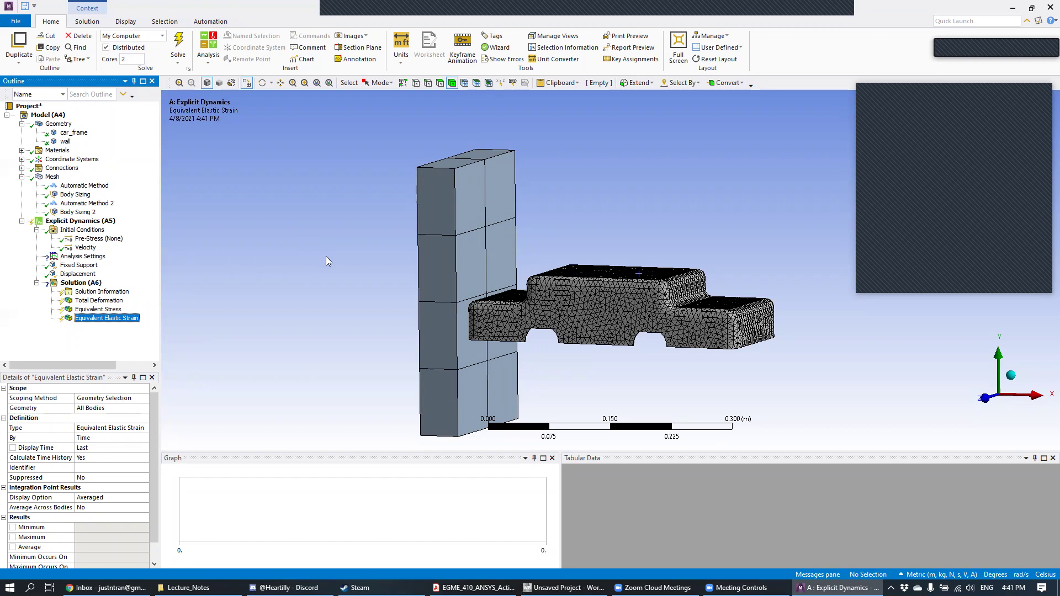
- Set the End Time in the Analysis Settings to 7.5e-4 s, widening the details area to read the full entries
{"action": "left_click", "coordinate": [87, 257]}
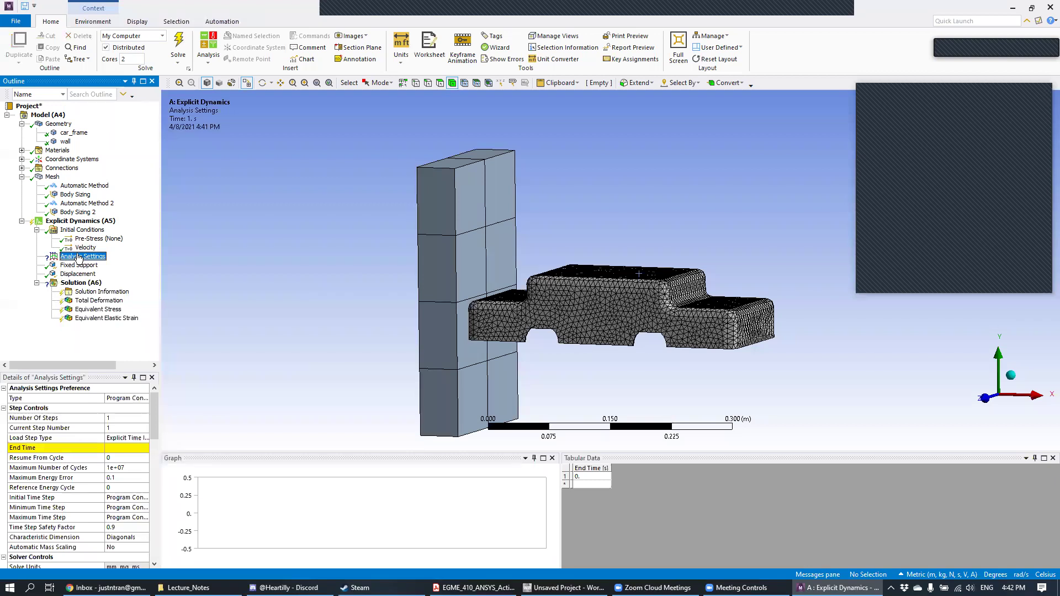
{"action": "left_click_drag", "start_coordinate": [161, 418], "coordinate": [194, 418]}
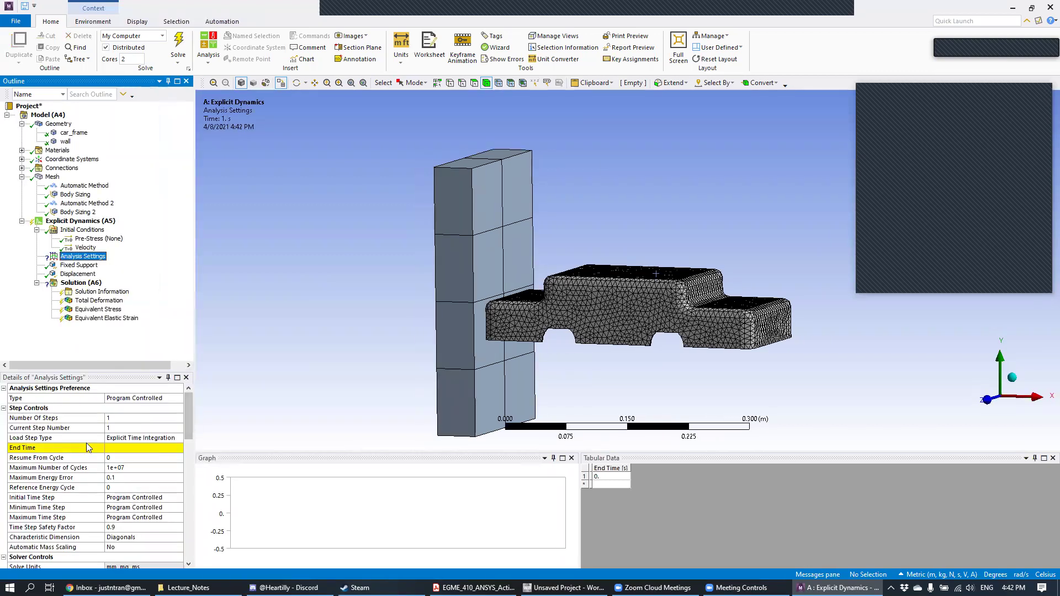
{"action": "left_click", "coordinate": [123, 449]}
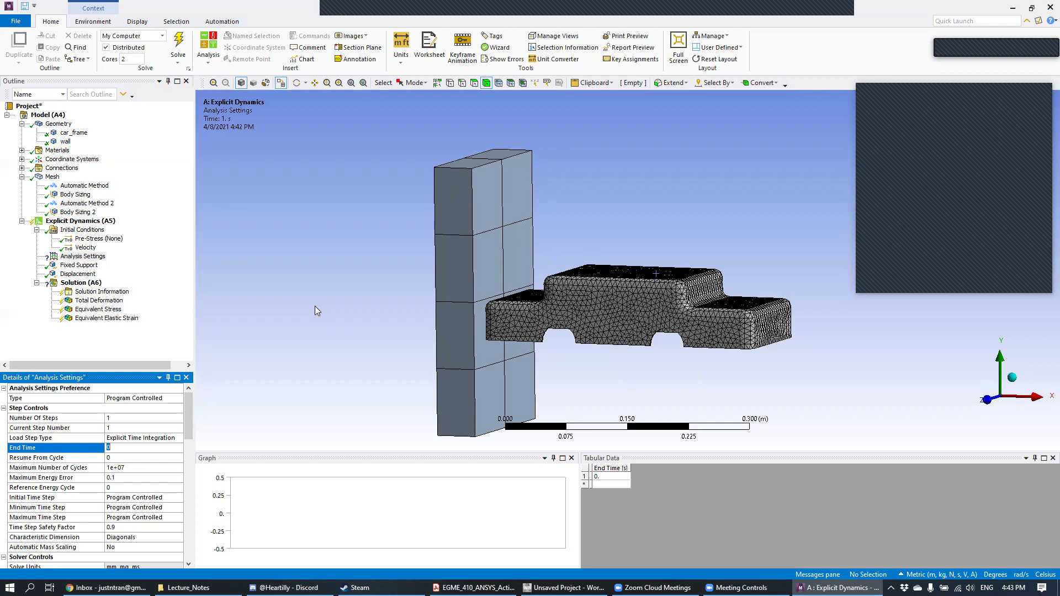
{"action": "type", "text": "0.0"}
{"action": "type", "text": "000"}
{"action": "type", "text": "75"}
{"action": "key", "text": "Return"}
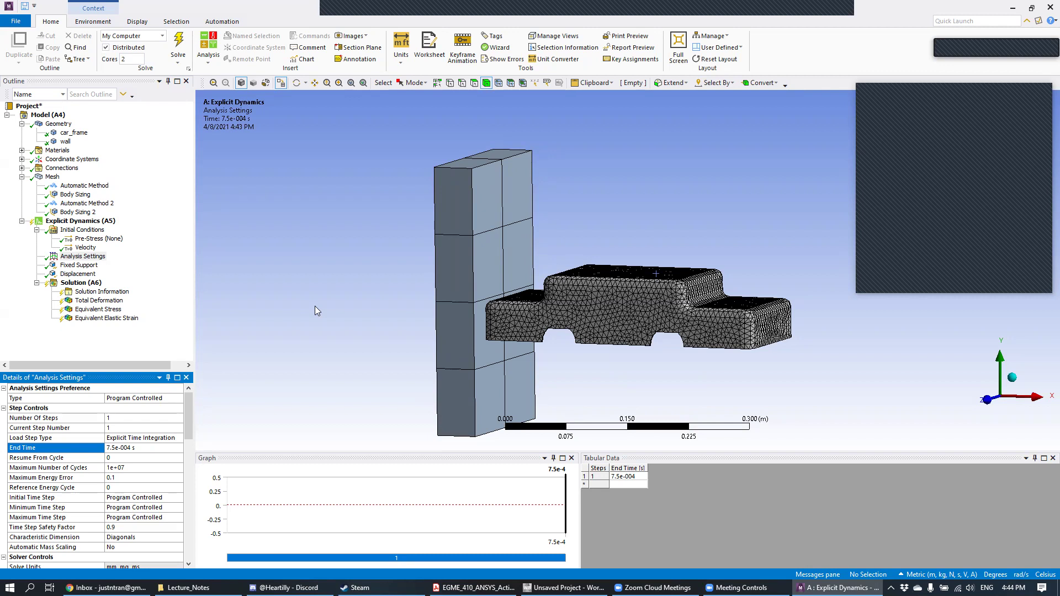
- Examine the car frame's front end against the wall from the side and from oblique angles
{"action": "middle_click_drag", "start_coordinate": [599, 230], "coordinate": [660, 232]}
{"action": "scroll", "coordinate": [481, 314], "scroll_direction": "up", "scroll_amount": 2}
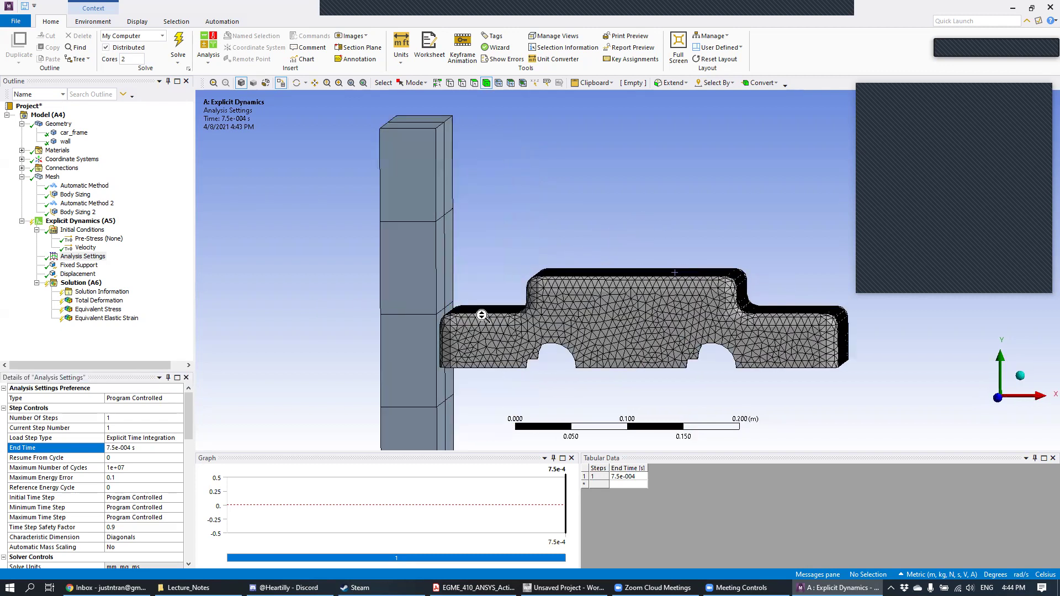
{"action": "middle_click_drag", "start_coordinate": [415, 301], "coordinate": [447, 296]}
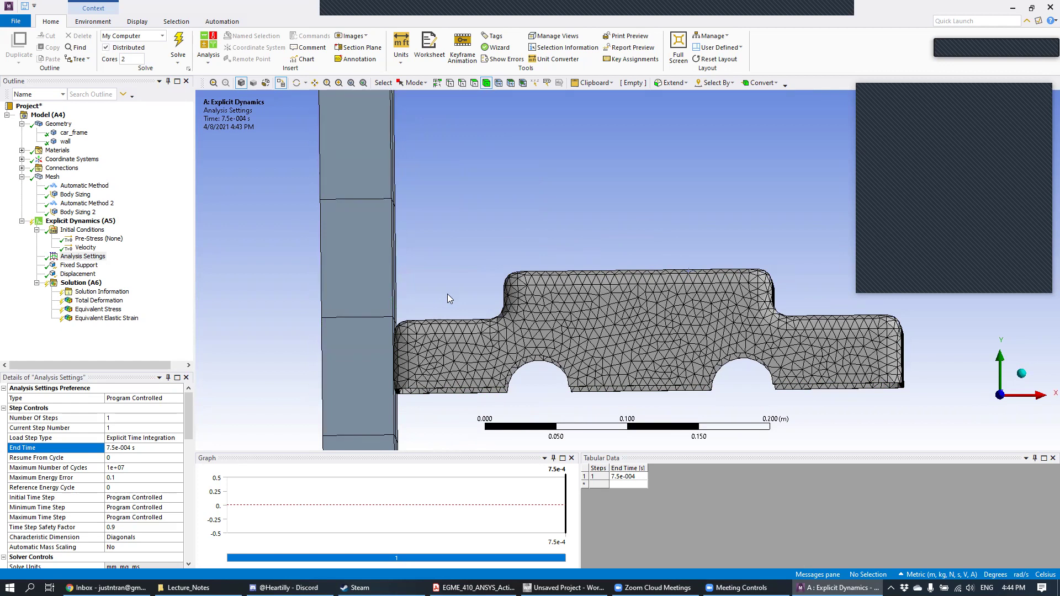
{"action": "middle_click_drag", "start_coordinate": [554, 231], "coordinate": [528, 243]}
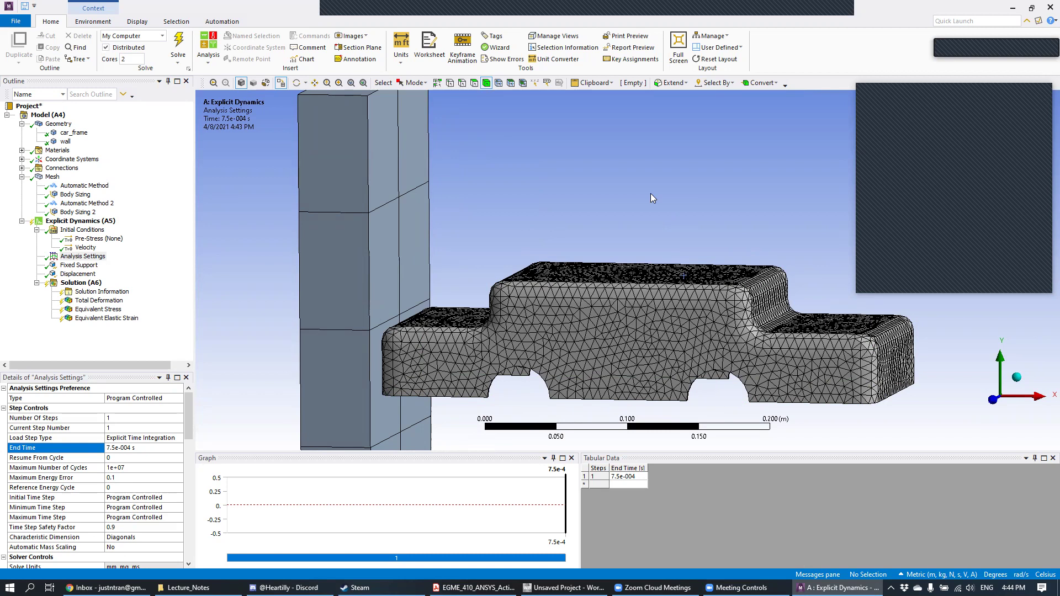
{"action": "middle_click_drag", "start_coordinate": [605, 174], "coordinate": [622, 164]}
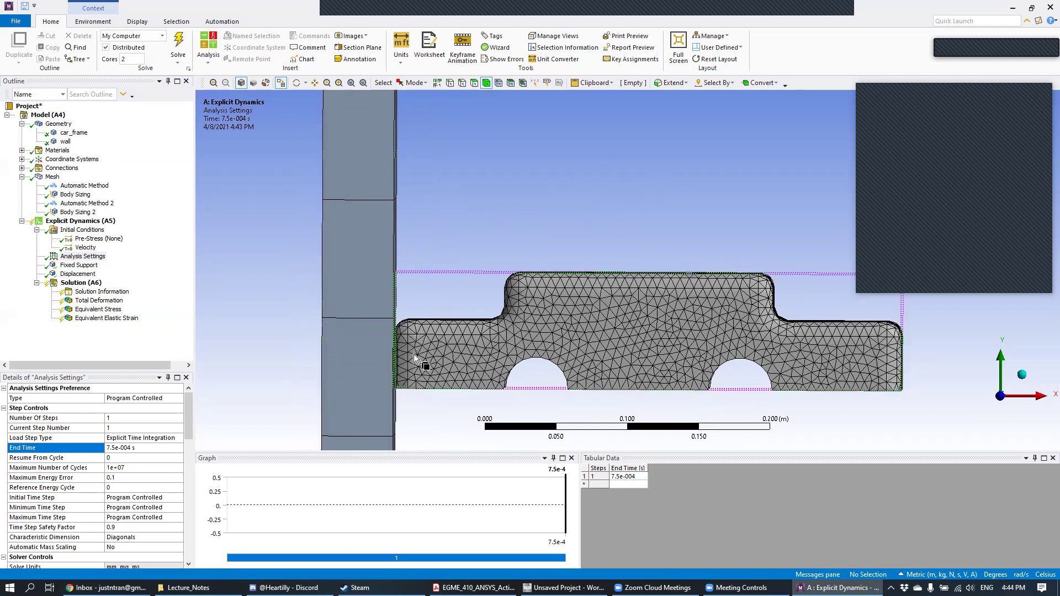
{"action": "mouse_move", "coordinate": [404, 351]}
{"action": "middle_mouse_down"}
{"action": "mouse_move", "coordinate": [396, 352]}
{"action": "mouse_move", "coordinate": [407, 350]}
{"action": "middle_mouse_up"}
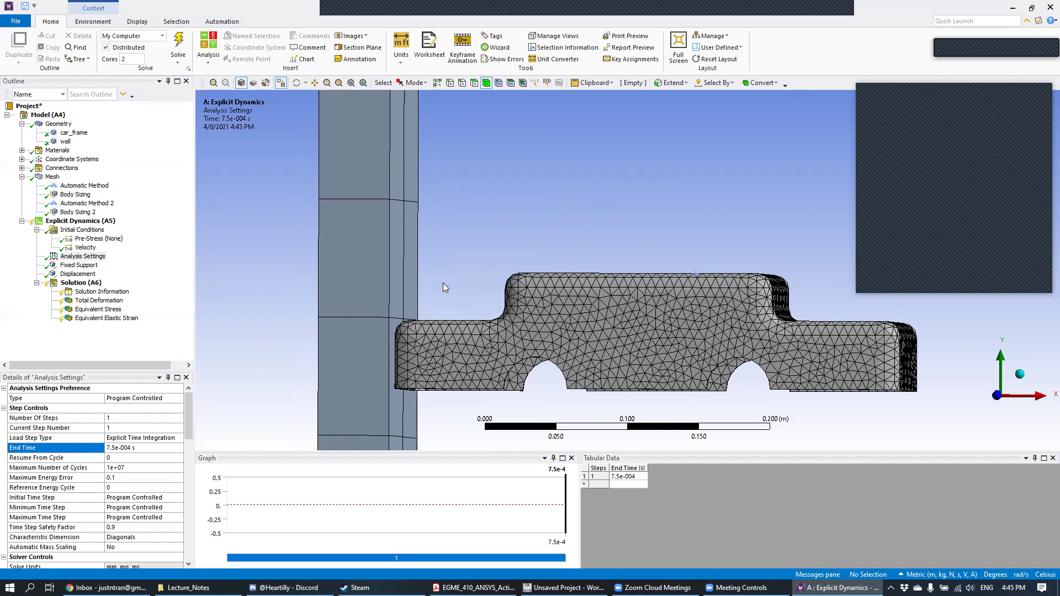
{"action": "middle_click_drag", "start_coordinate": [513, 211], "coordinate": [469, 246]}
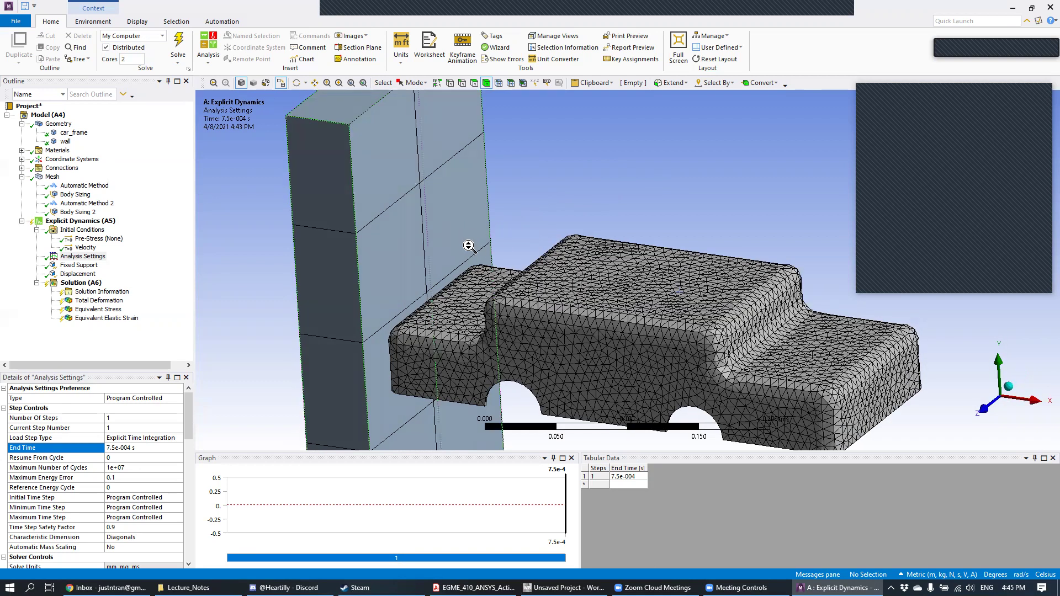
{"action": "scroll", "coordinate": [469, 246], "scroll_direction": "down", "scroll_amount": 3}
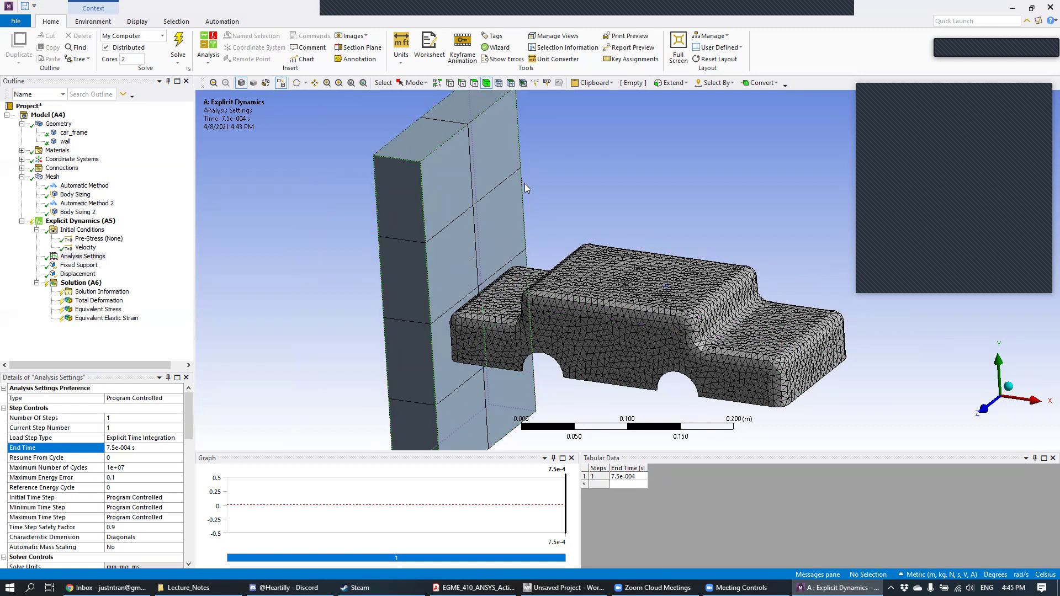
{"action": "key", "text": "XF86AudioLowerVolume"}
{"action": "scroll", "coordinate": [189, 414], "scroll_direction": "down", "scroll_amount": 2}
{"action": "scroll", "coordinate": [190, 409], "scroll_direction": "up", "scroll_amount": 2}
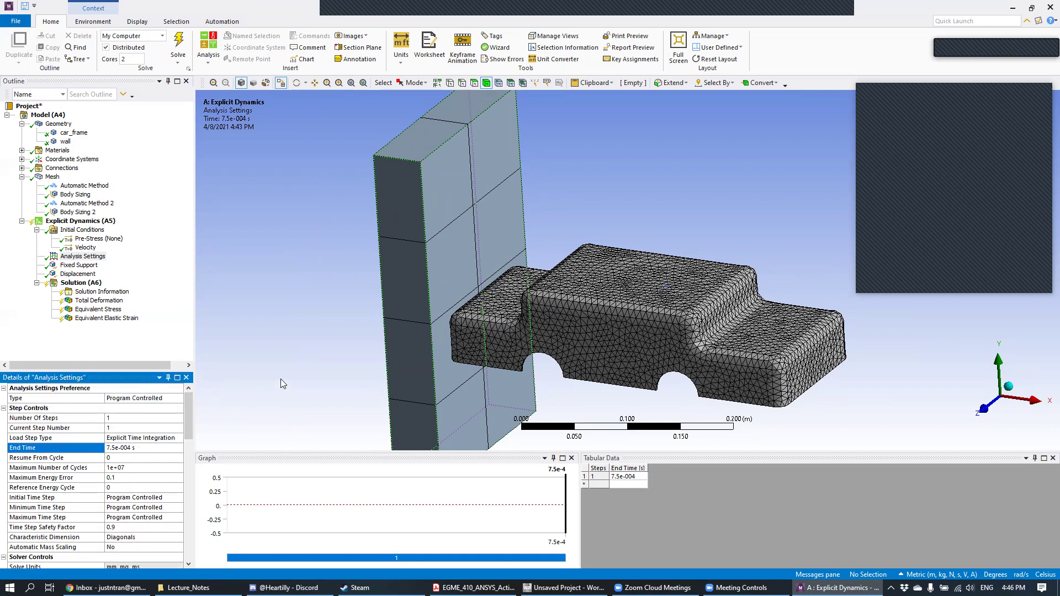
- Examine the Number Of Steps and Current Step Number entries in the Analysis Settings, and look through the remaining solver, damping and erosion controls
{"action": "left_click", "coordinate": [134, 420]}
{"action": "left_click", "coordinate": [133, 429]}
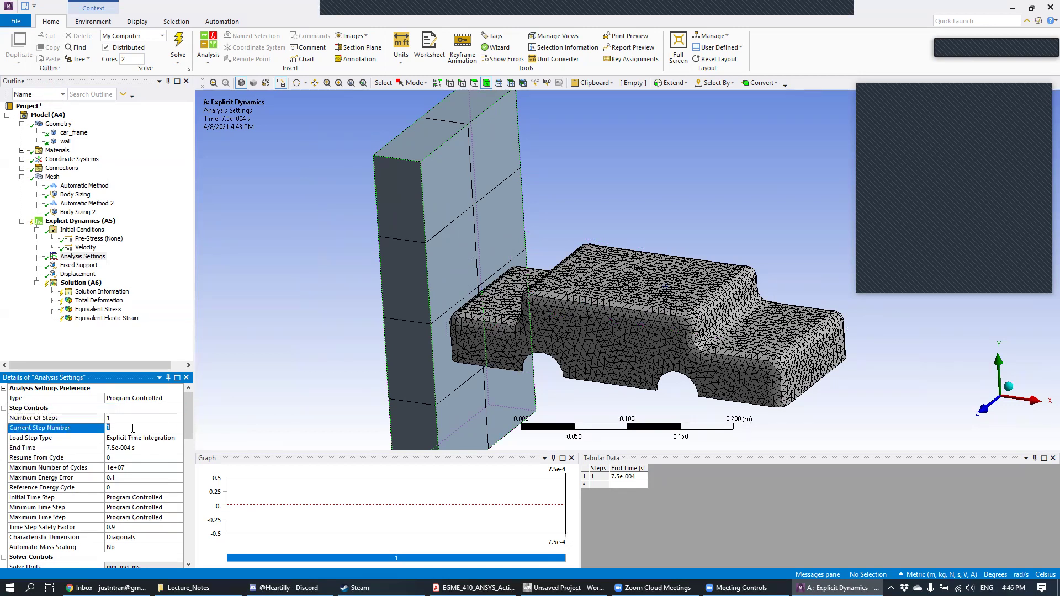
{"action": "left_click", "coordinate": [67, 421]}
{"action": "left_click", "coordinate": [64, 431]}
{"action": "left_click", "coordinate": [71, 419]}
{"action": "left_click", "coordinate": [68, 429]}
{"action": "left_click", "coordinate": [70, 421]}
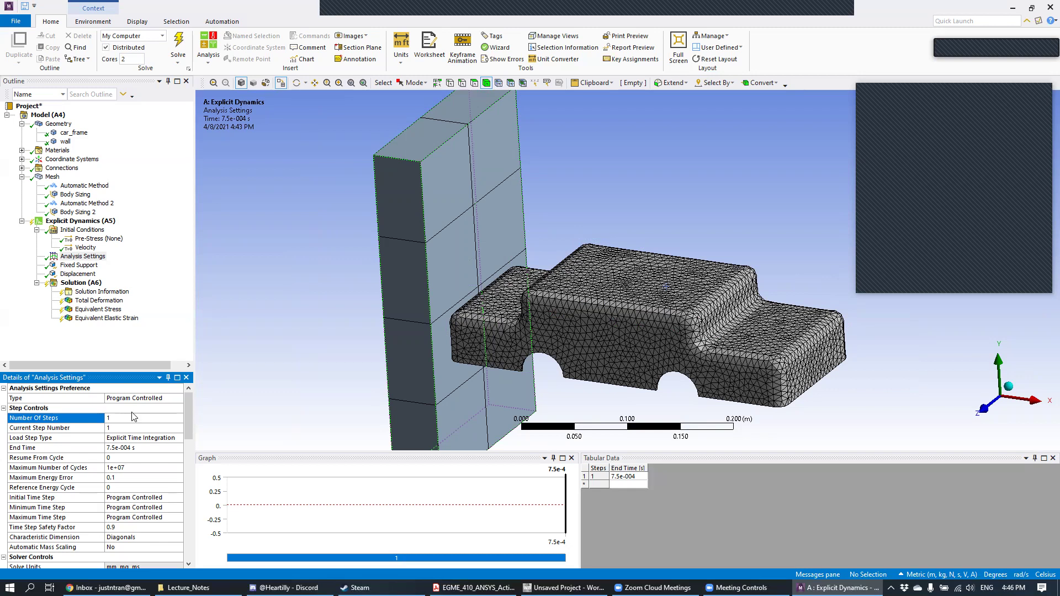
{"action": "left_click", "coordinate": [65, 430]}
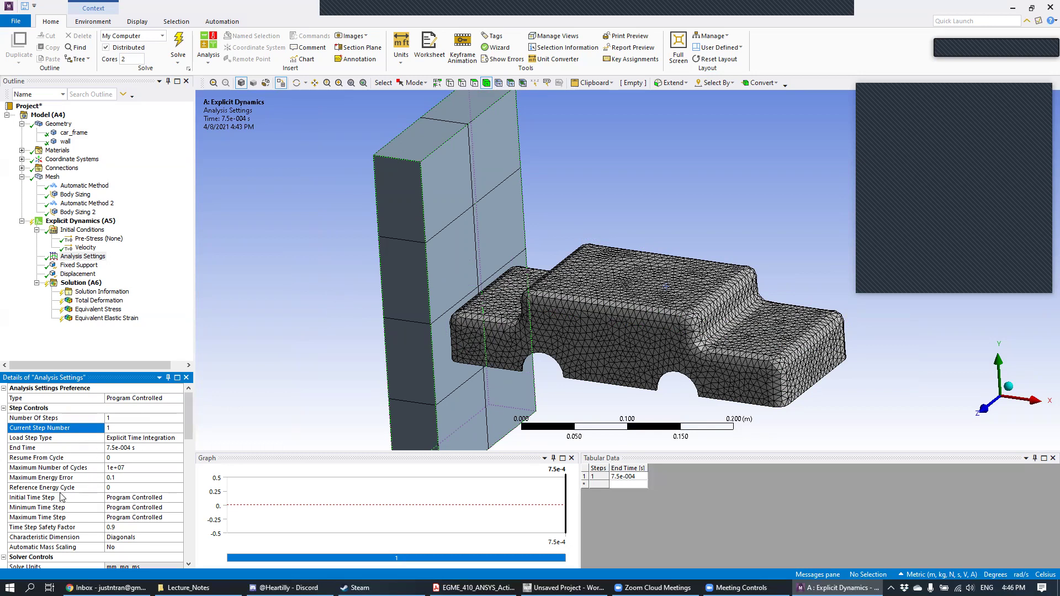
{"action": "scroll", "coordinate": [62, 500], "scroll_direction": "down", "scroll_amount": 4}
{"action": "scroll", "coordinate": [62, 501], "scroll_direction": "down", "scroll_amount": 6}
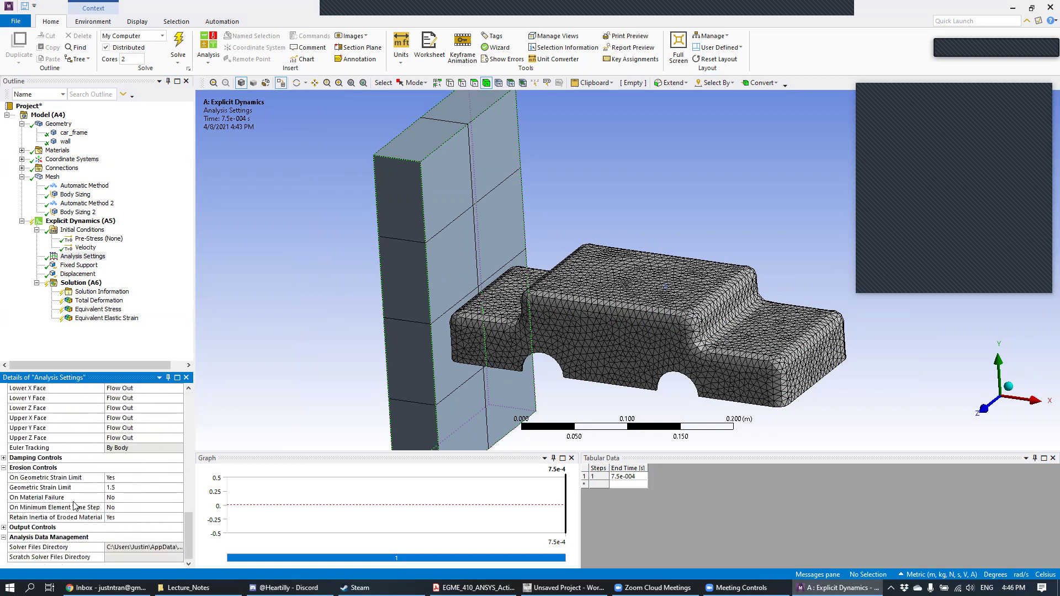
{"action": "scroll", "coordinate": [86, 497], "scroll_direction": "up", "scroll_amount": 10}
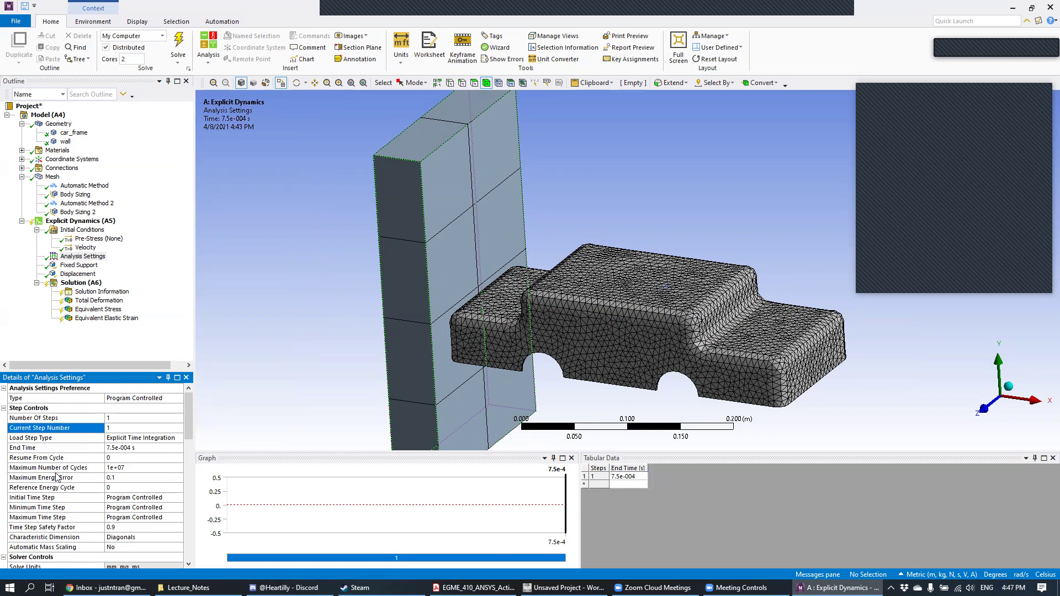
{"action": "left_click", "coordinate": [90, 418]}
{"action": "left_click", "coordinate": [90, 430]}
{"action": "left_click", "coordinate": [90, 418]}
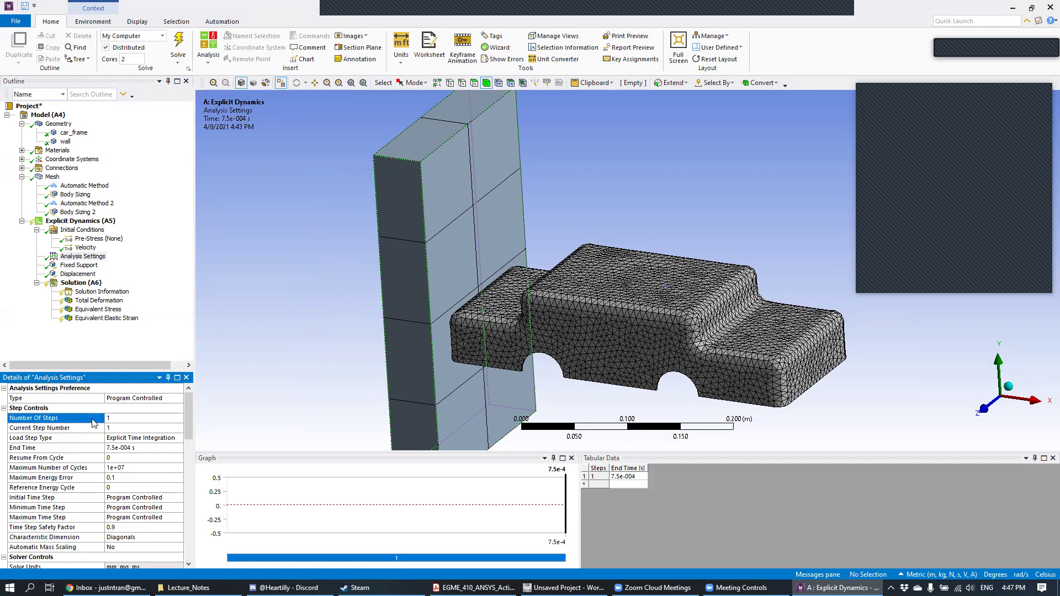
{"action": "left_click", "coordinate": [88, 429]}
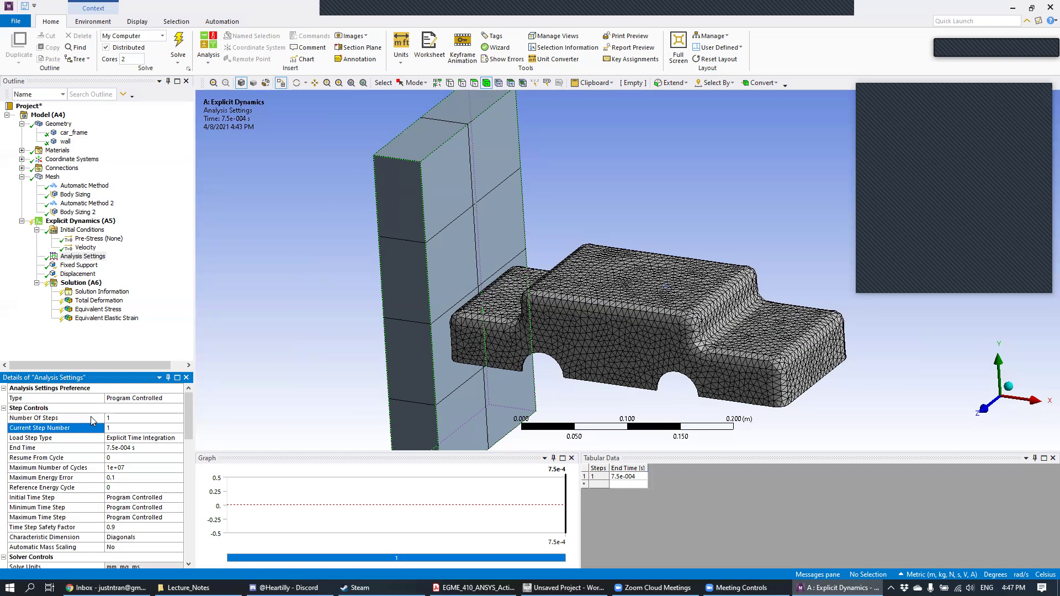
{"action": "left_click", "coordinate": [90, 418]}
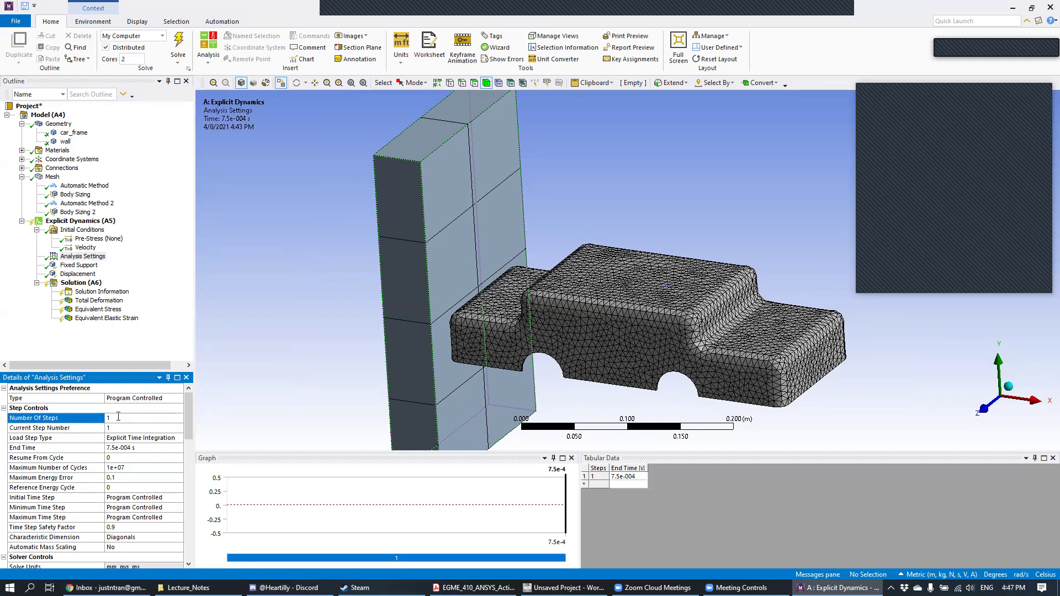
{"action": "left_click", "coordinate": [72, 429]}
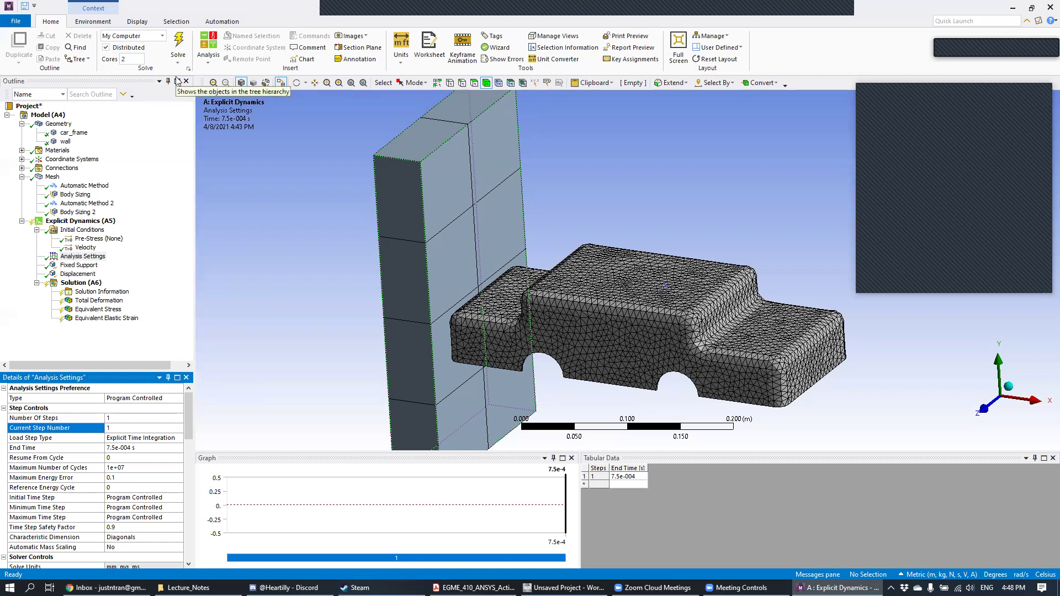
- Set the number of cores used for the solve to 2
{"action": "left_click", "coordinate": [127, 59]}
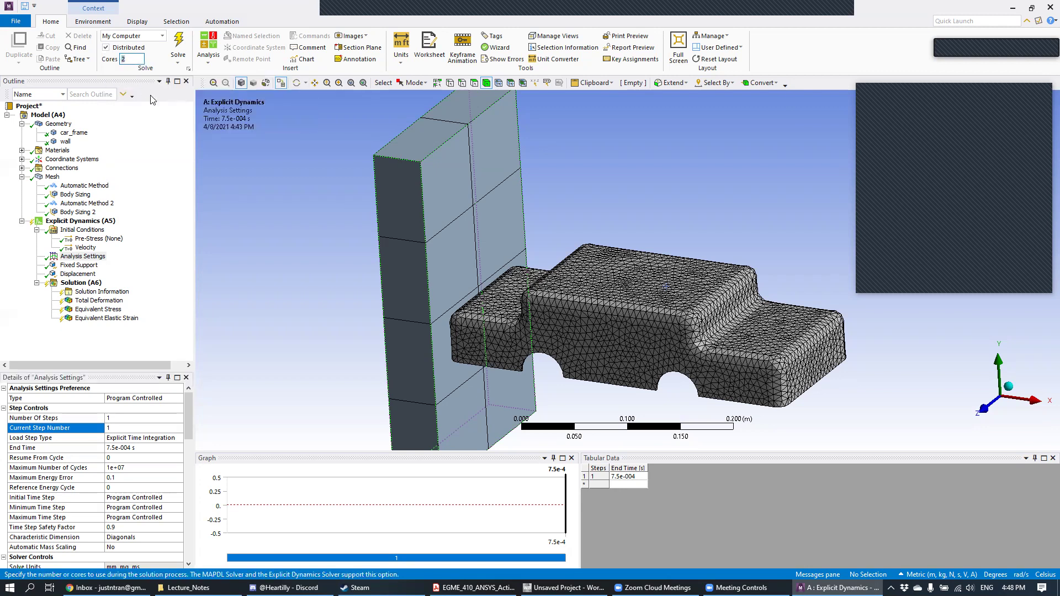
{"action": "left_click", "coordinate": [252, 189]}
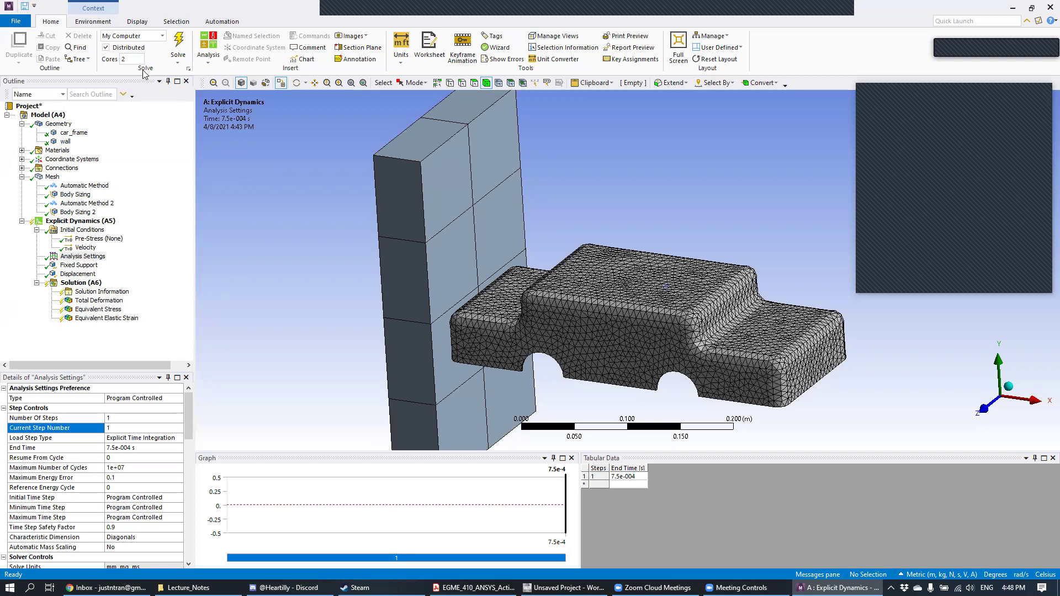
{"action": "left_click_drag", "start_coordinate": [134, 59], "coordinate": [120, 58]}
{"action": "type", "text": "4"}
{"action": "key", "text": "BackSpace"}
{"action": "type", "text": "2"}
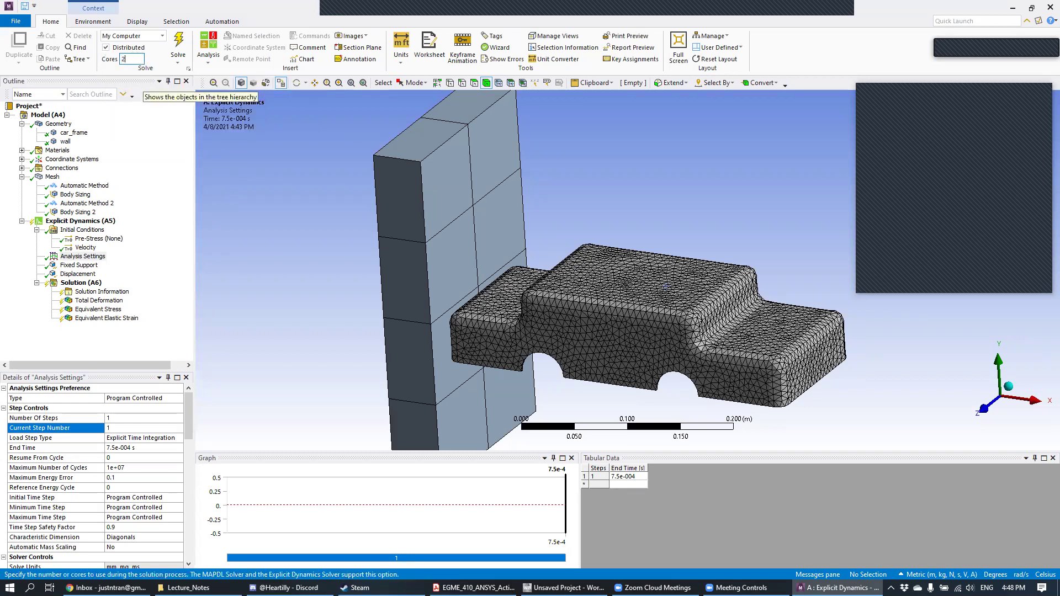
{"action": "left_click", "coordinate": [282, 207]}
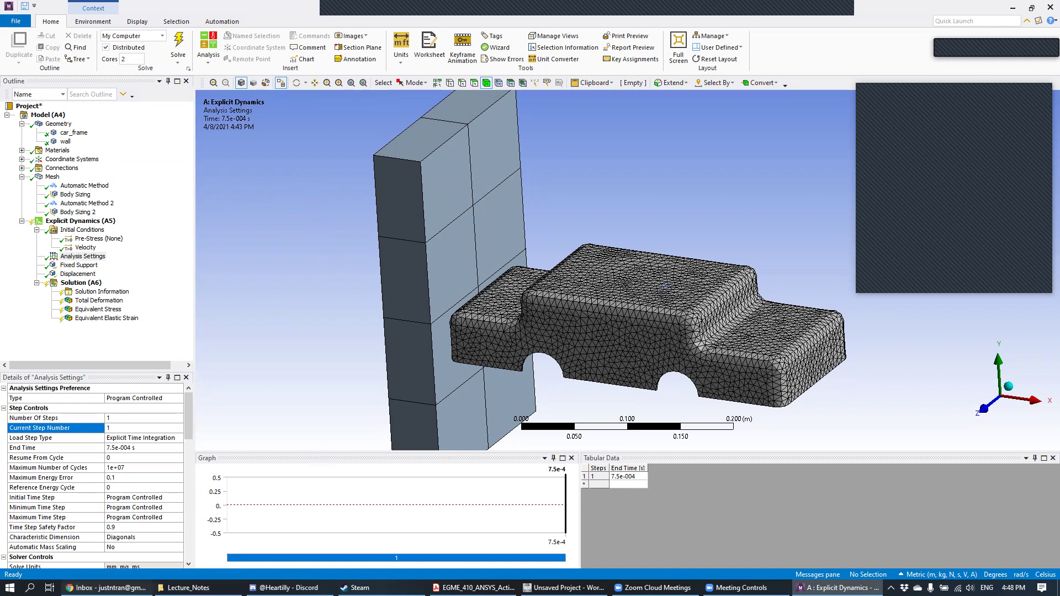
{"action": "left_click", "coordinate": [108, 589]}
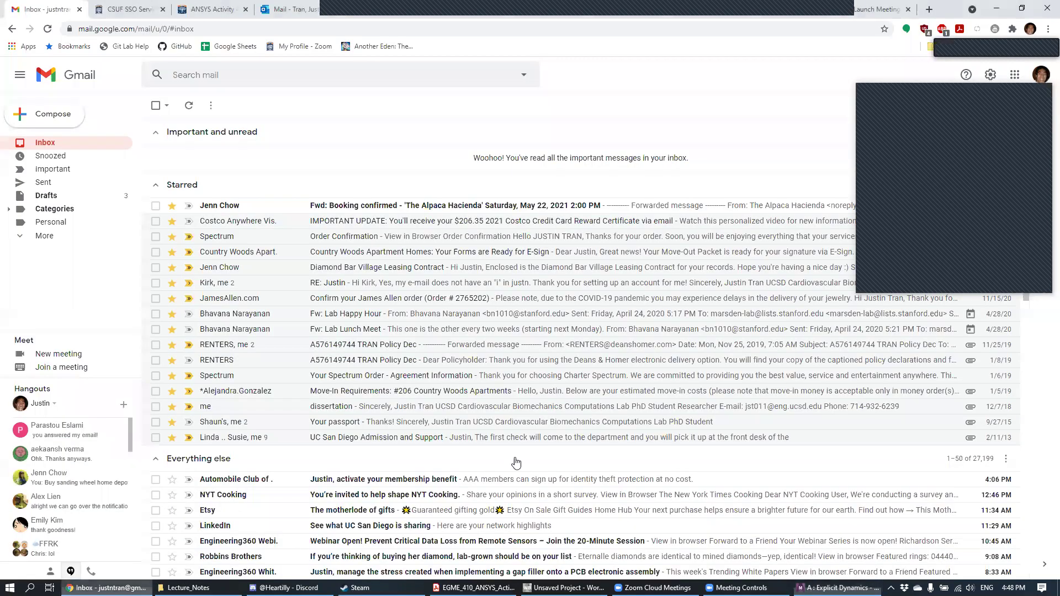
{"action": "left_click", "coordinate": [996, 10]}
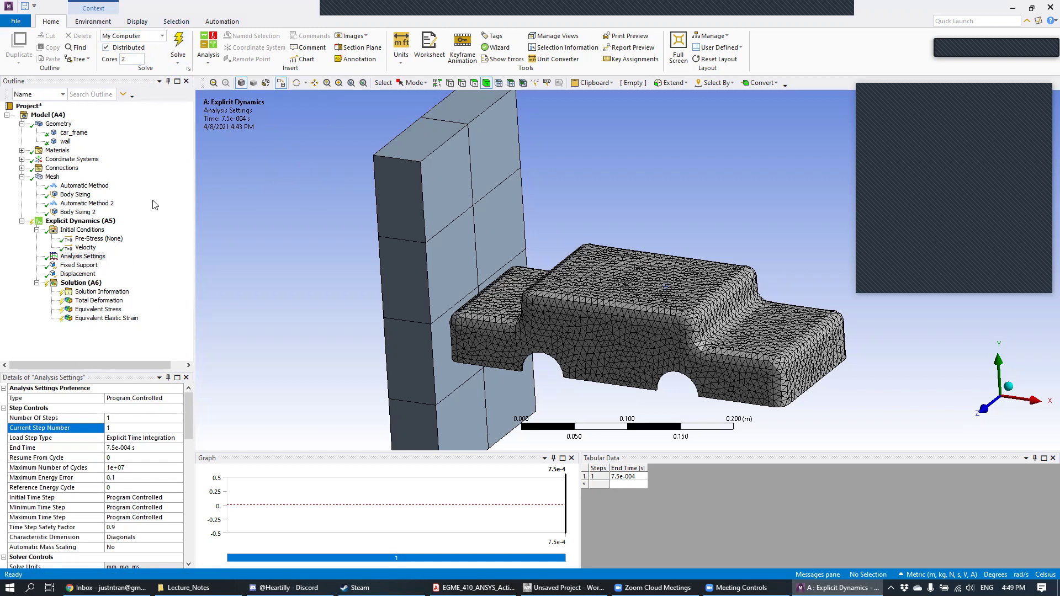
- Solve the explicit dynamics analysis and show the solver output in its Solution Information
{"action": "left_click", "coordinate": [184, 42]}
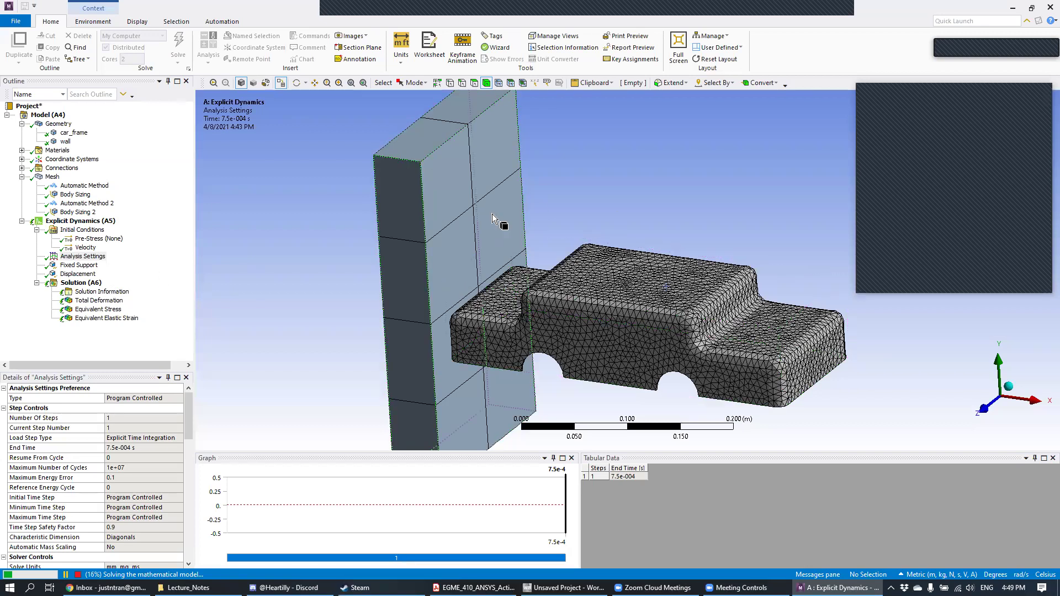
{"action": "left_click", "coordinate": [102, 293]}
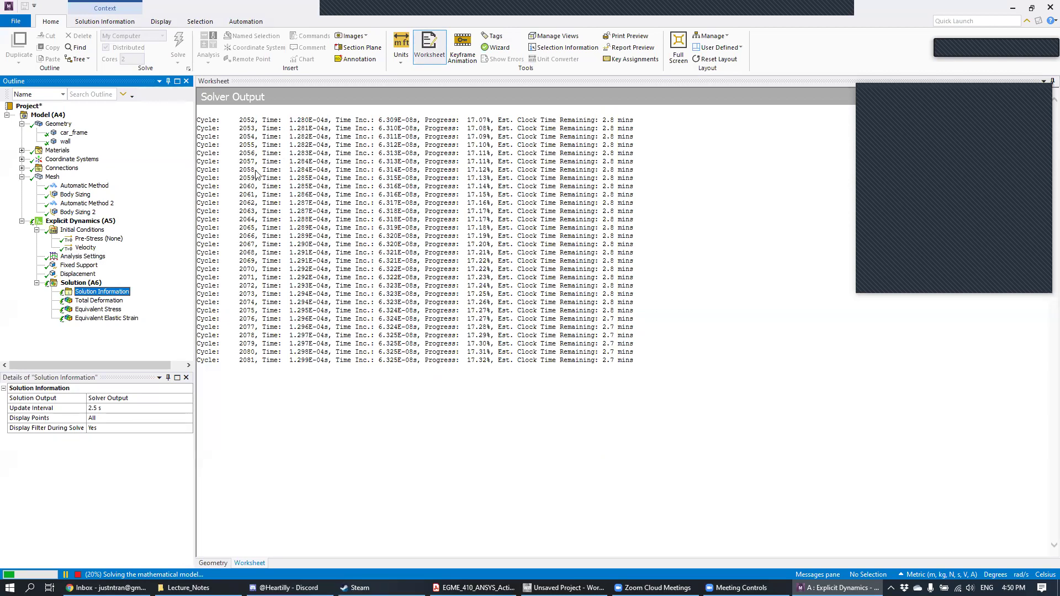
- Set the Solution Output of the Solution Information to Energy Summary
{"action": "left_click", "coordinate": [184, 401]}
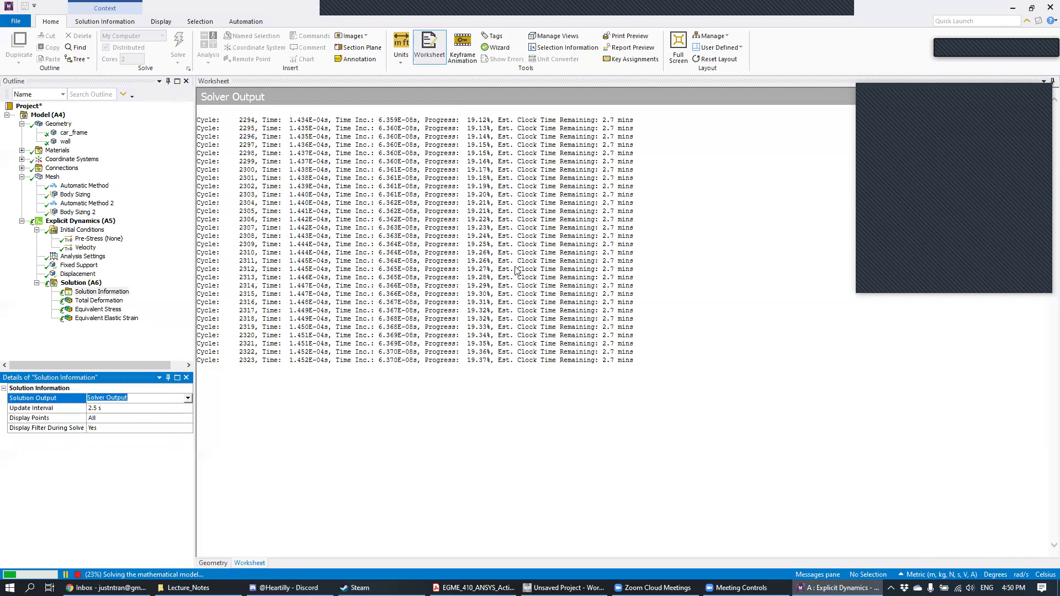
{"action": "left_click", "coordinate": [188, 399]}
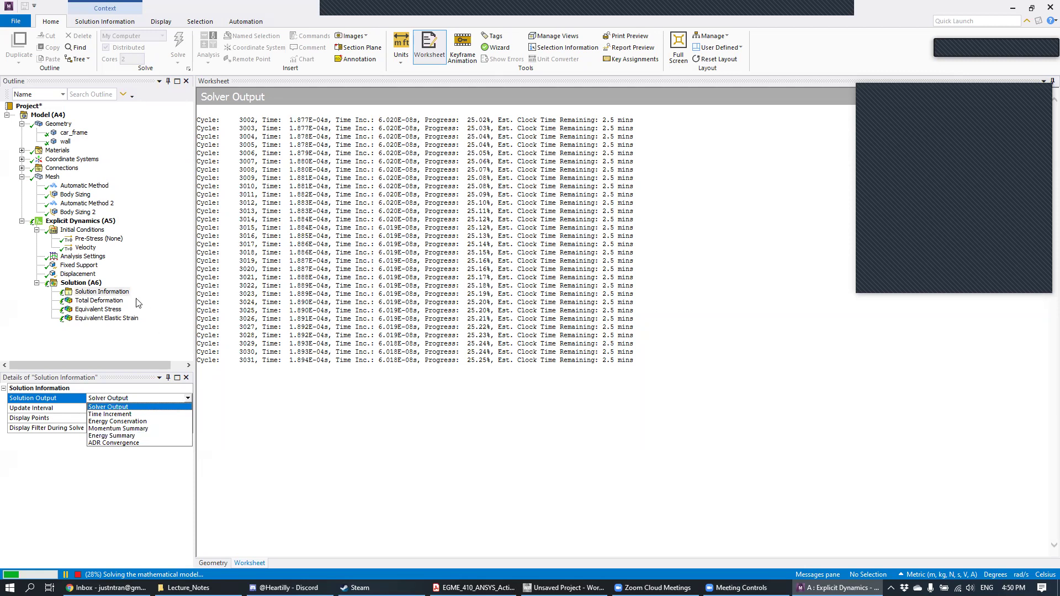
{"action": "left_click", "coordinate": [119, 292]}
{"action": "left_click", "coordinate": [185, 398]}
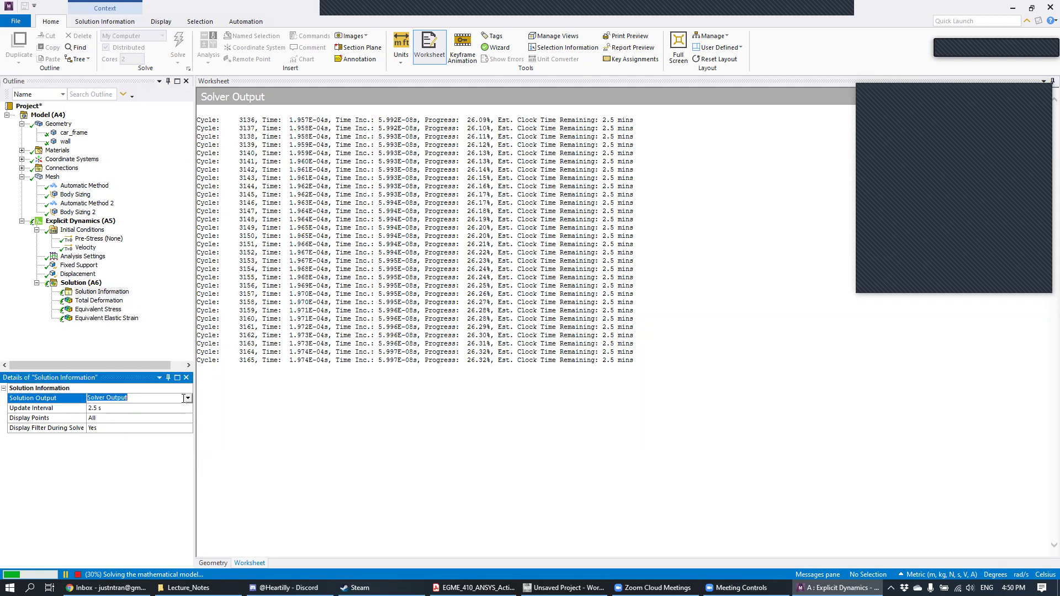
{"action": "left_click", "coordinate": [188, 402]}
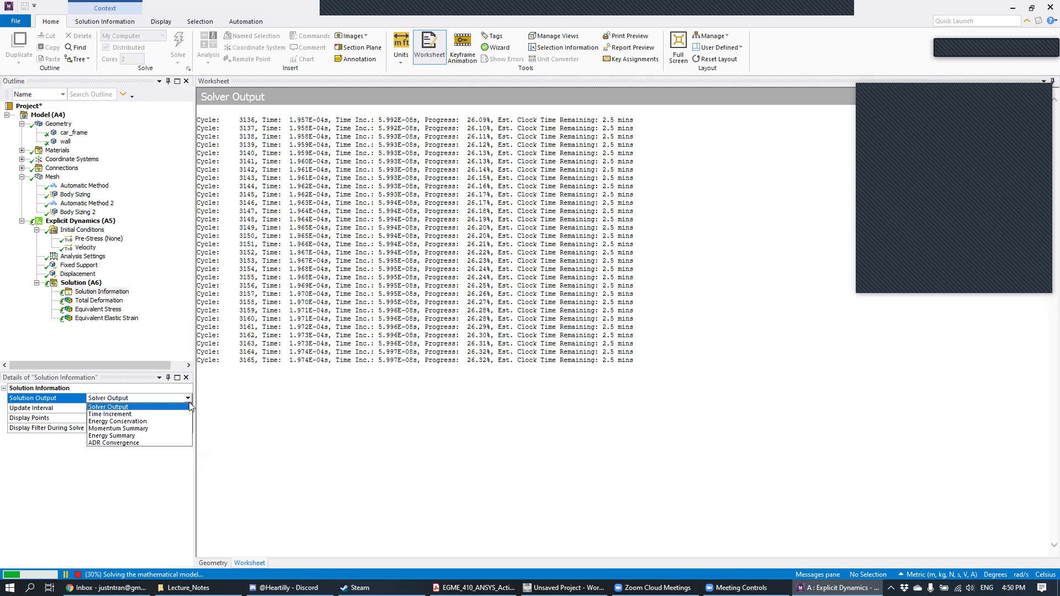
{"action": "left_click", "coordinate": [131, 436]}
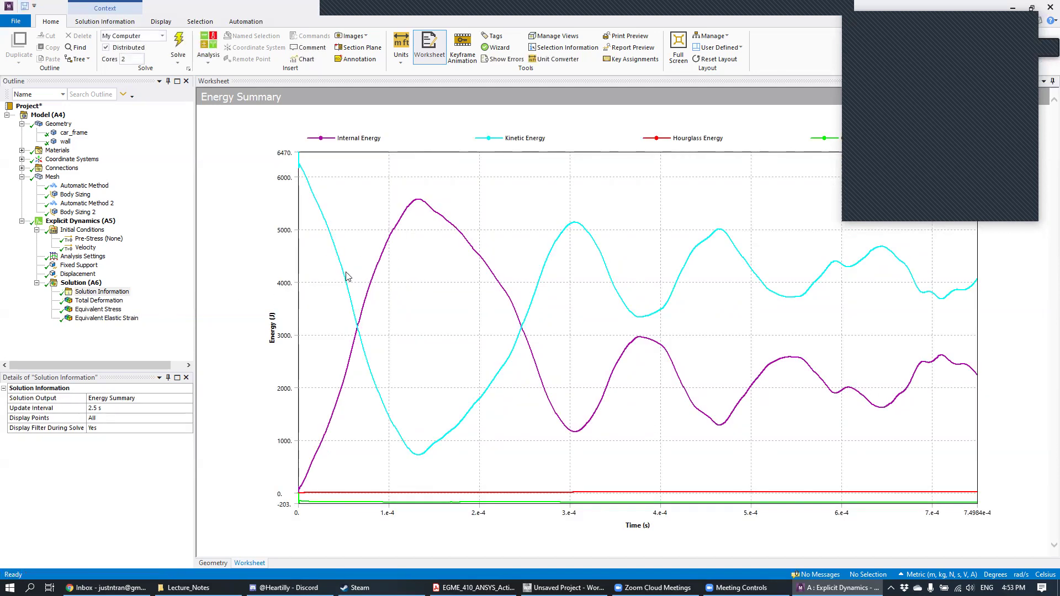
- Display the Equivalent Stress result from an oblique angle and play its crash animation, pausing and resuming it
{"action": "left_click", "coordinate": [125, 325]}
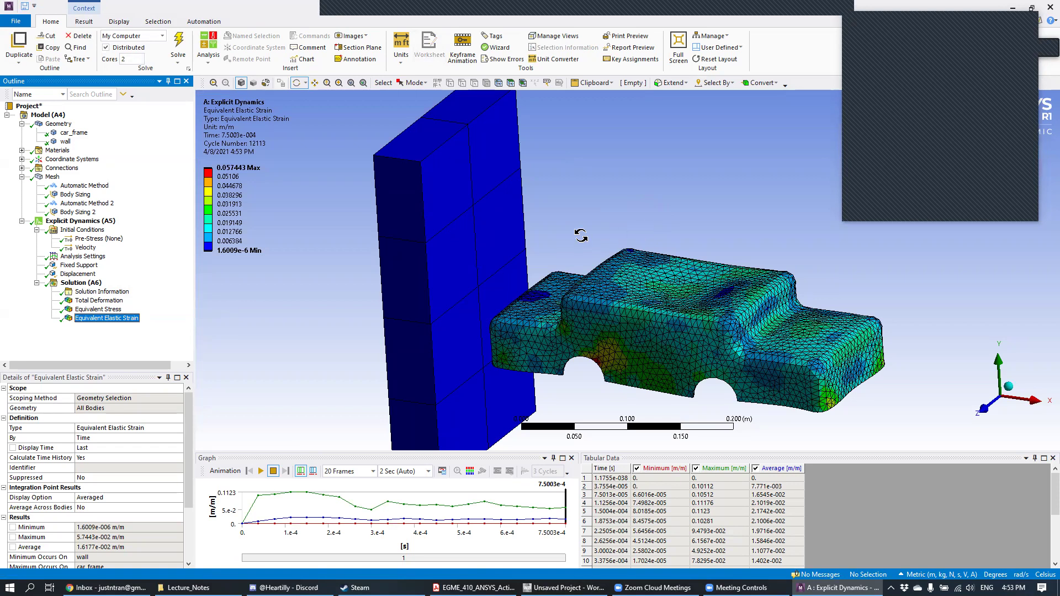
{"action": "left_click", "coordinate": [125, 309]}
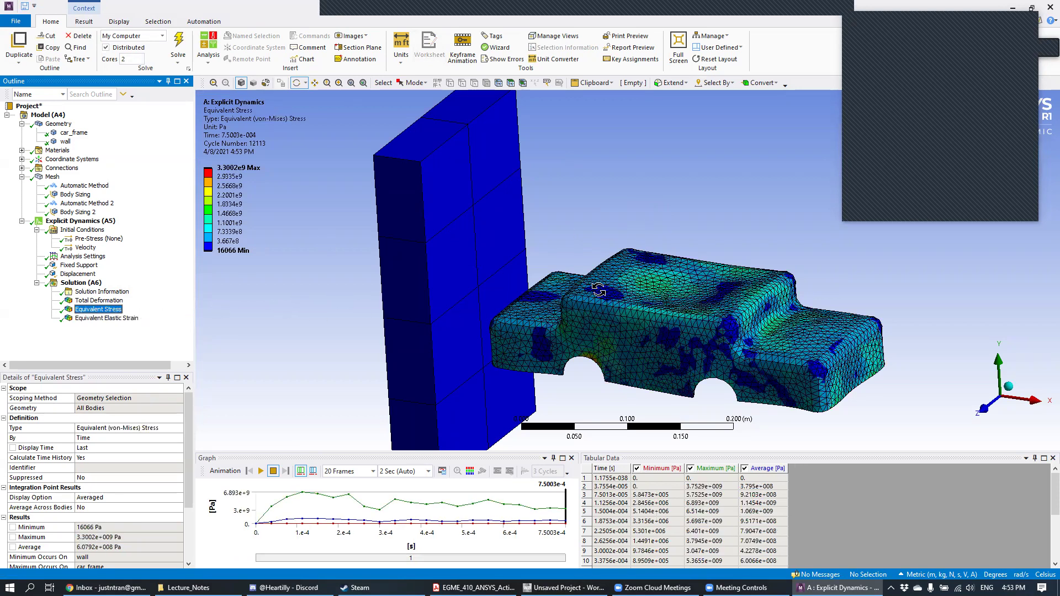
{"action": "left_click_drag", "start_coordinate": [593, 248], "coordinate": [571, 233]}
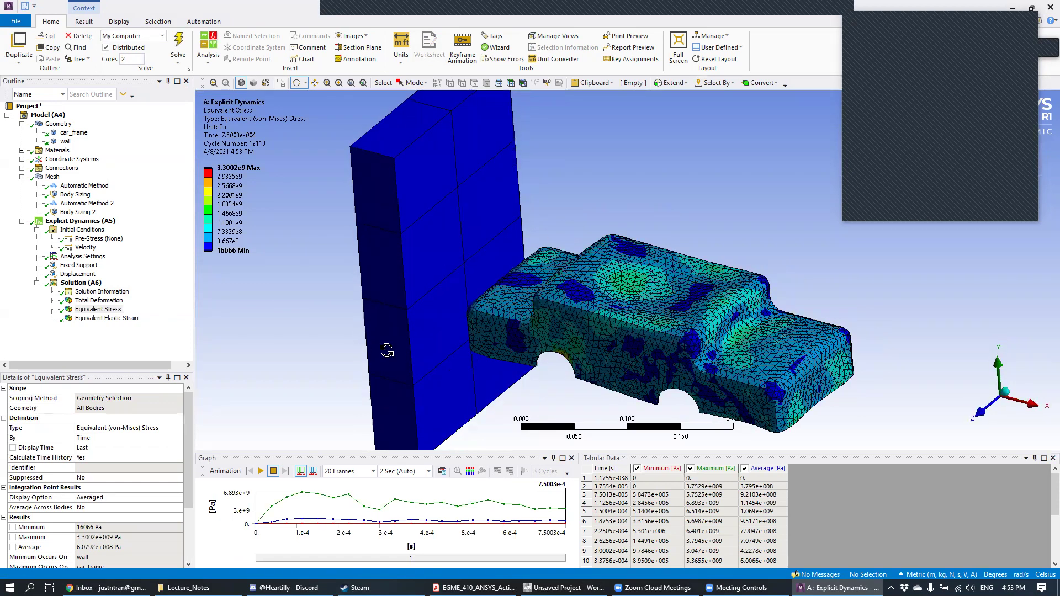
{"action": "left_click_drag", "start_coordinate": [687, 283], "coordinate": [712, 256]}
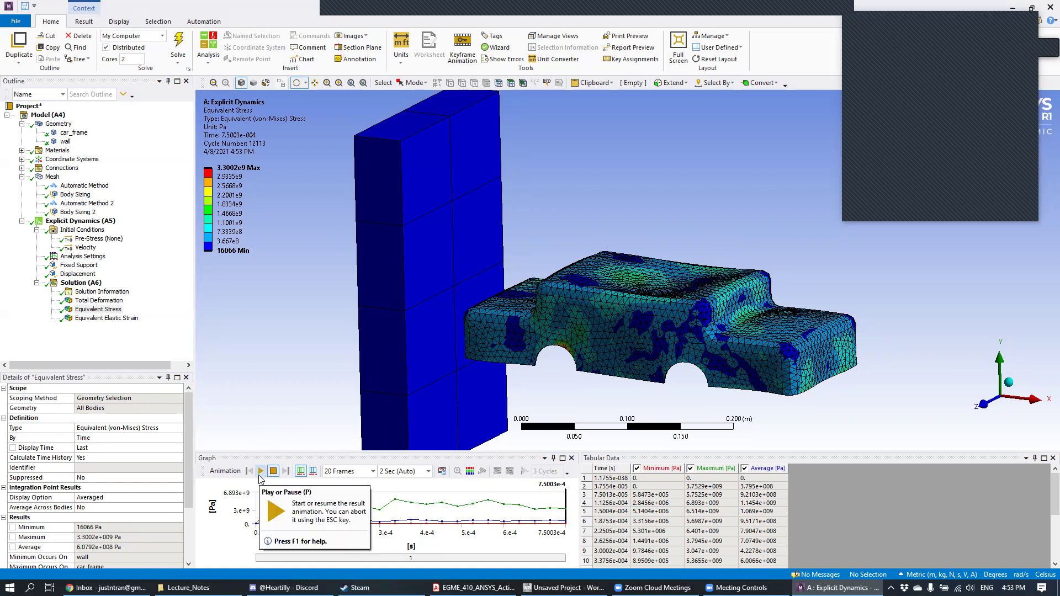
{"action": "left_click", "coordinate": [261, 474]}
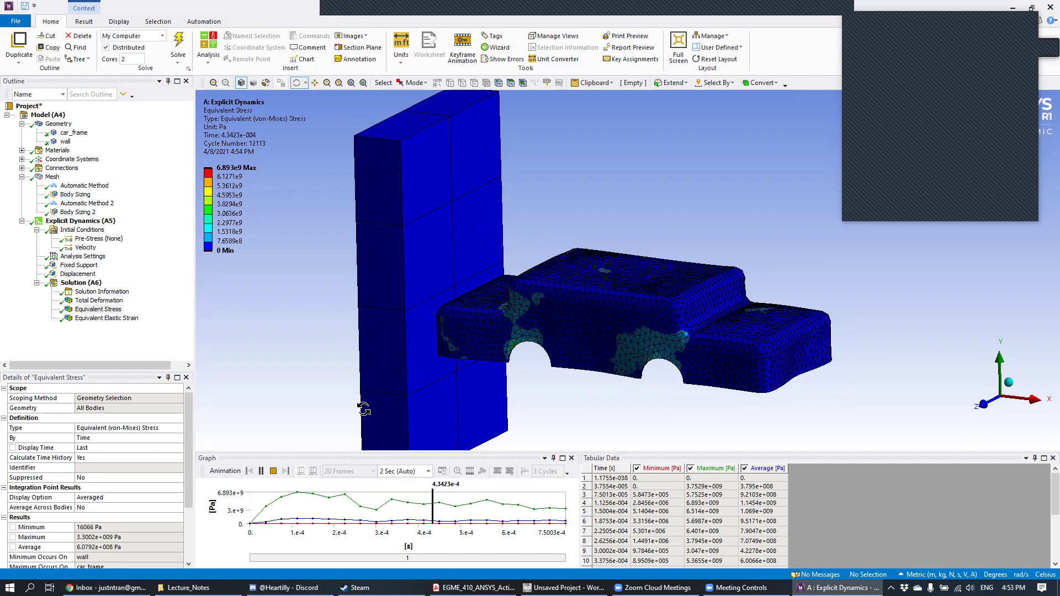
{"action": "left_click", "coordinate": [261, 471]}
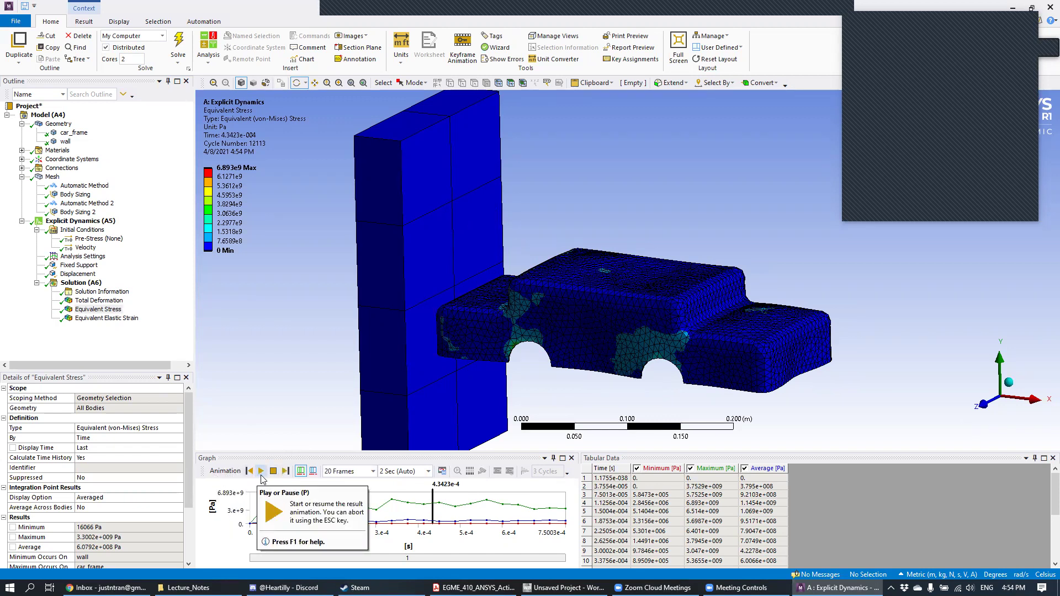
{"action": "left_click", "coordinate": [262, 477]}
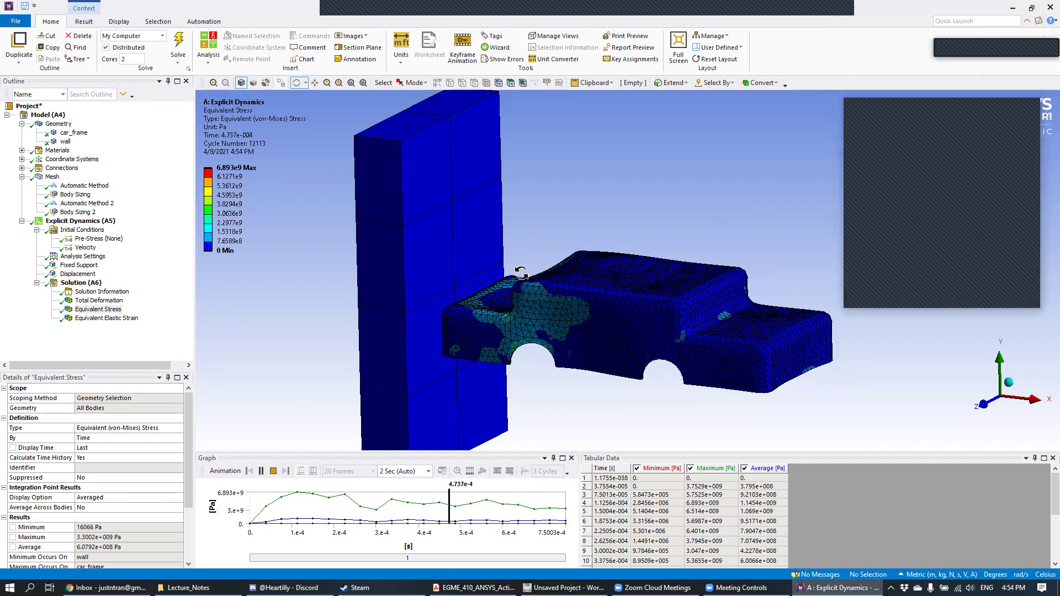
- Review the Total Deformation and Equivalent Stress results, and play the animation of the Equivalent Elastic Strain result
{"action": "left_click", "coordinate": [100, 301]}
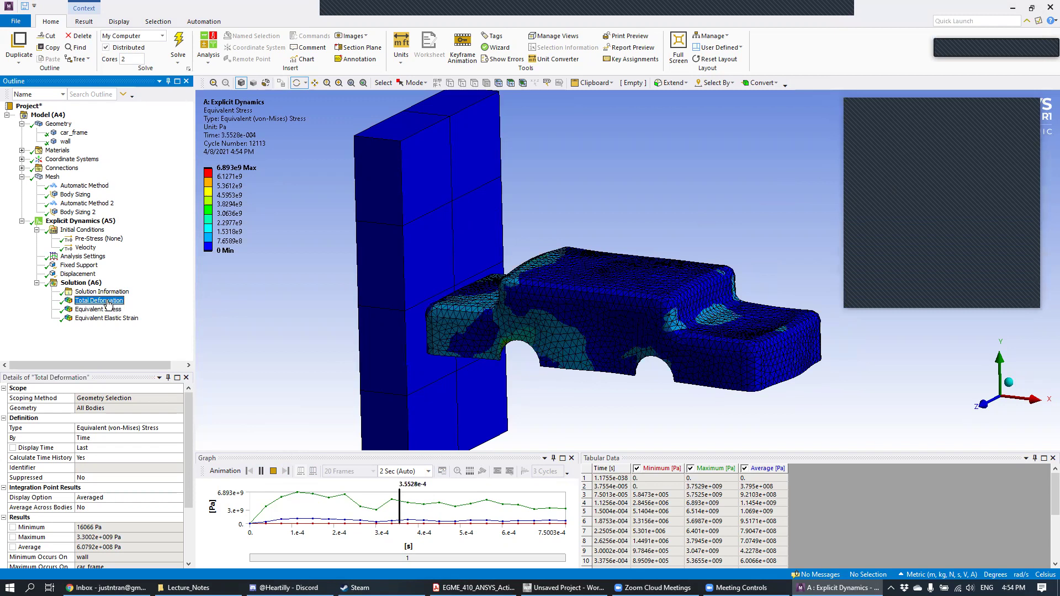
{"action": "left_click", "coordinate": [98, 309]}
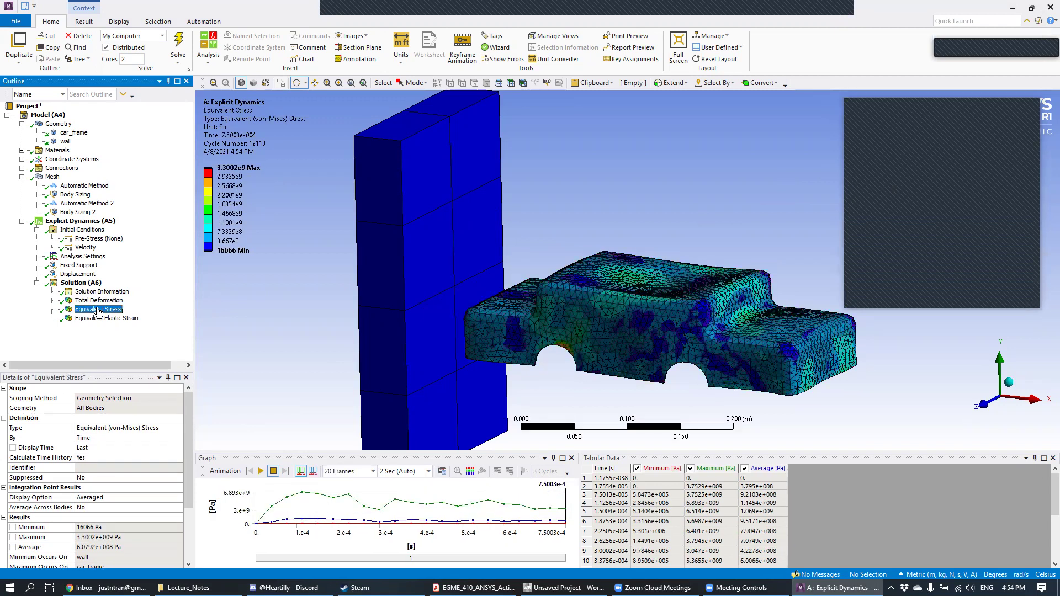
{"action": "left_click", "coordinate": [108, 319]}
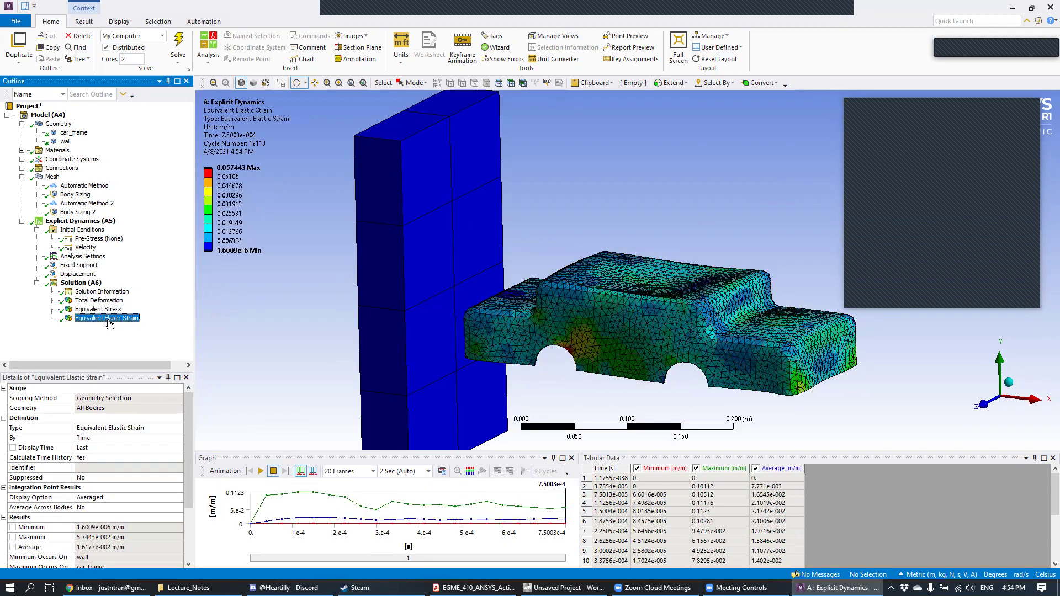
{"action": "key", "text": "Up"}
{"action": "key", "text": "Up"}
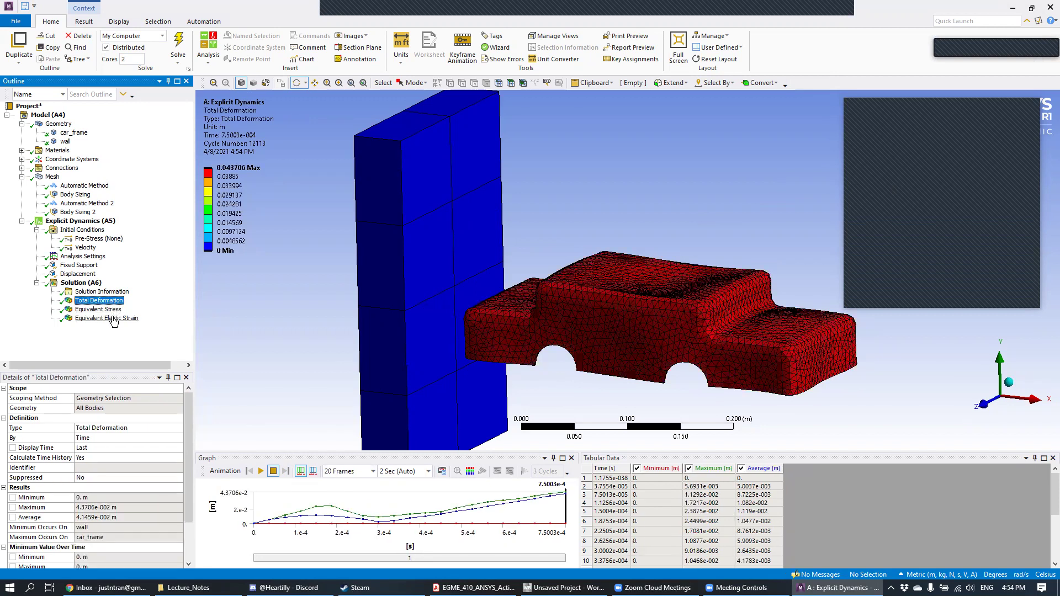
{"action": "left_click", "coordinate": [114, 320]}
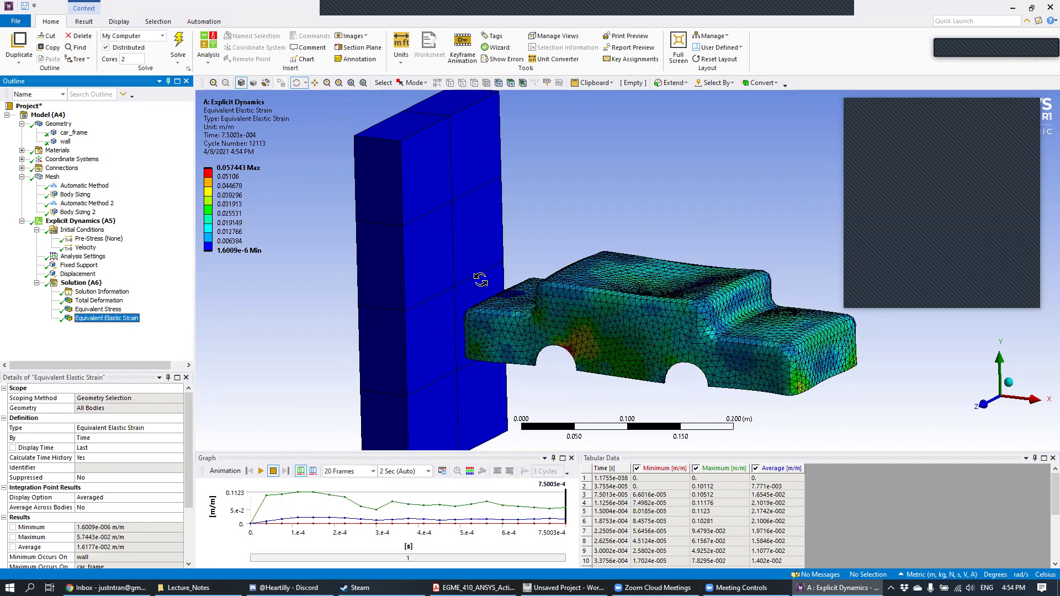
{"action": "left_click", "coordinate": [261, 471]}
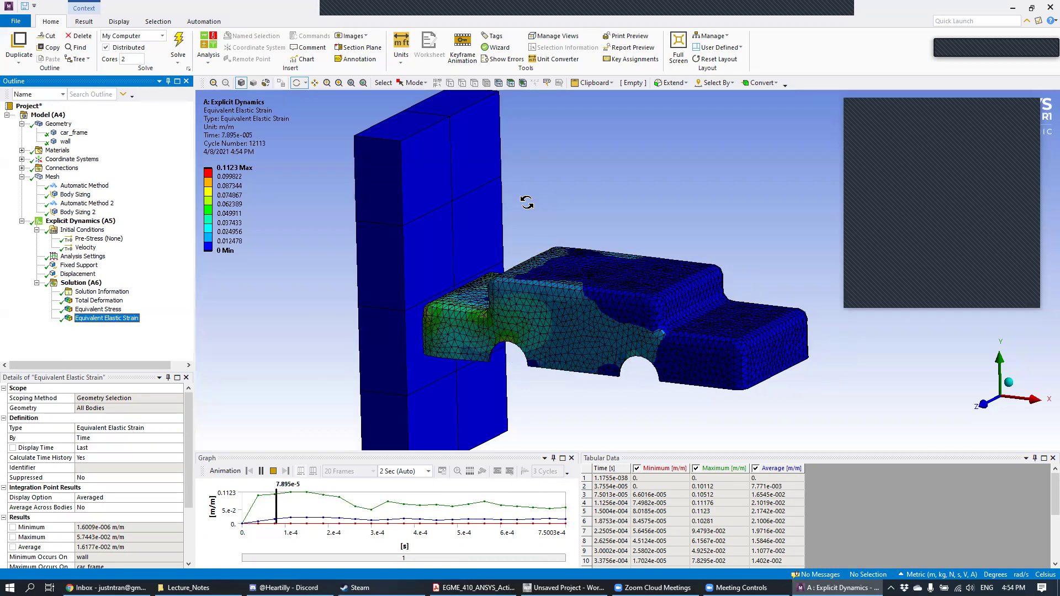
- Pause the Equivalent Elastic Strain animation, set it to 100 frames over 10 seconds and play it again
{"action": "left_click", "coordinate": [261, 471]}
{"action": "left_click", "coordinate": [428, 471]}
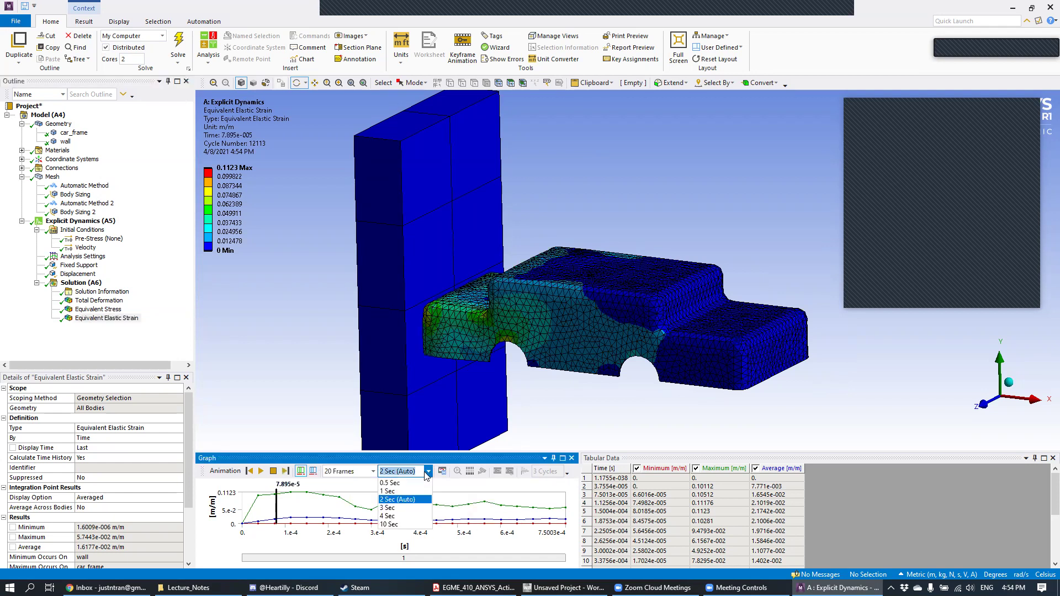
{"action": "left_click", "coordinate": [429, 473]}
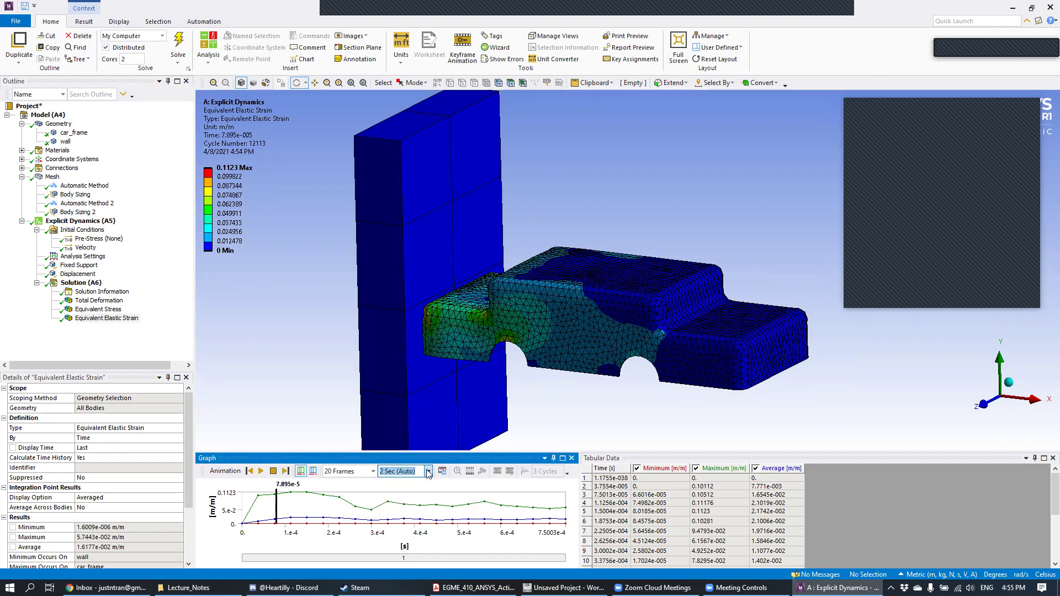
{"action": "left_click", "coordinate": [429, 473]}
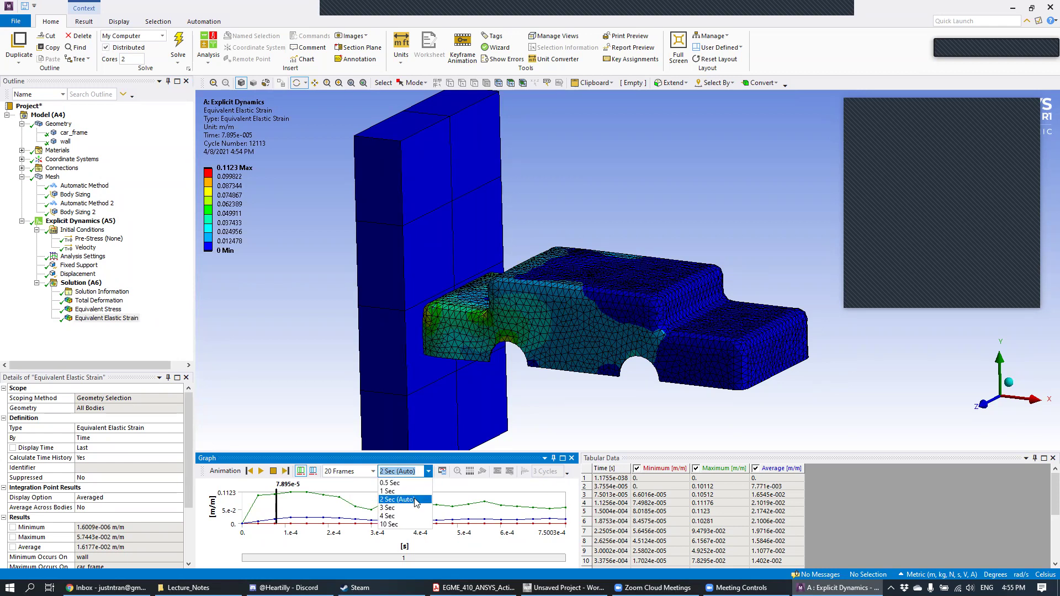
{"action": "left_click", "coordinate": [402, 524]}
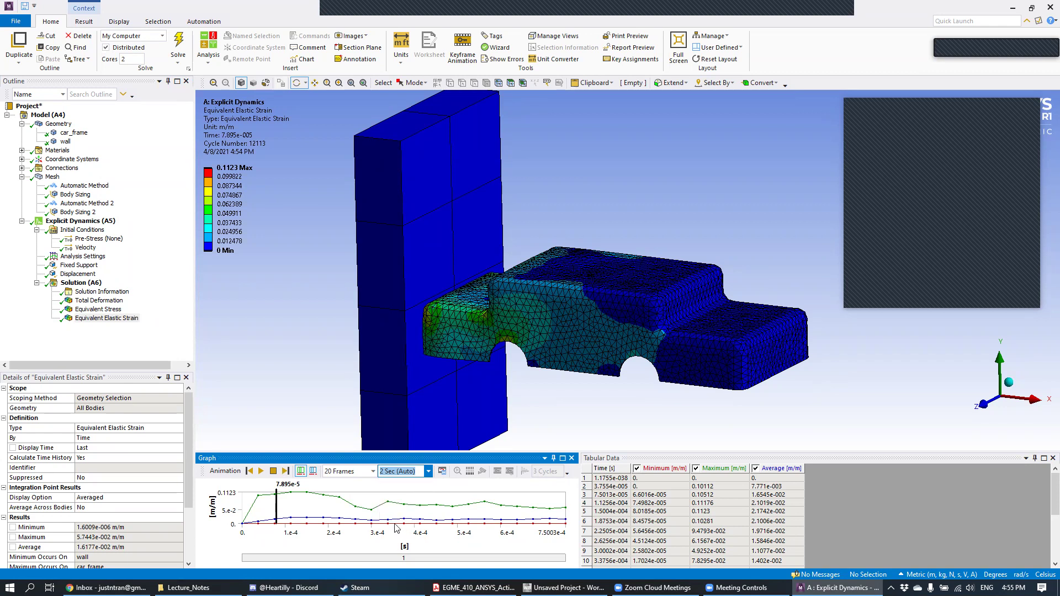
{"action": "left_click", "coordinate": [374, 472]}
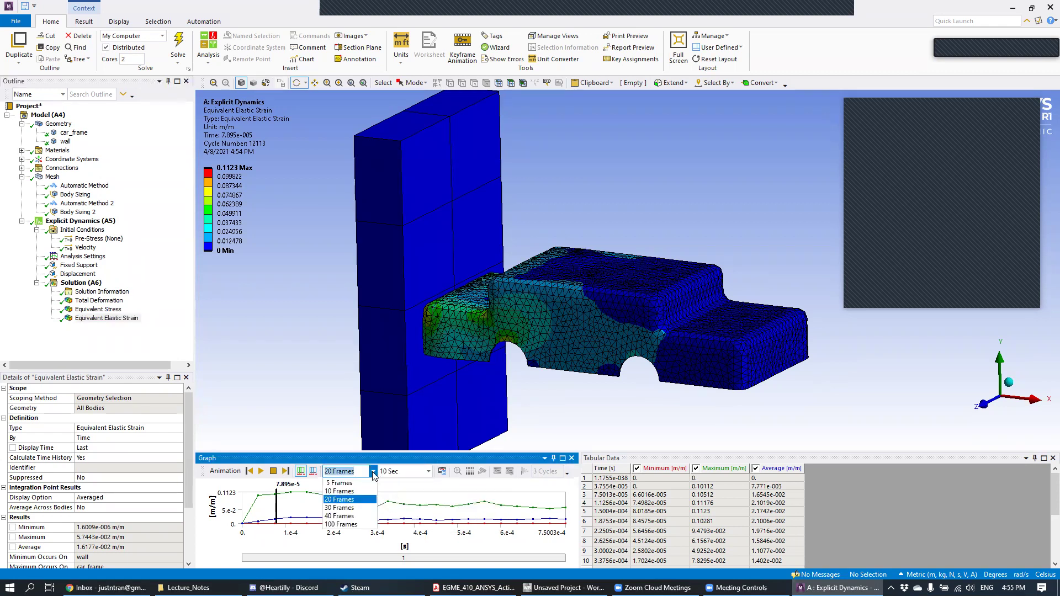
{"action": "left_click", "coordinate": [354, 525]}
{"action": "left_click", "coordinate": [261, 471]}
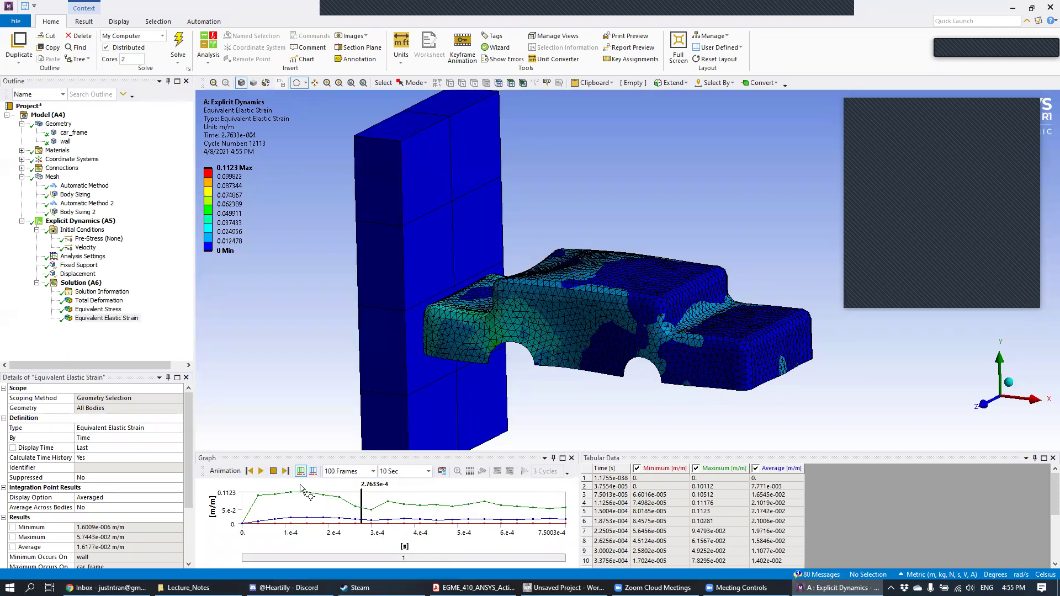
- Replay the Equivalent Elastic Strain animation with a duration of 0.5 seconds, then pause it
{"action": "left_click", "coordinate": [429, 471]}
{"action": "left_click", "coordinate": [418, 485]}
{"action": "left_click", "coordinate": [261, 471]}
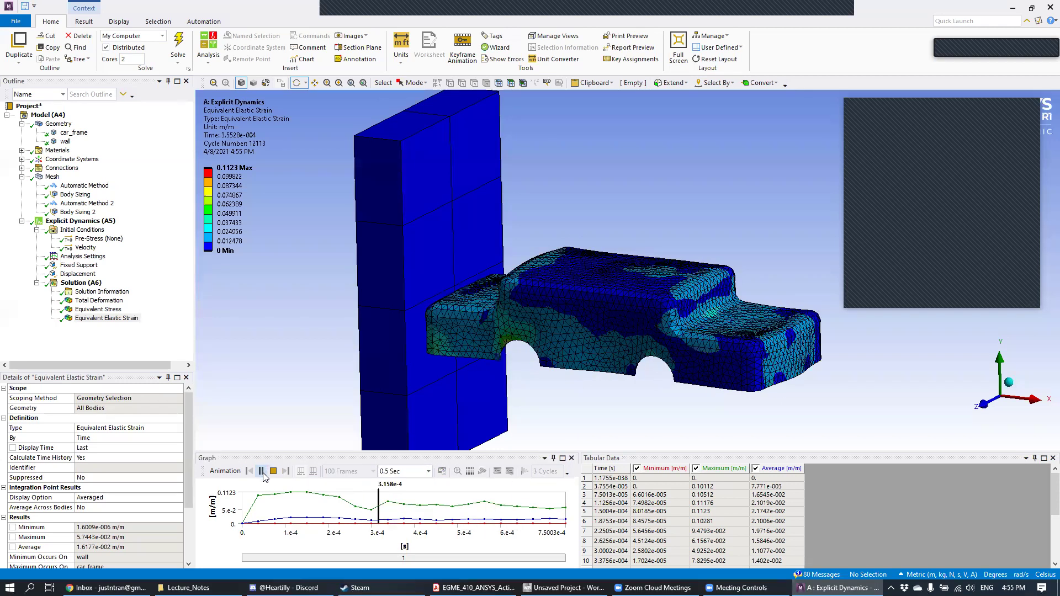
{"action": "left_click", "coordinate": [261, 471]}
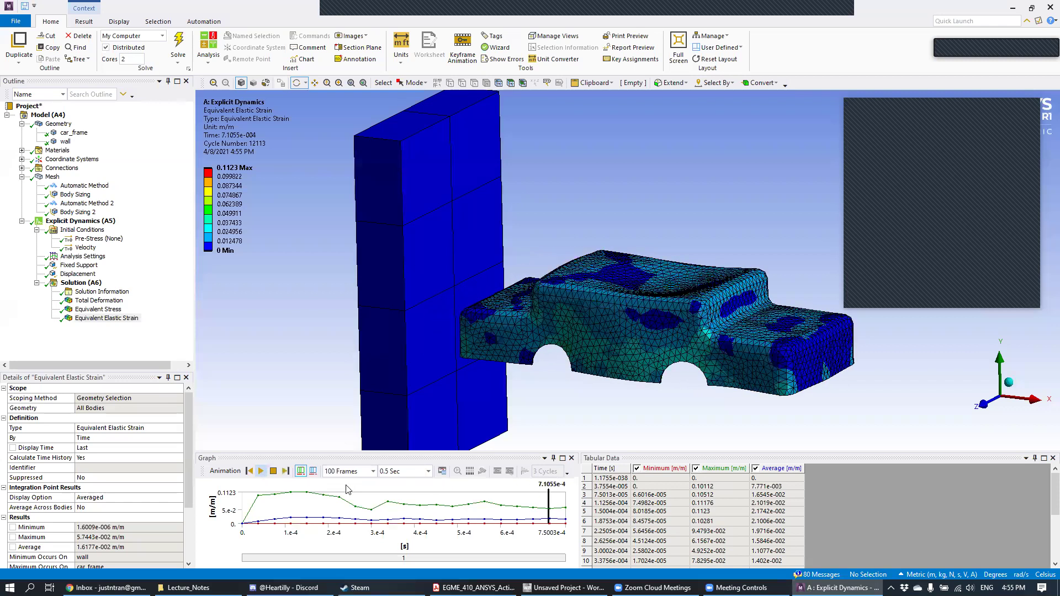
- Play the strain animation with a duration of 10 seconds, pause it, and set the frame count to 30
{"action": "left_click", "coordinate": [428, 471]}
{"action": "left_click", "coordinate": [408, 522]}
{"action": "left_click", "coordinate": [261, 471]}
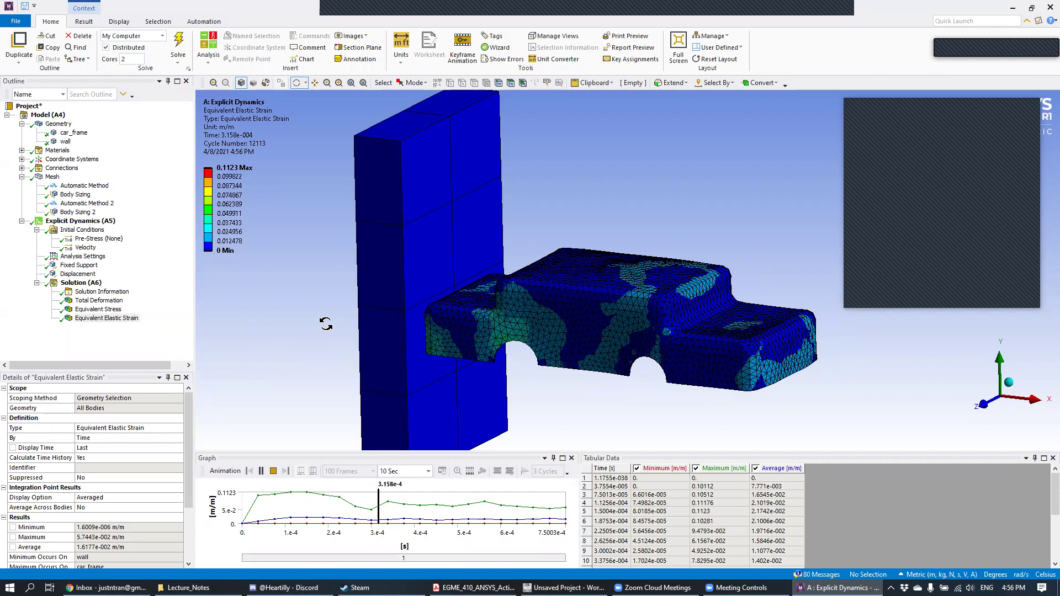
{"action": "left_click", "coordinate": [263, 471]}
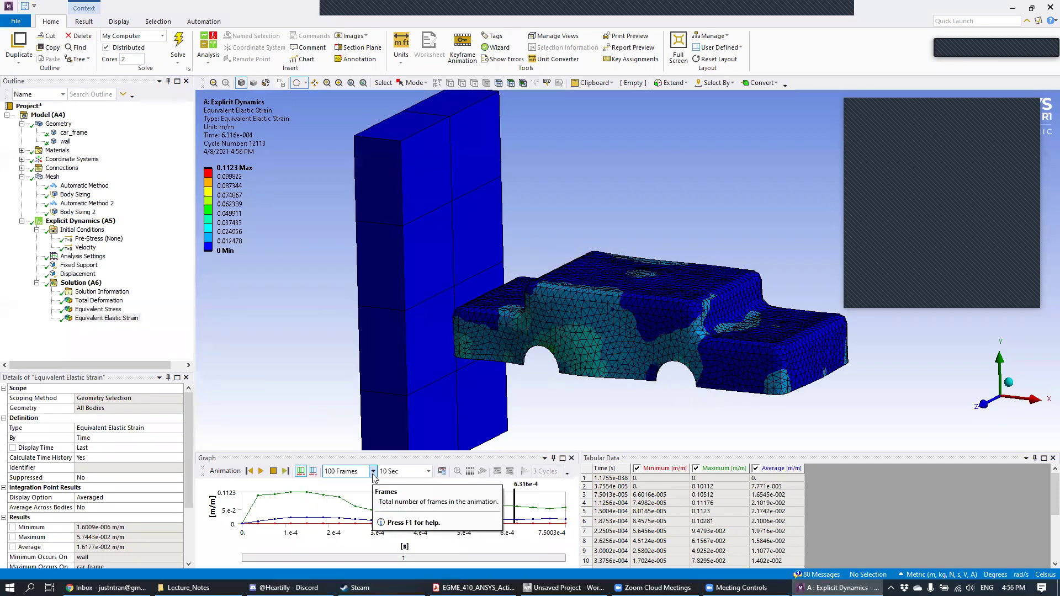
{"action": "left_click", "coordinate": [374, 471]}
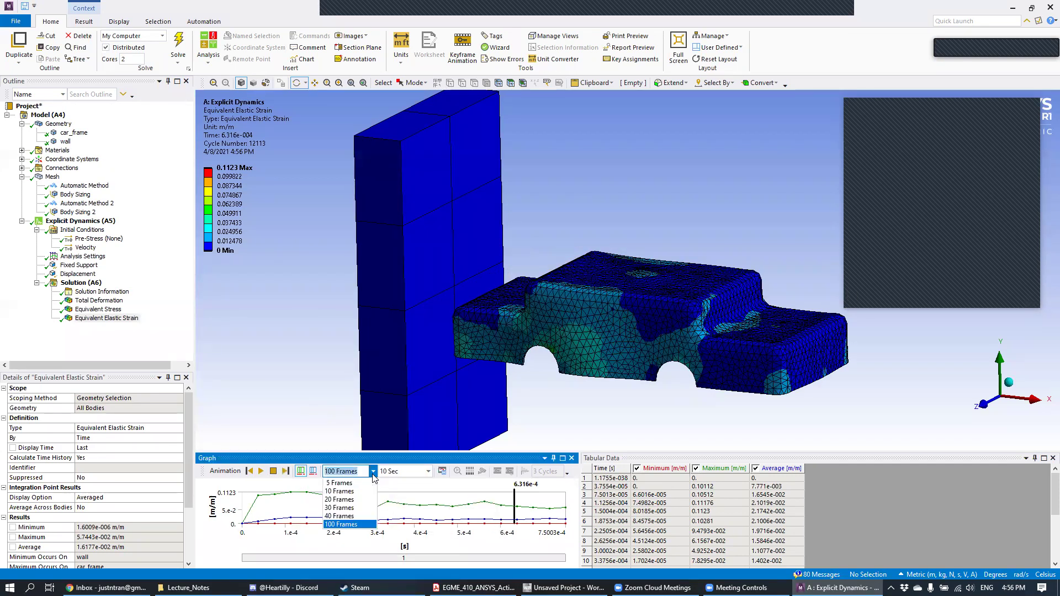
{"action": "left_click", "coordinate": [345, 496]}
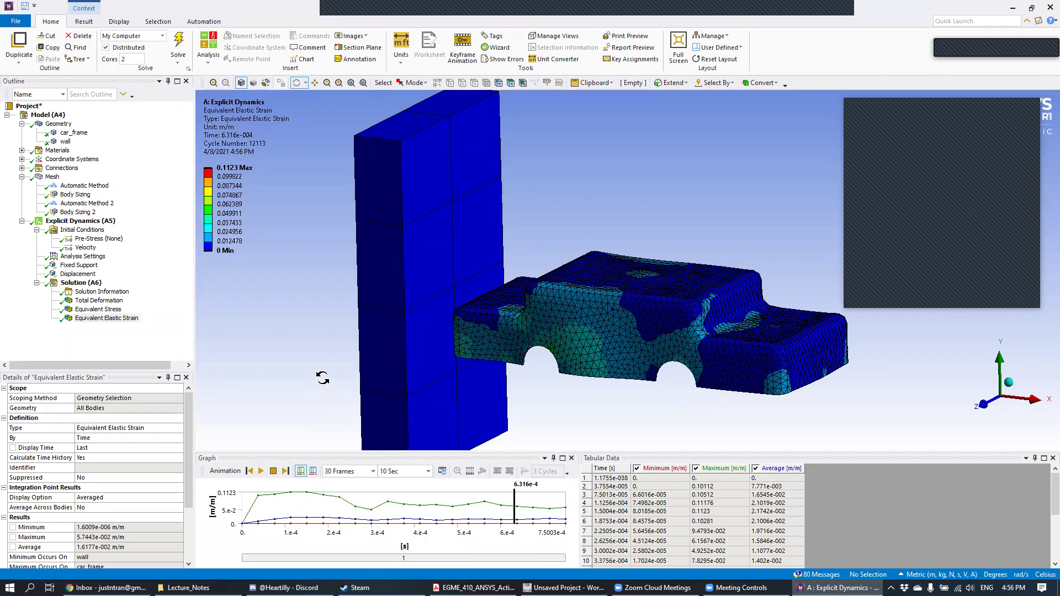
- Review the Equivalent Stress result and check the X component of the Velocity initial condition
{"action": "left_click", "coordinate": [98, 310]}
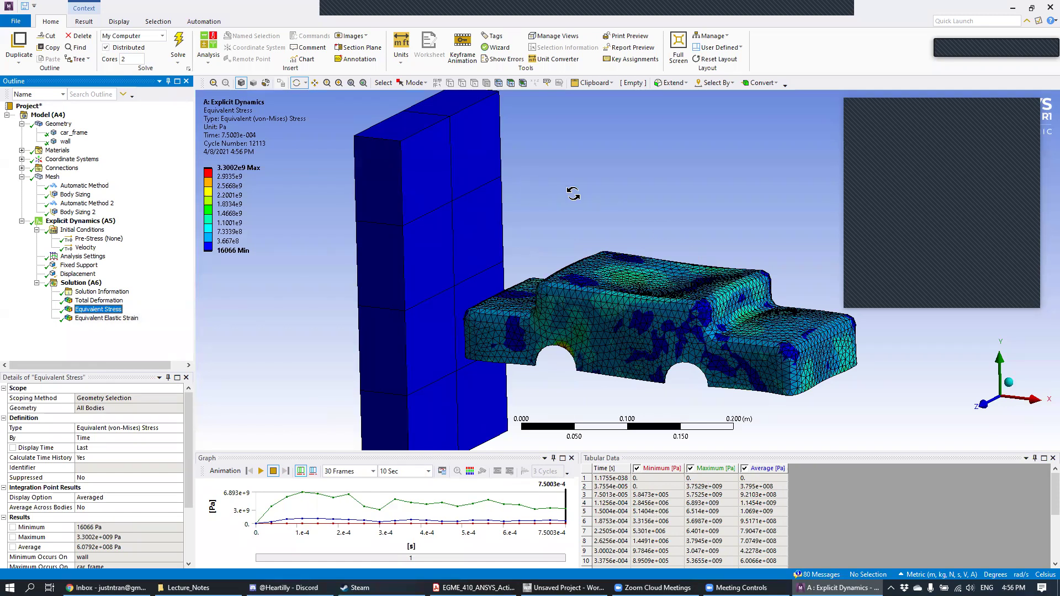
{"action": "left_click", "coordinate": [88, 247]}
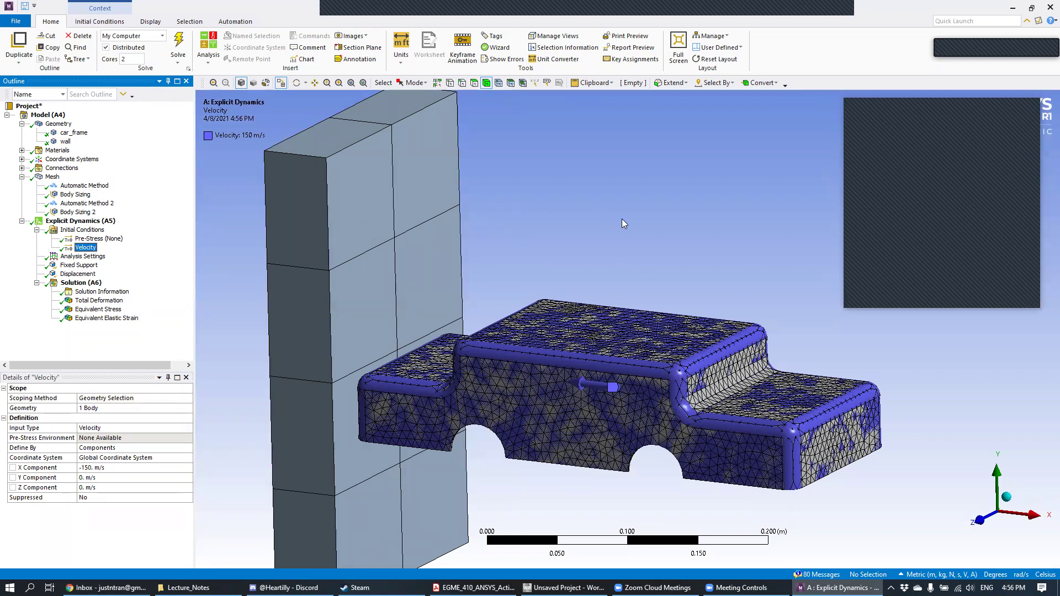
{"action": "left_click", "coordinate": [94, 470]}
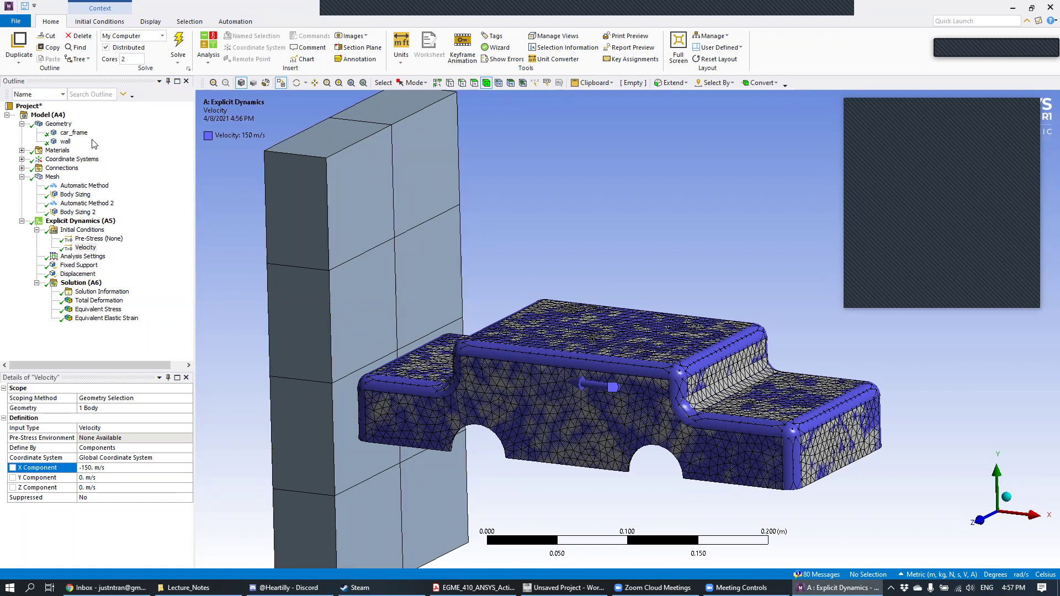
- Check the material assignment of the car_frame body and view the available engineering materials without changing it
{"action": "left_click", "coordinate": [74, 133]}
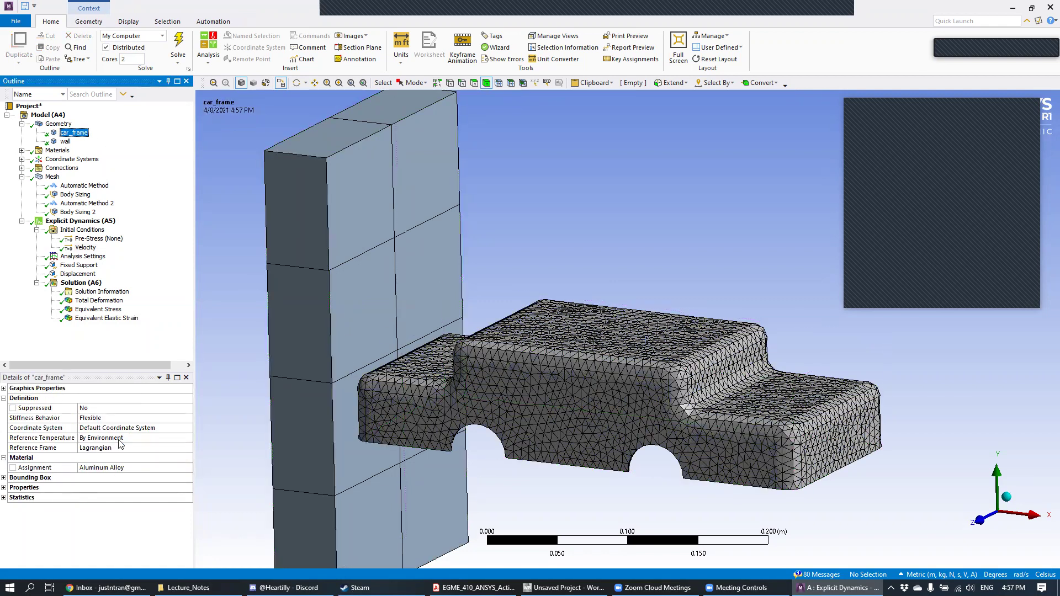
{"action": "left_click", "coordinate": [184, 469]}
{"action": "left_click", "coordinate": [188, 469]}
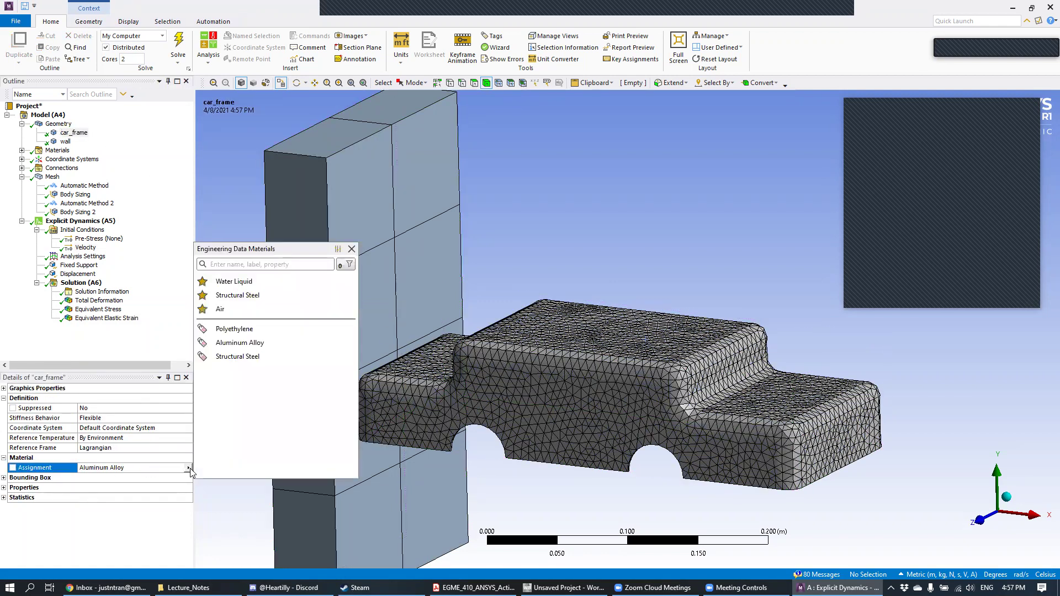
{"action": "left_click", "coordinate": [619, 225]}
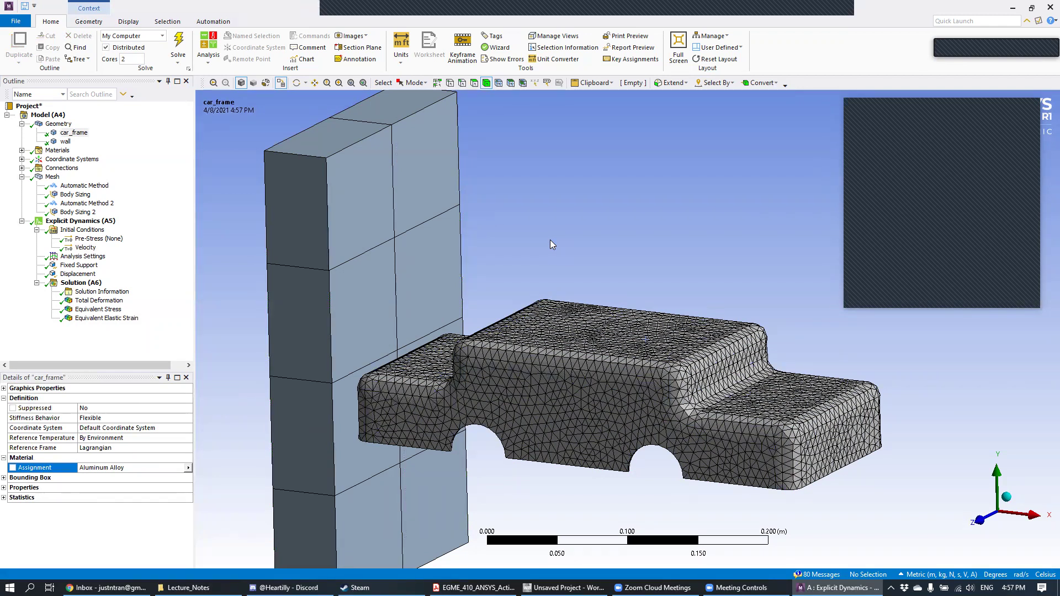
- Inspect the Equivalent Stress result from the side and at an oblique angle, and play its crash animation
{"action": "left_click", "coordinate": [115, 310]}
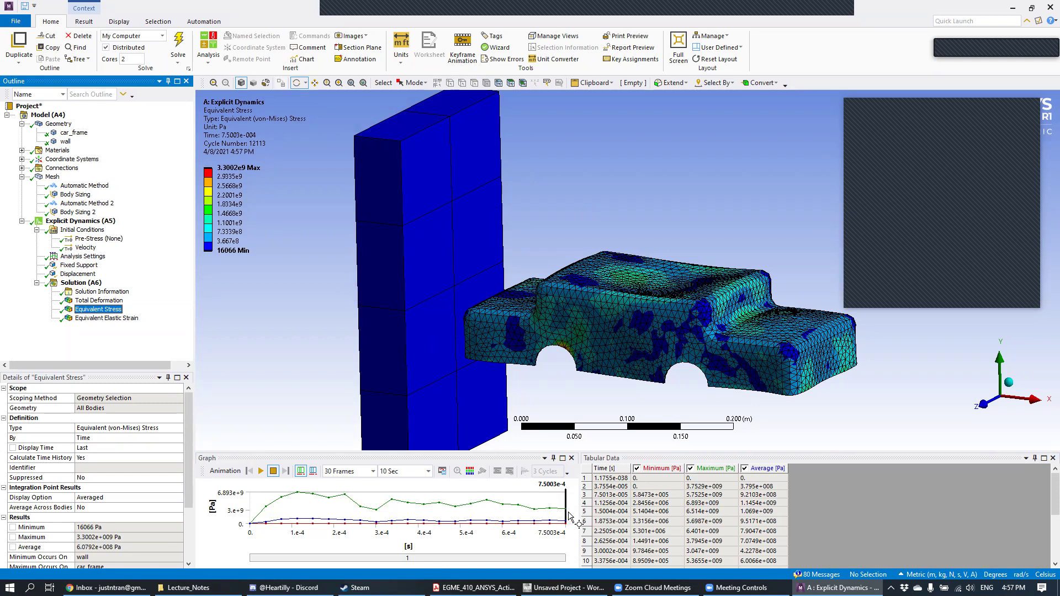
{"action": "left_click_drag", "start_coordinate": [592, 266], "coordinate": [602, 363]}
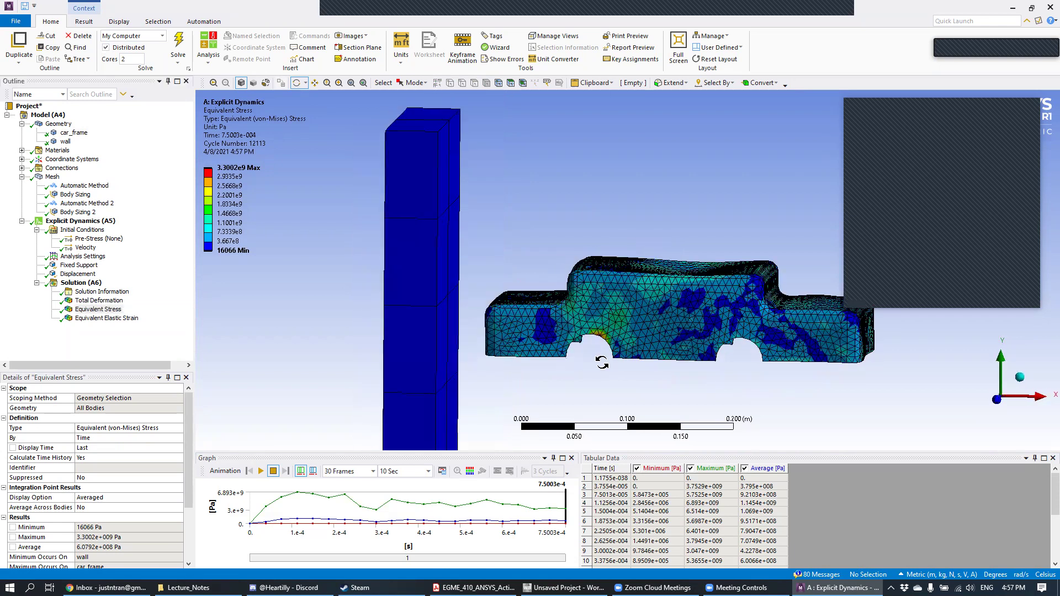
{"action": "left_click", "coordinate": [567, 505]}
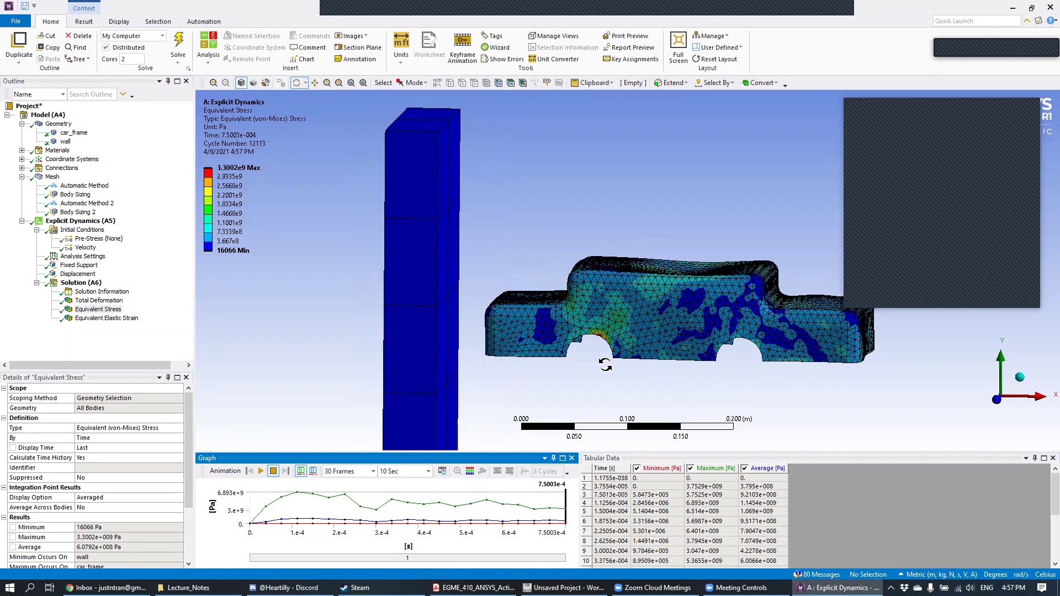
{"action": "left_click_drag", "start_coordinate": [641, 244], "coordinate": [599, 265]}
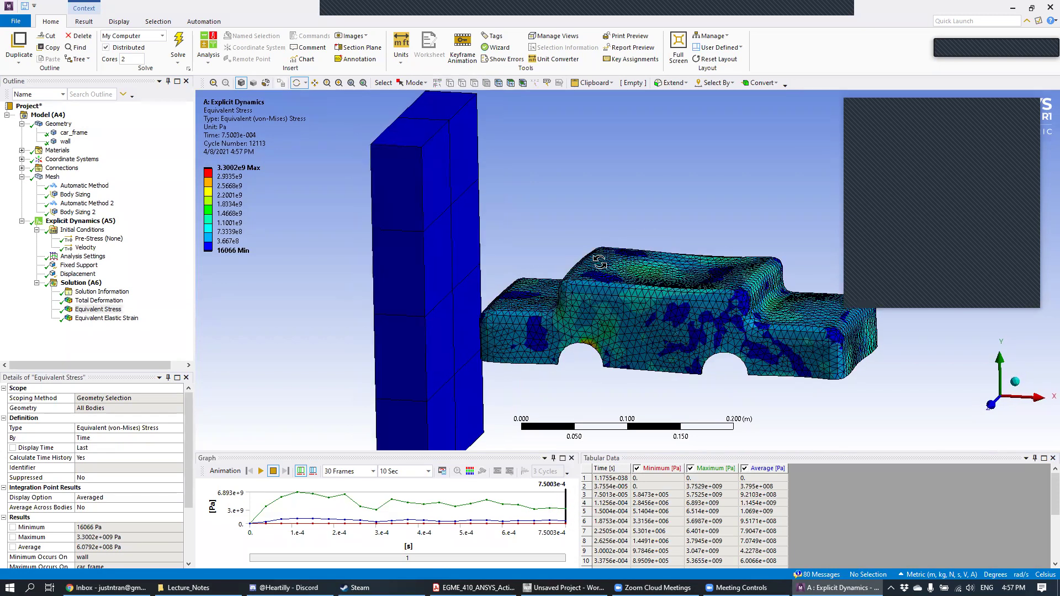
{"action": "left_click", "coordinate": [260, 471]}
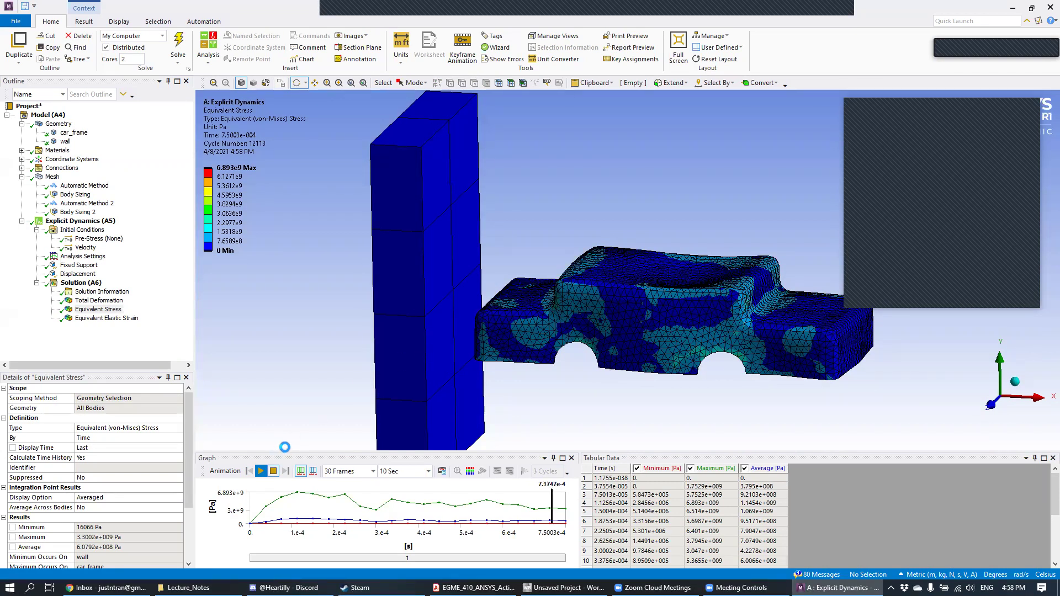
{"action": "left_click", "coordinate": [262, 472]}
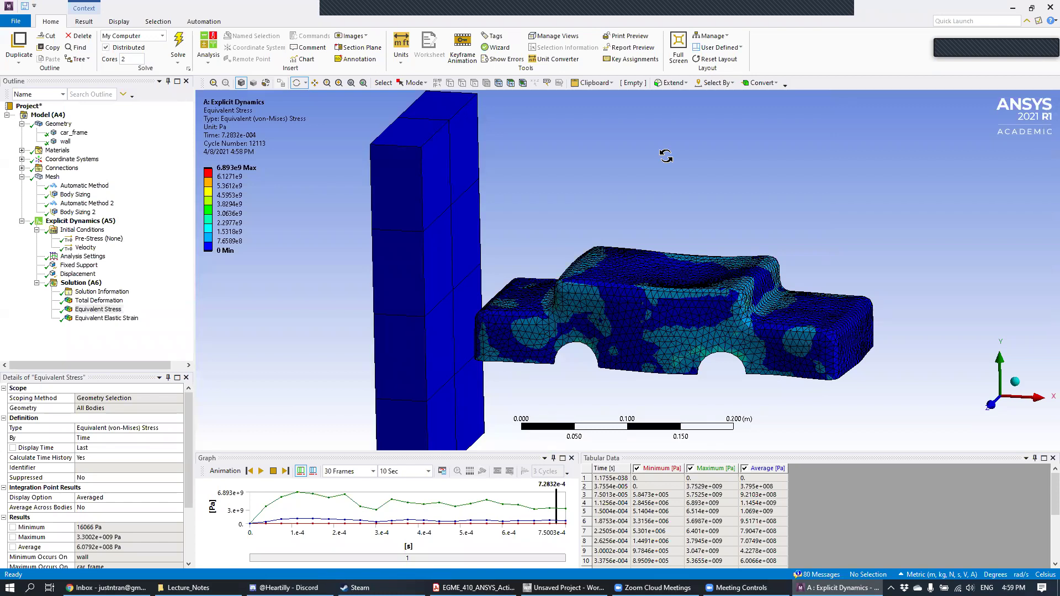
- Review the Velocity initial condition on the car frame and compare it with the Equivalent Stress result
{"action": "left_click", "coordinate": [90, 248]}
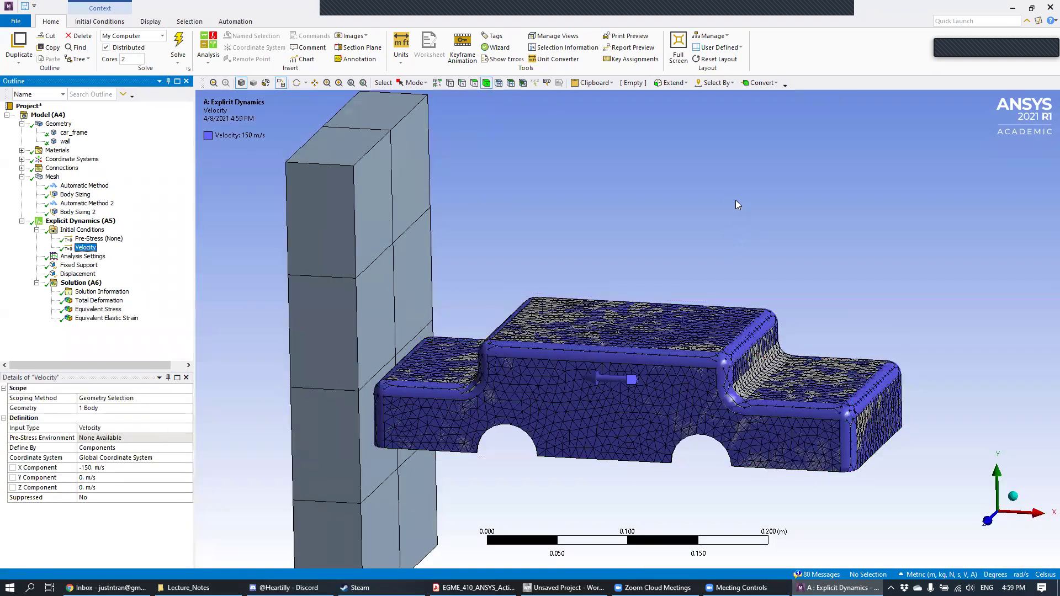
{"action": "left_click_drag", "start_coordinate": [714, 200], "coordinate": [707, 195]}
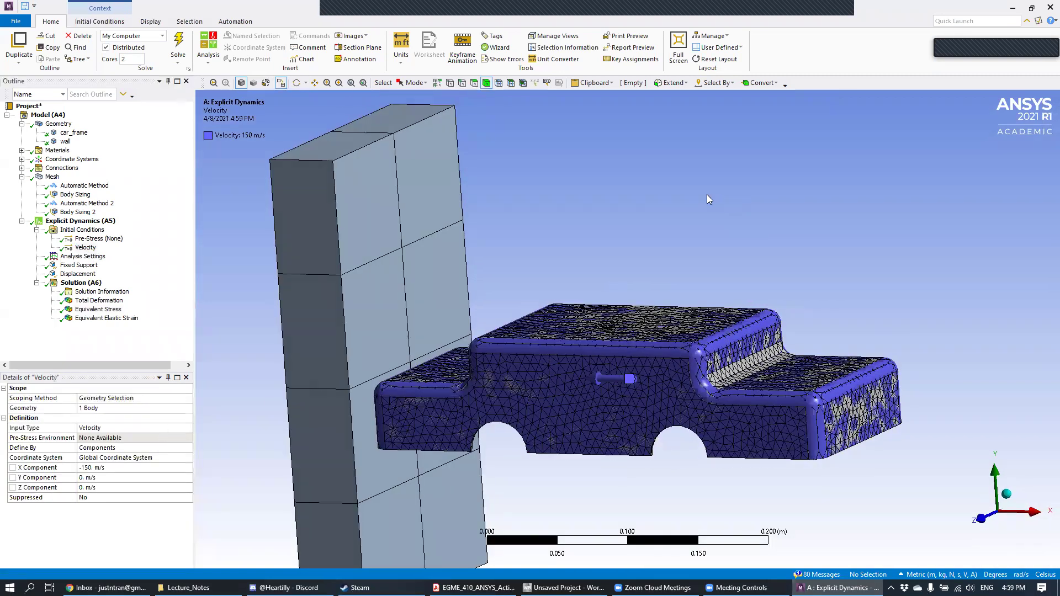
{"action": "left_click", "coordinate": [818, 16]}
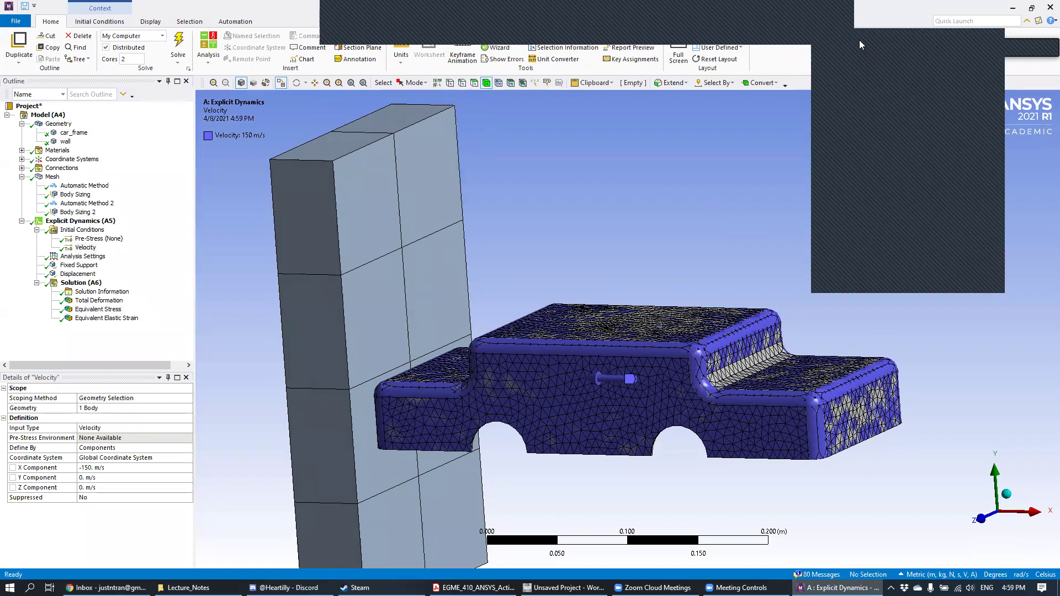
{"action": "left_click", "coordinate": [850, 57]}
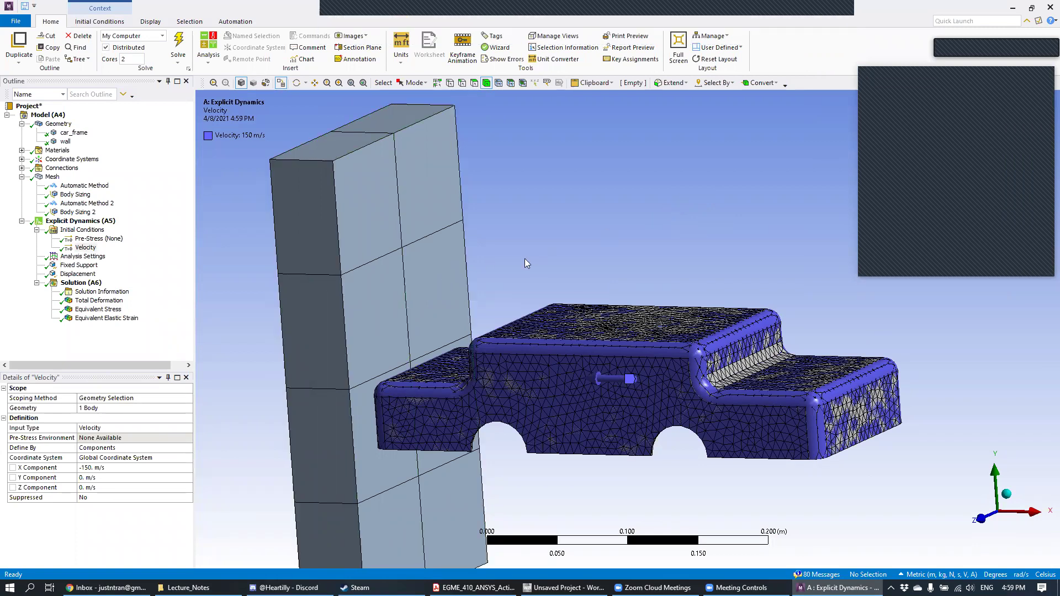
{"action": "left_click", "coordinate": [113, 310]}
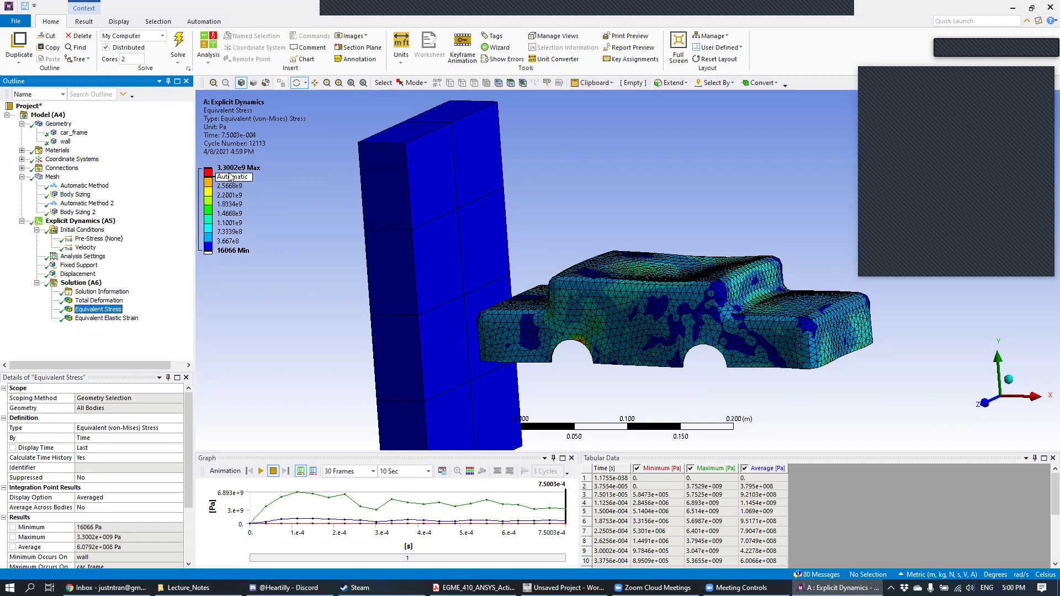
- Set the X component of the car frame's initial velocity to -75 m/s and solve the analysis again
{"action": "left_click", "coordinate": [86, 247]}
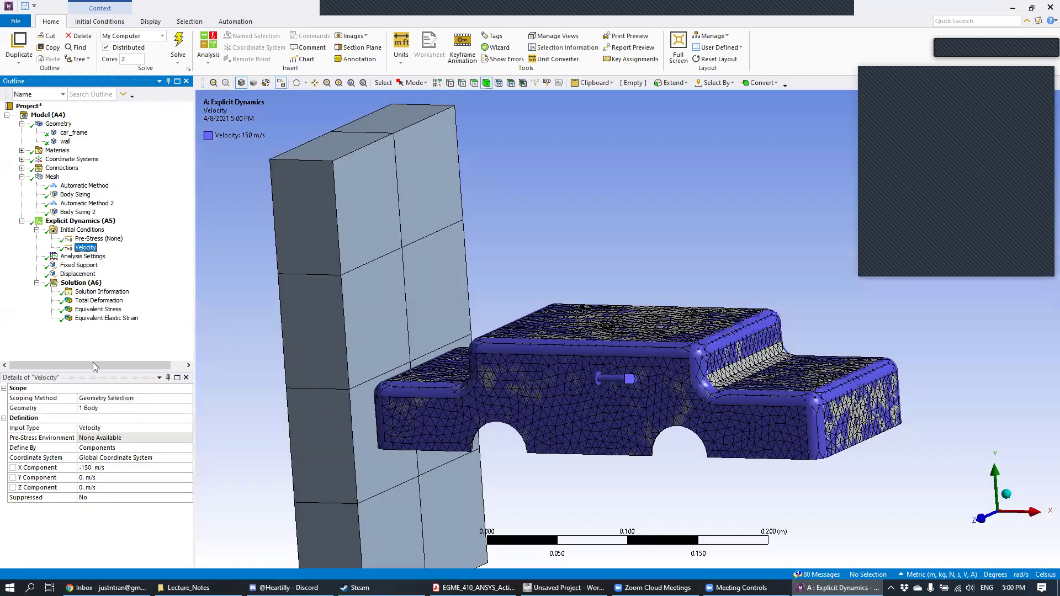
{"action": "left_click", "coordinate": [106, 468]}
{"action": "type", "text": "-75"}
{"action": "key", "text": "Return"}
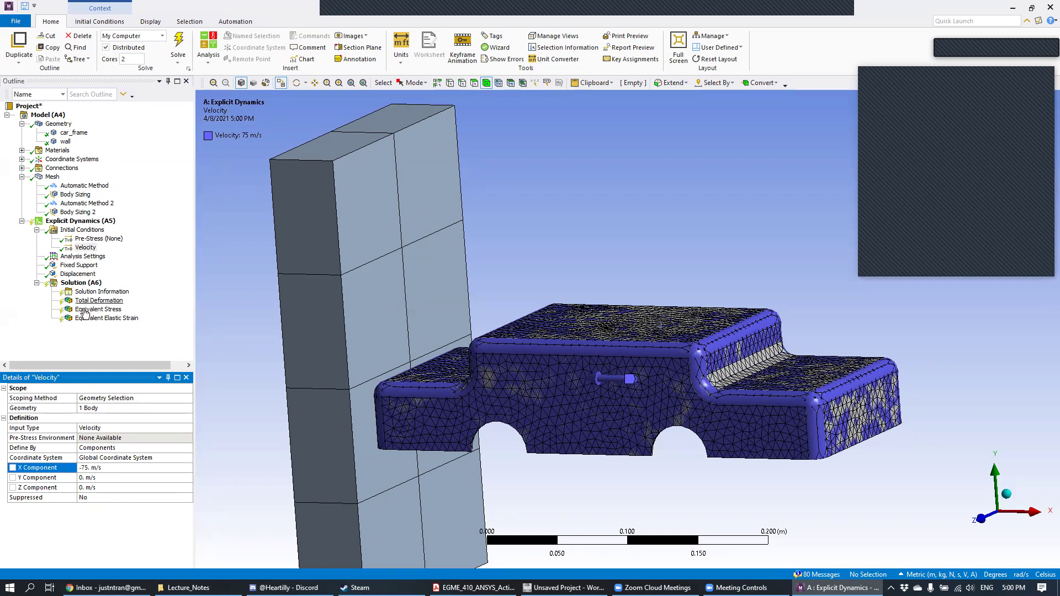
{"action": "left_click", "coordinate": [178, 45]}
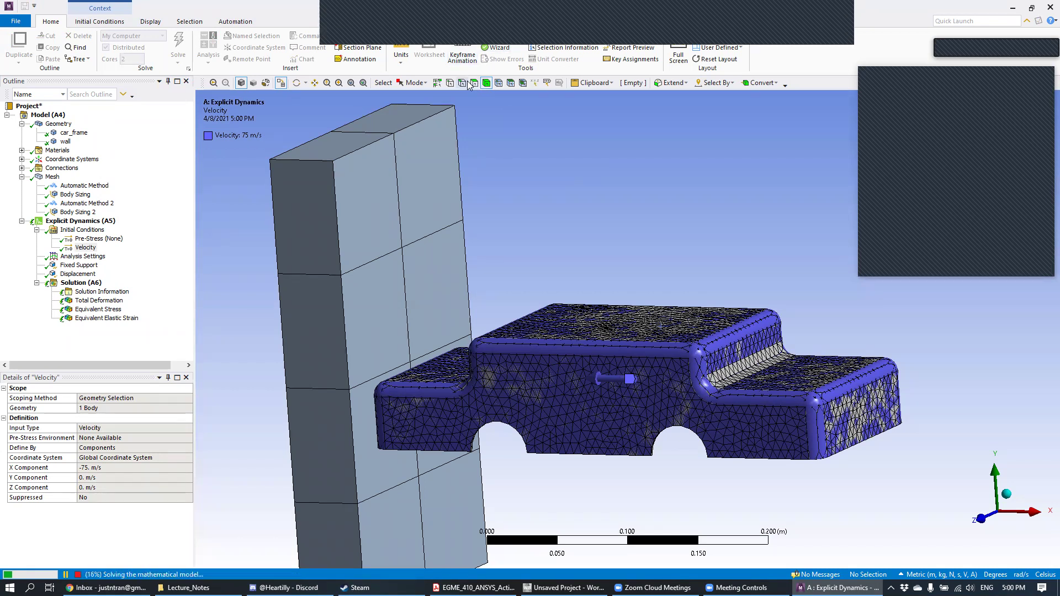
- Review the new solution's Energy Summary and Equivalent Stress result, and check the Velocity initial condition
{"action": "left_click", "coordinate": [122, 292]}
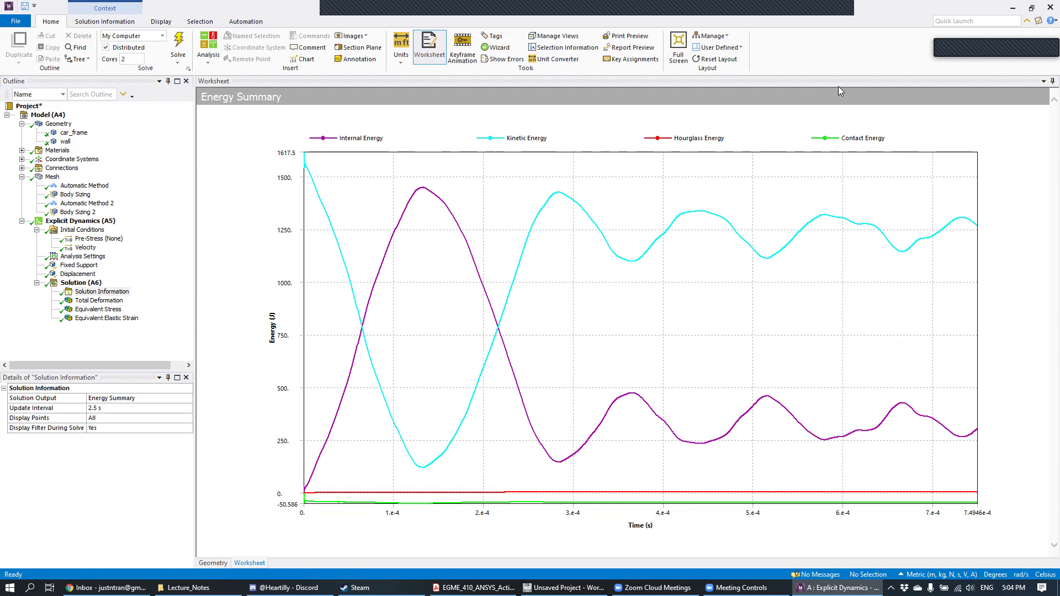
{"action": "left_click_drag", "start_coordinate": [109, 310], "coordinate": [112, 312]}
{"action": "left_click_drag", "start_coordinate": [657, 200], "coordinate": [691, 219]}
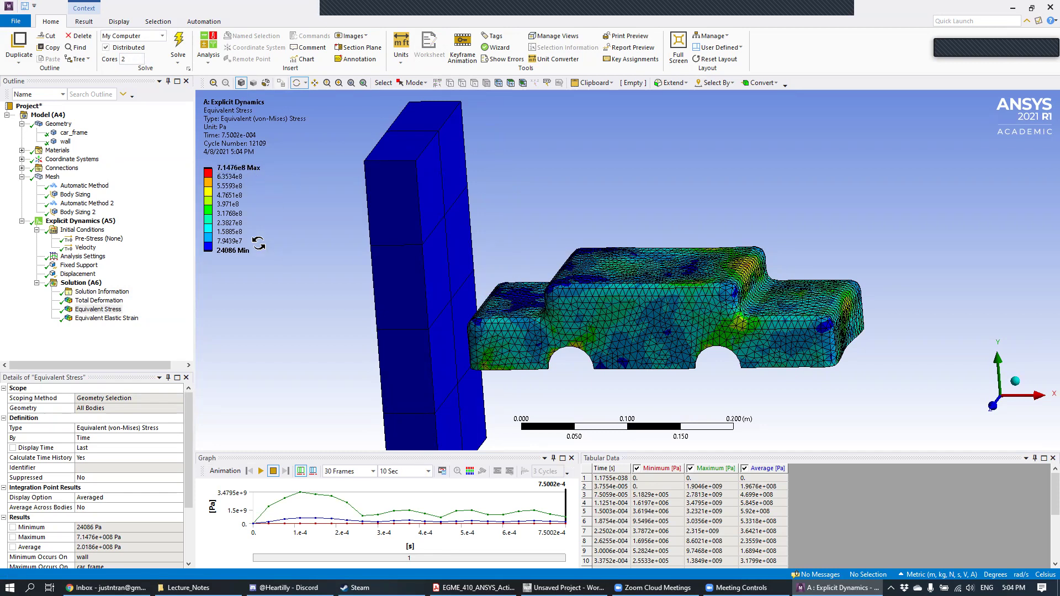
{"action": "left_click", "coordinate": [85, 248]}
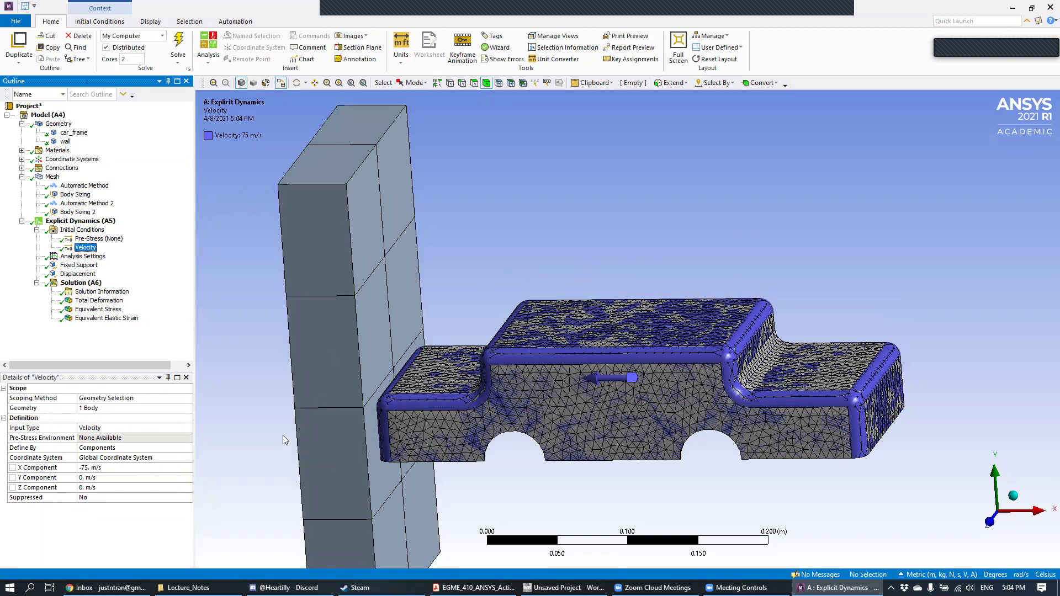
- Switch to the web browser and look up the conversion of 40 mph to m/s in a new tab
{"action": "left_click", "coordinate": [130, 588]}
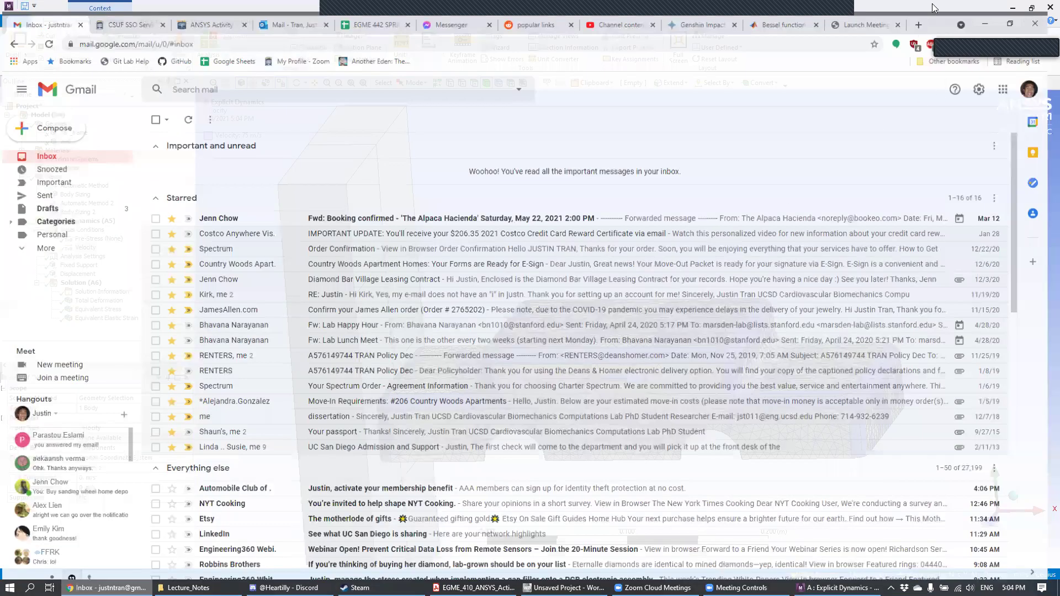
{"action": "key", "text": "ctrl+t"}
{"action": "type", "text": "40 mph"}
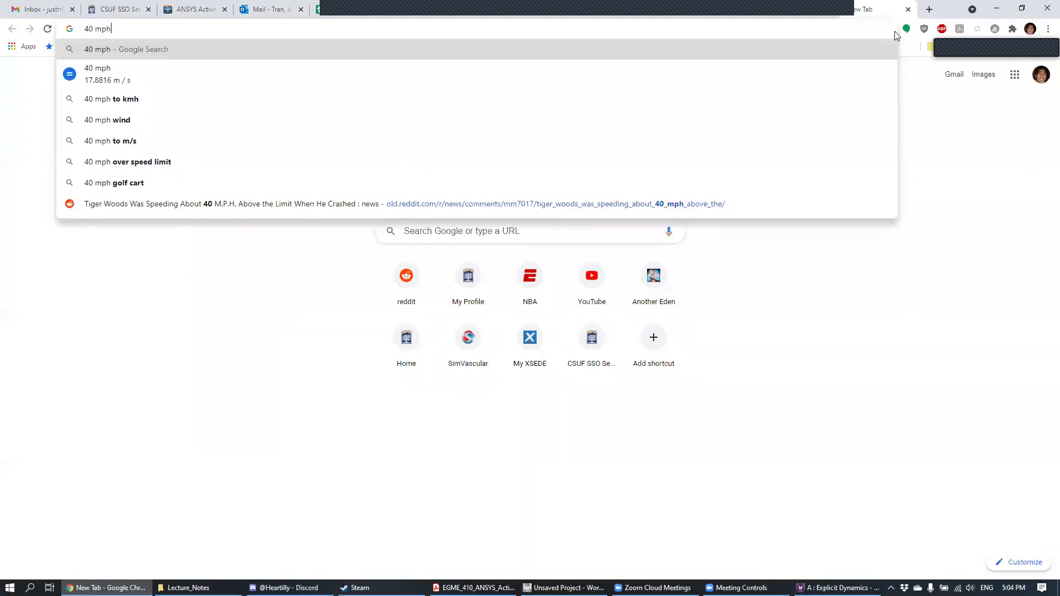
{"action": "type", "text": " to m/s"}
{"action": "key", "text": "Return"}
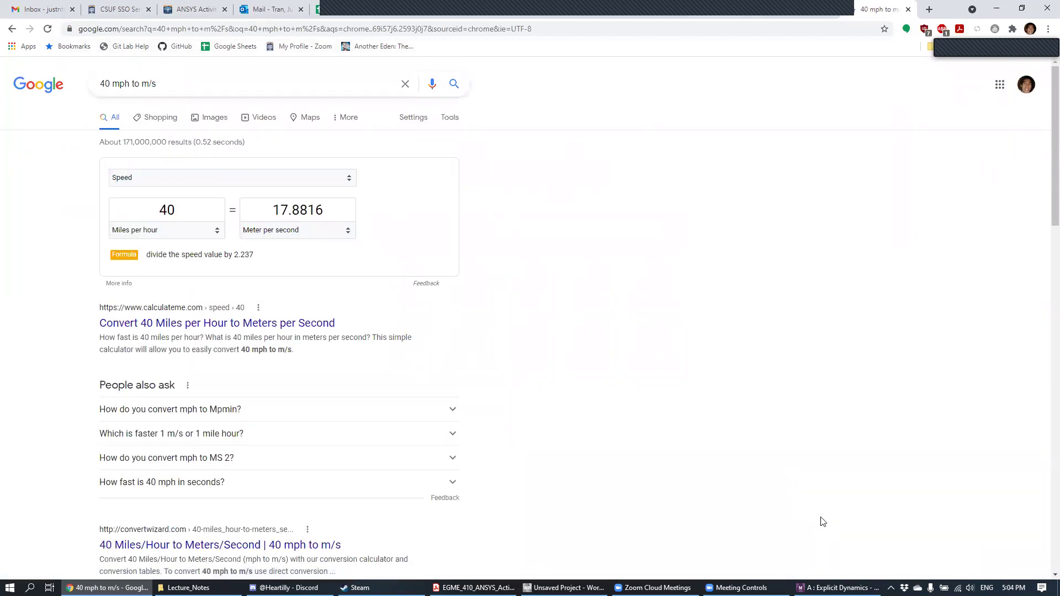
- Return to ANSYS Mechanical, set the X component of the car frame's initial velocity to -18 m/s, and solve the analysis
{"action": "left_click", "coordinate": [837, 587]}
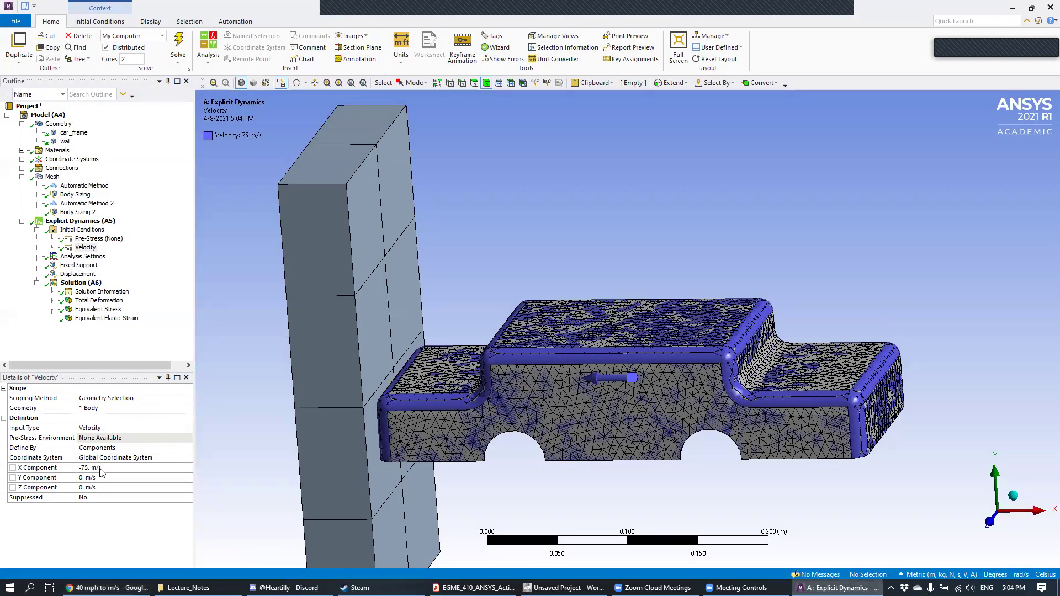
{"action": "left_click", "coordinate": [102, 468]}
{"action": "type", "text": "-18"}
{"action": "key", "text": "Return"}
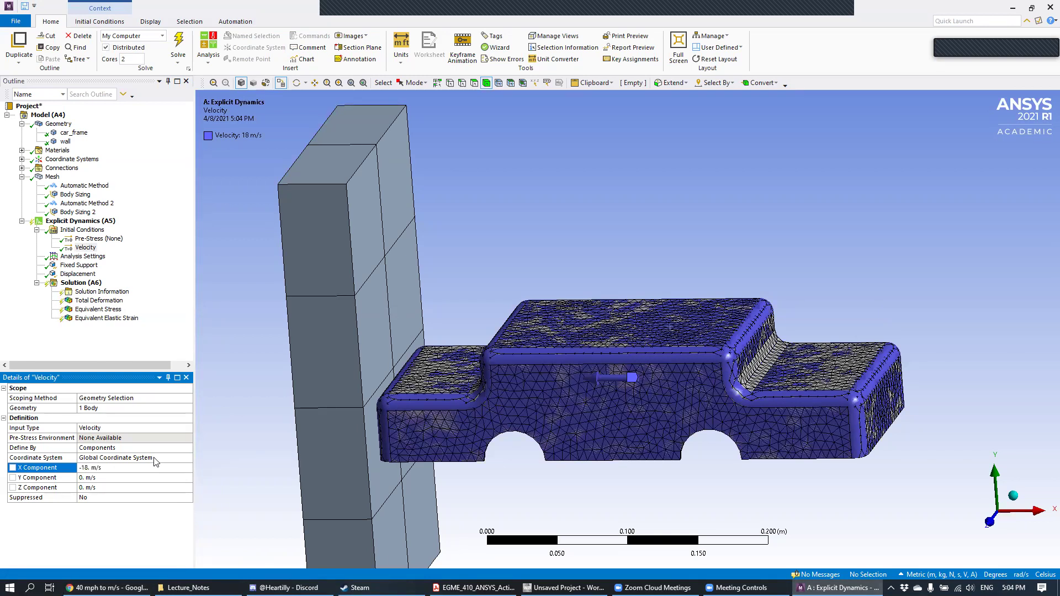
{"action": "left_click", "coordinate": [176, 47]}
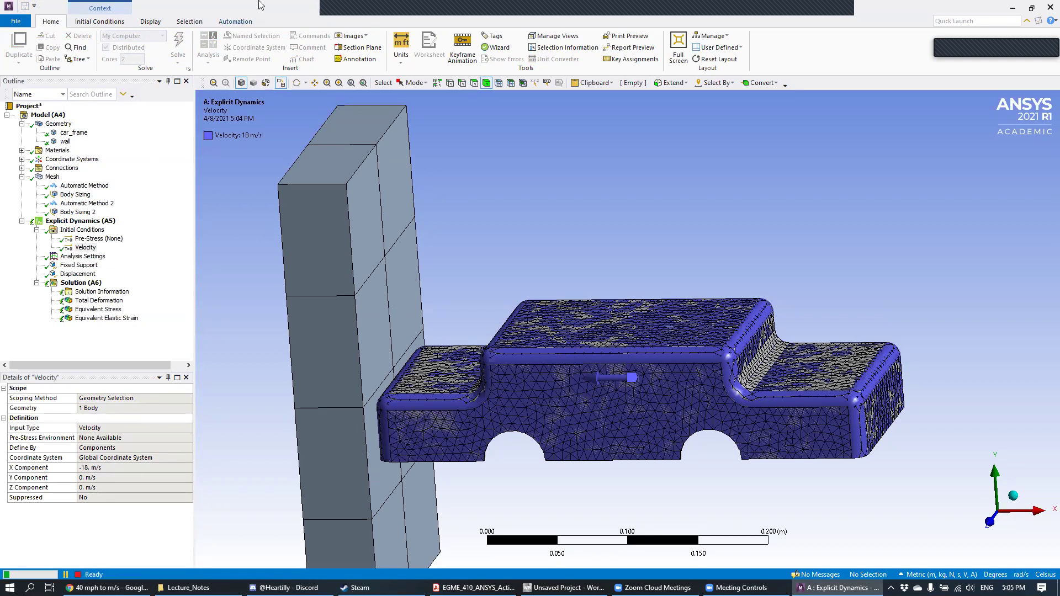
- Check the Energy Summary during the solve, and inspect the solved Equivalent Stress result from a rotated view
{"action": "left_click", "coordinate": [101, 292]}
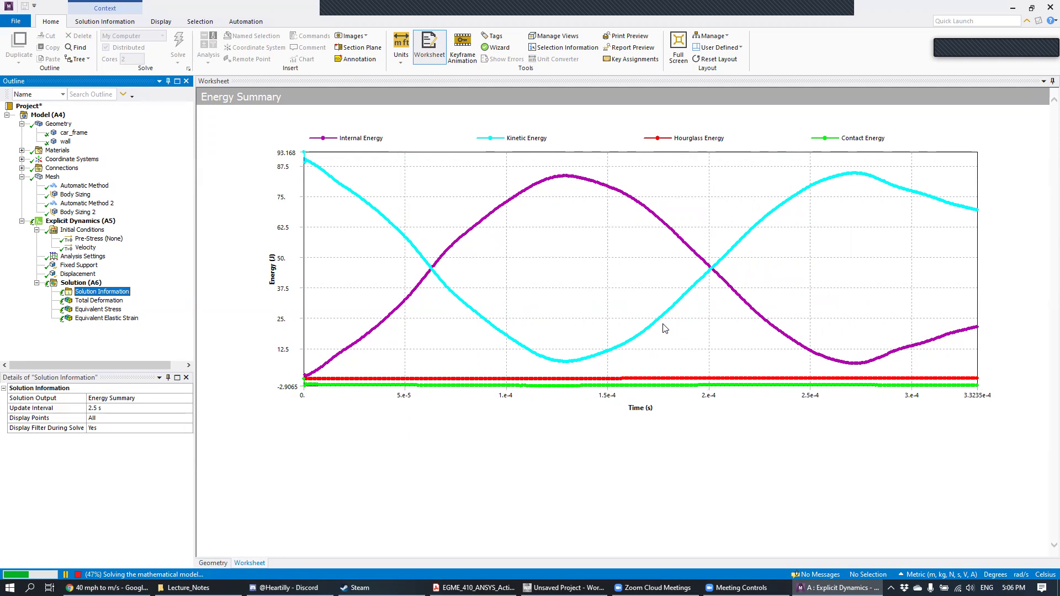
{"action": "left_click", "coordinate": [95, 222]}
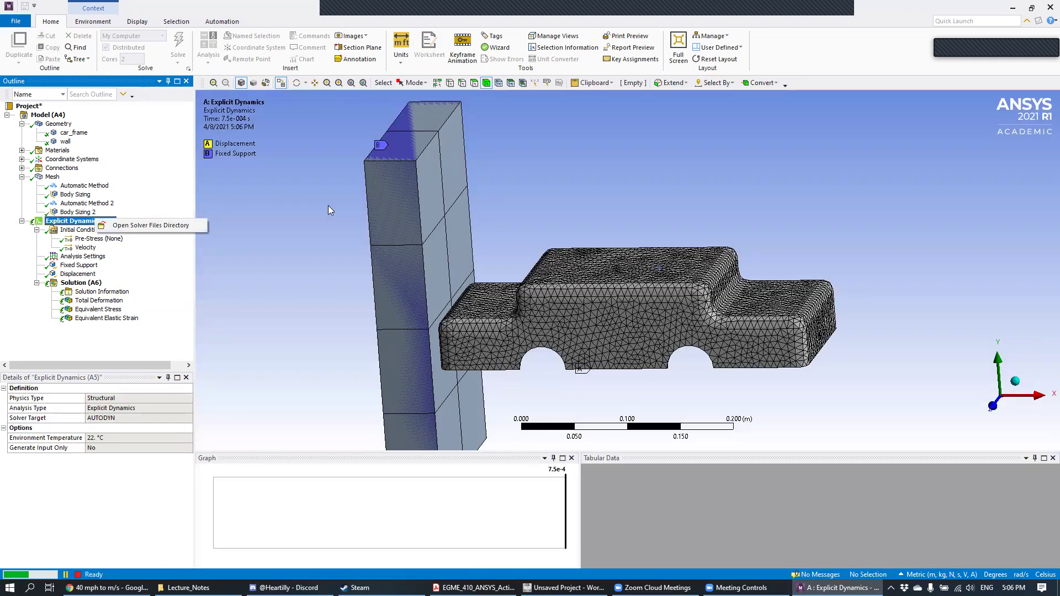
{"action": "left_click", "coordinate": [328, 205]}
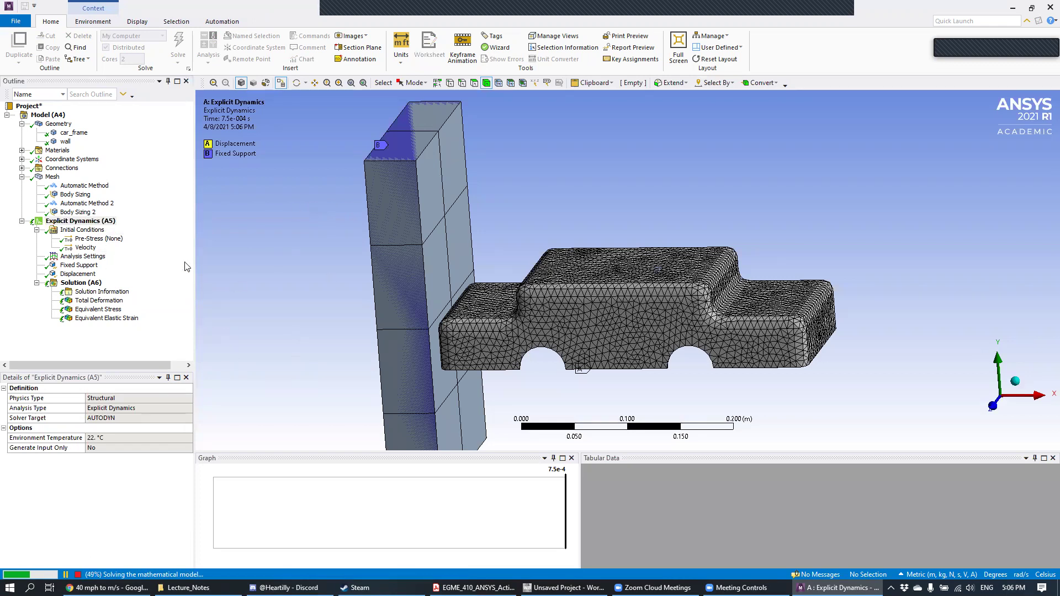
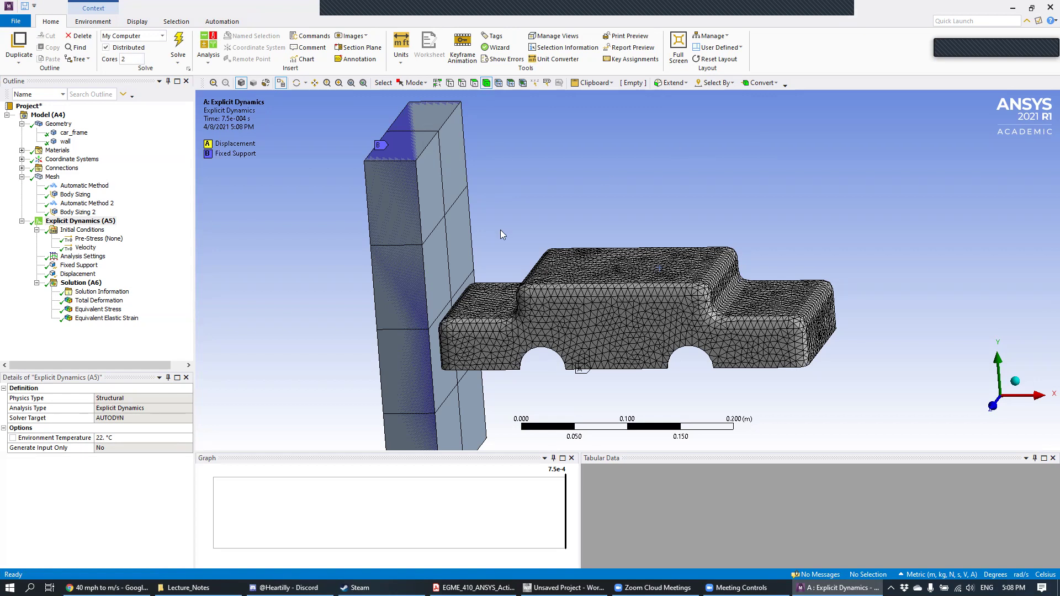
{"action": "left_click", "coordinate": [98, 309]}
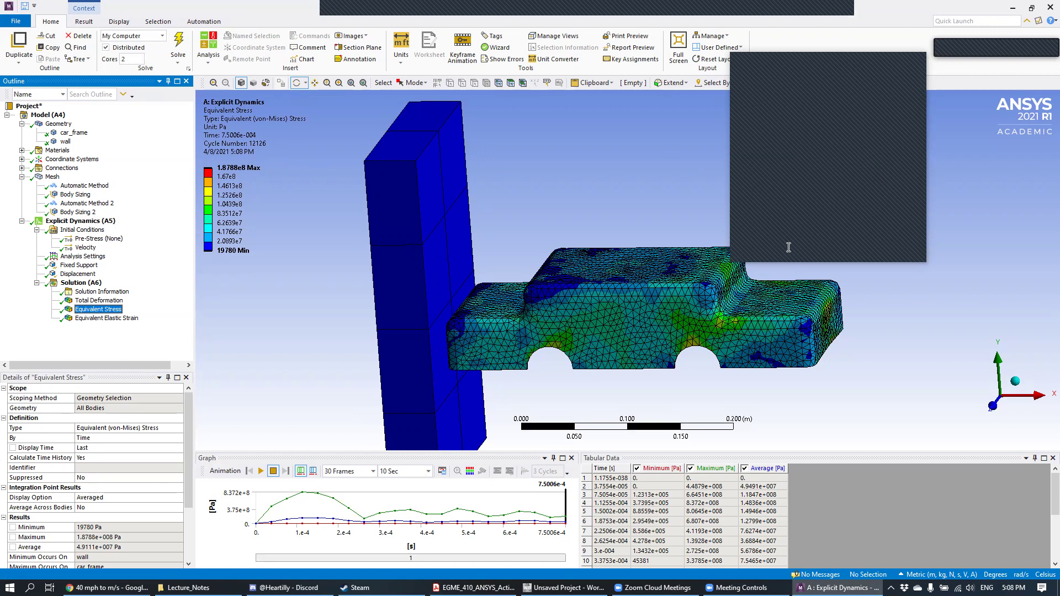
{"action": "left_click", "coordinate": [769, 232]}
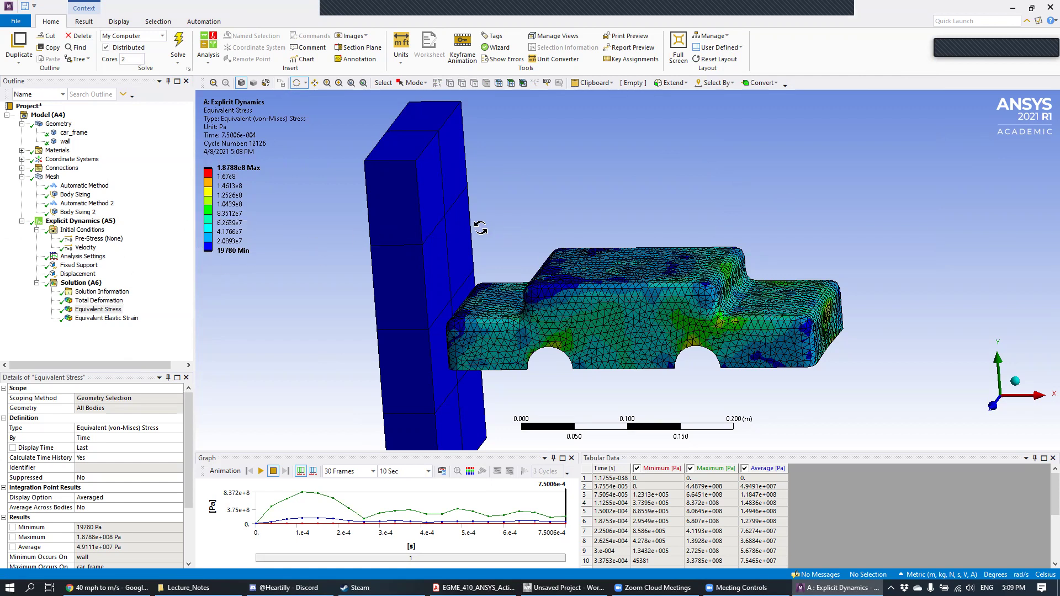
{"action": "mouse_move", "coordinate": [495, 221]}
{"action": "left_mouse_down"}
{"action": "mouse_move", "coordinate": [540, 208]}
{"action": "mouse_move", "coordinate": [495, 230]}
{"action": "left_mouse_up"}
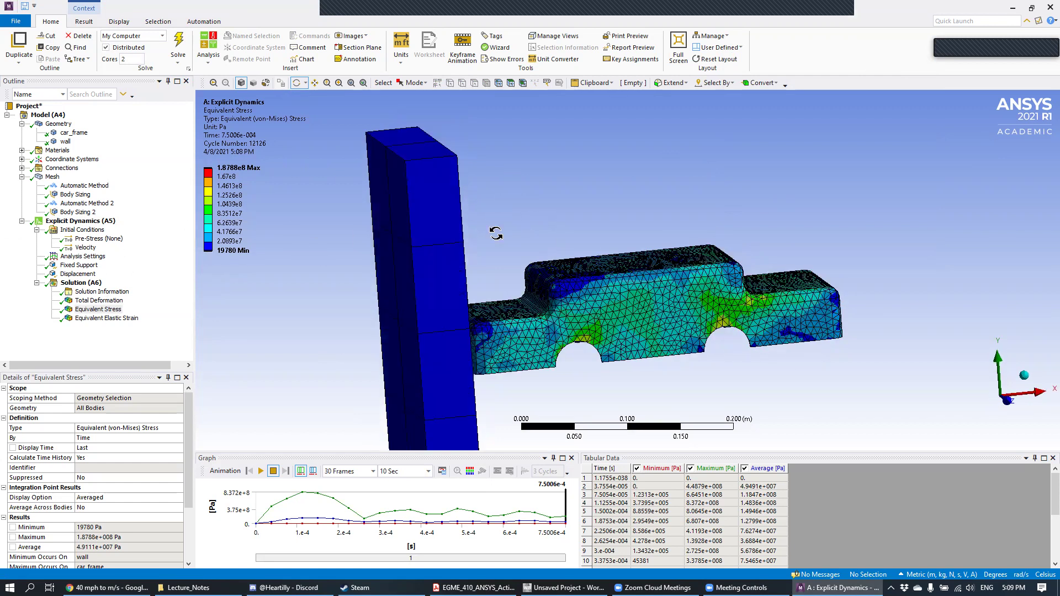
{"action": "left_click", "coordinate": [94, 221]}
{"action": "right_click", "coordinate": [91, 221]}
{"action": "mouse_move", "coordinate": [129, 228]}
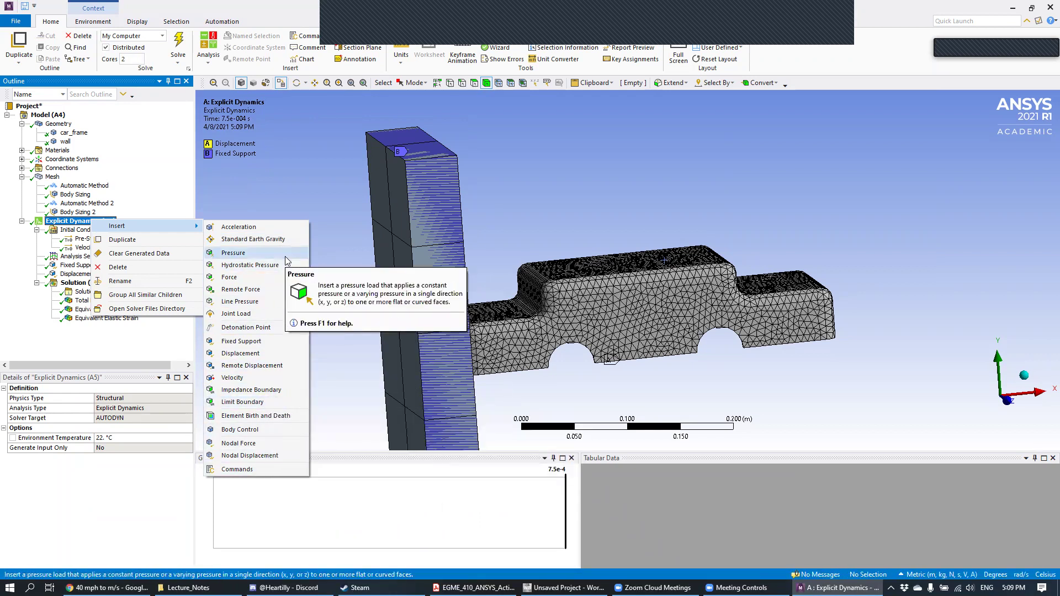
{"action": "left_click", "coordinate": [285, 173]}
- Insert a second Displacement condition in the Explicit Dynamics analysis, scoped to the wall's rear face facing away from the car
{"action": "mouse_move", "coordinate": [431, 169]}
{"action": "middle_mouse_down"}
{"action": "mouse_move", "coordinate": [475, 166]}
{"action": "mouse_move", "coordinate": [444, 166]}
{"action": "middle_mouse_up"}
{"action": "middle_click_drag", "start_coordinate": [385, 149], "coordinate": [390, 205]}
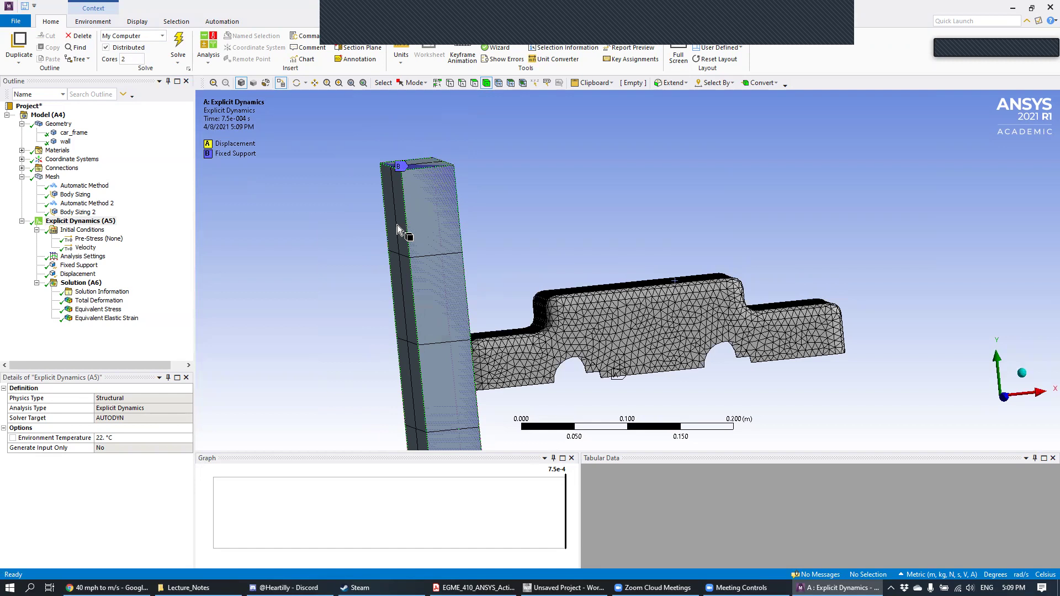
{"action": "middle_click_drag", "start_coordinate": [400, 207], "coordinate": [396, 215]}
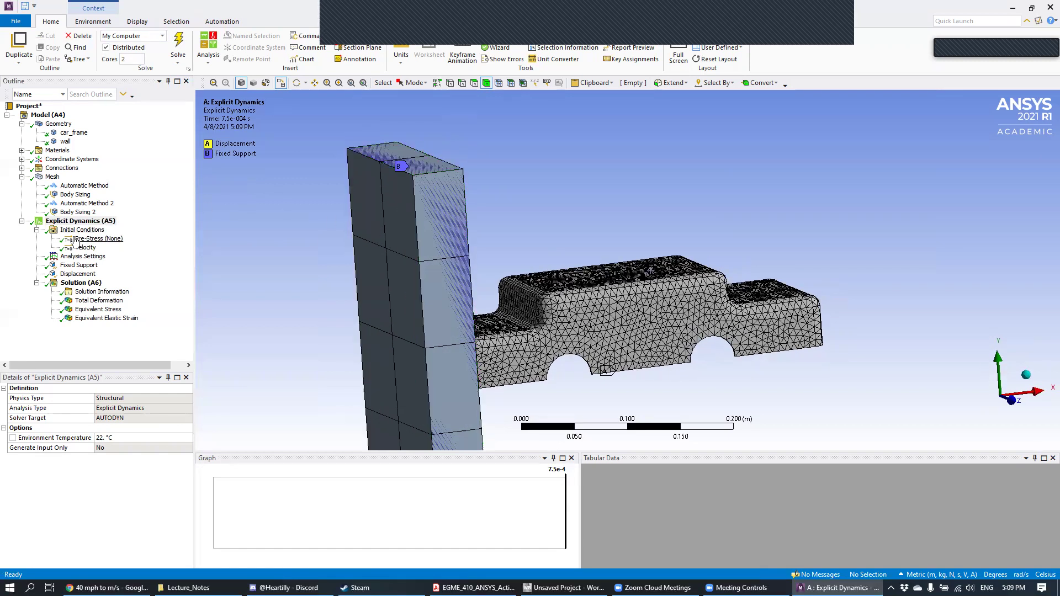
{"action": "right_click", "coordinate": [92, 224]}
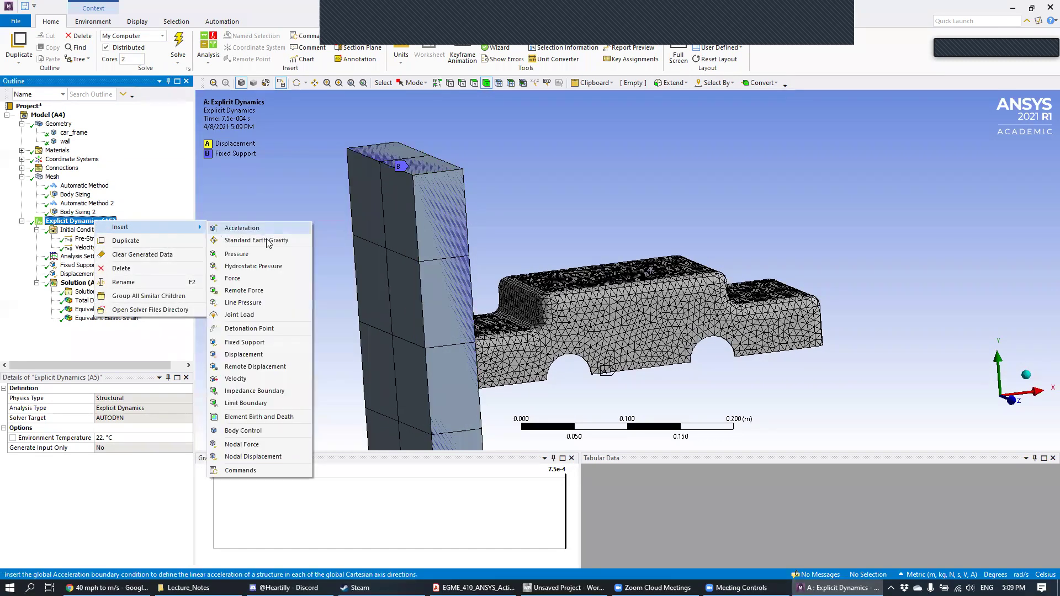
{"action": "left_click", "coordinate": [244, 354]}
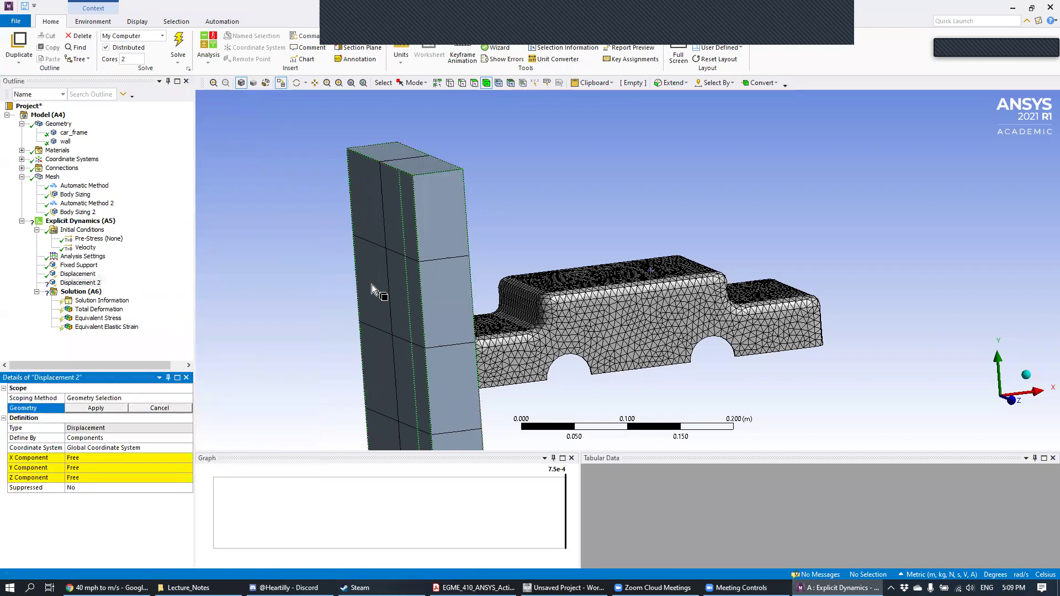
{"action": "left_click", "coordinate": [475, 82]}
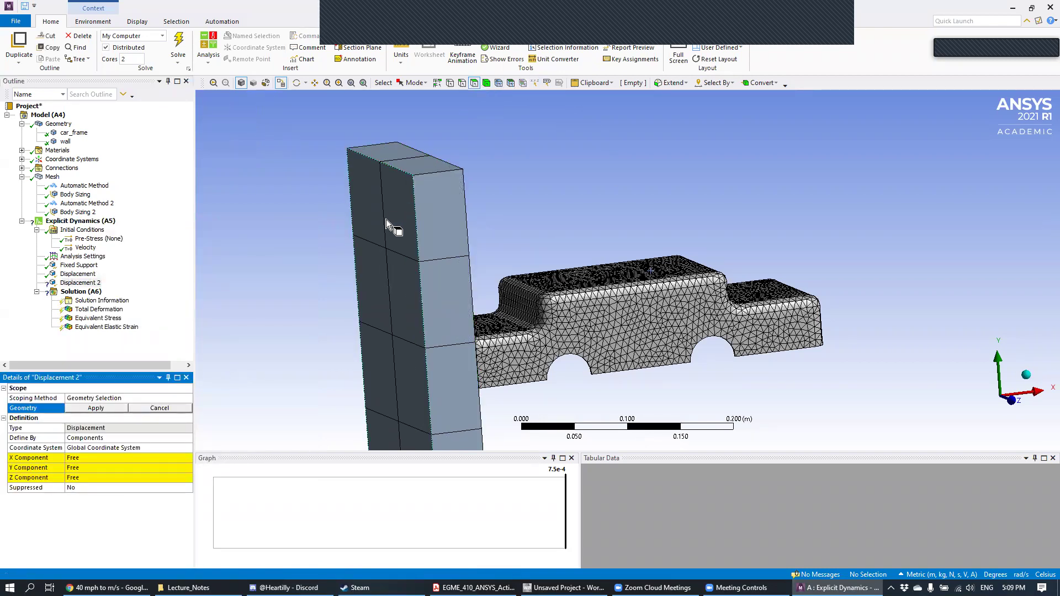
{"action": "left_click", "coordinate": [385, 222]}
{"action": "left_click", "coordinate": [95, 408]}
- Set the X component of the wall's Displacement condition to 0 m, and inspect the constrained face
{"action": "middle_click_drag", "start_coordinate": [585, 288], "coordinate": [537, 269]}
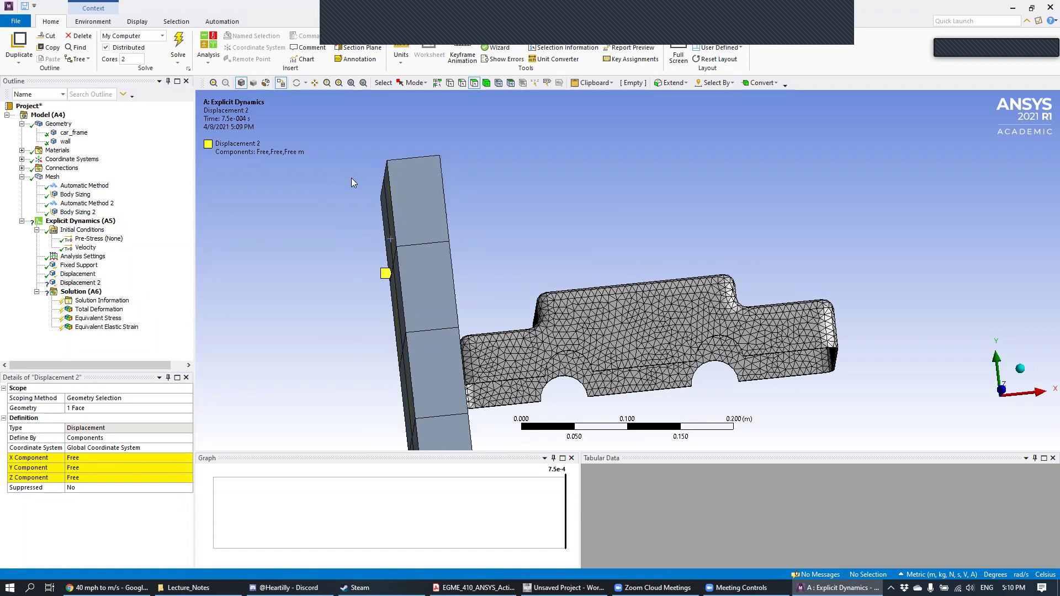
{"action": "middle_click_drag", "start_coordinate": [917, 374], "coordinate": [898, 408]}
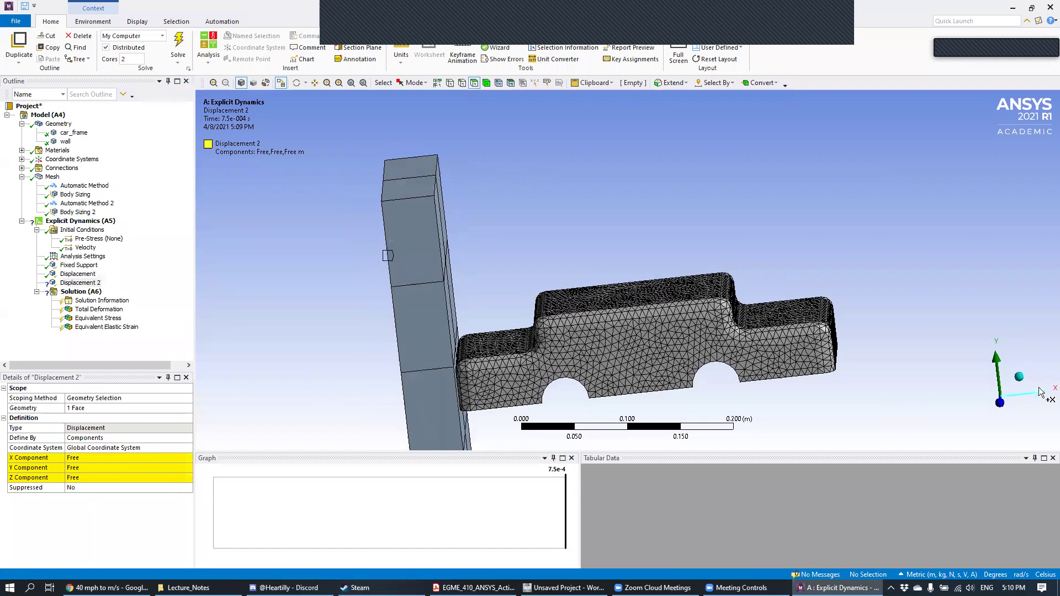
{"action": "left_click", "coordinate": [127, 457]}
{"action": "type", "text": "0"}
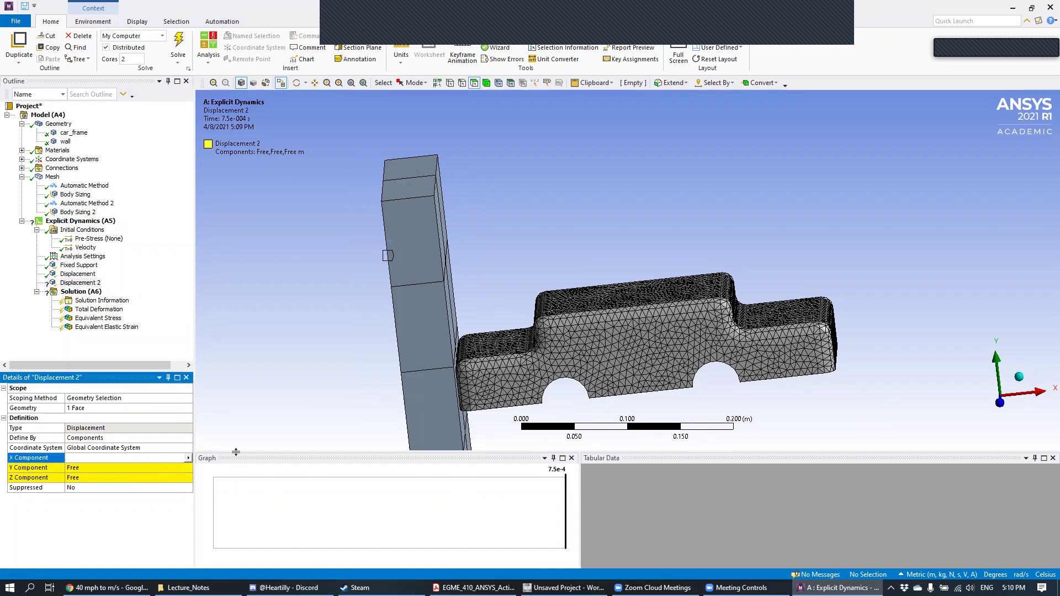
{"action": "key", "text": "Return"}
{"action": "middle_click_drag", "start_coordinate": [442, 269], "coordinate": [346, 237]}
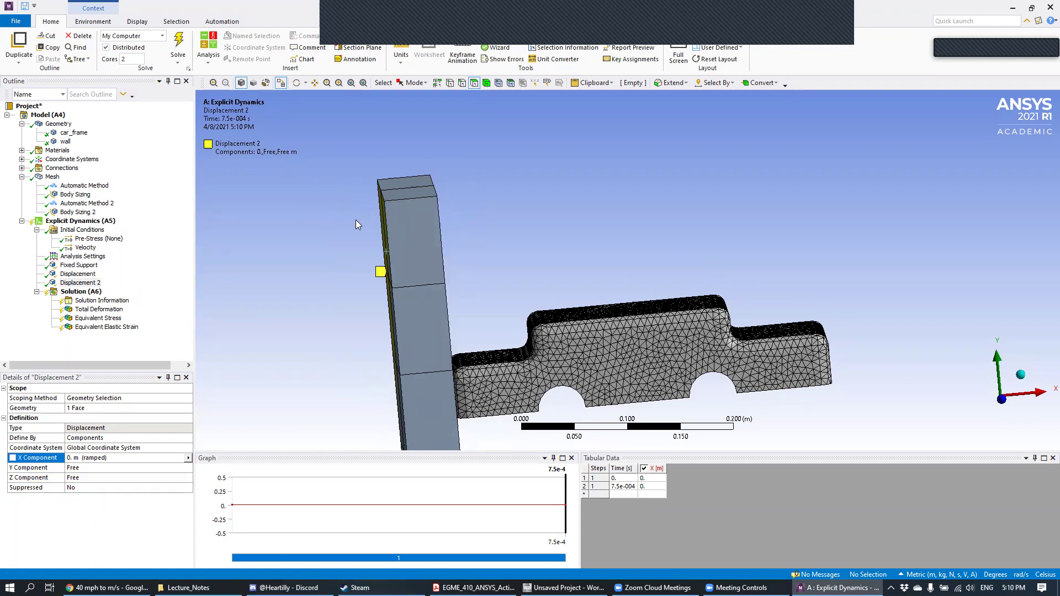
{"action": "right_click", "coordinate": [102, 223]}
{"action": "mouse_move", "coordinate": [155, 226]}
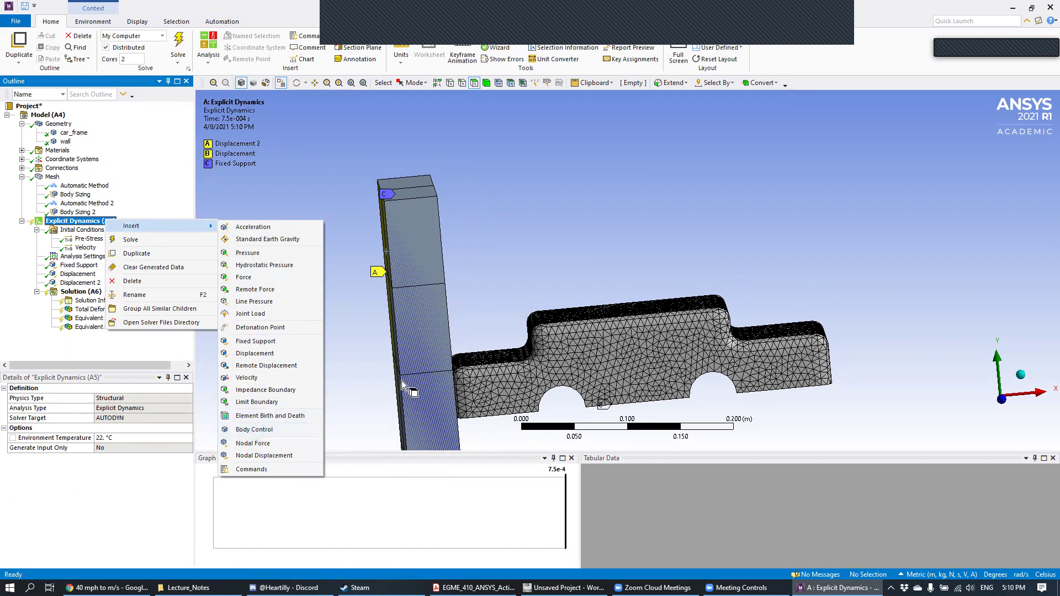
{"action": "left_click", "coordinate": [558, 207]}
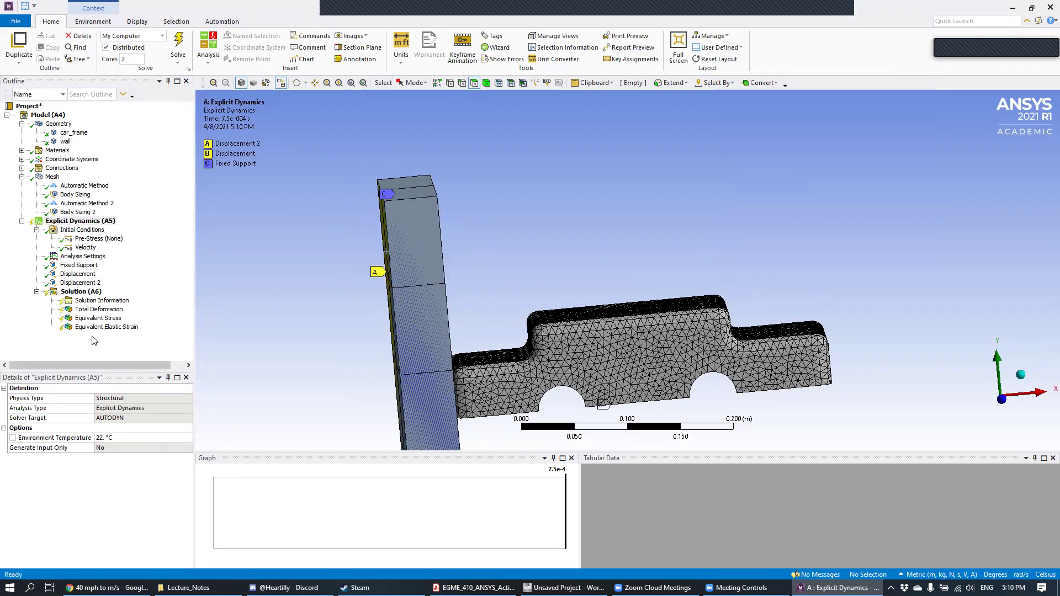
- Delete the Displacement 2 condition from the wall's rear face
{"action": "left_click", "coordinate": [88, 284]}
{"action": "right_click", "coordinate": [89, 284]}
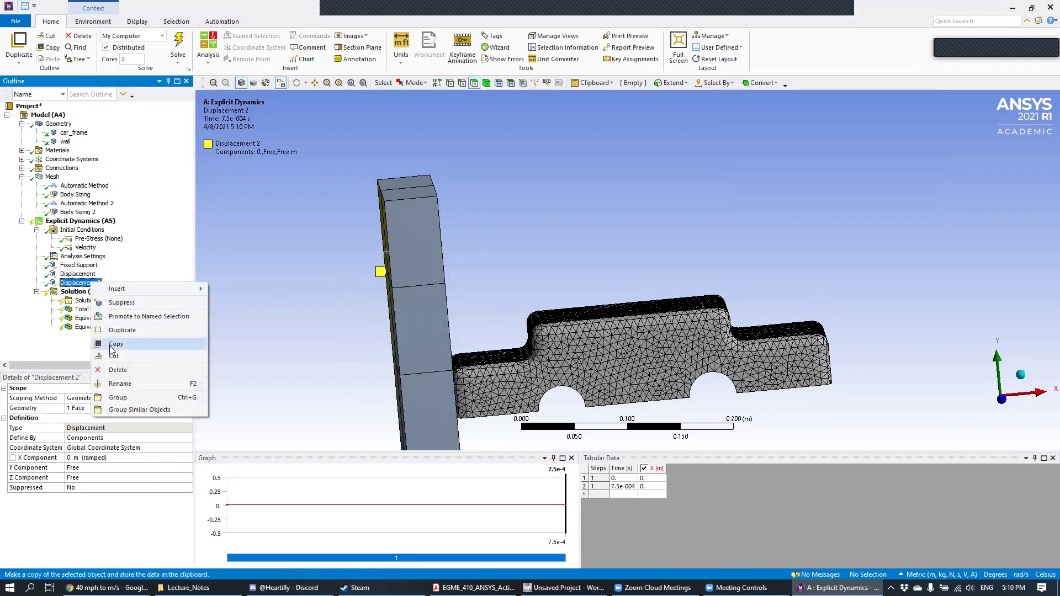
{"action": "left_click", "coordinate": [118, 370]}
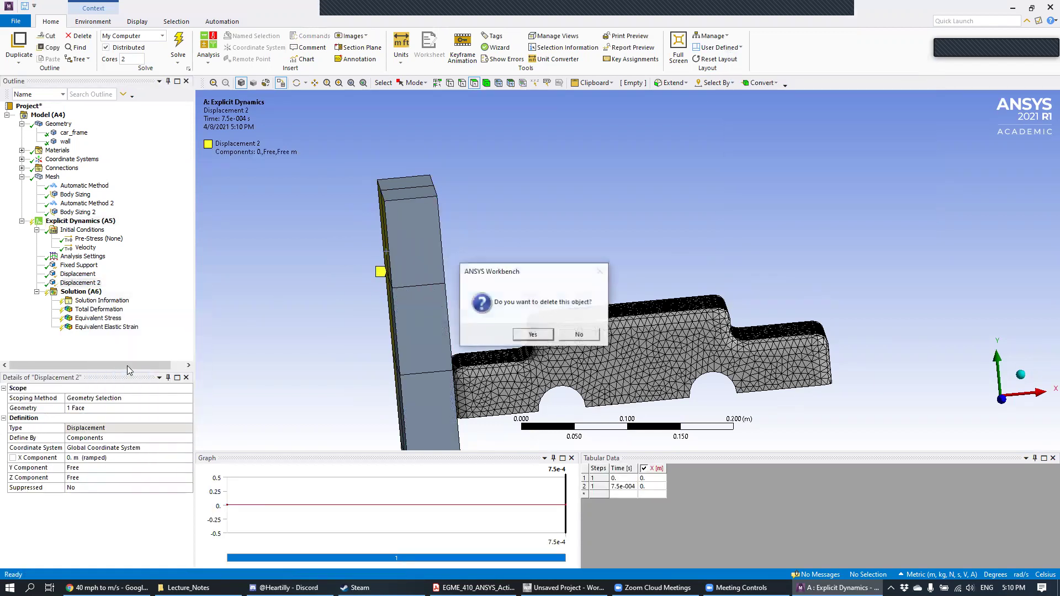
{"action": "left_click", "coordinate": [531, 335]}
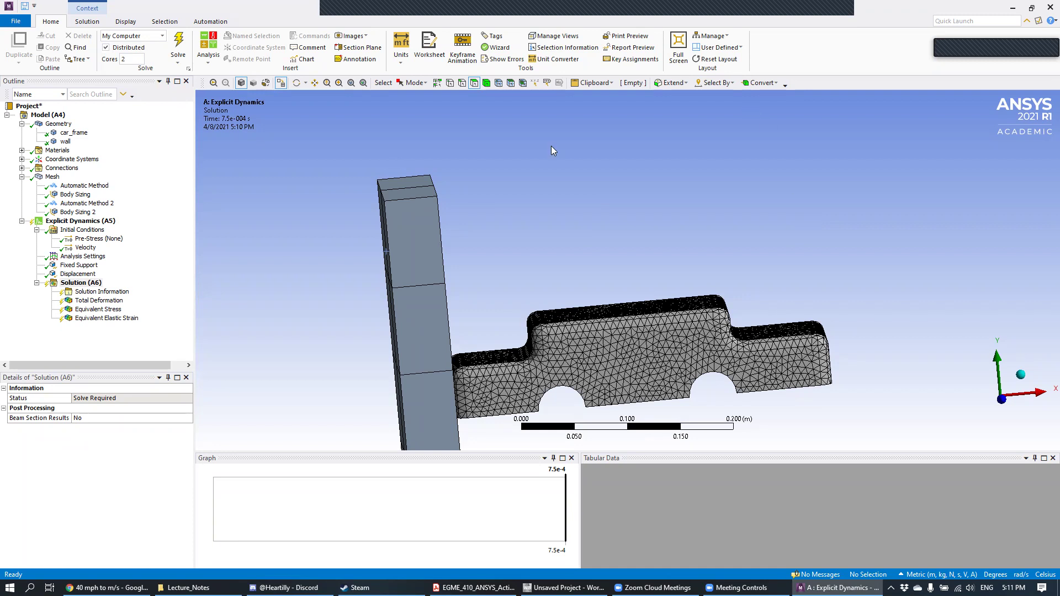
{"action": "left_click", "coordinate": [21, 168]}
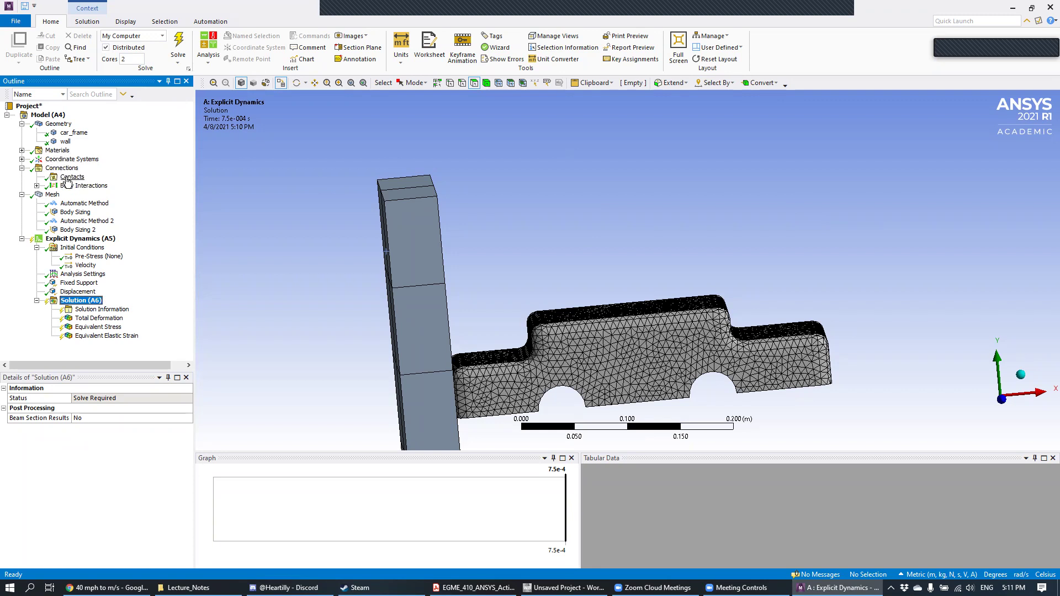
{"action": "left_click", "coordinate": [21, 169]}
{"action": "left_click", "coordinate": [21, 169]}
{"action": "middle_click_drag", "start_coordinate": [503, 333], "coordinate": [476, 350]}
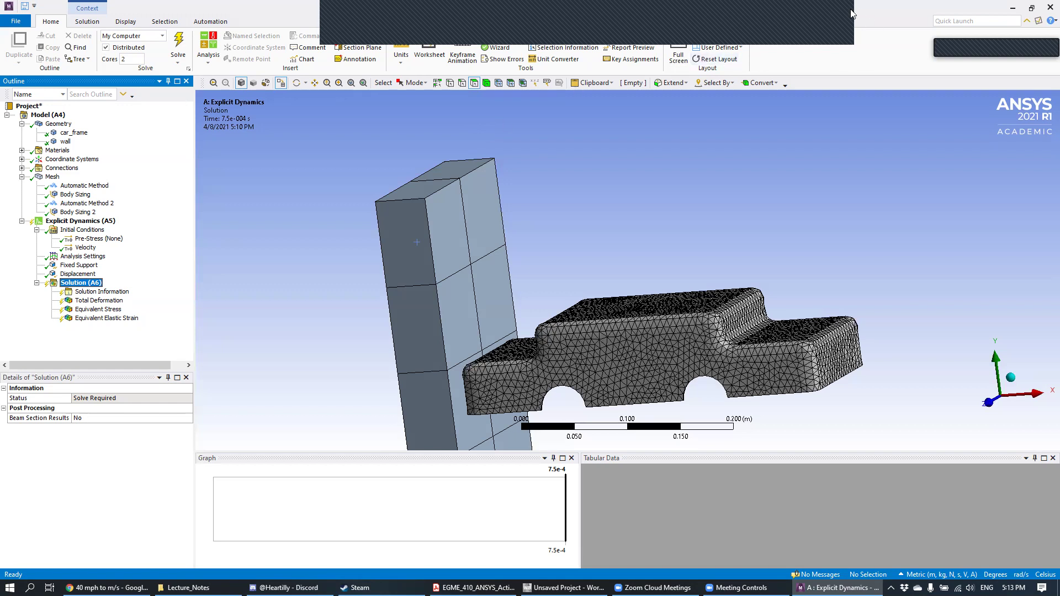
{"action": "left_click", "coordinate": [841, 42]}
{"action": "left_click", "coordinate": [916, 65]}
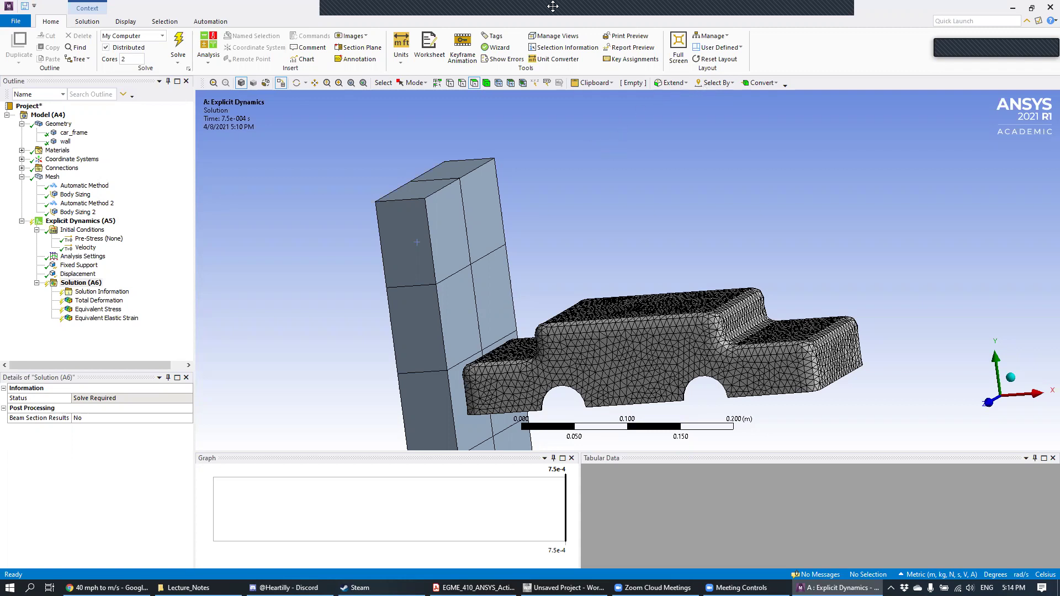
{"action": "mouse_move", "coordinate": [539, 22]}
{"action": "left_click", "coordinate": [1014, 588]}
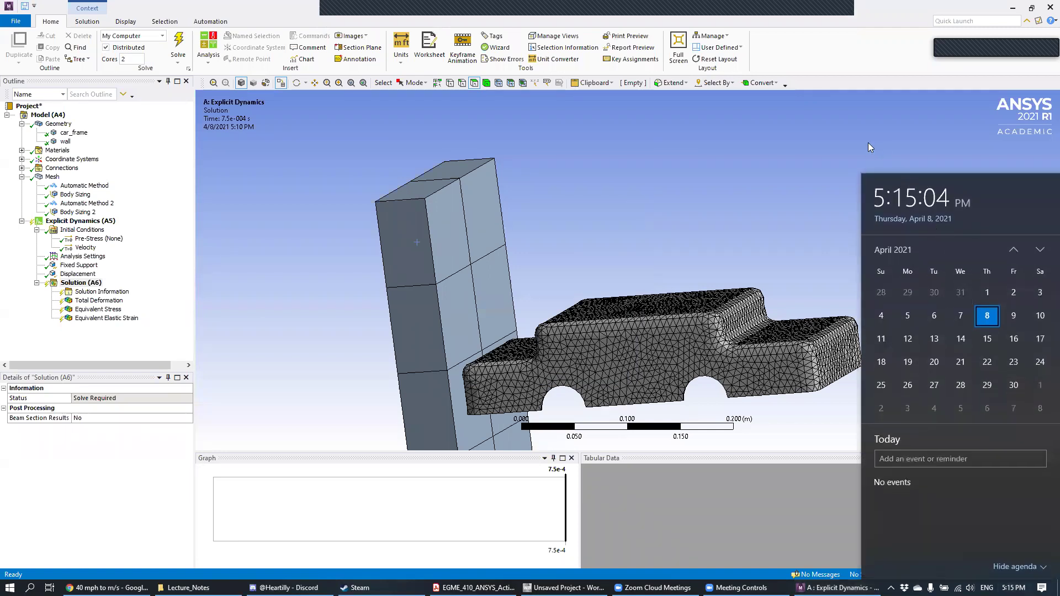
{"action": "left_click", "coordinate": [820, 138]}
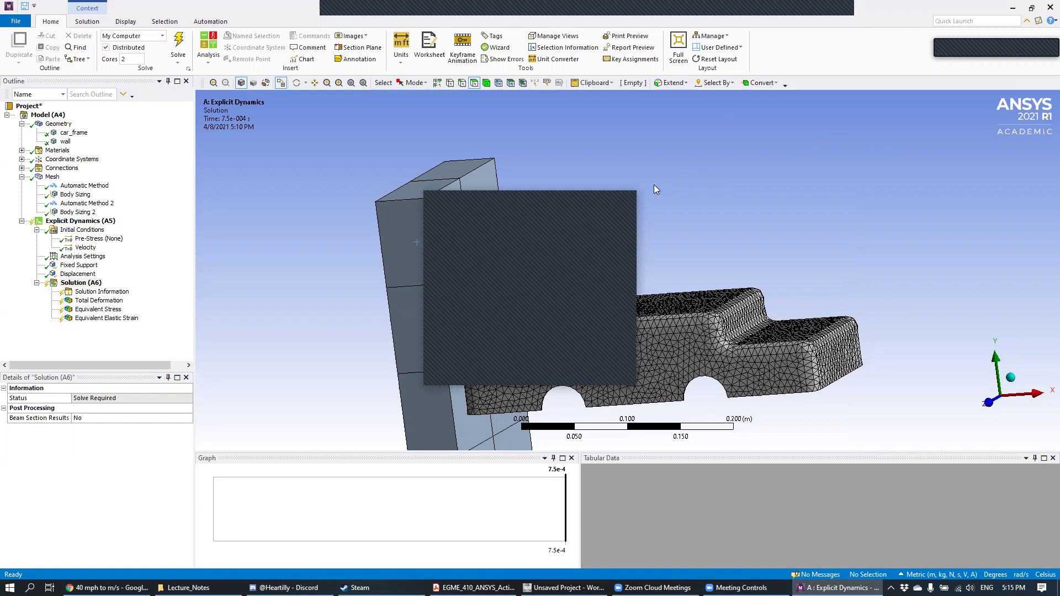
{"action": "left_click", "coordinate": [622, 201]}
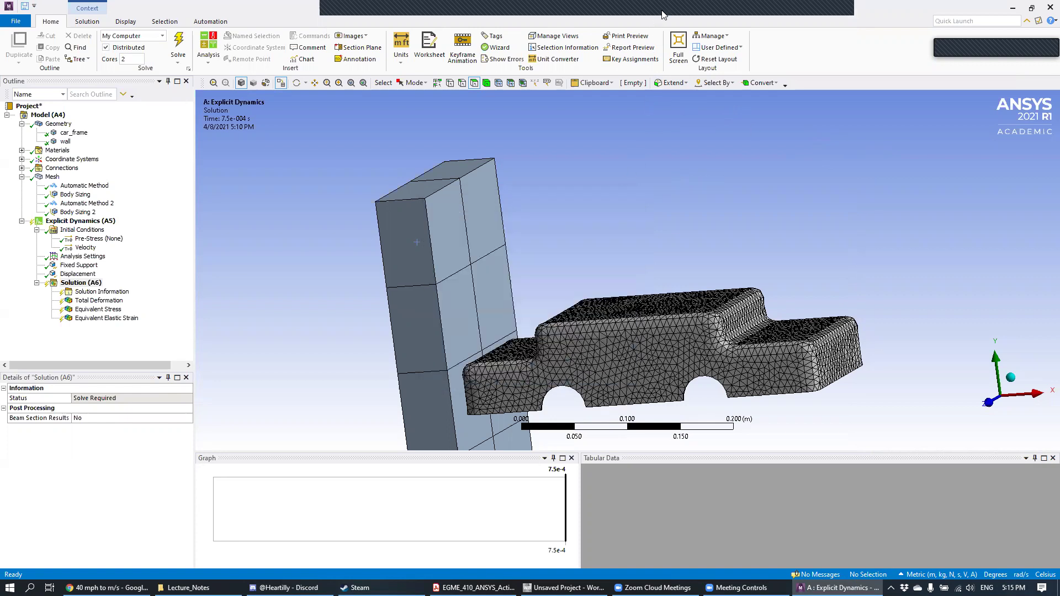